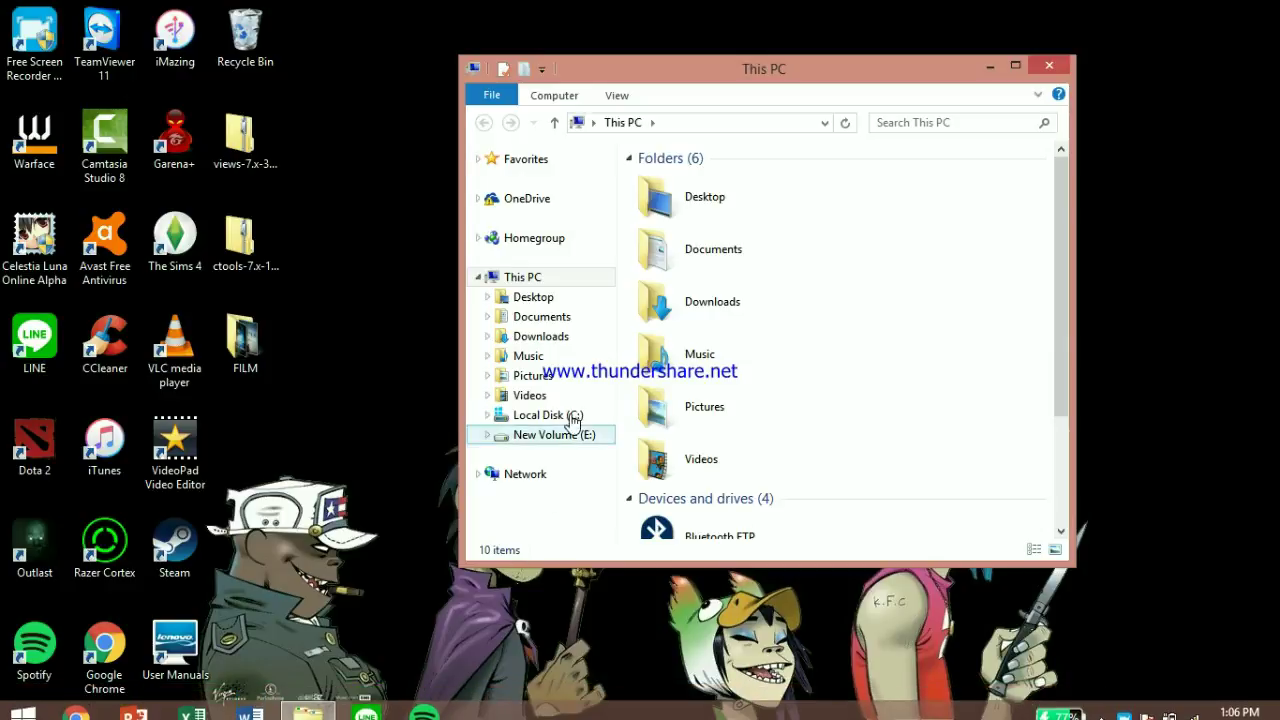
# Show the Local Disk (C:) folders and select the drupal-7.51 zip archive
pyautogui.click(565, 416)
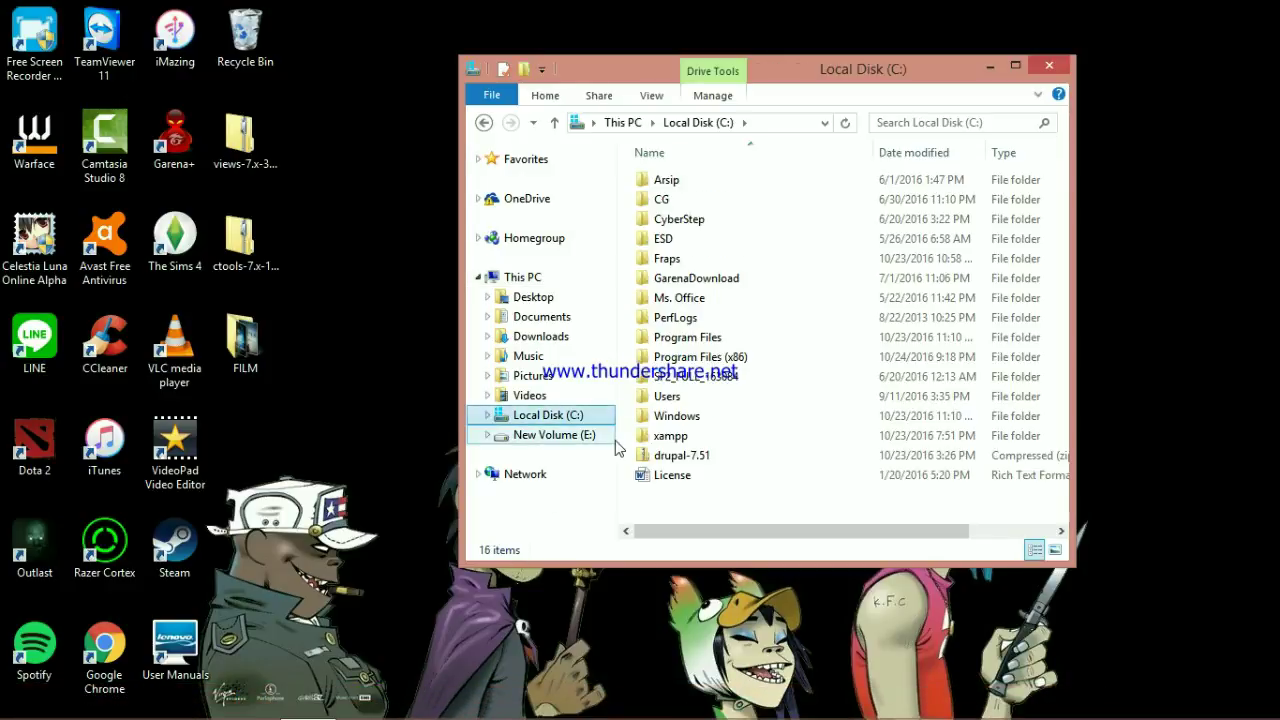
pyautogui.click(750, 438)
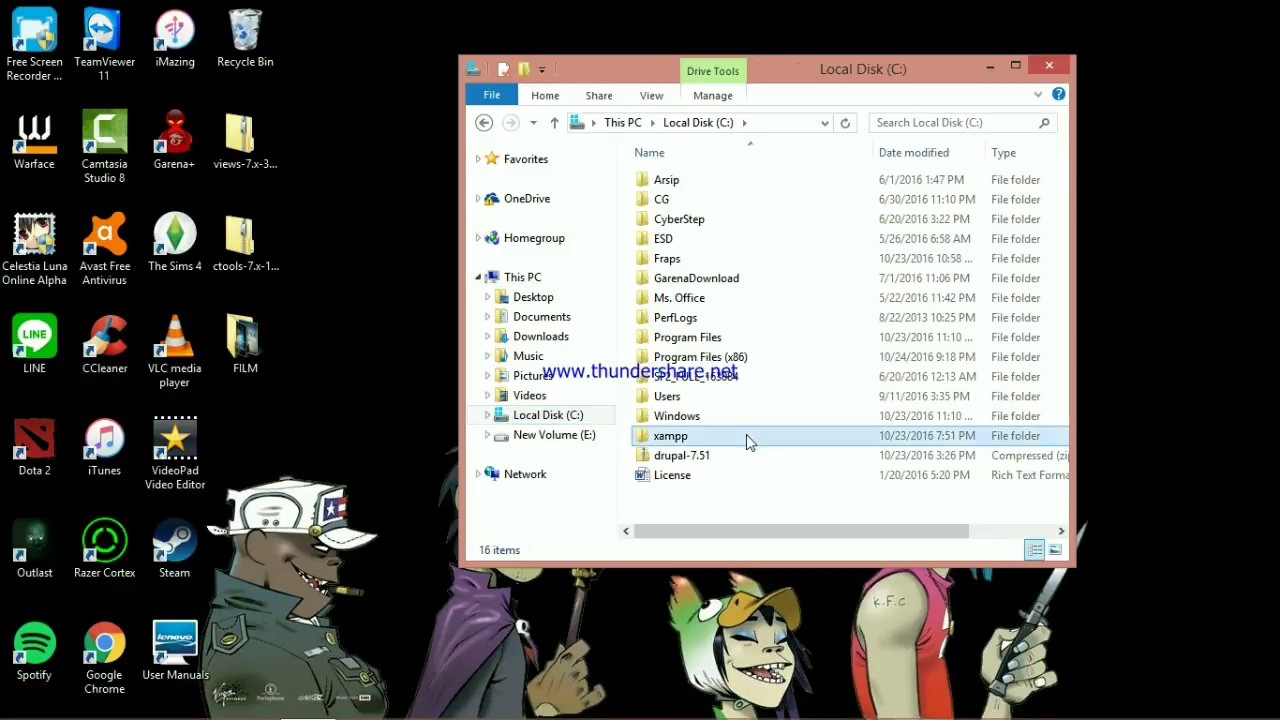
pyautogui.click(668, 456)
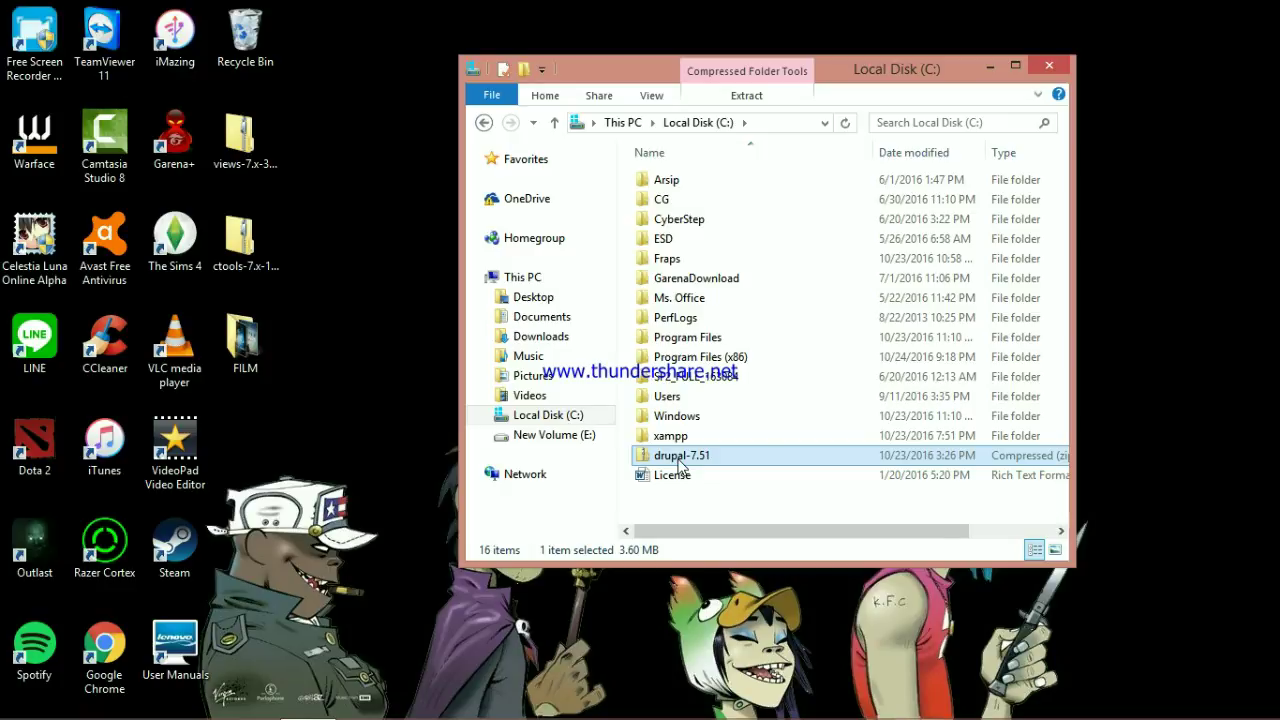
# Copy the drupal-7.51 zip into C:\xampp\htdocs
pyautogui.rightClick(679, 464)
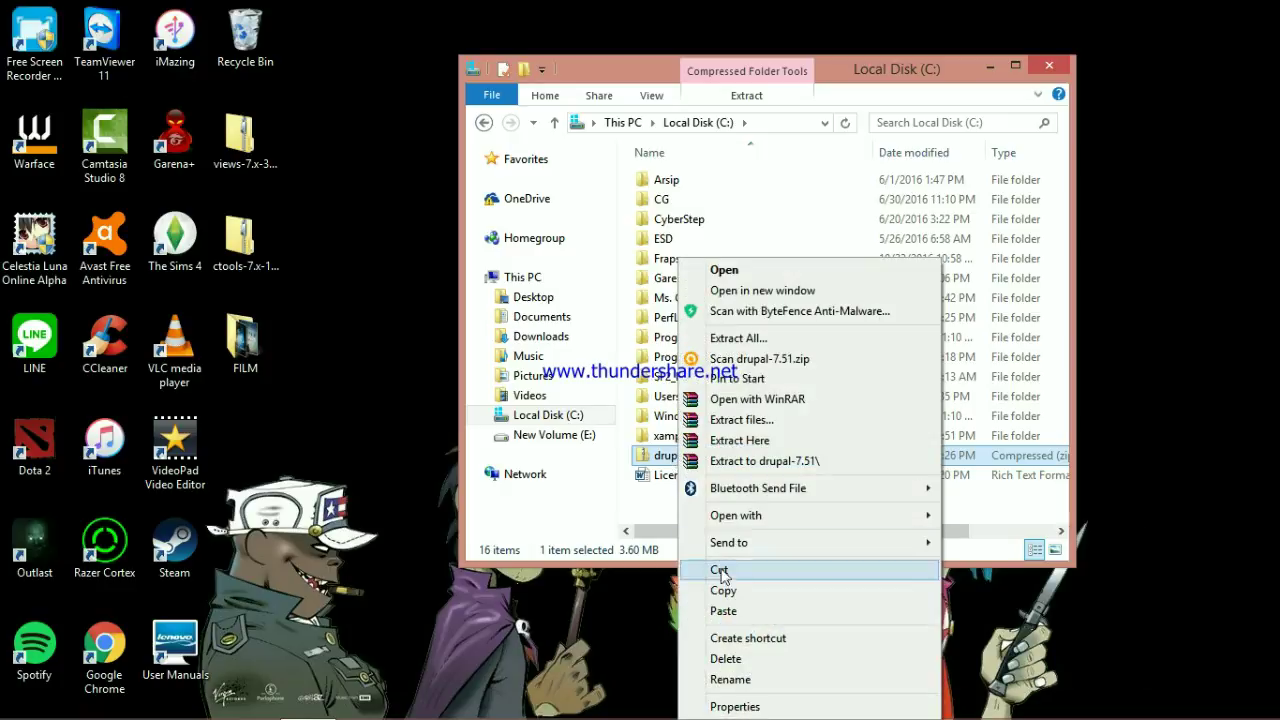
pyautogui.click(752, 591)
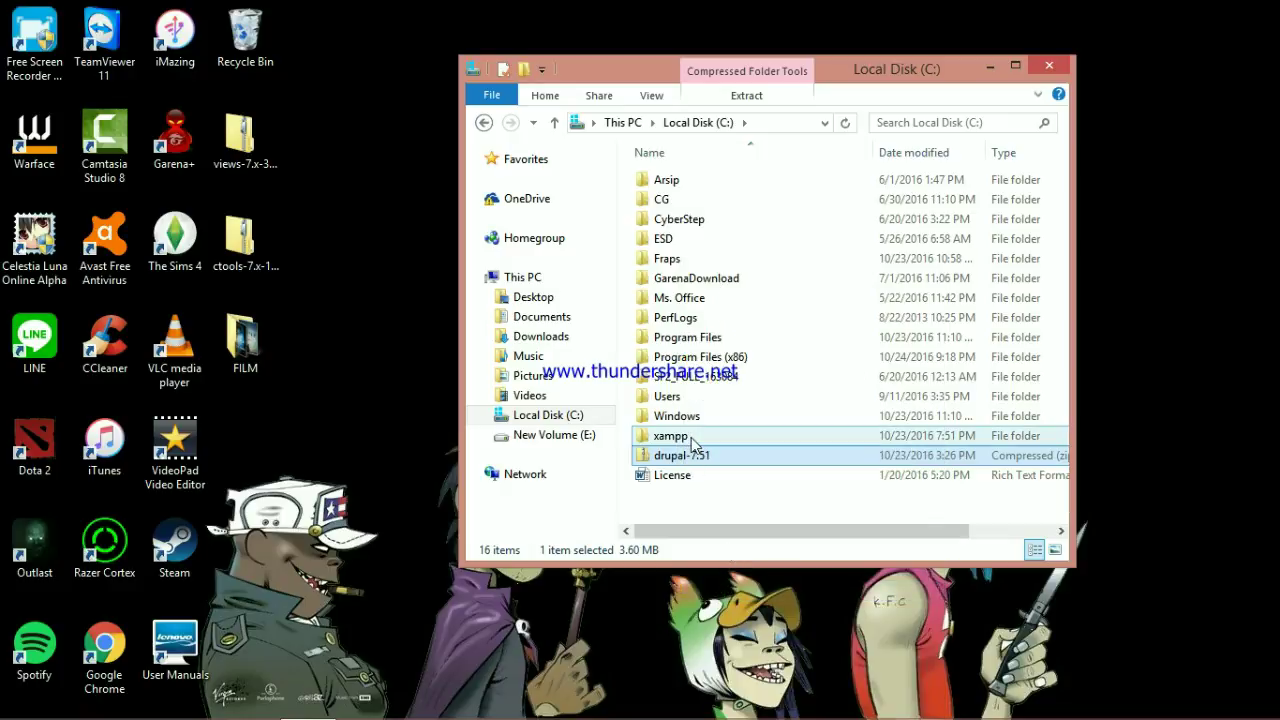
pyautogui.doubleClick(692, 440)
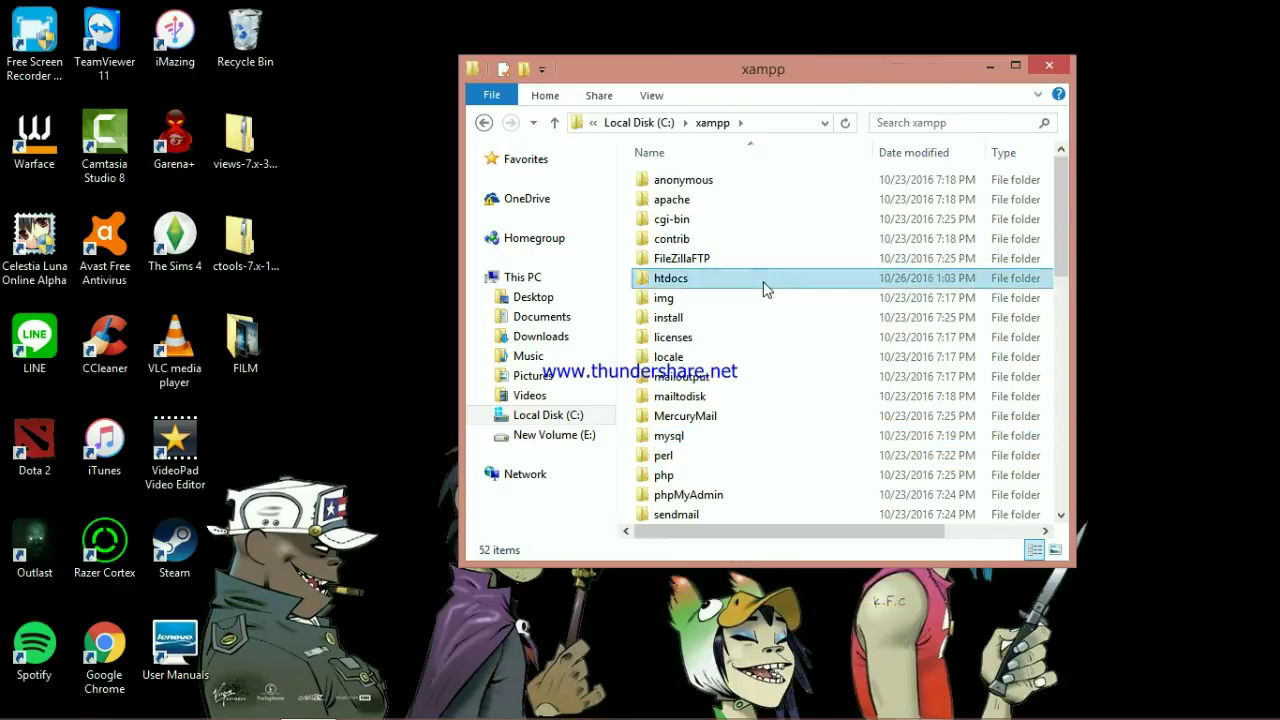
pyautogui.doubleClick(766, 284)
pyautogui.rightClick(758, 368)
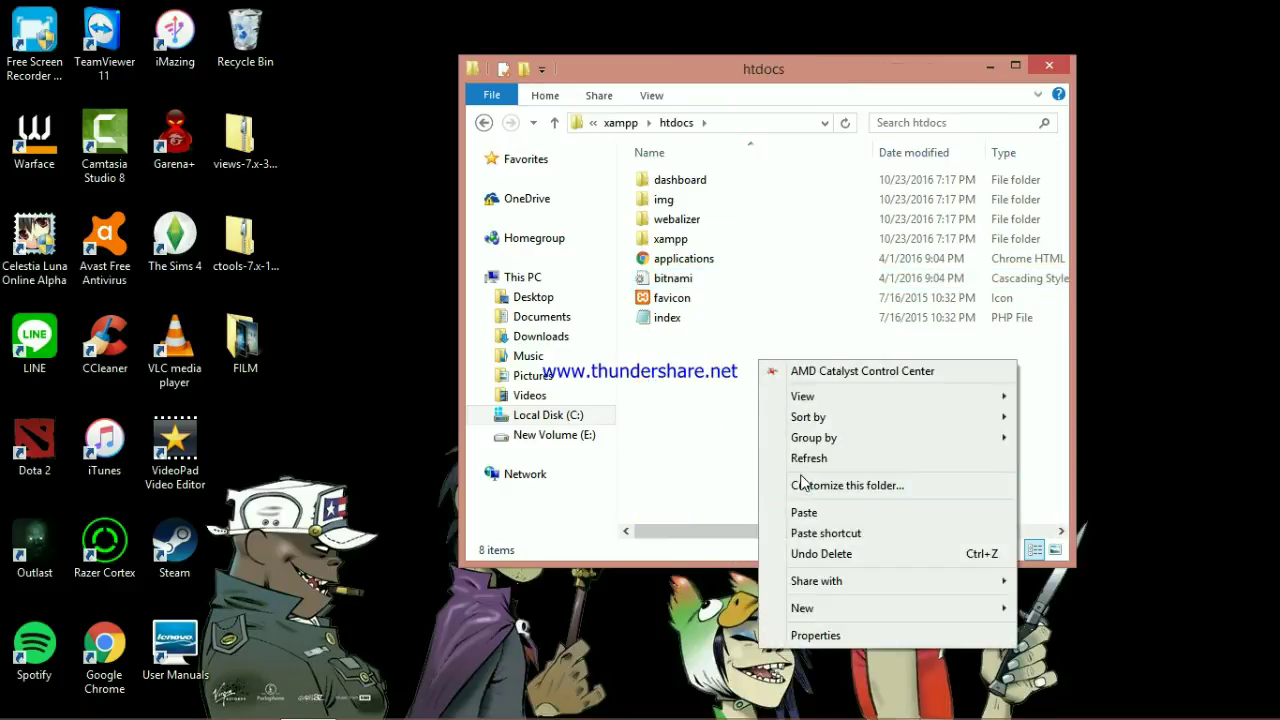
pyautogui.click(819, 514)
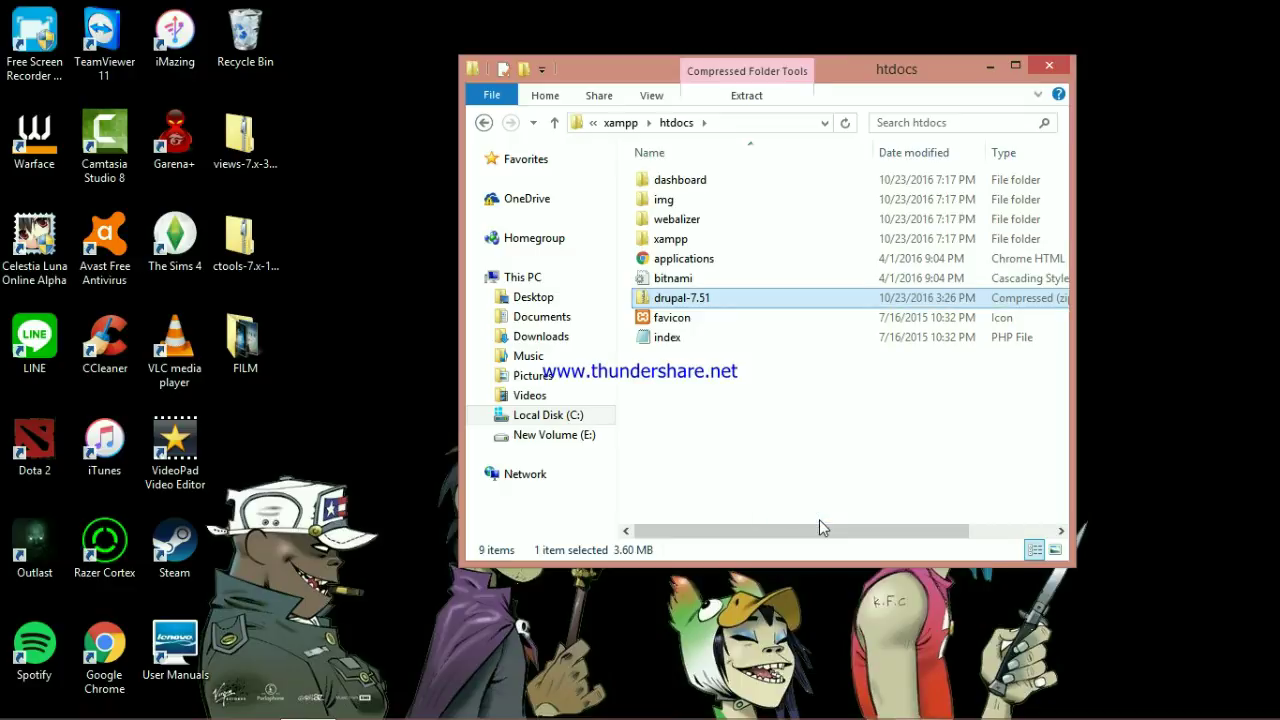
# Extract the zip in htdocs and rename the extracted drupal-7.51 folder to drupal
pyautogui.rightClick(757, 304)
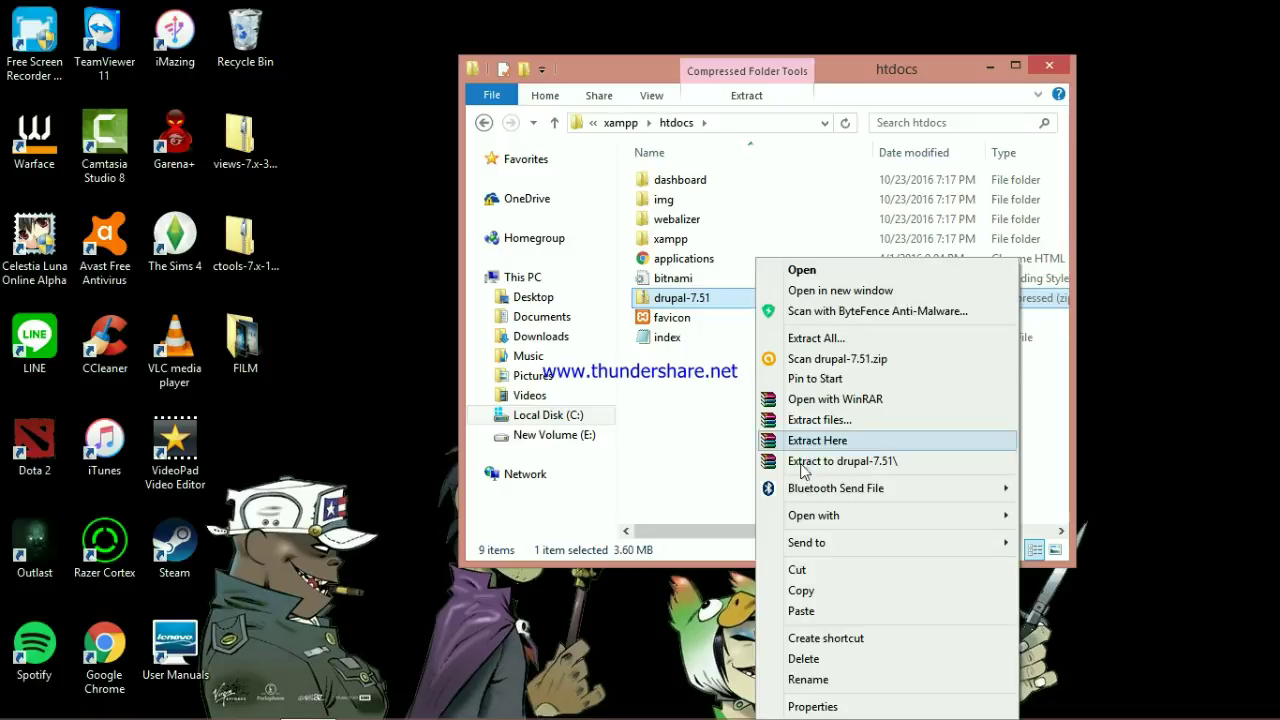
pyautogui.click(840, 450)
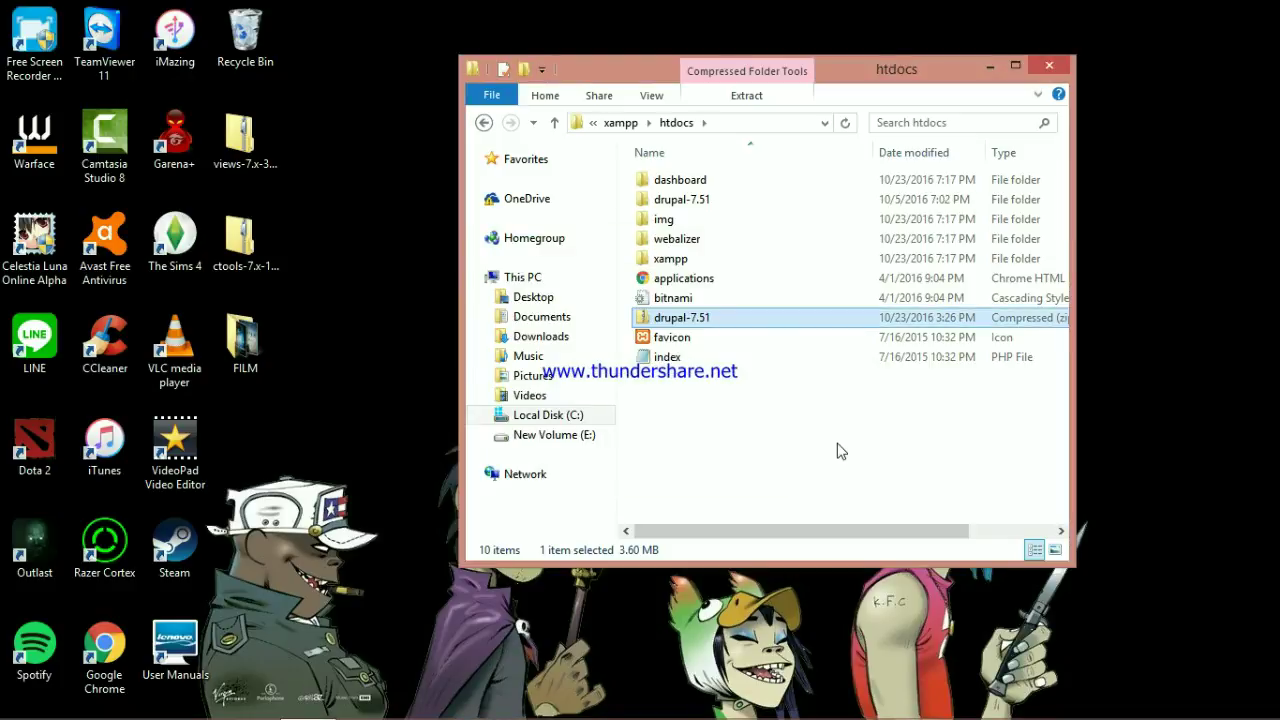
pyautogui.click(750, 202)
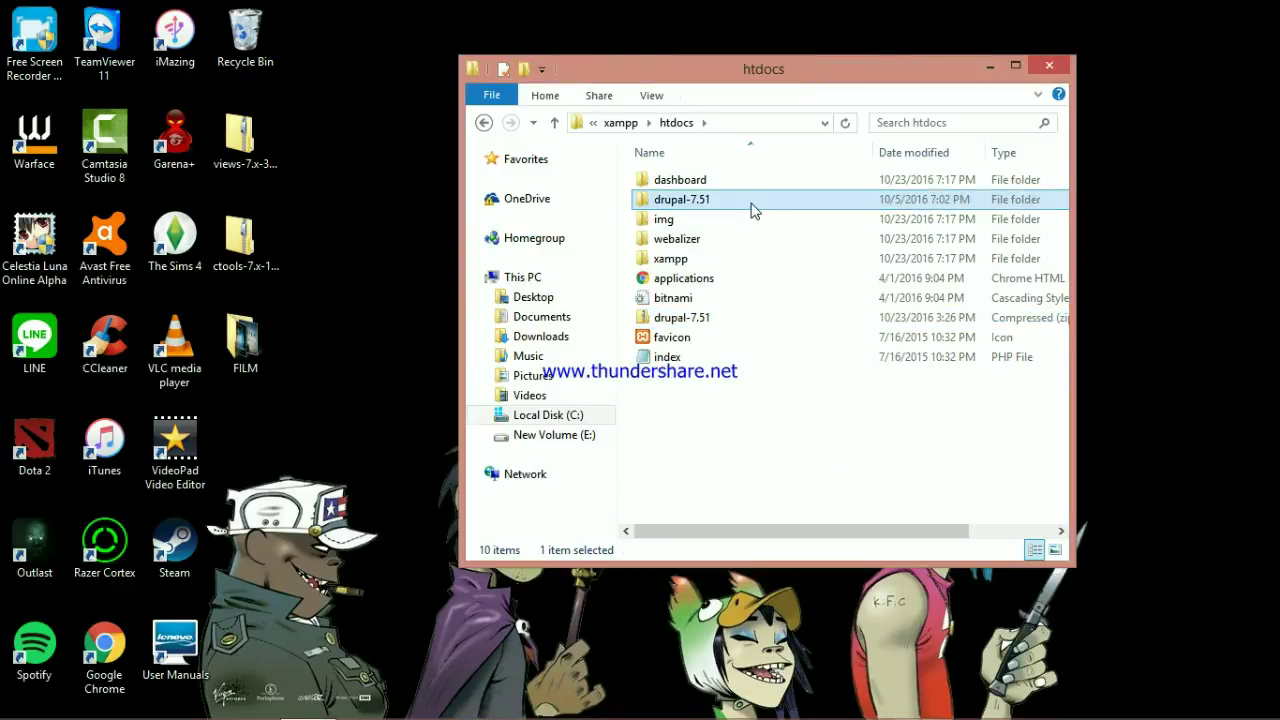
pyautogui.rightClick(752, 208)
pyautogui.click(684, 206)
pyautogui.rightClick(683, 206)
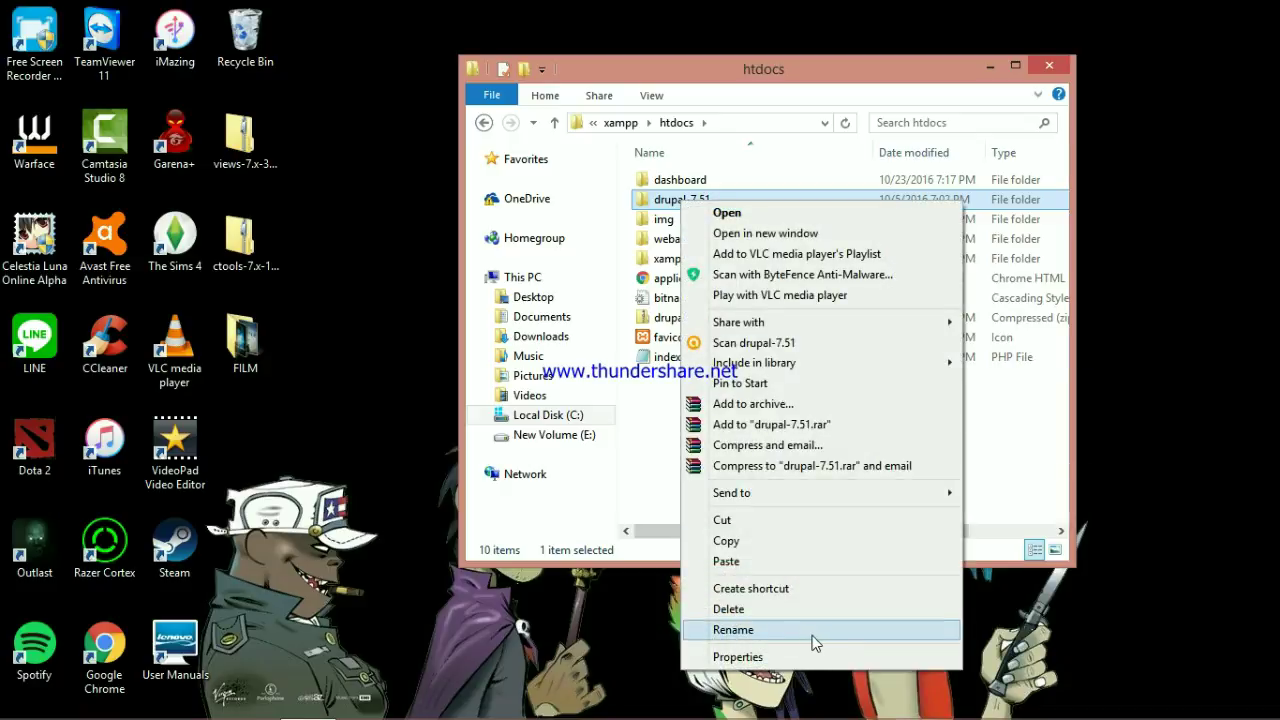
pyautogui.click(812, 632)
pyautogui.write('drupa')
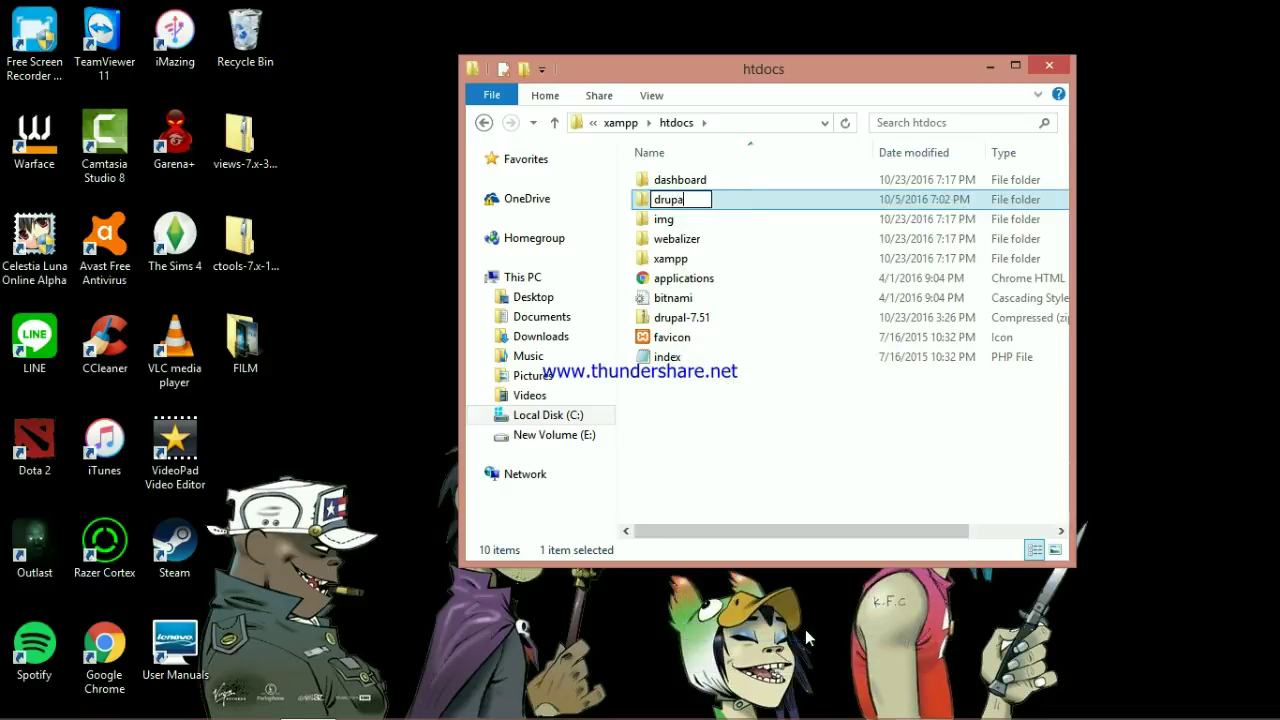
pyautogui.write('l')
pyautogui.press('Return')
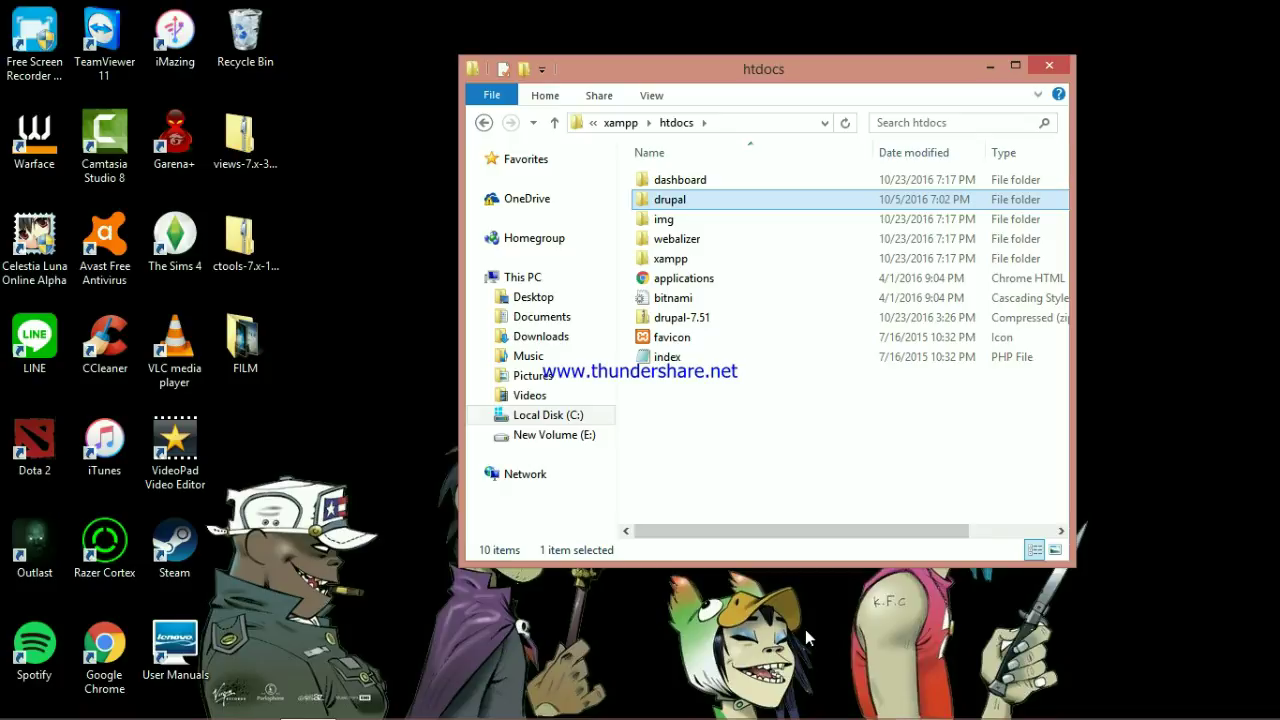
pyautogui.click(583, 421)
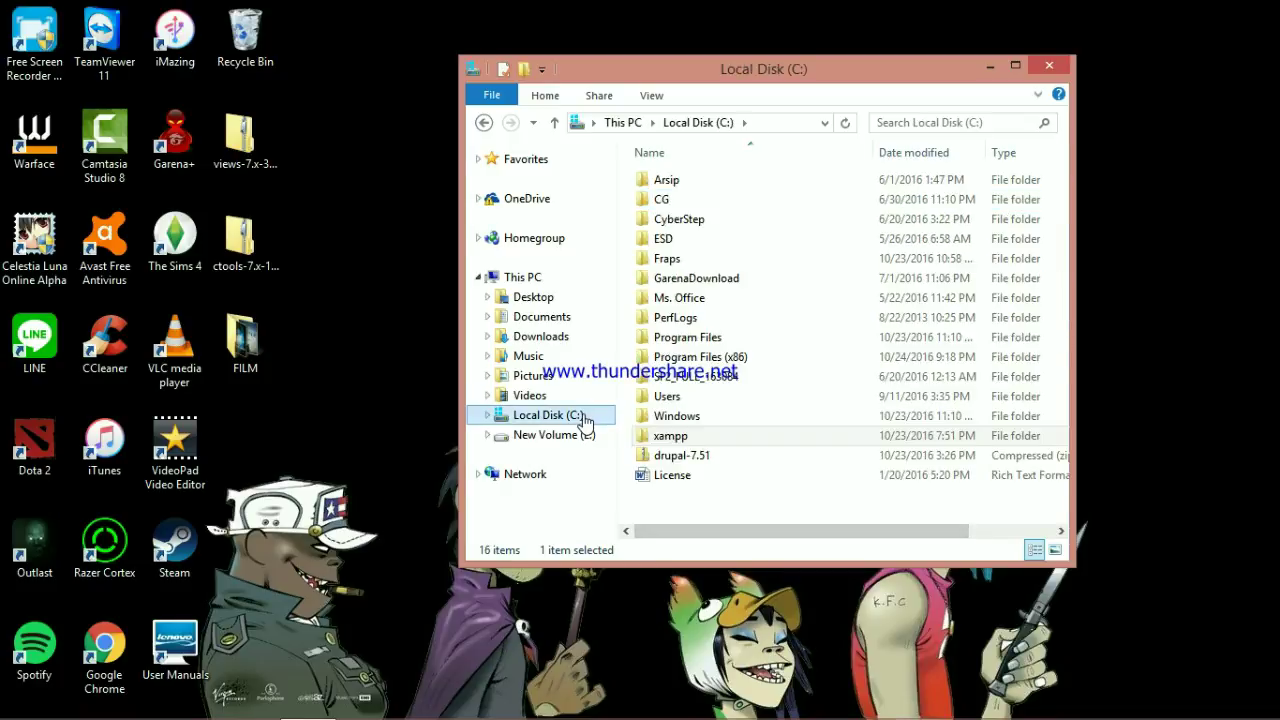
# Launch xampp-control from C:\xampp, start Apache and MySQL, and minimize the panel
pyautogui.doubleClick(731, 439)
pyautogui.scroll(-12, 731, 439)
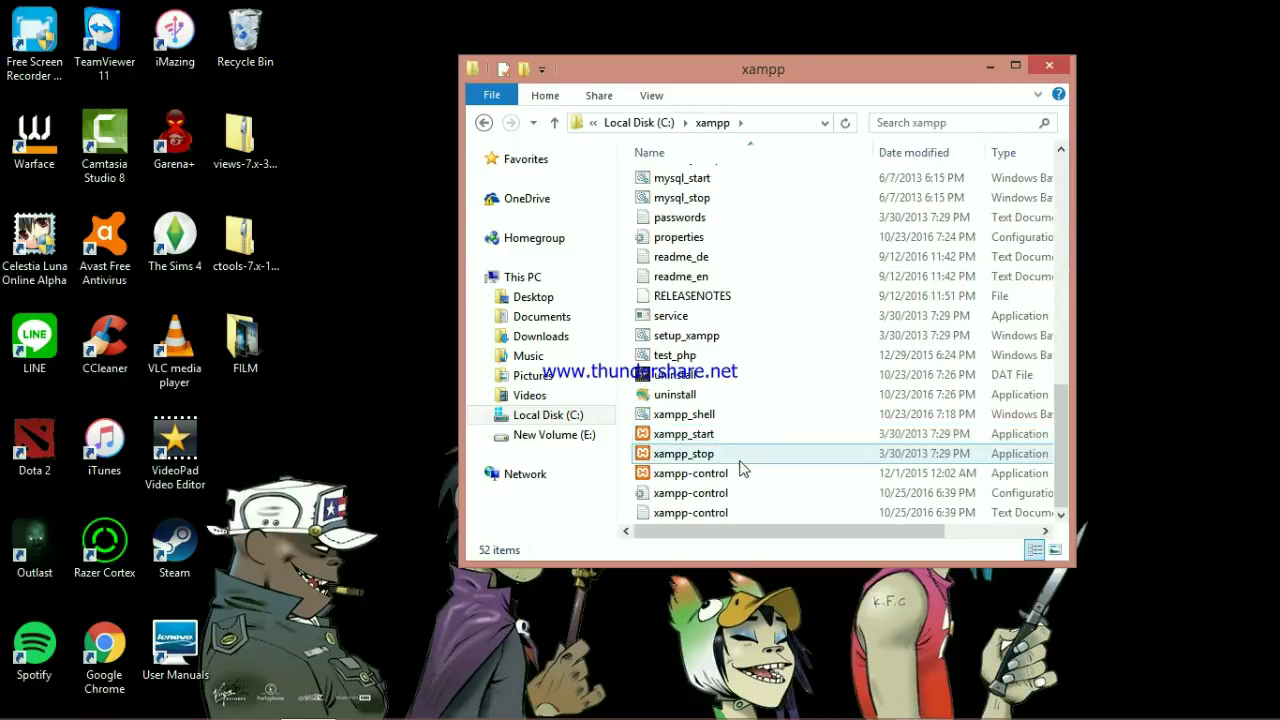
pyautogui.doubleClick(750, 480)
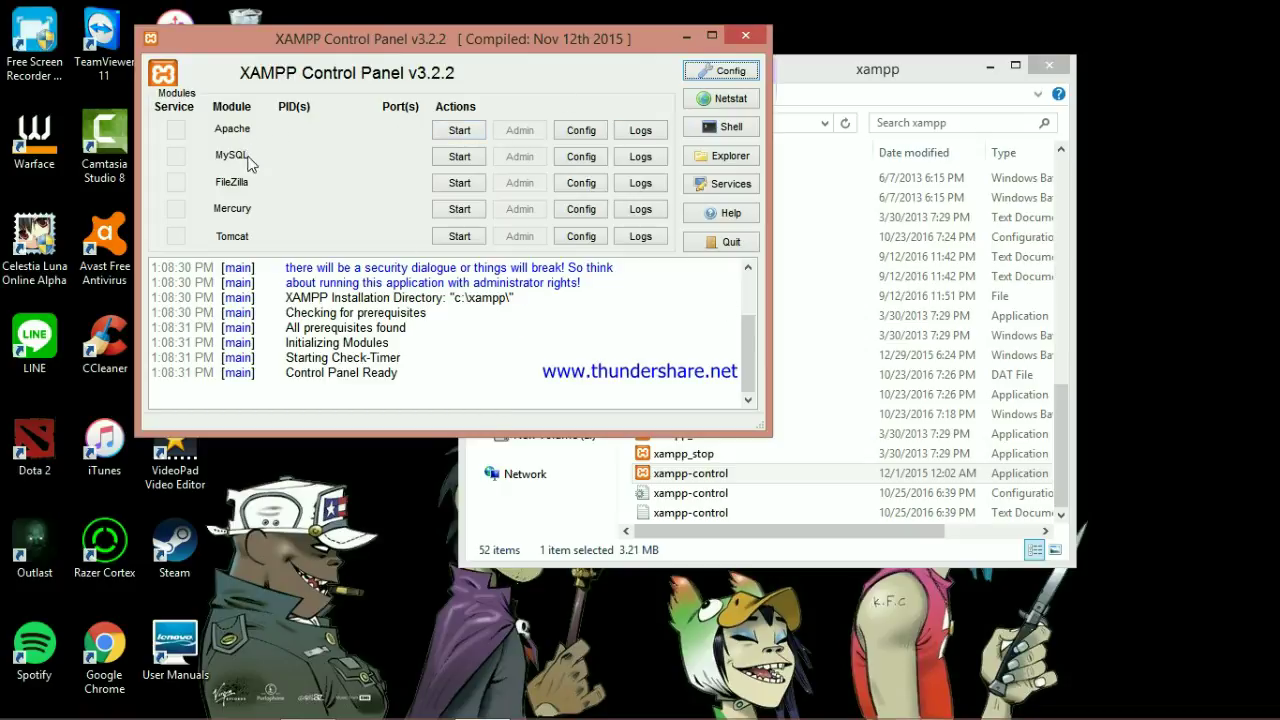
pyautogui.click(446, 131)
pyautogui.click(458, 159)
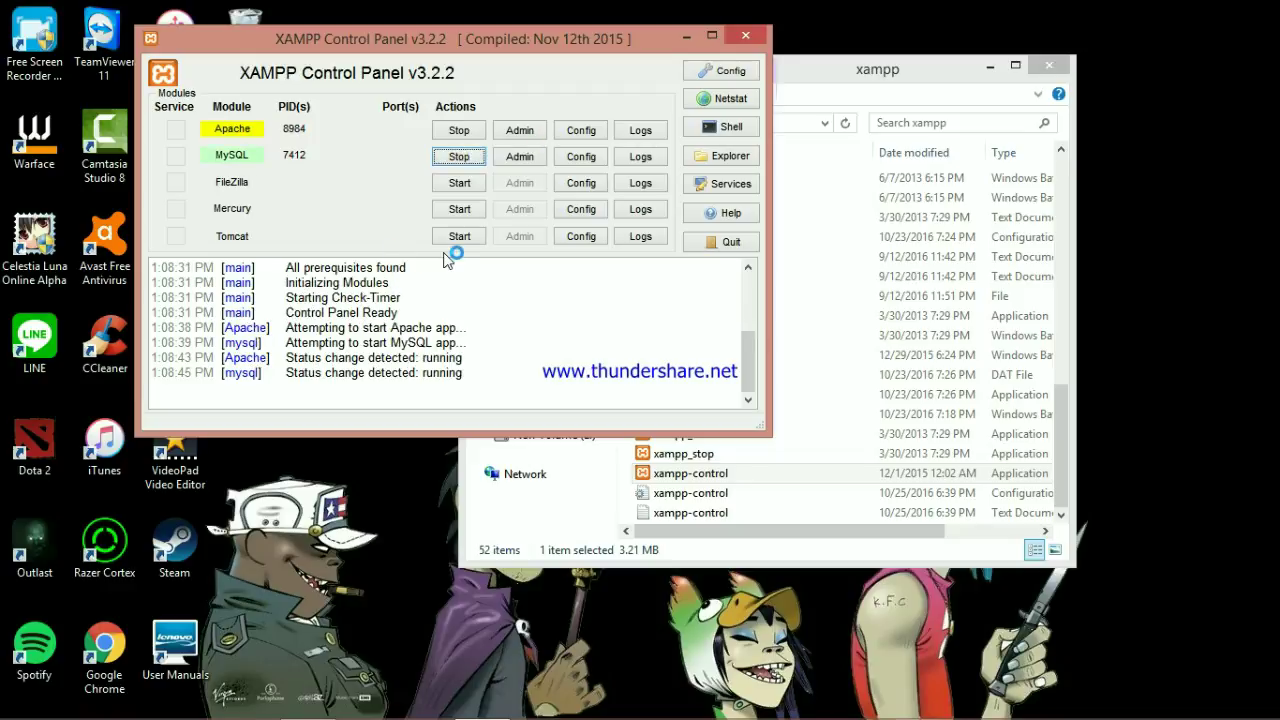
pyautogui.moveTo(463, 47); pyautogui.dragTo(687, 124)
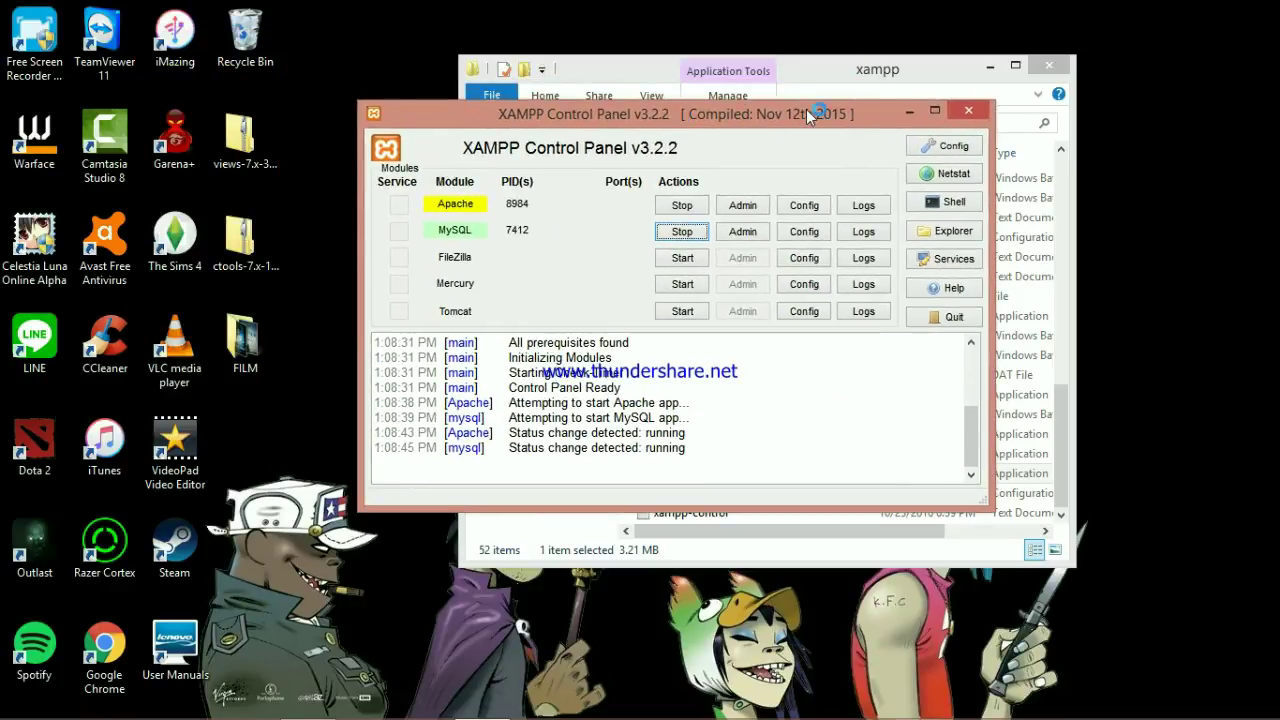
pyautogui.click(909, 111)
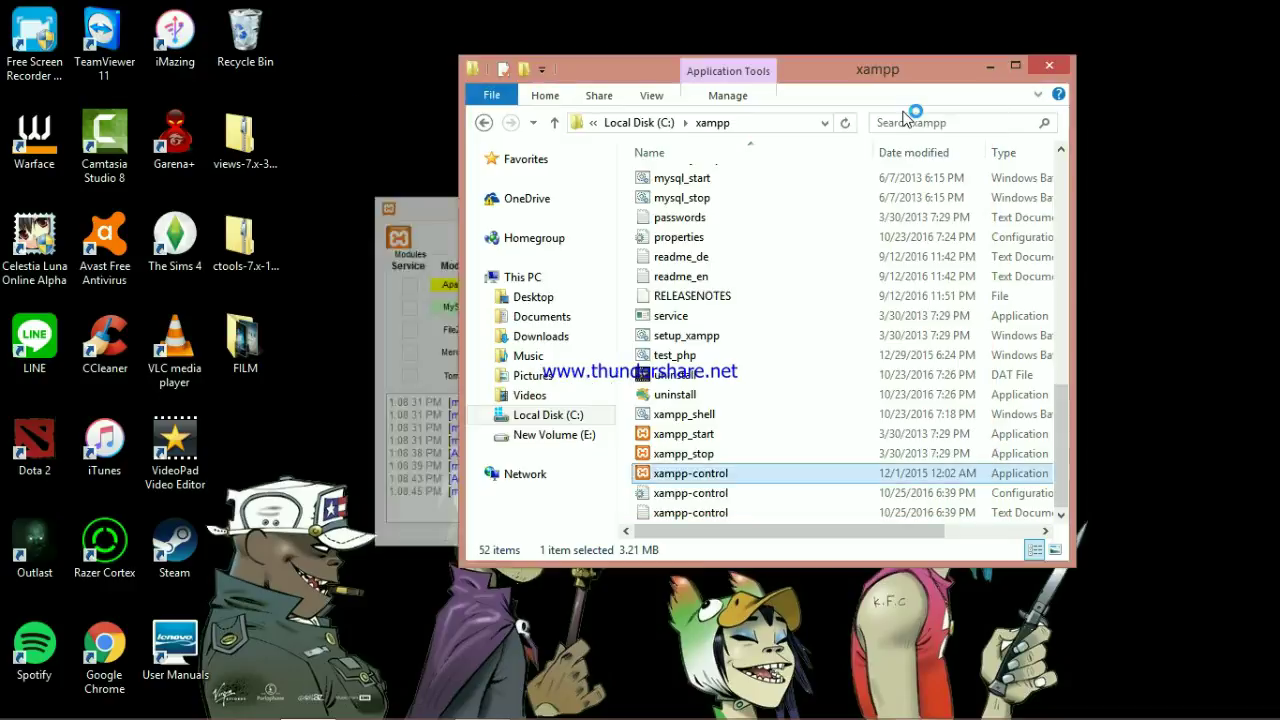
pyautogui.click(108, 645)
# Open Chrome at localhost/phpmyadmin
pyautogui.doubleClick(110, 645)
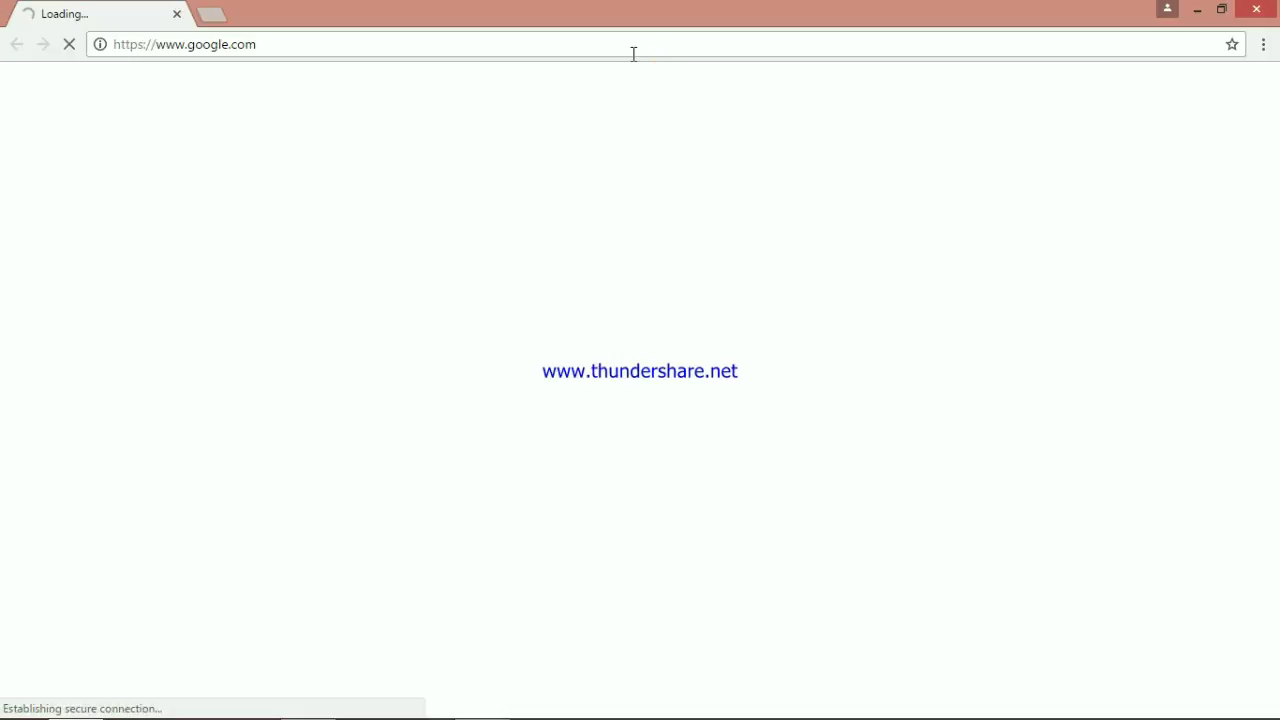
pyautogui.click(634, 52)
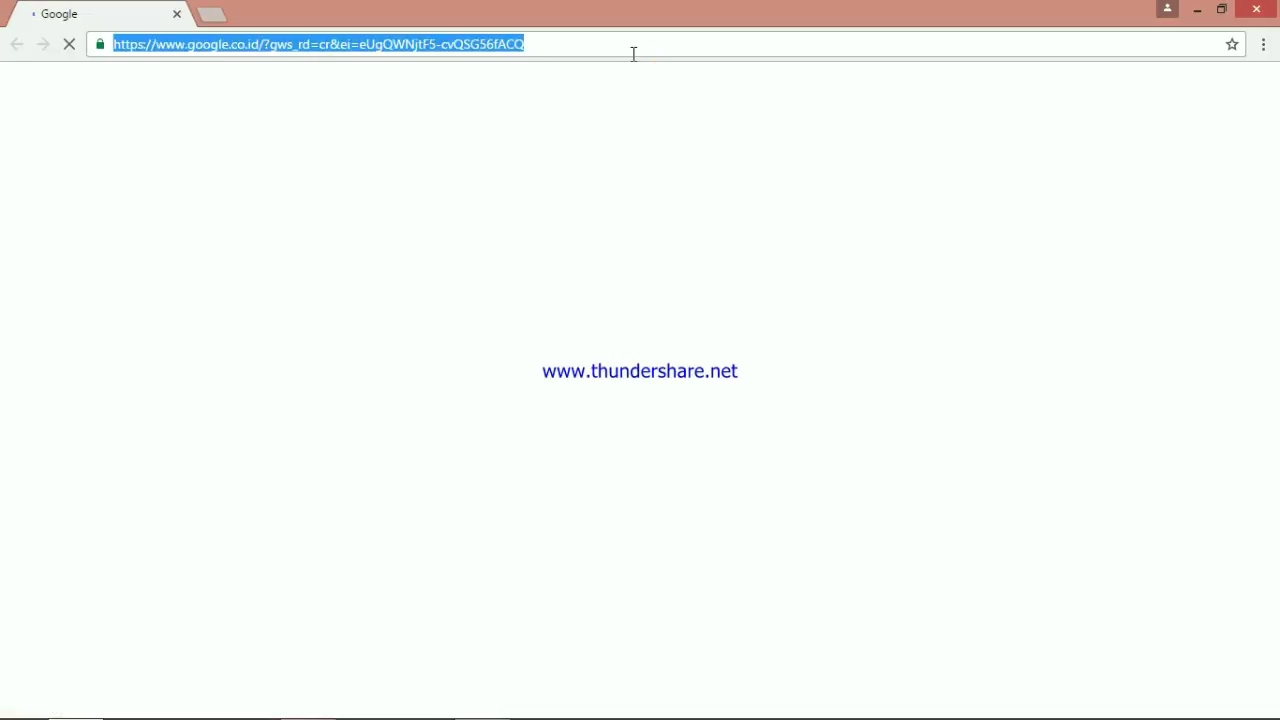
pyautogui.write('localhost')
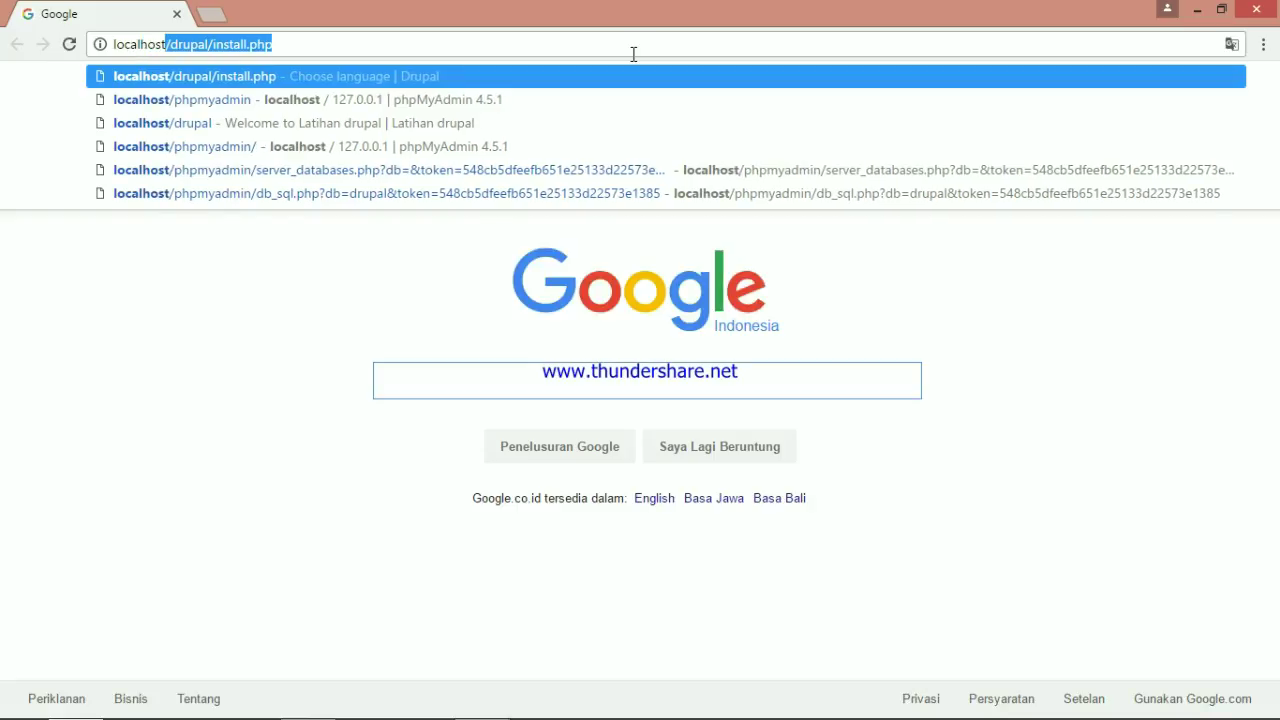
pyautogui.write('/phpmyadmin')
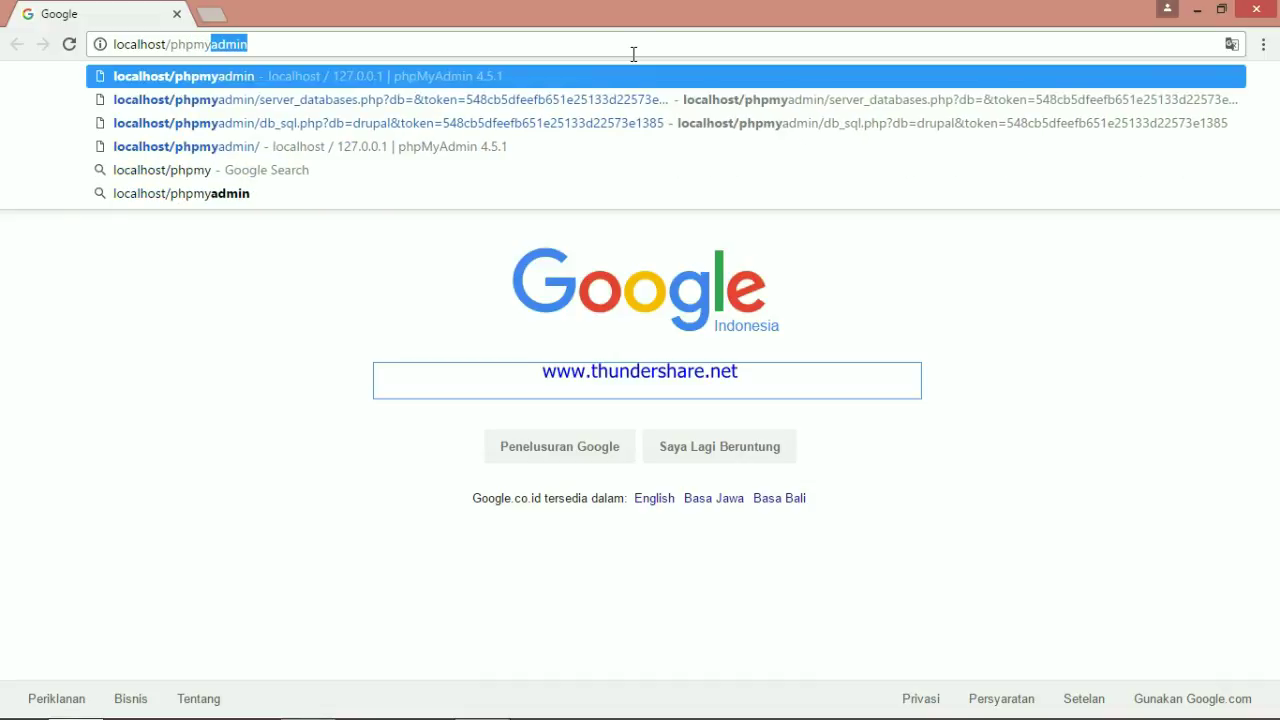
pyautogui.press('Return')
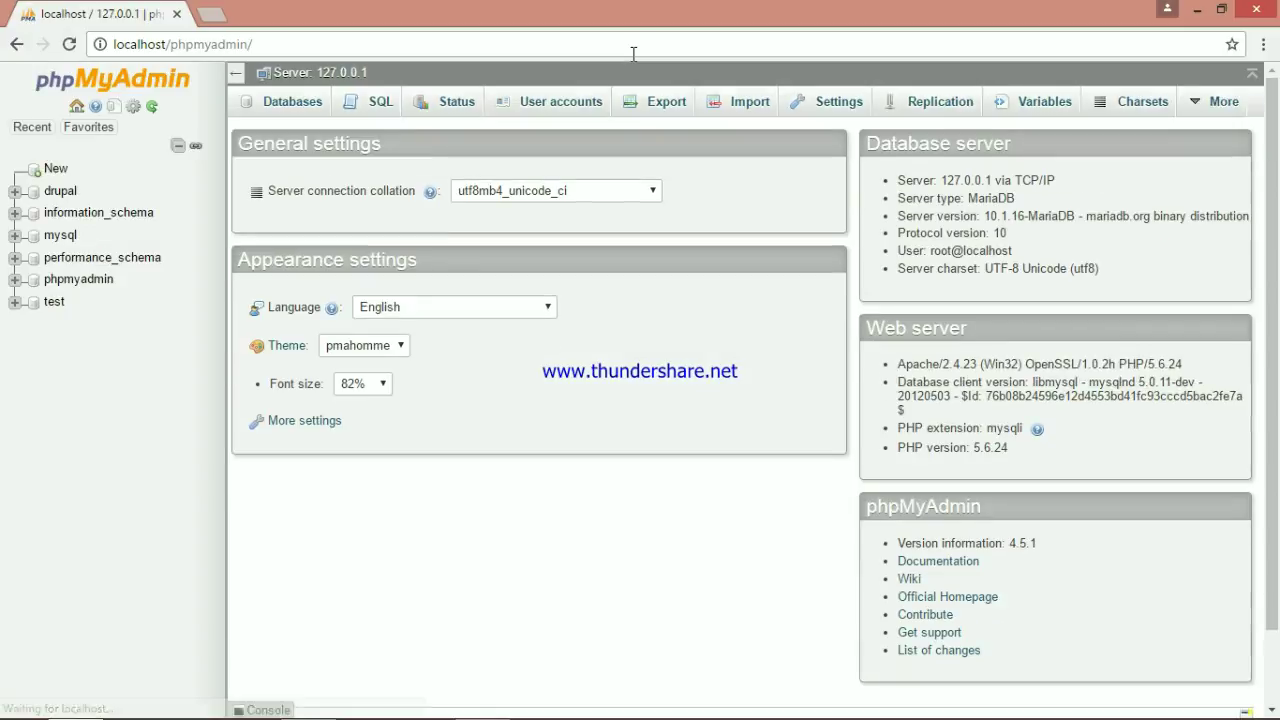
# Create a database named drupal with utf8mb4_unicode_ci collation
pyautogui.click(294, 112)
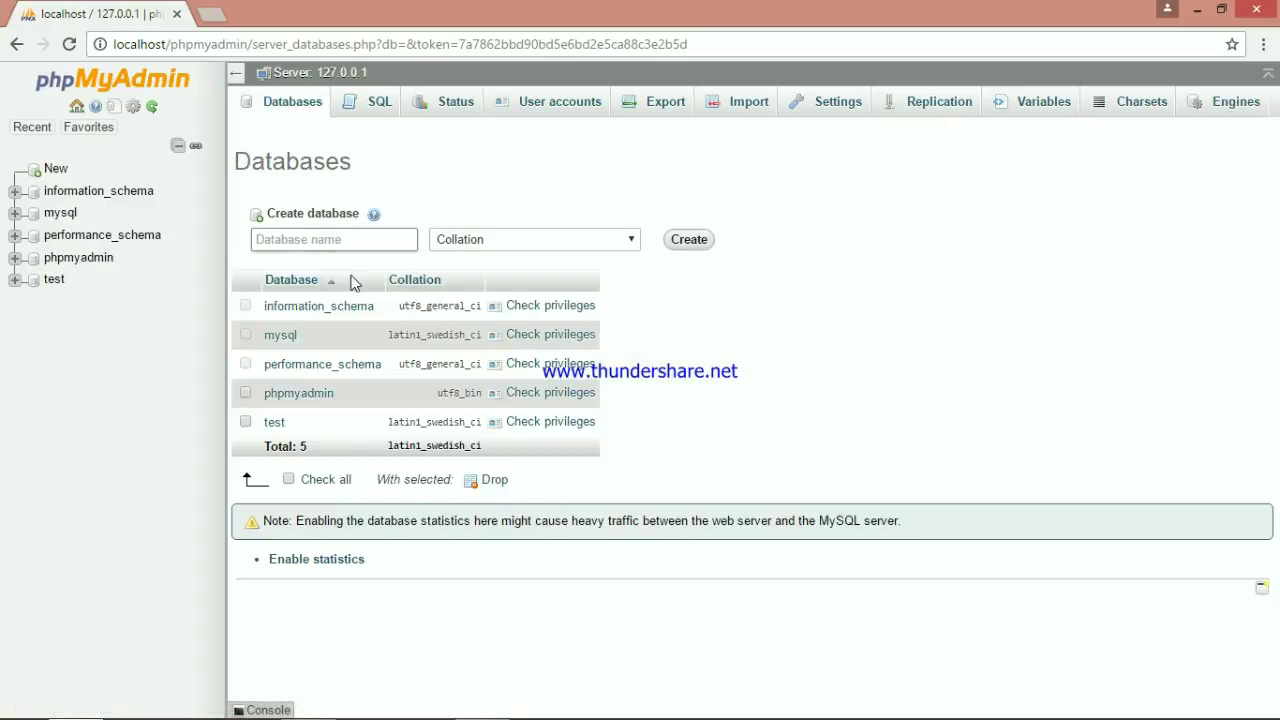
pyautogui.click(333, 247)
pyautogui.write('drupal')
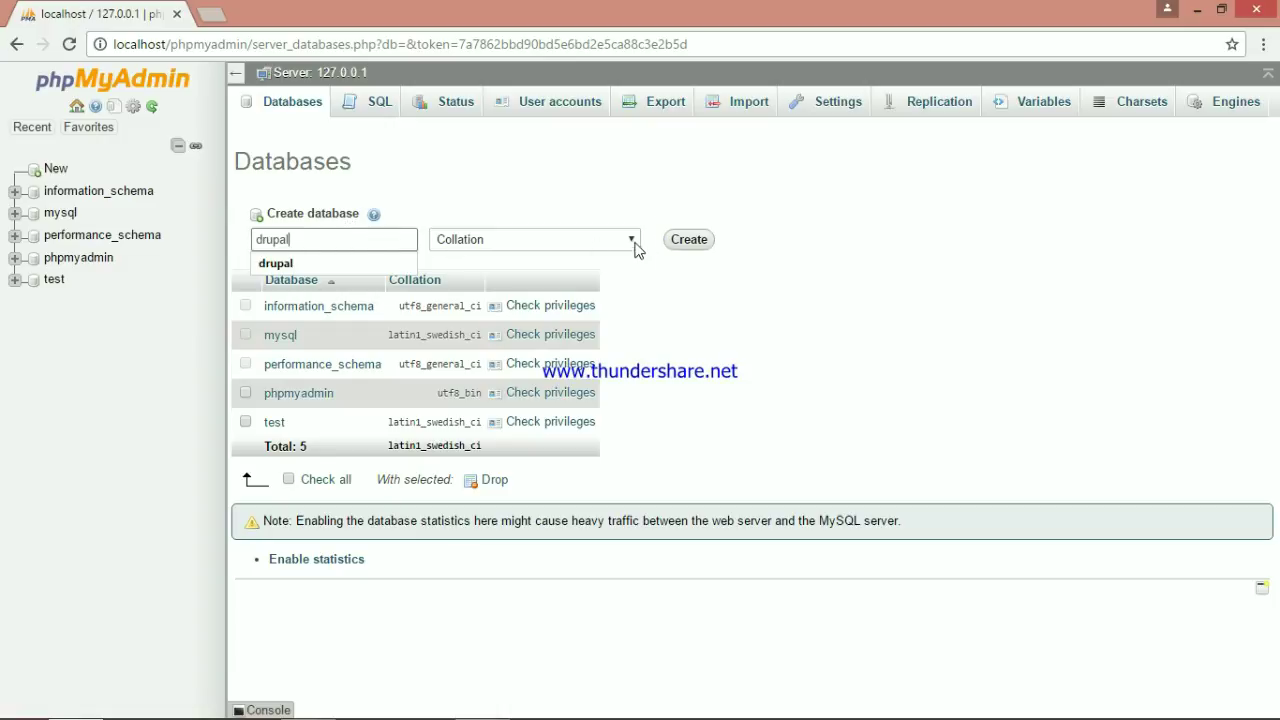
pyautogui.click(633, 248)
pyautogui.moveTo(632, 282); pyautogui.dragTo(632, 543)
pyautogui.click(605, 543)
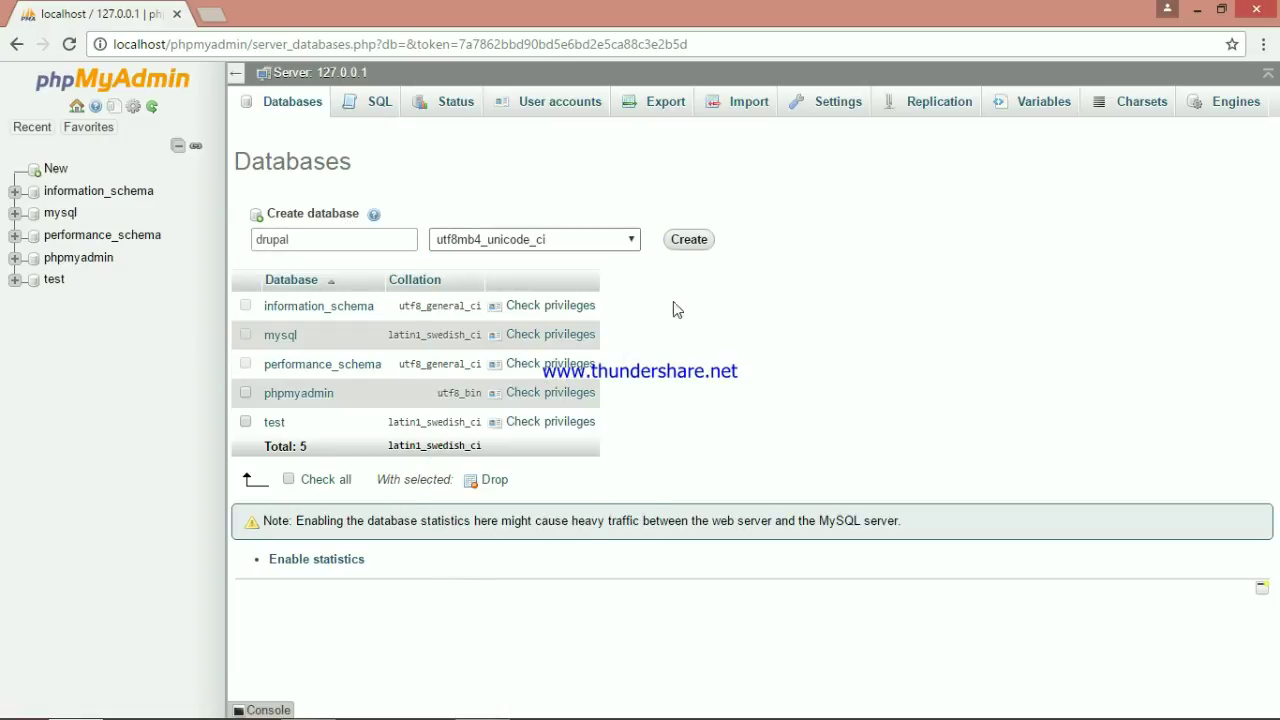
pyautogui.click(688, 245)
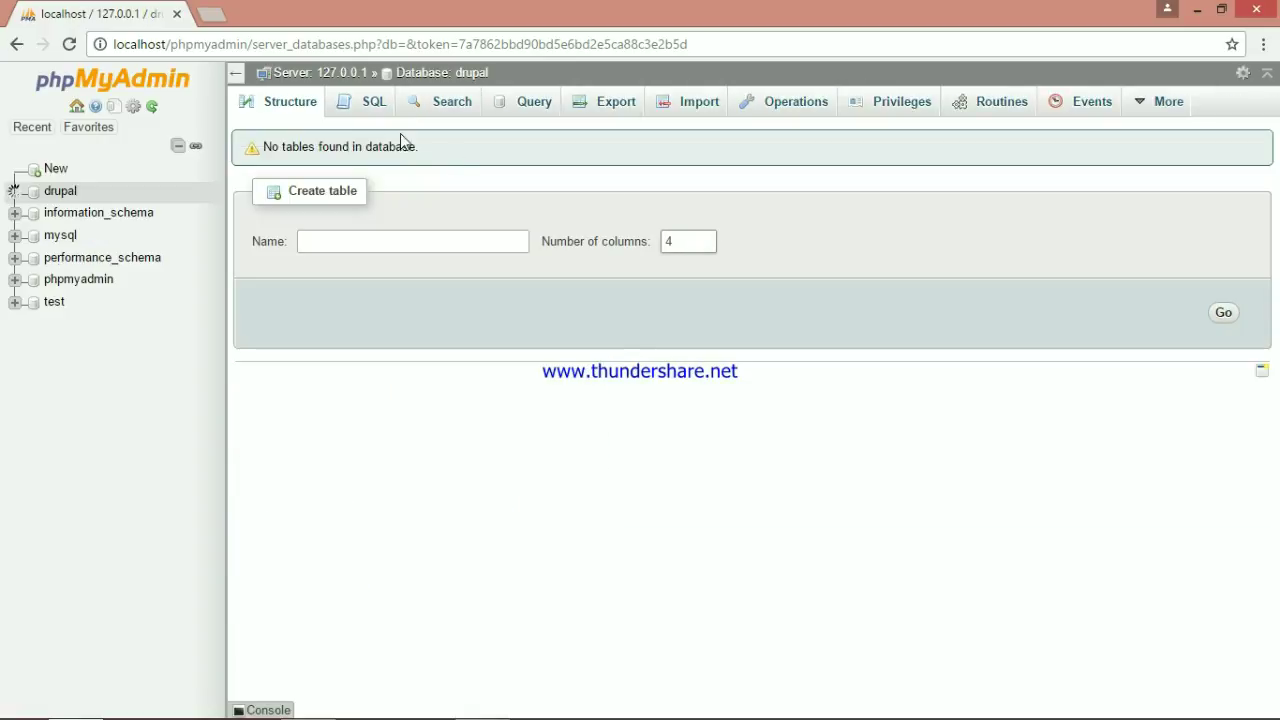
# Run GRANT ALL PRIVILEGES ON drupal.* to drupal@localhost, identified by a password
pyautogui.click(362, 106)
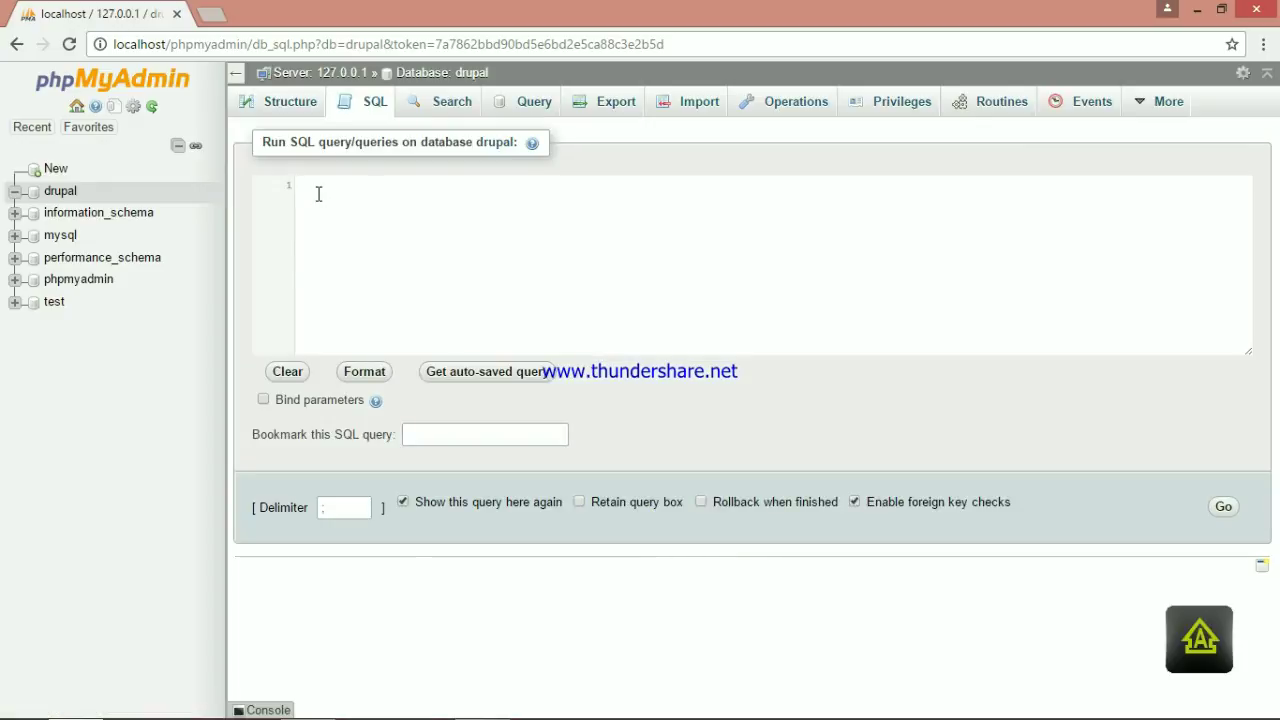
pyautogui.write('GRANT')
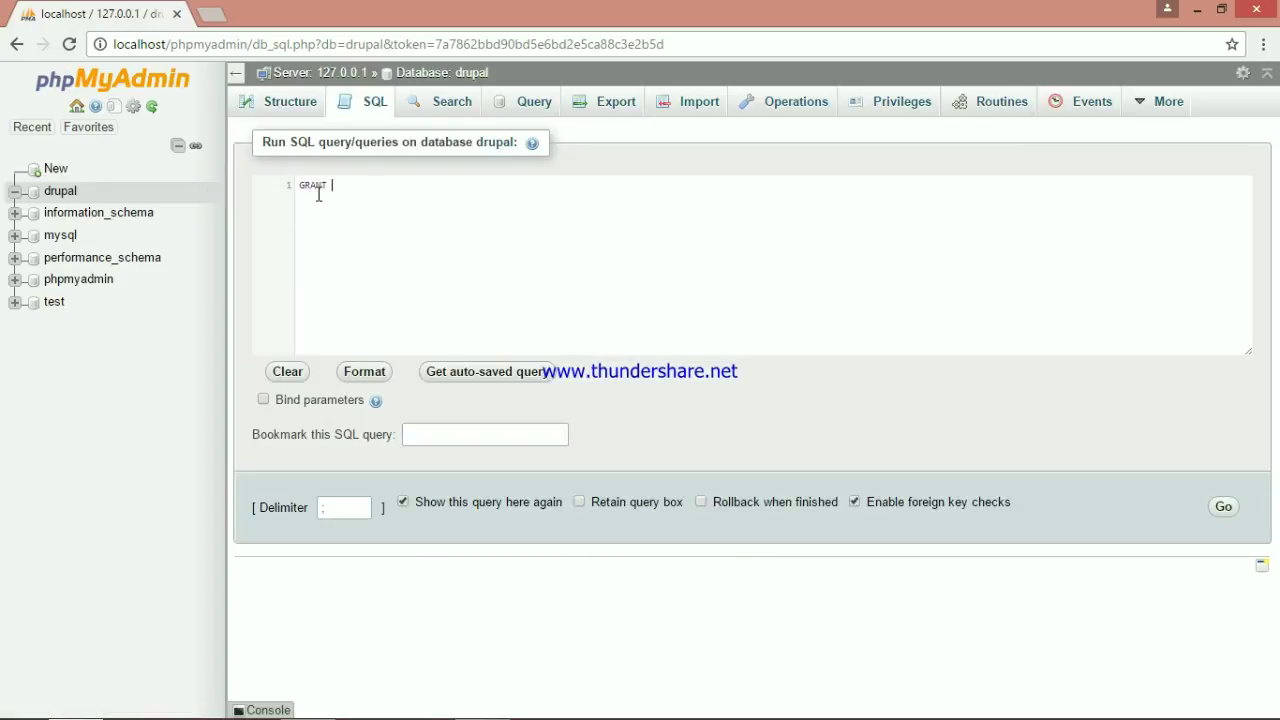
pyautogui.write(' ALL PRI')
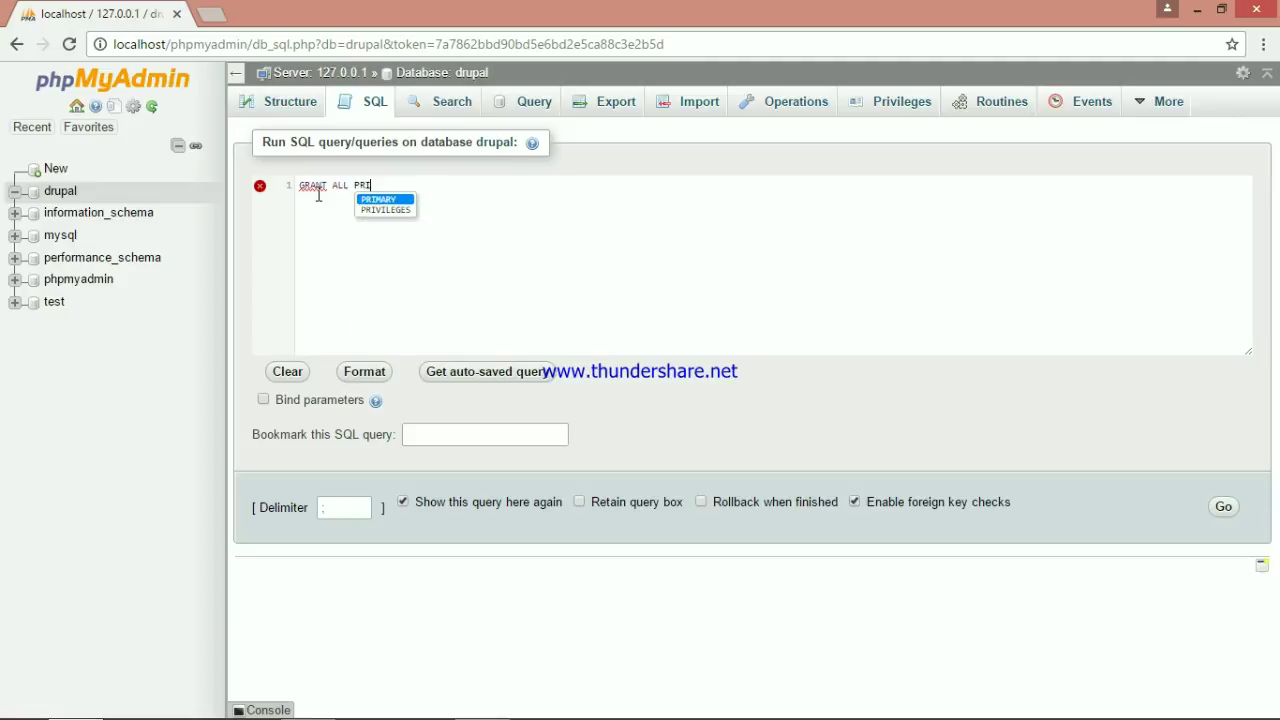
pyautogui.press('Down')
pyautogui.press('Return')
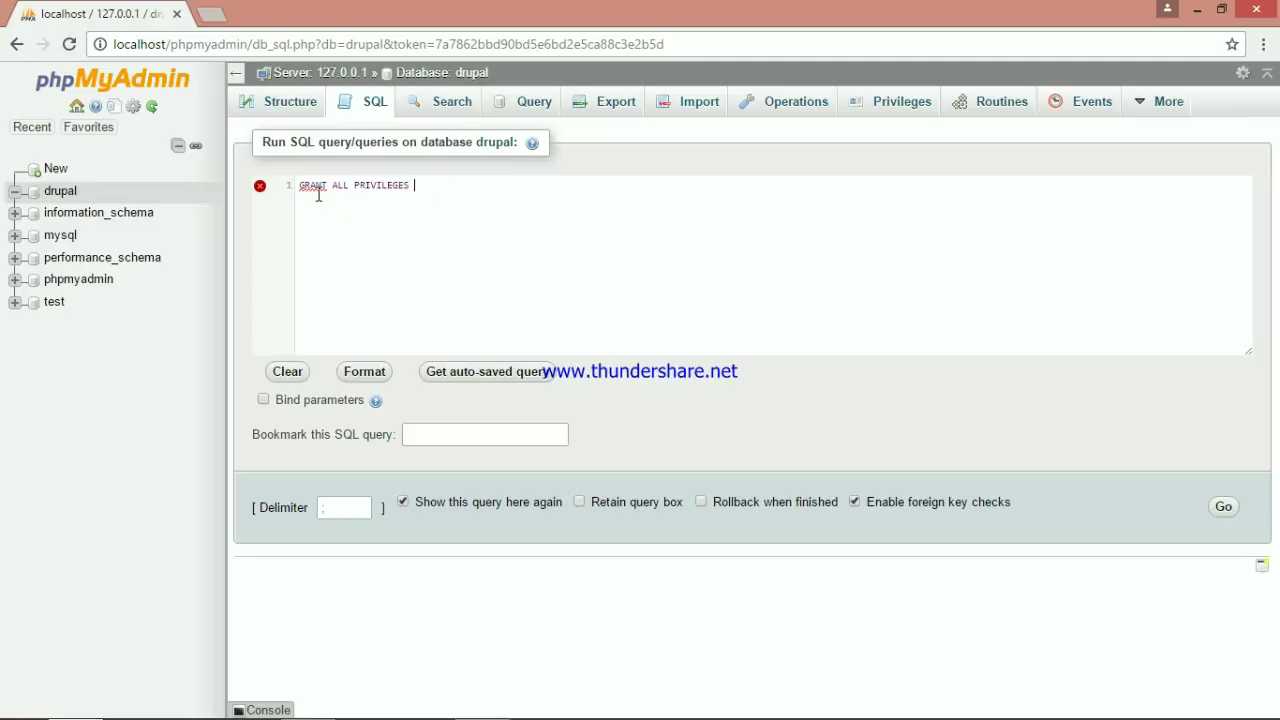
pyautogui.write('ON dru')
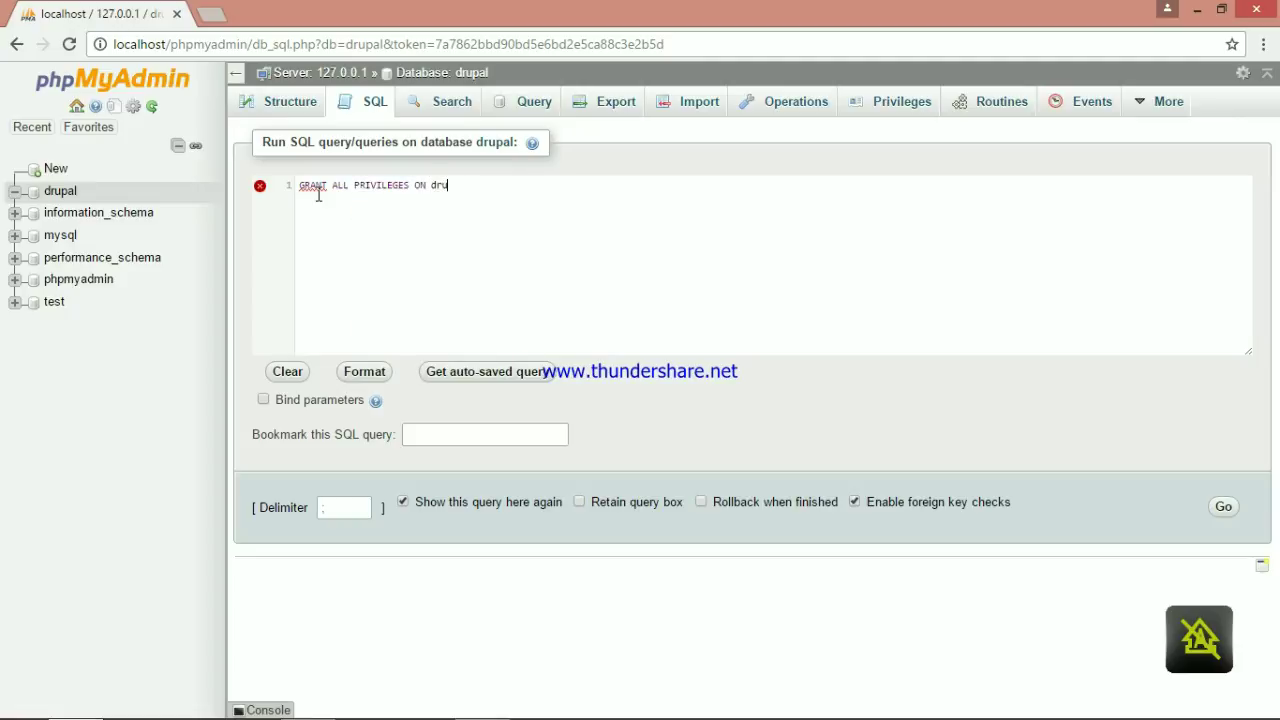
pyautogui.write('pal.* ')
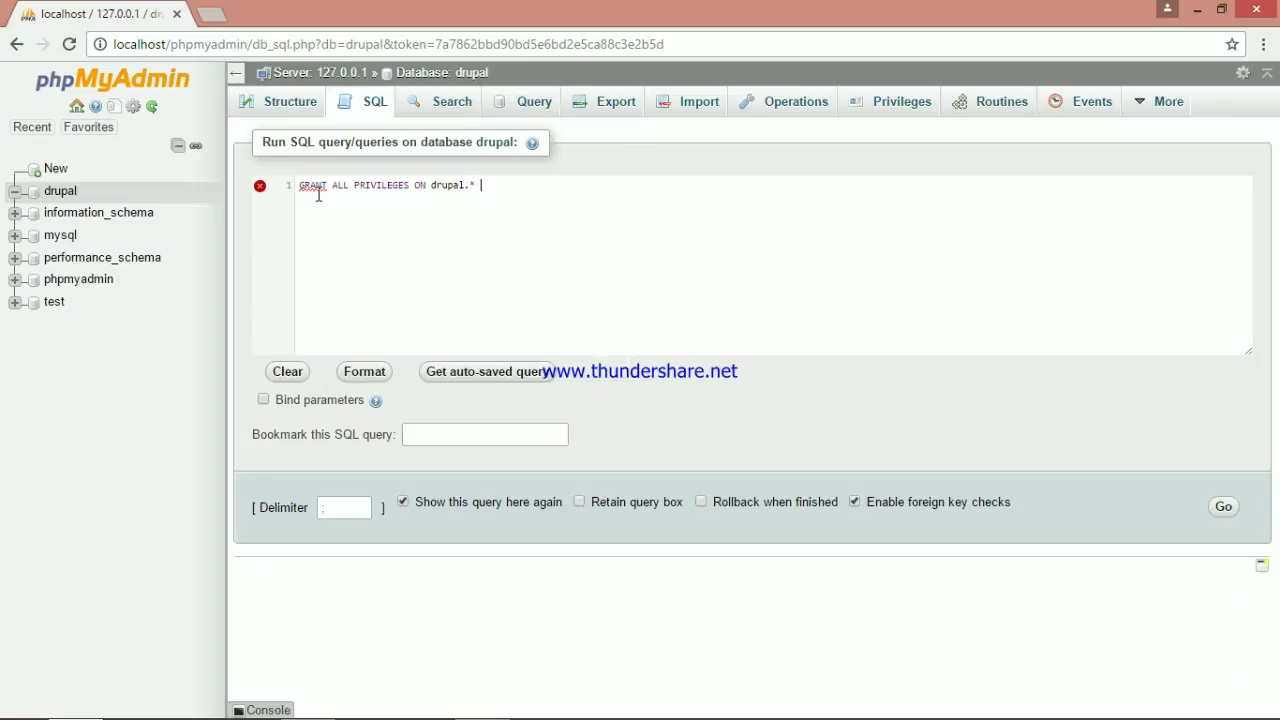
pyautogui.write('to drupal@localhost')
pyautogui.write('IDENTIFI')
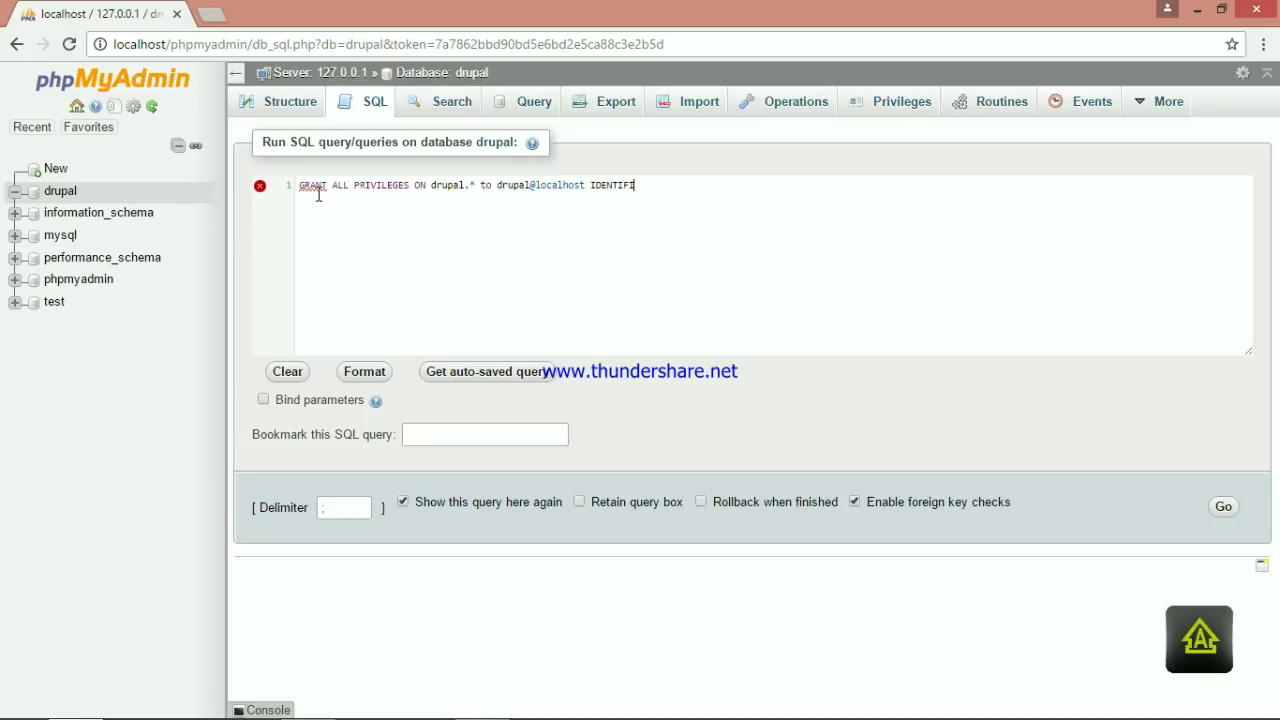
pyautogui.write('ED BY ')
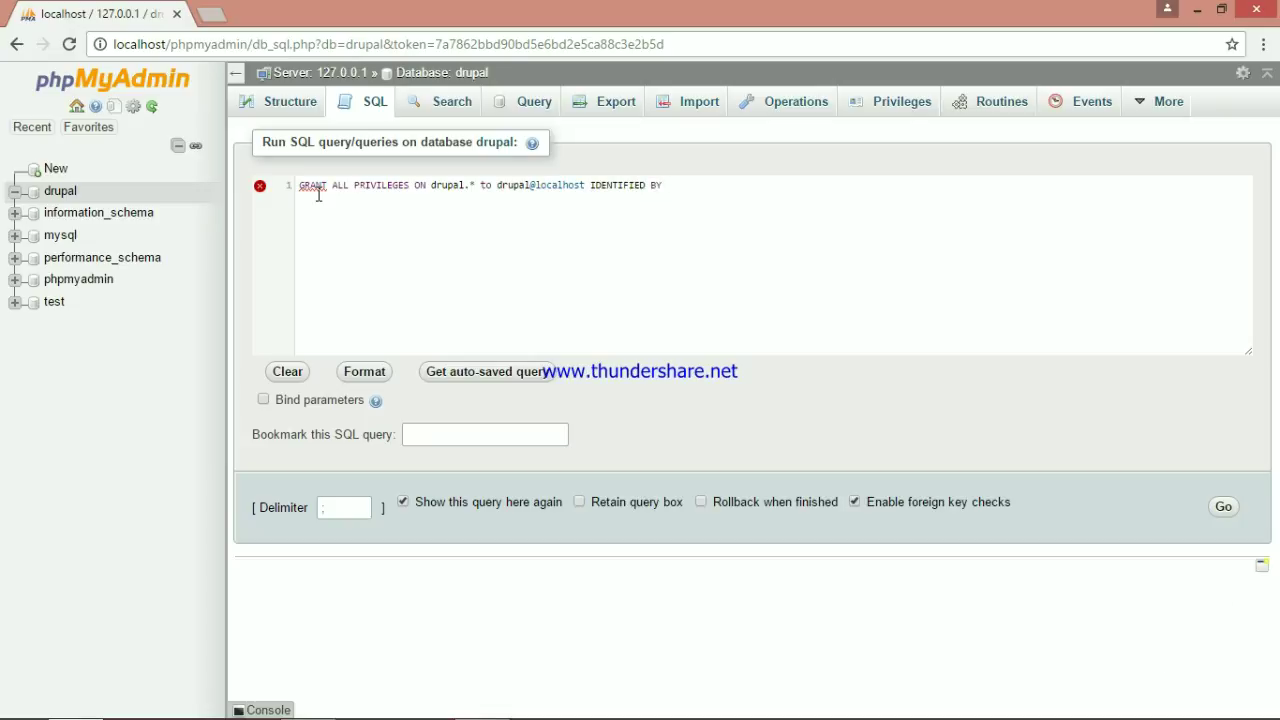
pyautogui.write("'passw")
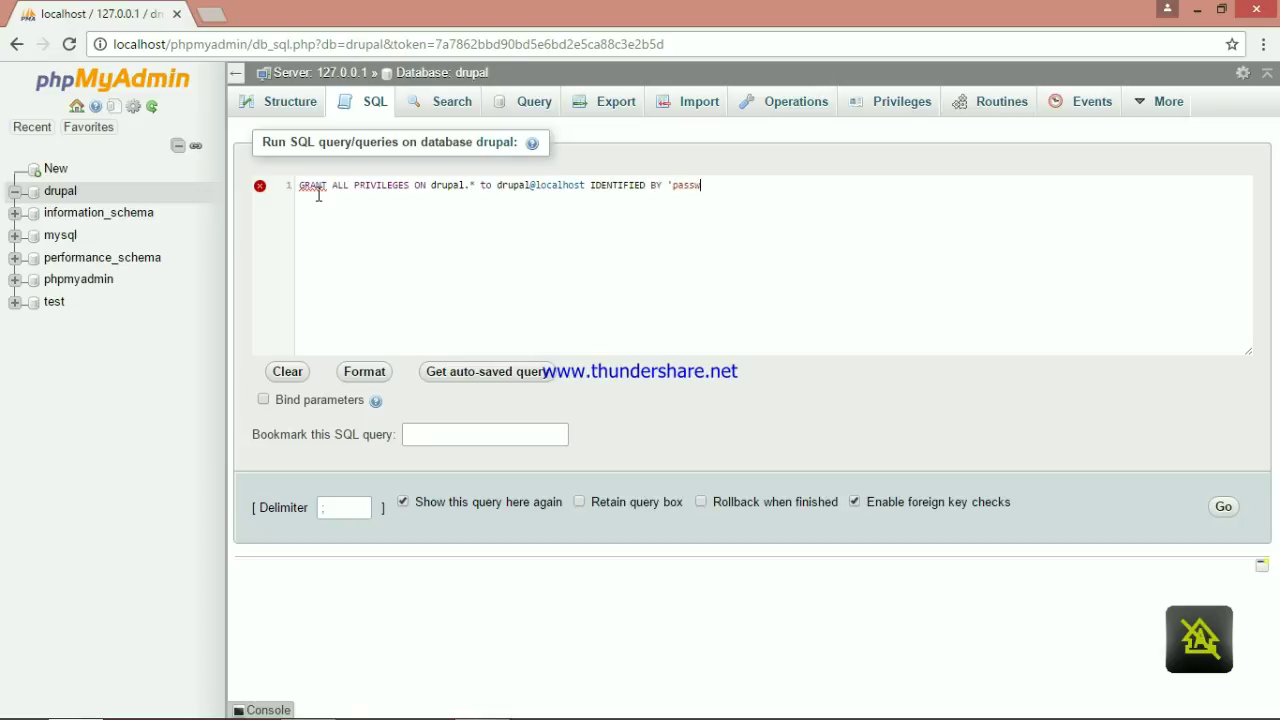
pyautogui.write("ordrahasia';")
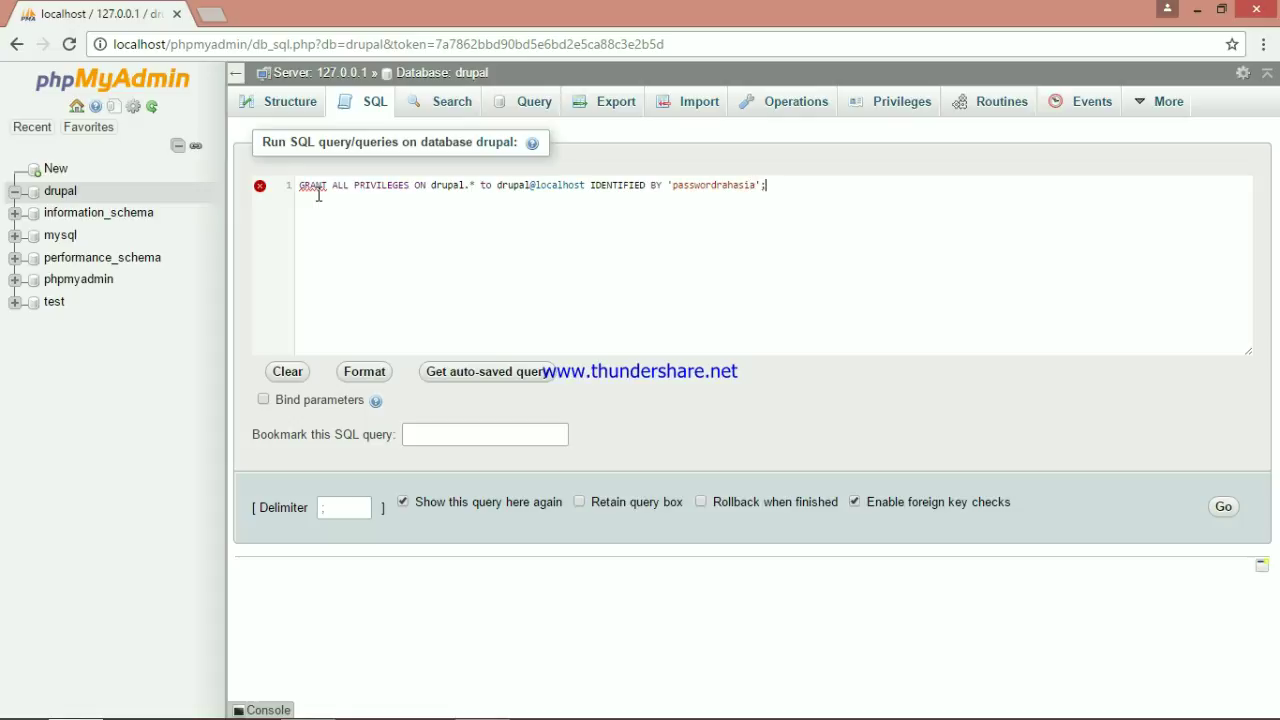
pyautogui.click(1216, 512)
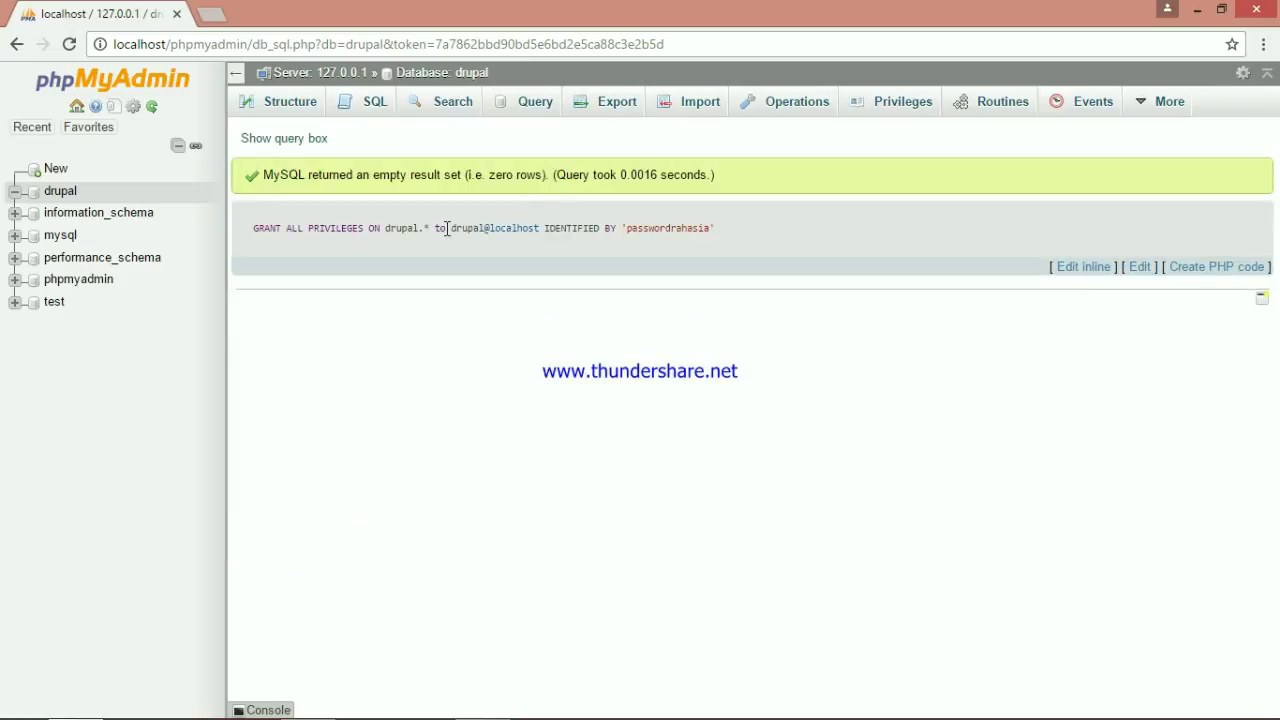
# Load localhost/drupal/install.php in a new browser tab
pyautogui.hotkey('ctrl', 't')
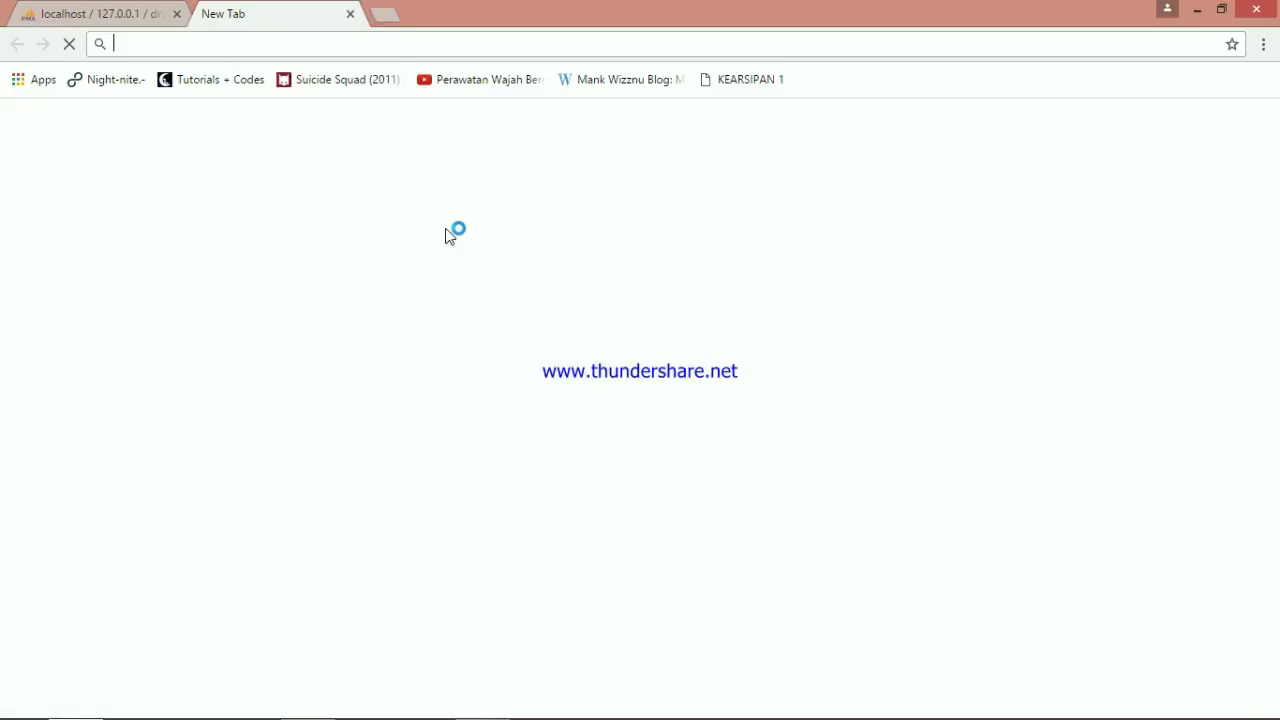
pyautogui.write('local')
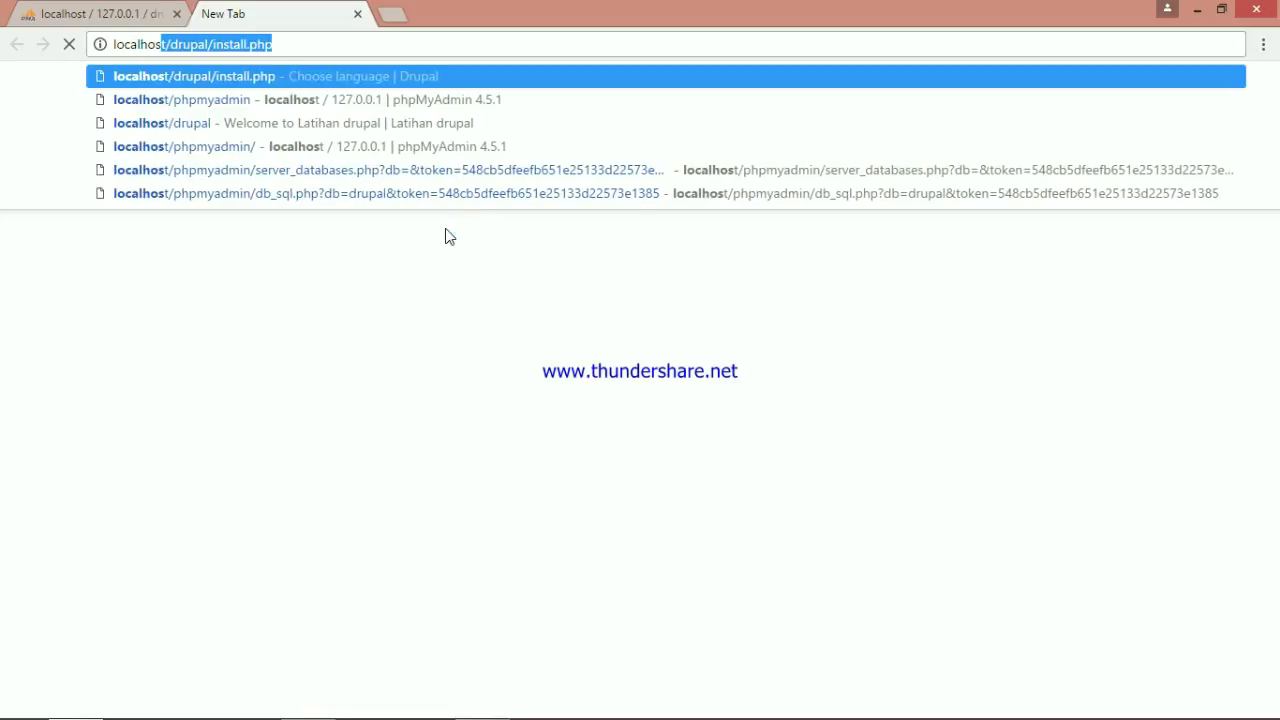
pyautogui.write('host/dri')
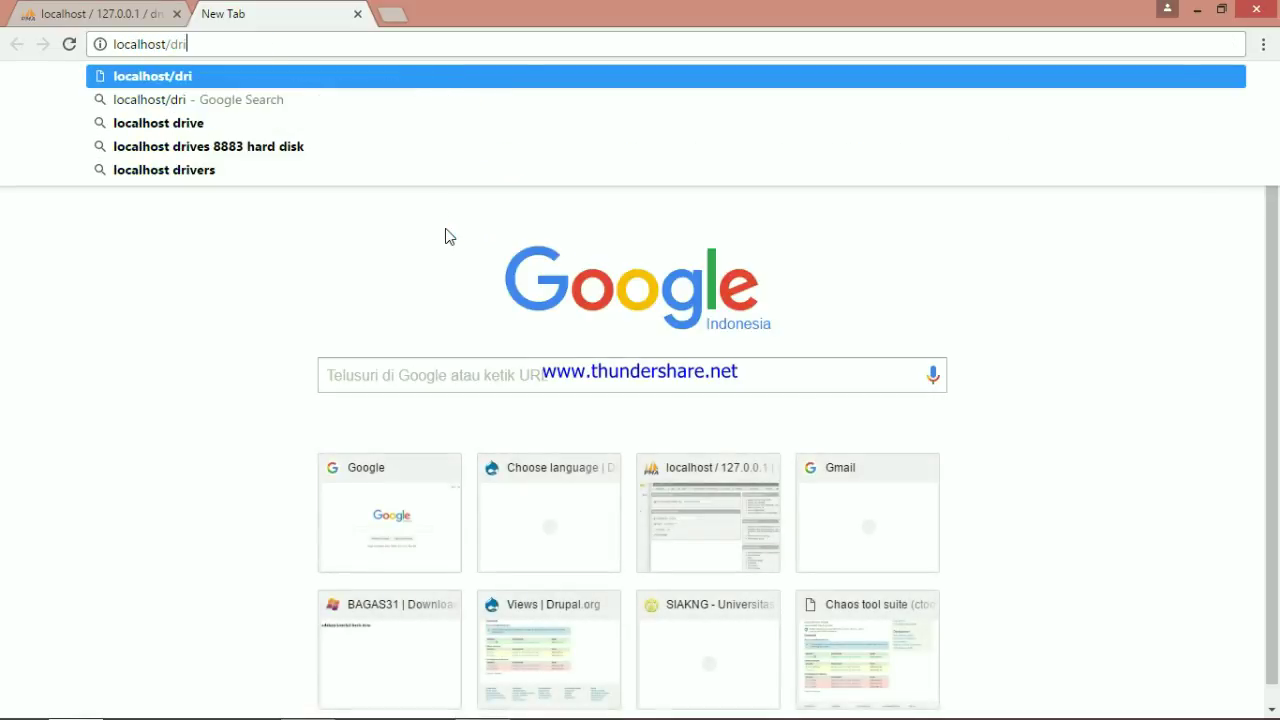
pyautogui.press('BackSpace')
pyautogui.write('up')
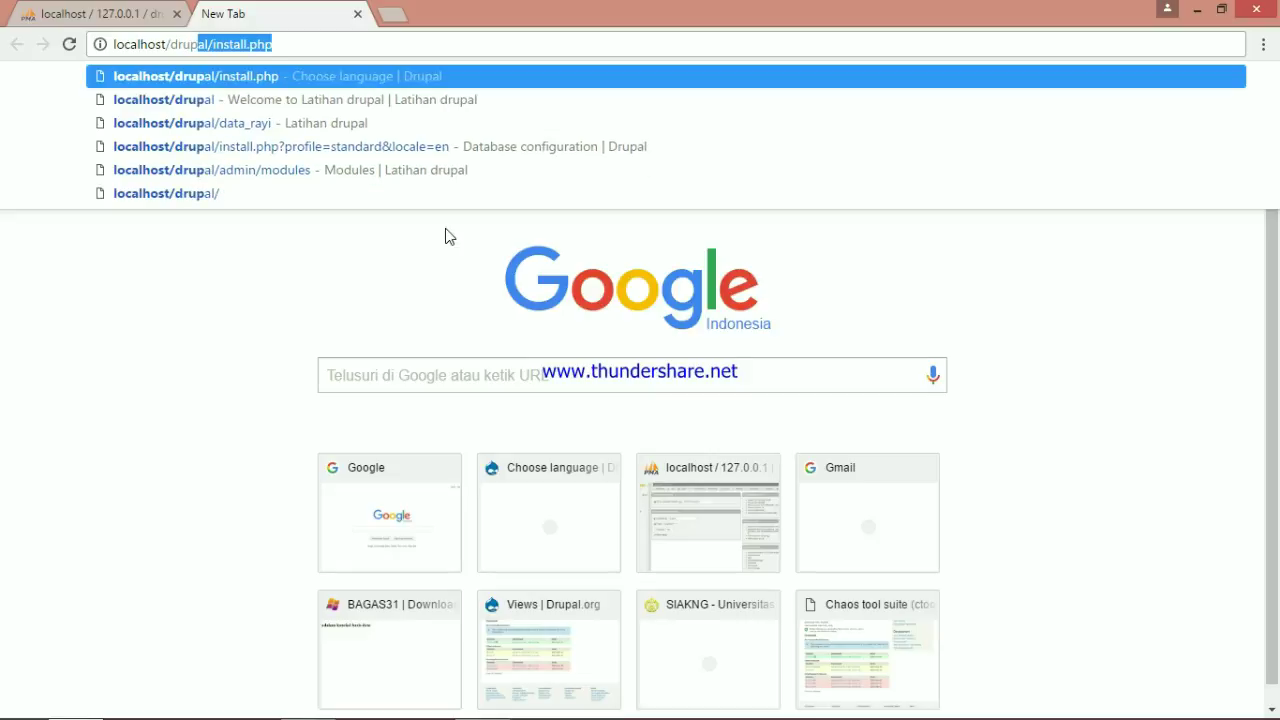
pyautogui.write('al/insta')
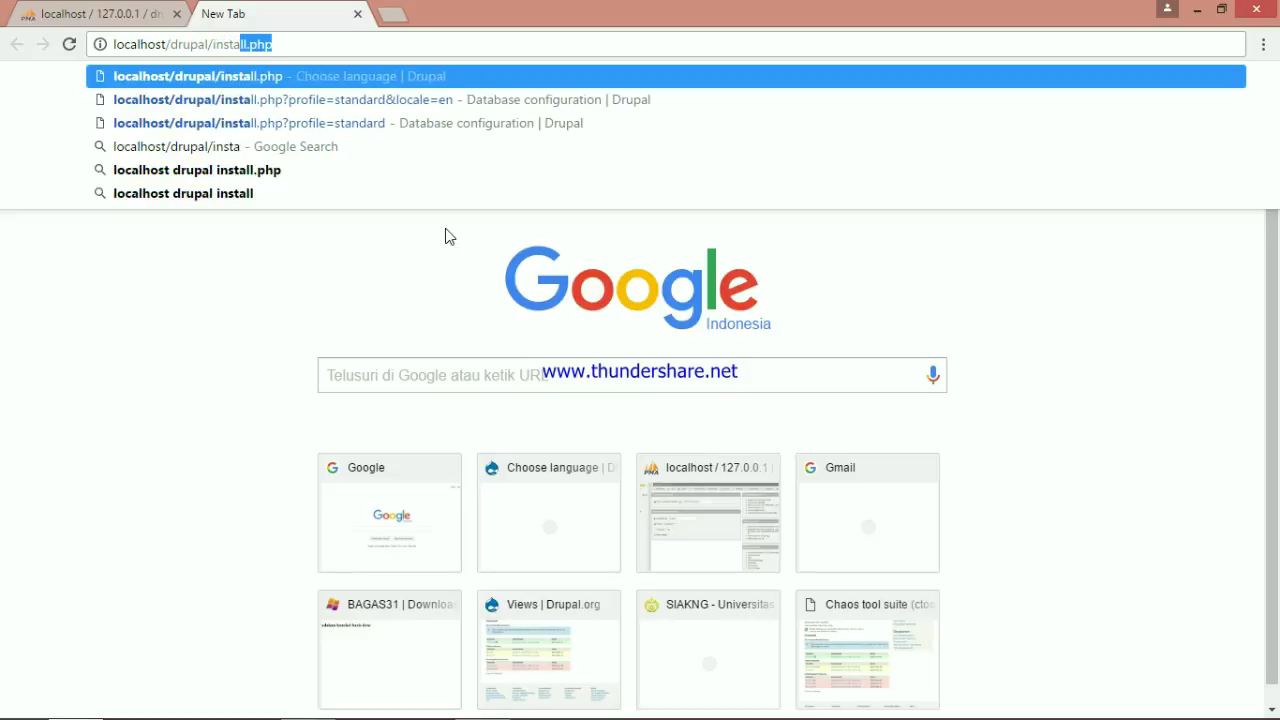
pyautogui.write('ll/php')
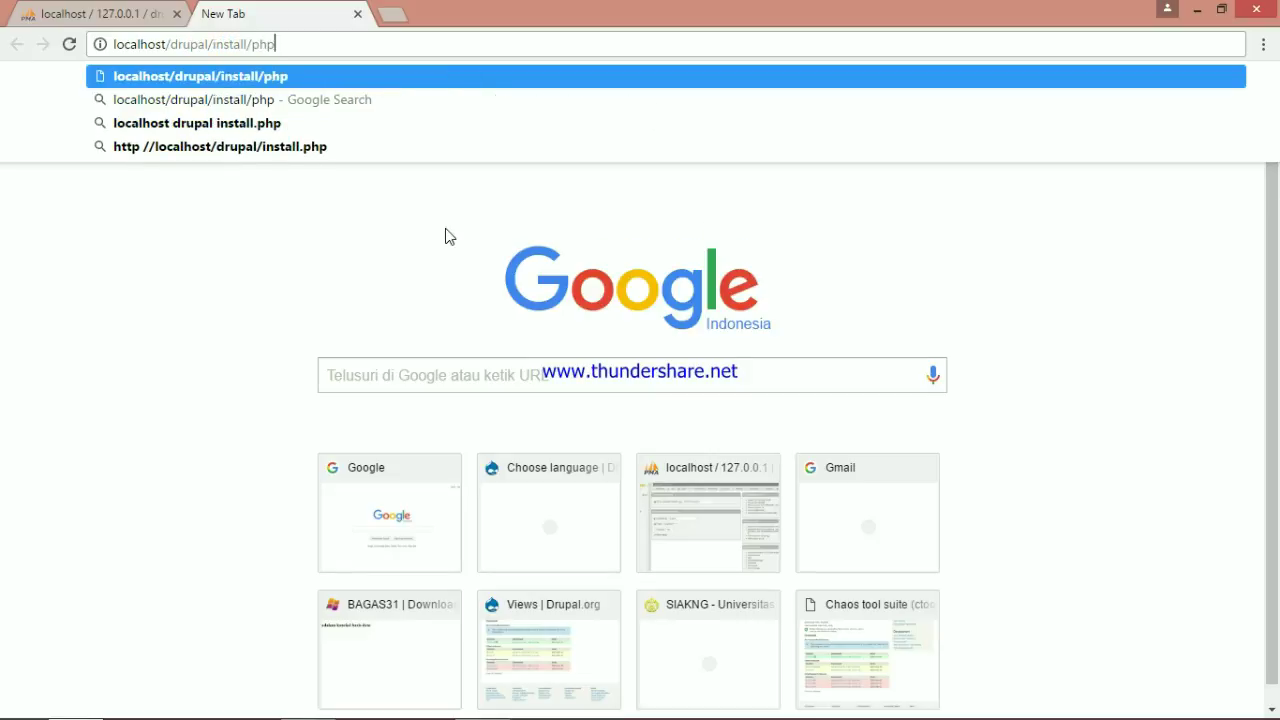
pyautogui.press('BackSpace')
pyautogui.press('BackSpace')
pyautogui.press('BackSpace')
pyautogui.press('BackSpace')
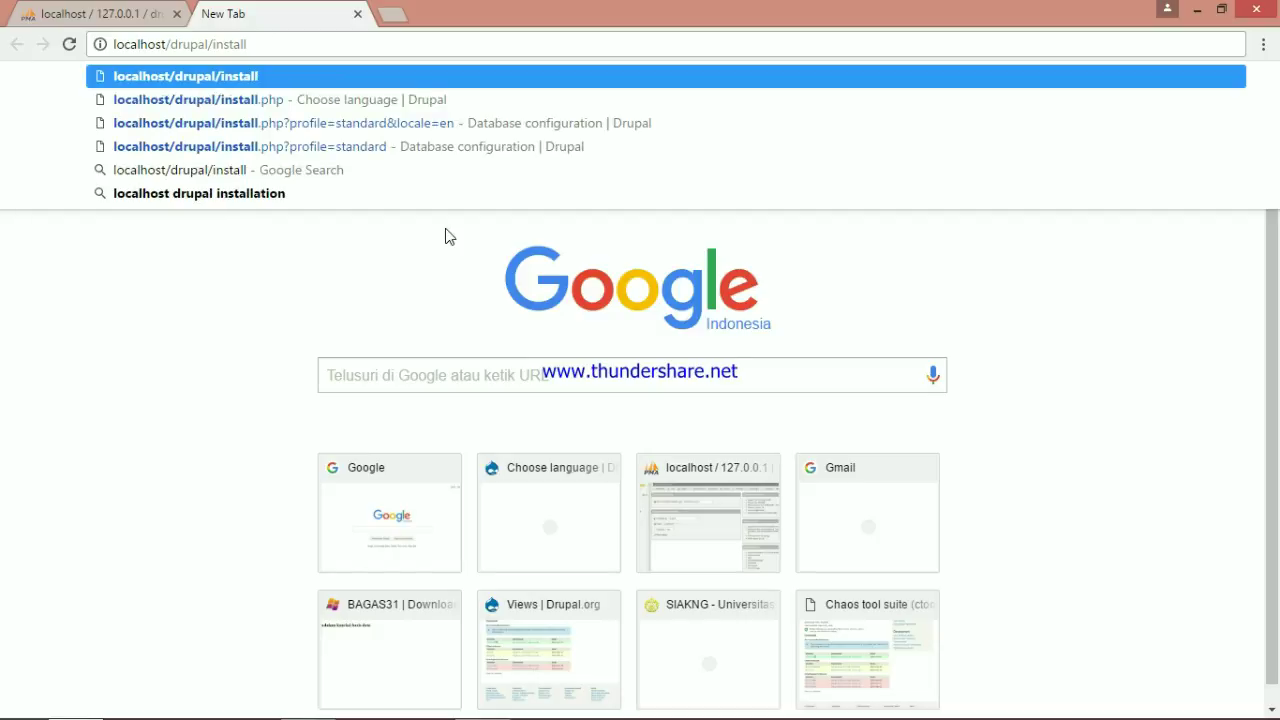
pyautogui.write('.php')
pyautogui.press('Return')
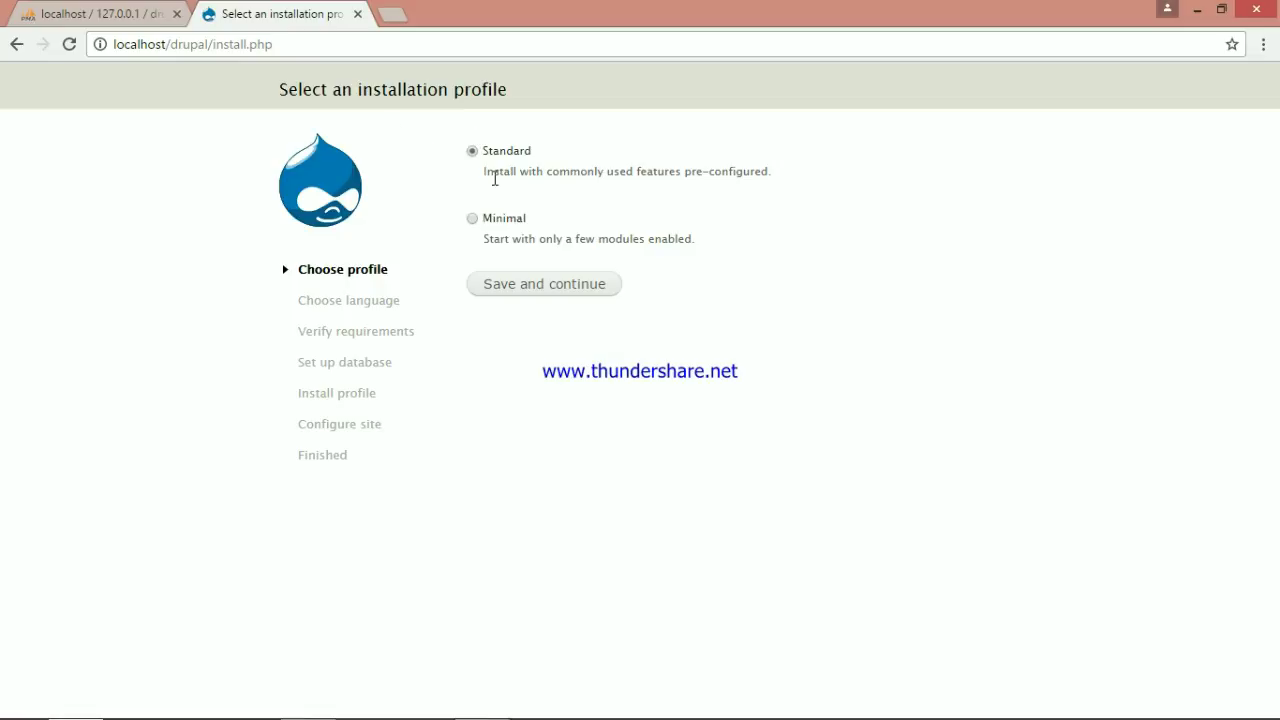
# Install Drupal with the Standard profile in English, using database drupal with its username and password
pyautogui.click(545, 291)
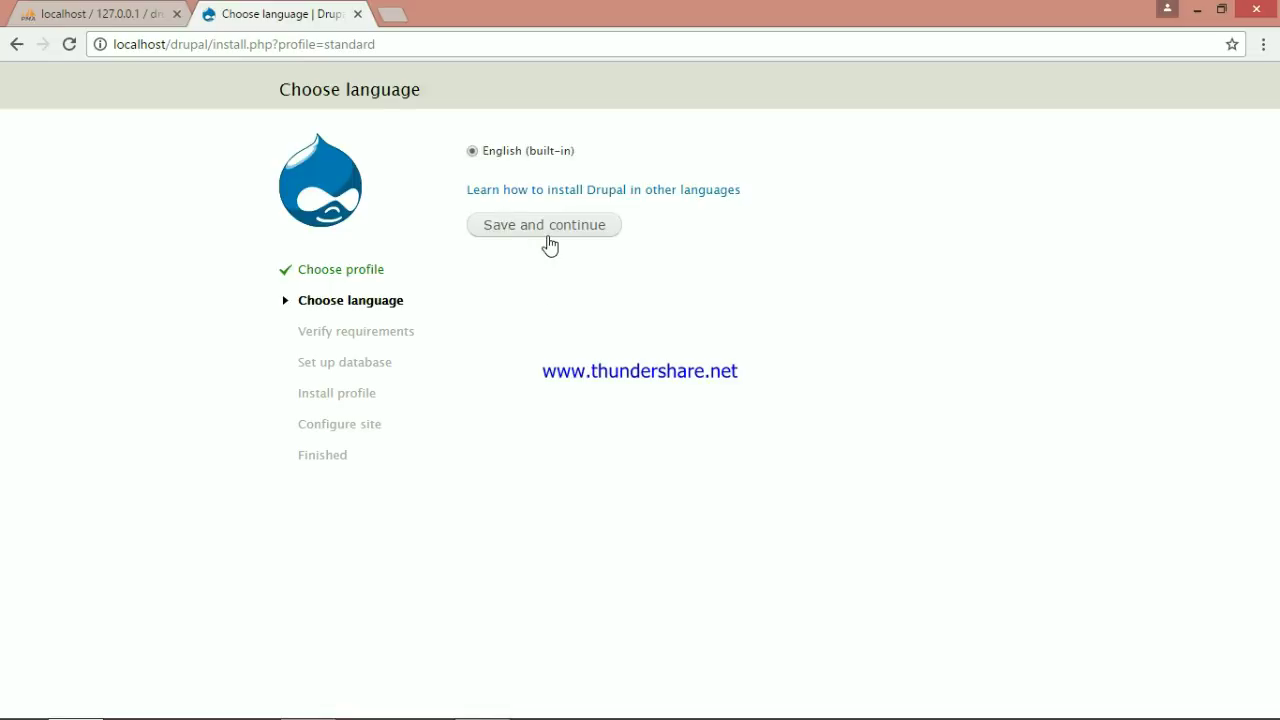
pyautogui.click(543, 229)
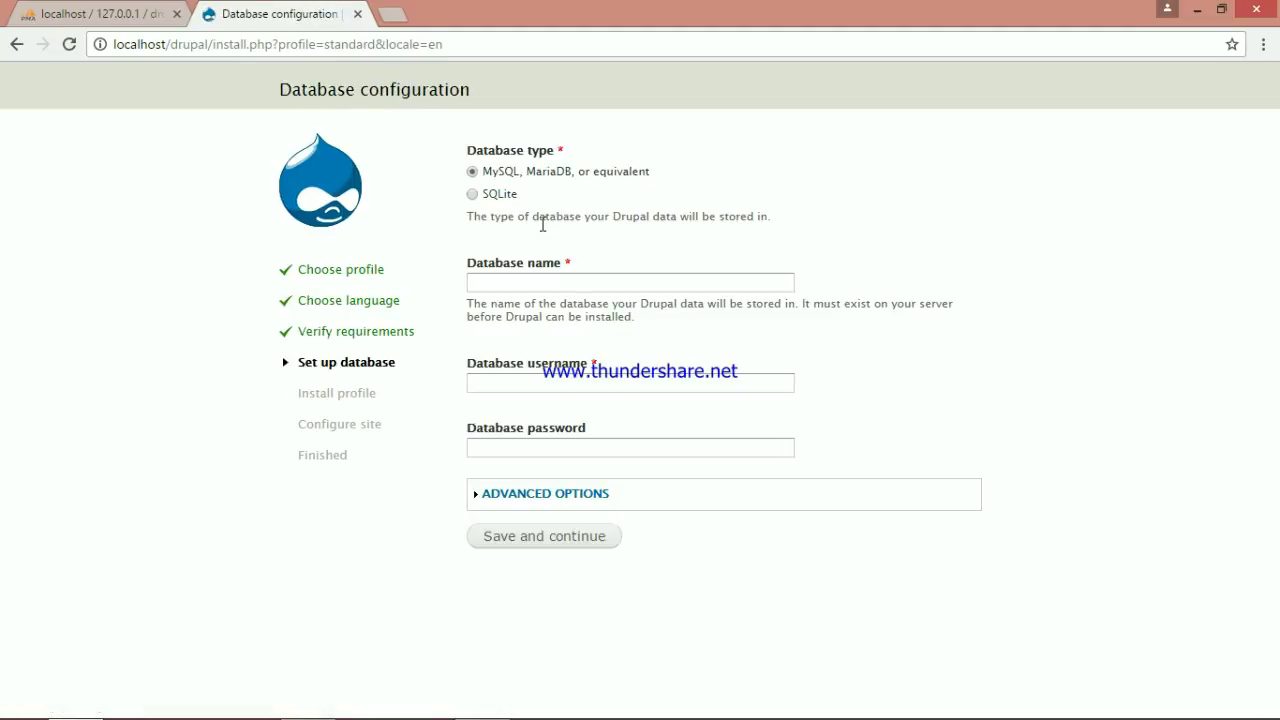
pyautogui.click(632, 281)
pyautogui.write('drua')
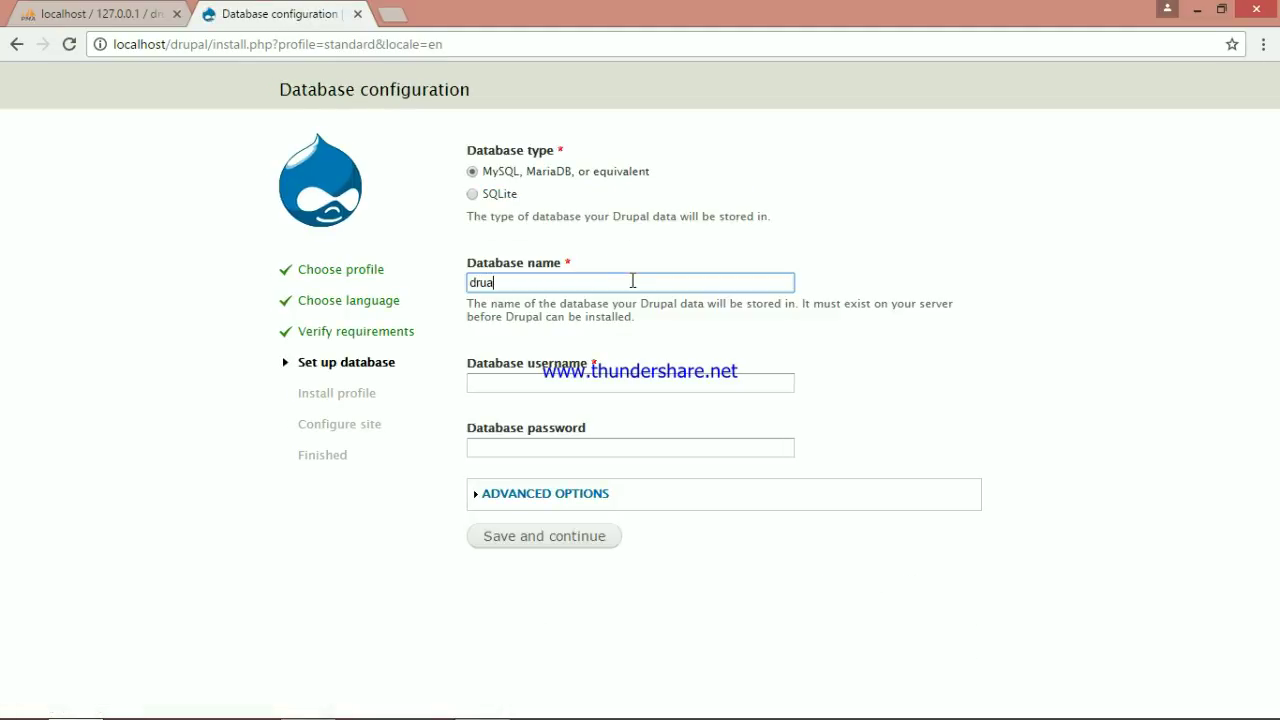
pyautogui.press('BackSpace')
pyautogui.write('pal')
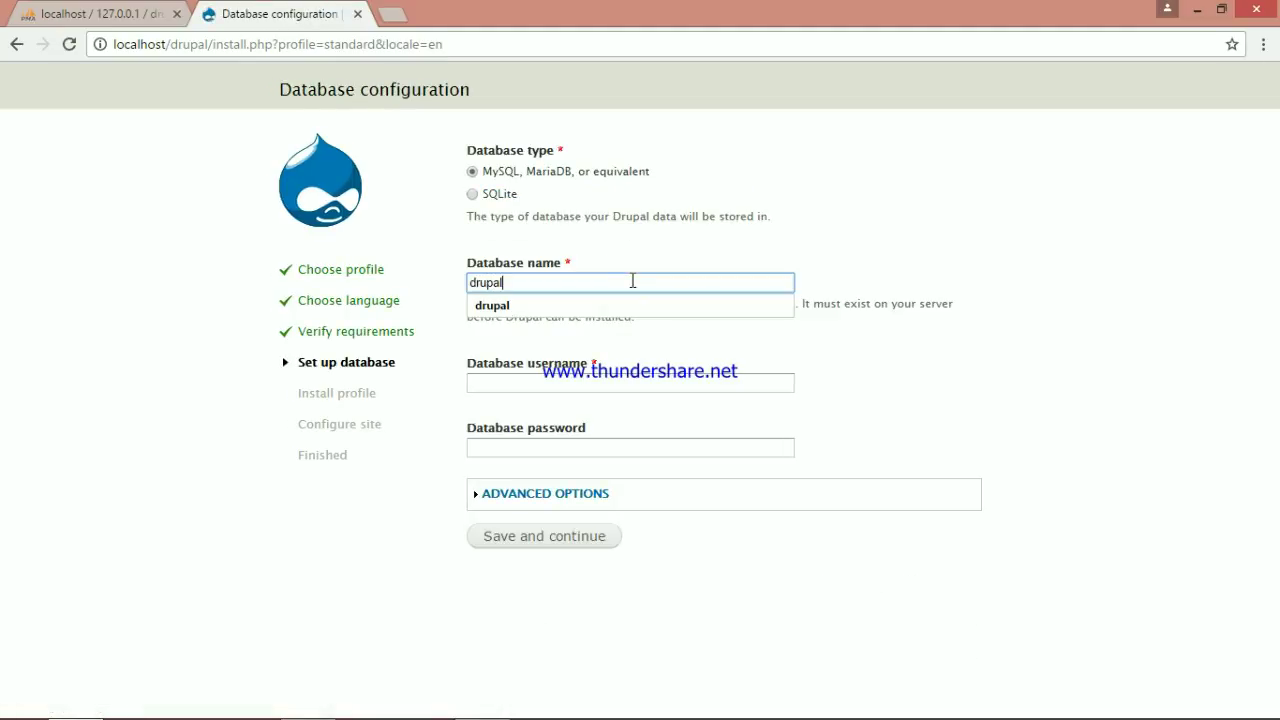
pyautogui.press('Tab')
pyautogui.write('dr')
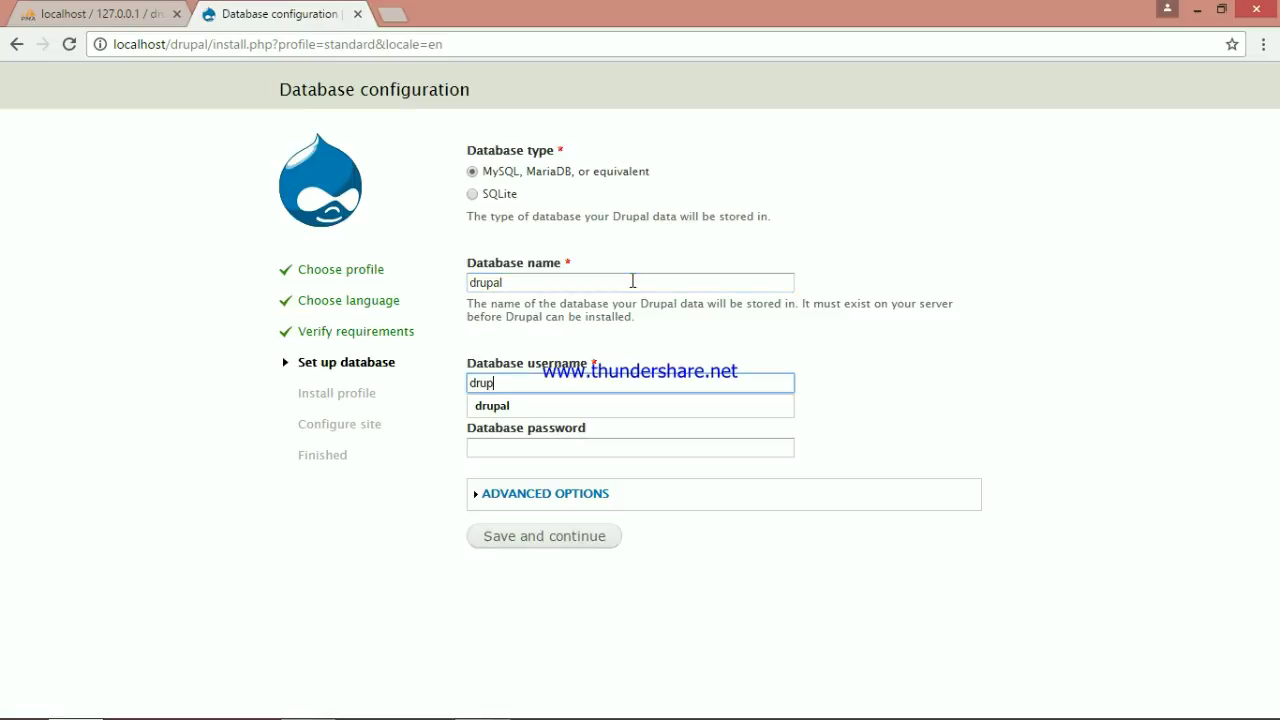
pyautogui.press('Tab')
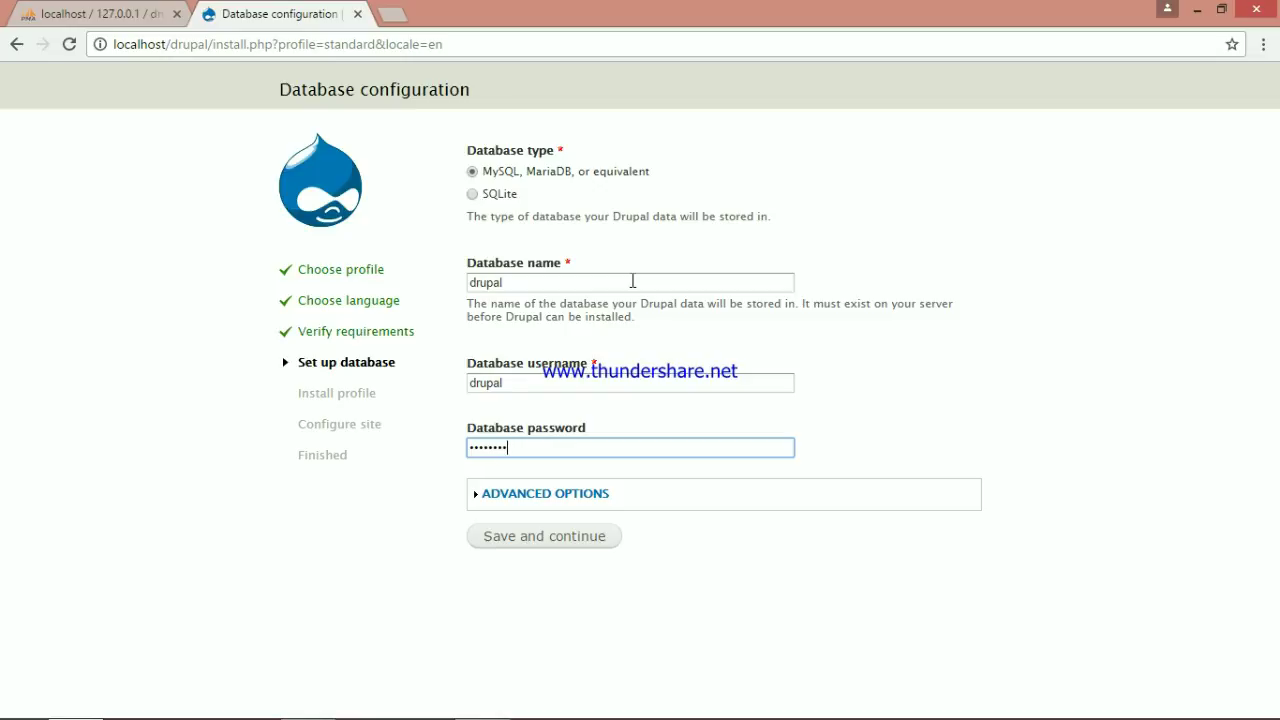
pyautogui.press('Return')
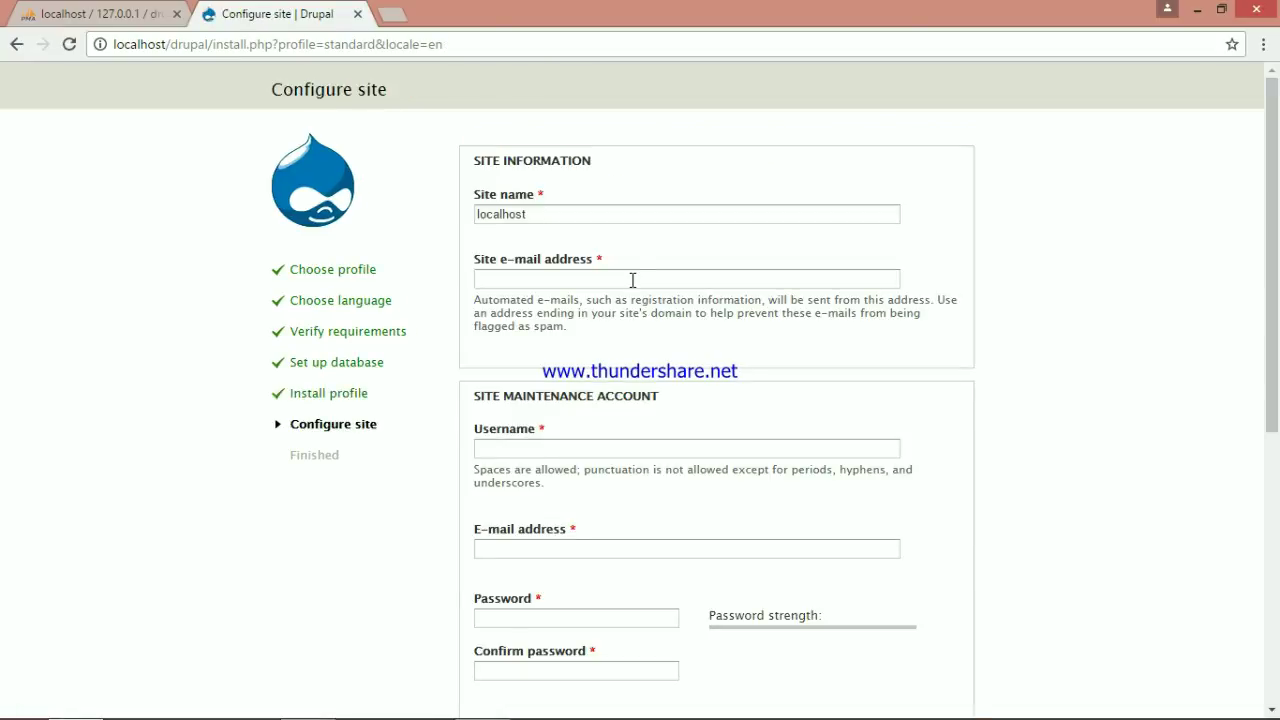
# Set the site name to 'Latihan Drupal' and fill in the site e-mail address
pyautogui.click(555, 208)
pyautogui.press('BackSpace')
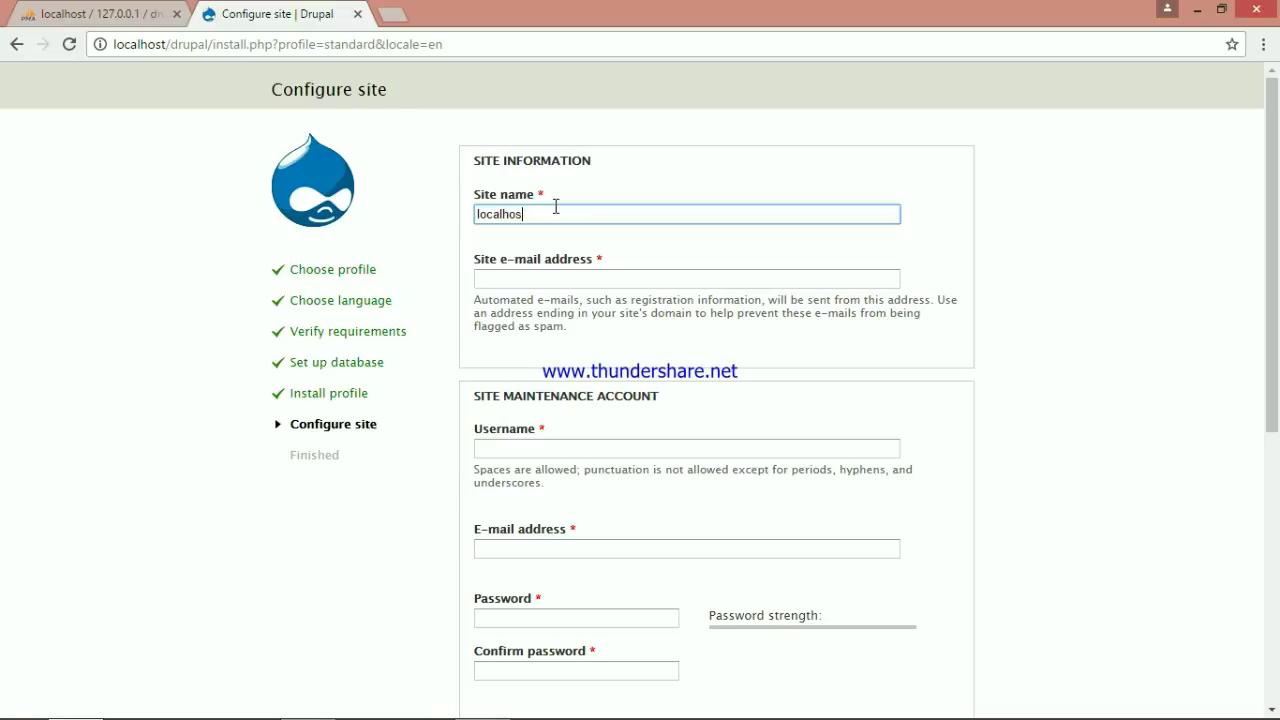
pyautogui.press('BackSpace')
pyautogui.press('BackSpace')
pyautogui.press('BackSpace')
pyautogui.press('BackSpace')
pyautogui.press('BackSpace')
pyautogui.press('BackSpace')
pyautogui.press('BackSpace')
pyautogui.press('BackSpace')
pyautogui.write('Lat')
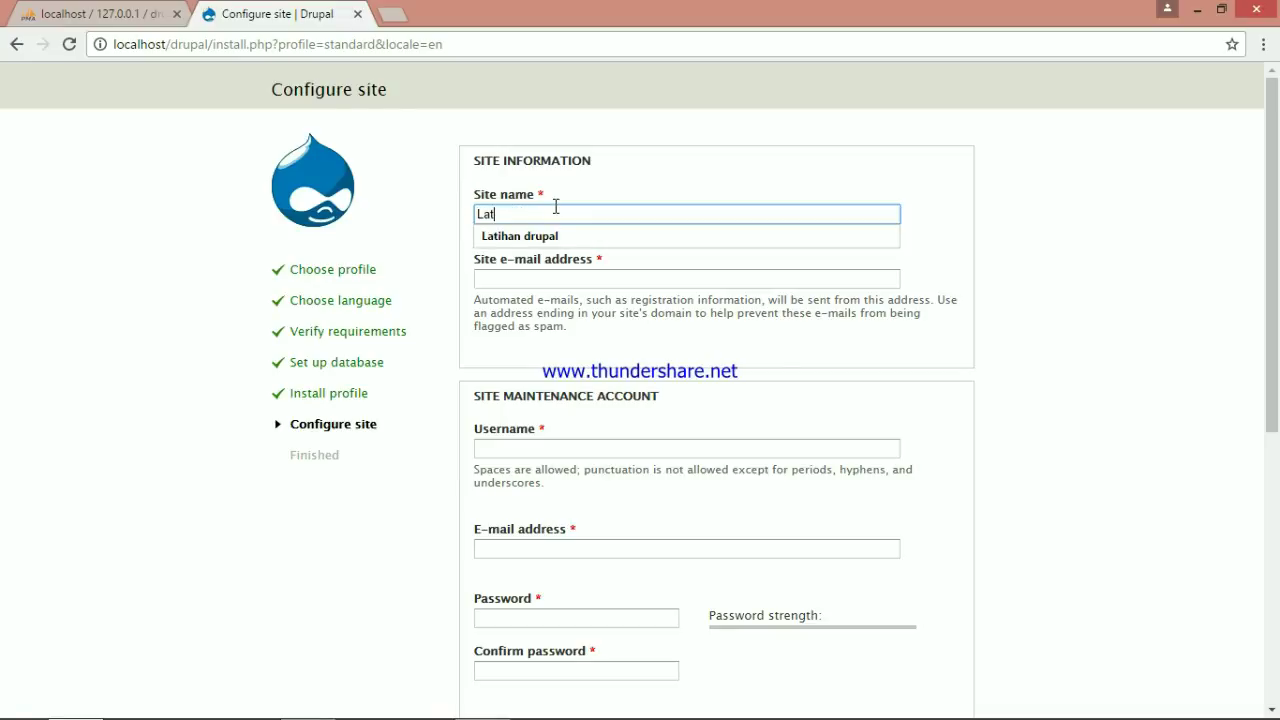
pyautogui.write('ihan Drupal')
pyautogui.click(601, 277)
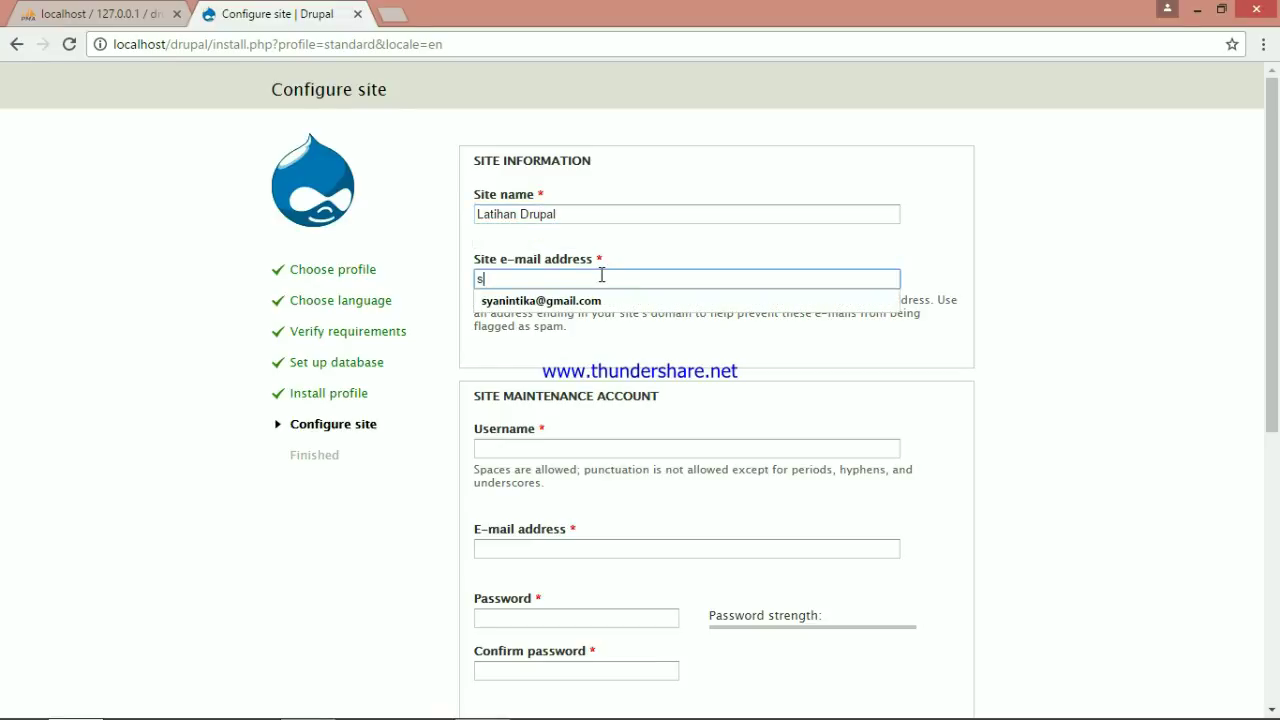
pyautogui.press('Down')
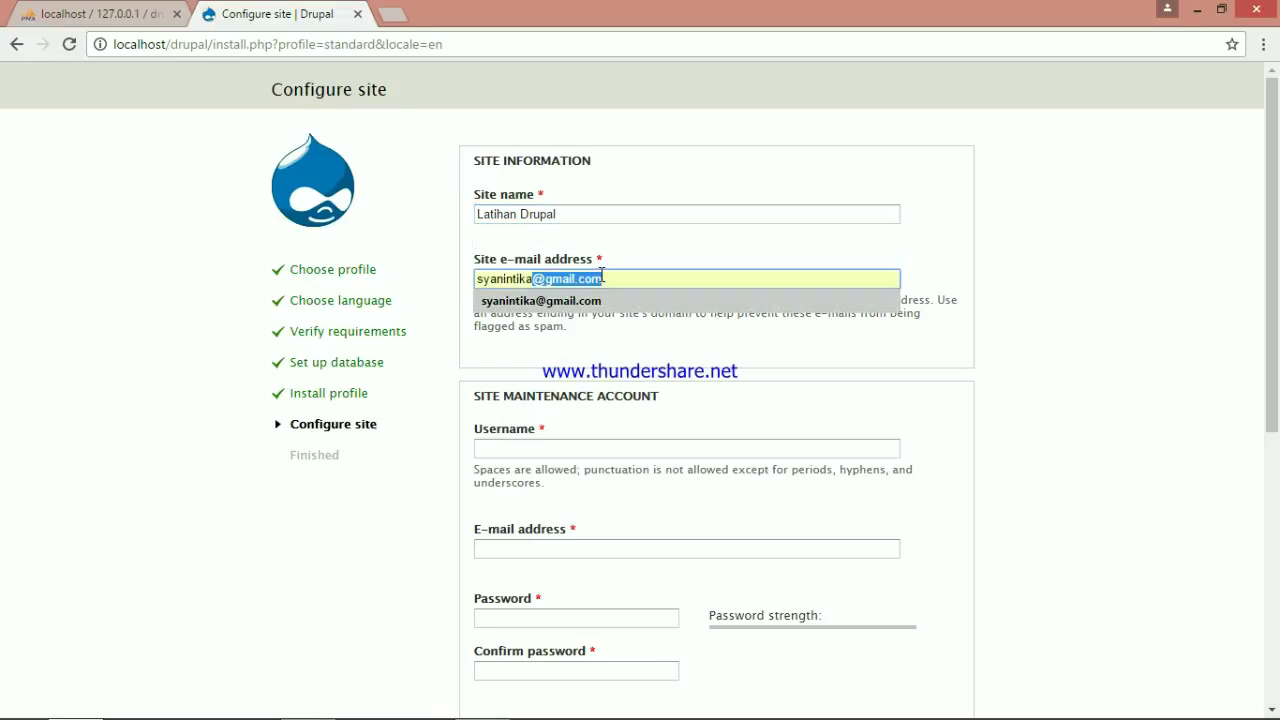
pyautogui.press('Return')
# Enter the admin account username, then set and confirm its password
pyautogui.press('Tab')
pyautogui.write('syann')
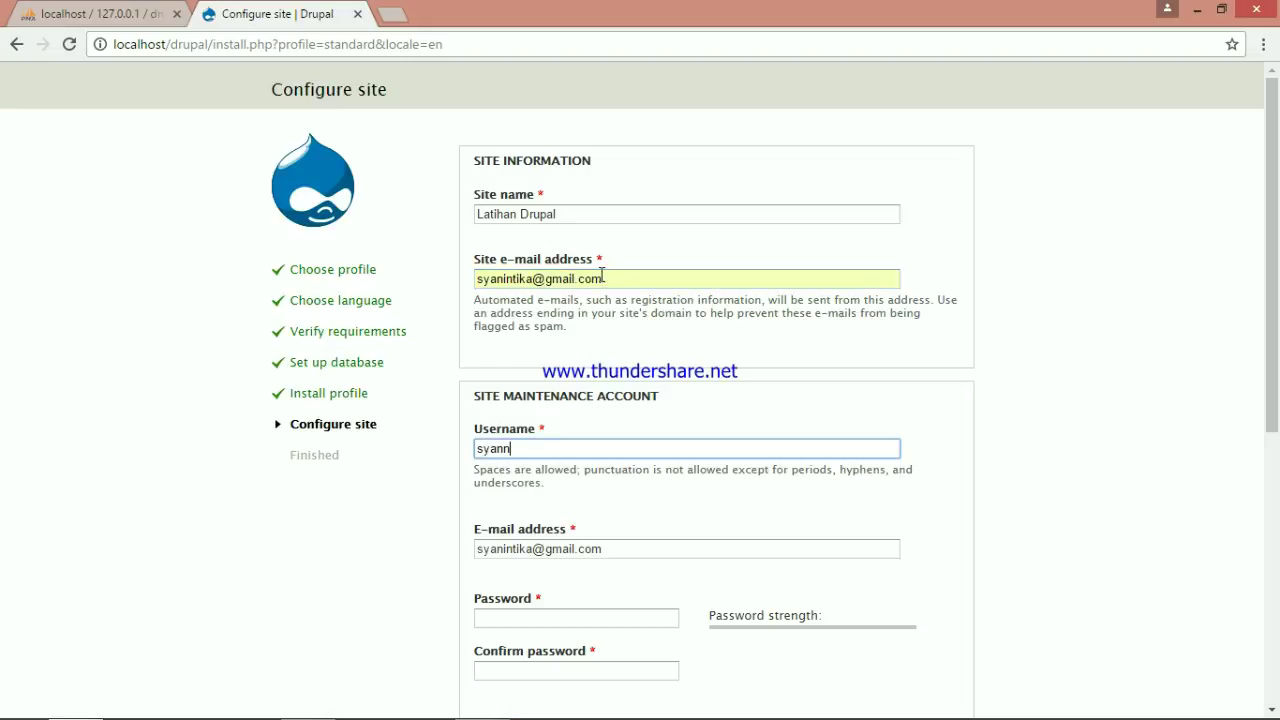
pyautogui.press('BackSpace')
pyautogui.press('Down')
pyautogui.press('Return')
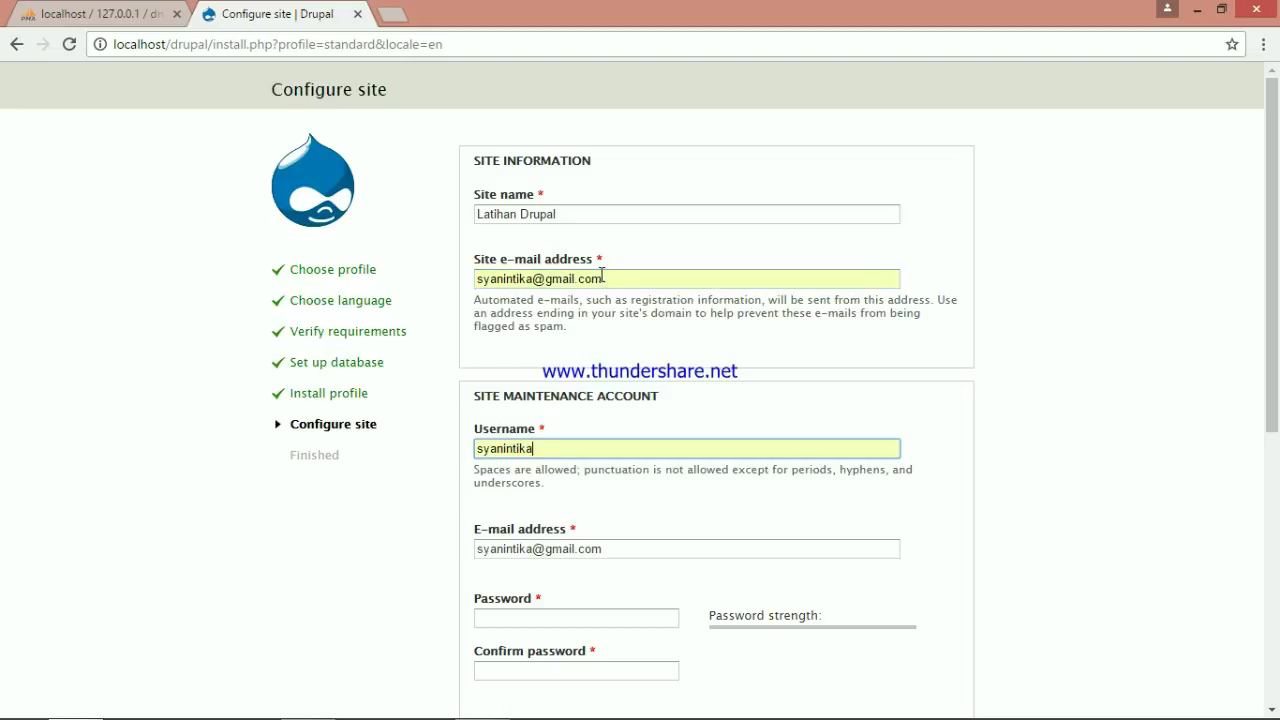
pyautogui.click(588, 617)
pyautogui.write('1234567')
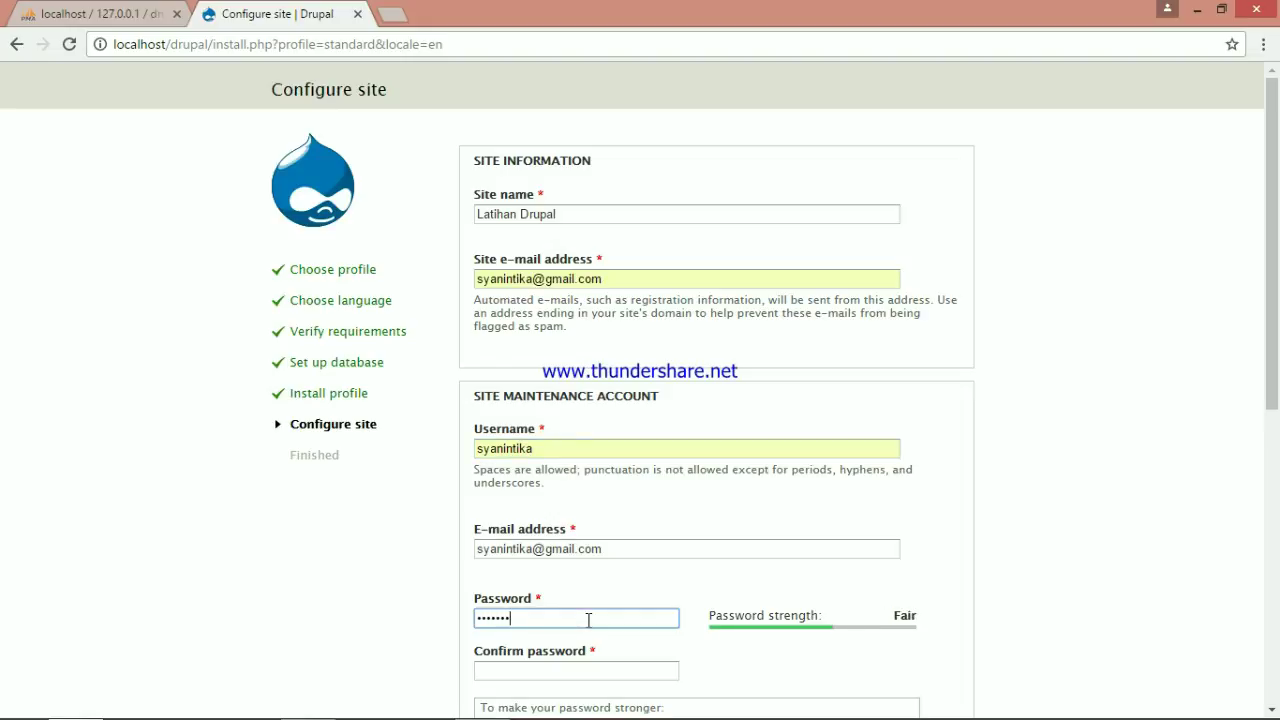
pyautogui.press('BackSpace')
pyautogui.press('BackSpace')
pyautogui.press('BackSpace')
pyautogui.press('BackSpace')
pyautogui.press('BackSpace')
pyautogui.press('BackSpace')
pyautogui.press('BackSpace')
pyautogui.write('12345678')
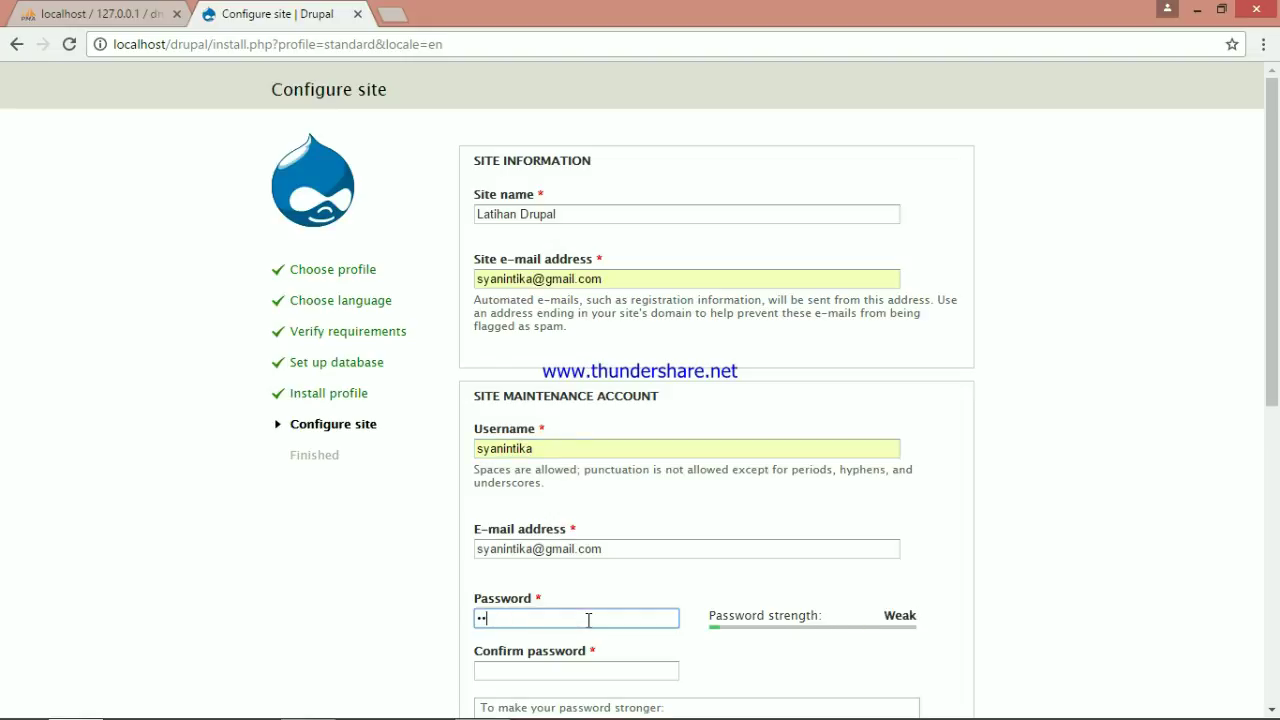
pyautogui.write('90')
pyautogui.press('Tab')
pyautogui.write('123456')
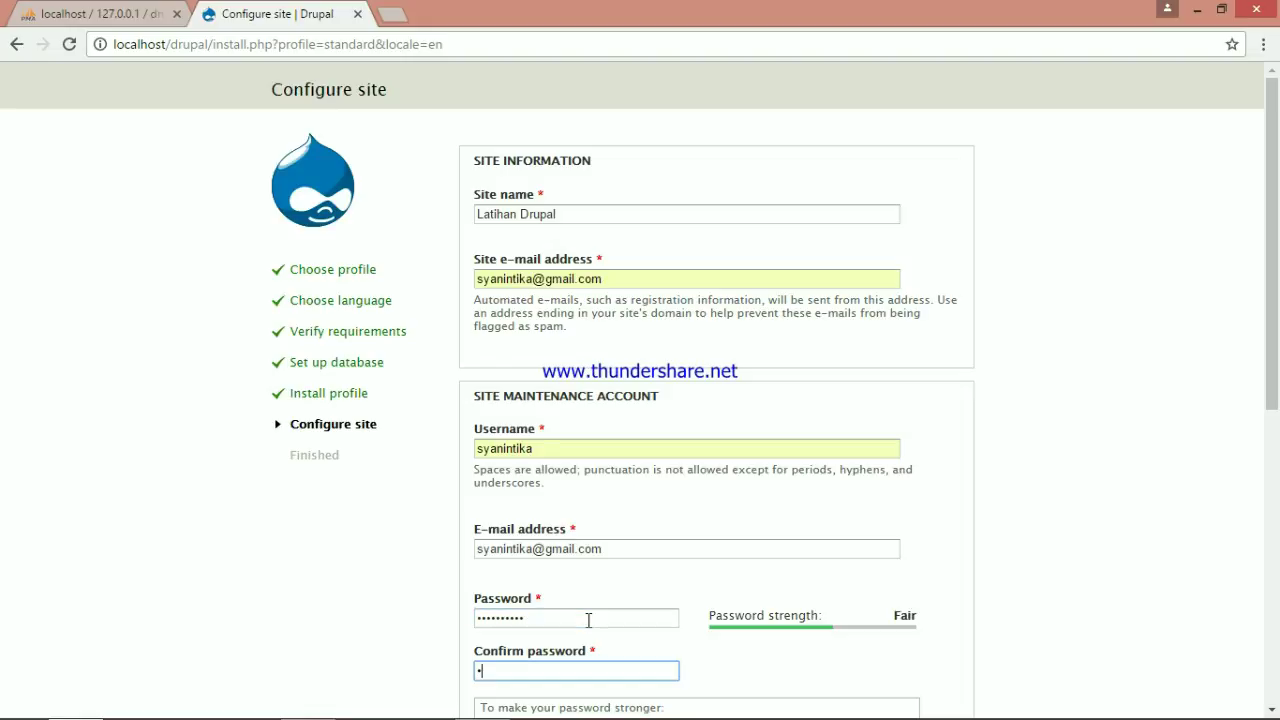
pyautogui.write('7890')
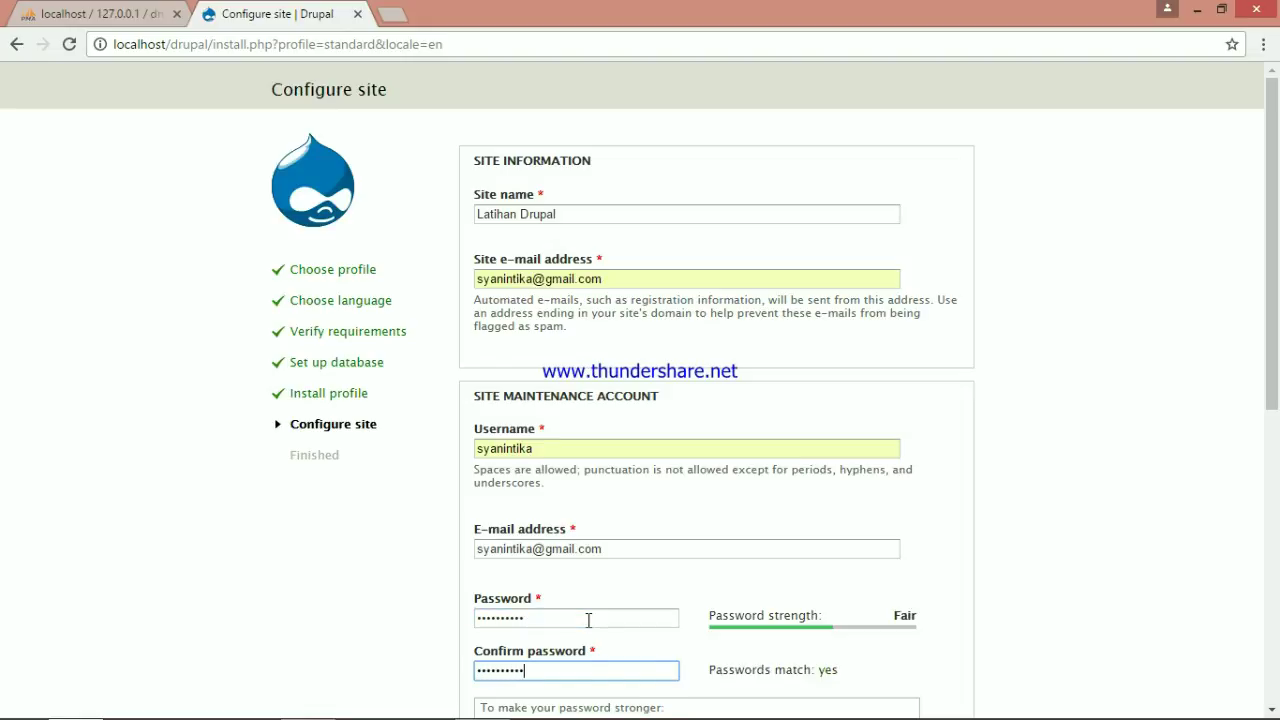
# Set country Indonesia, time zone Asia/Jakarta, turn off automatic update checks, and save
pyautogui.scroll(-3, 588, 625)
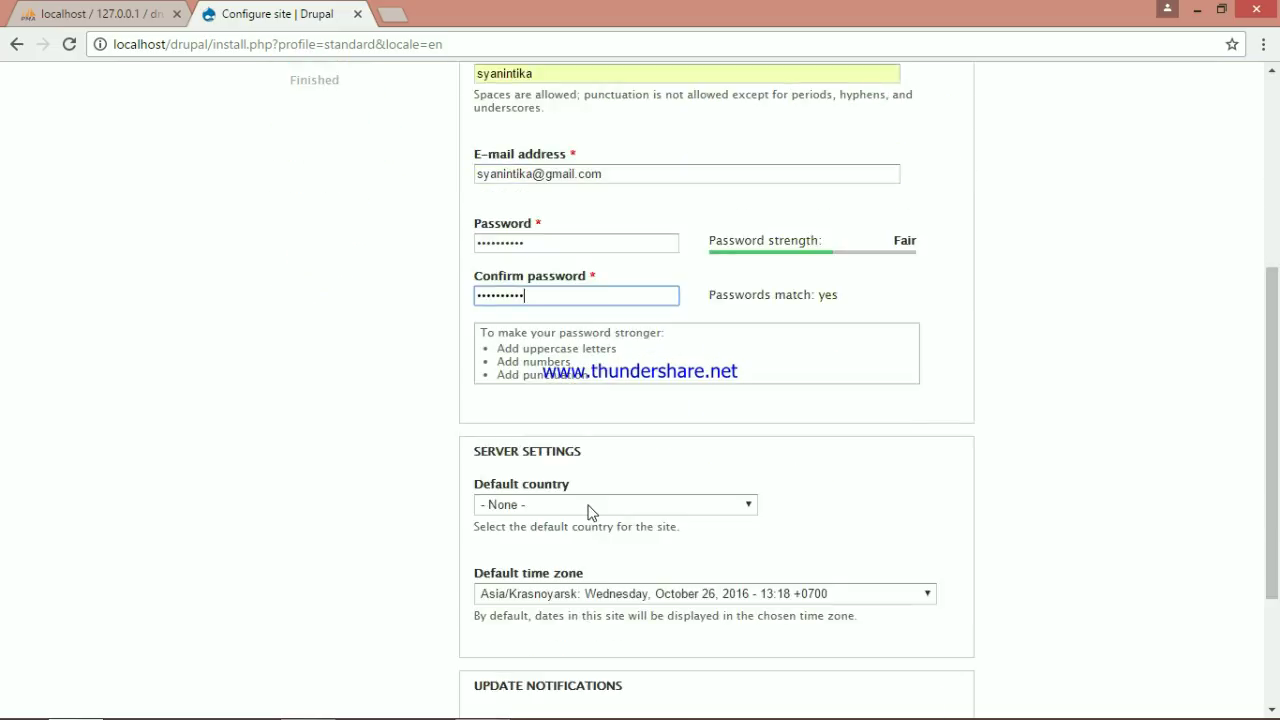
pyautogui.click(589, 505)
pyautogui.scroll(-5, 577, 419)
pyautogui.write('in')
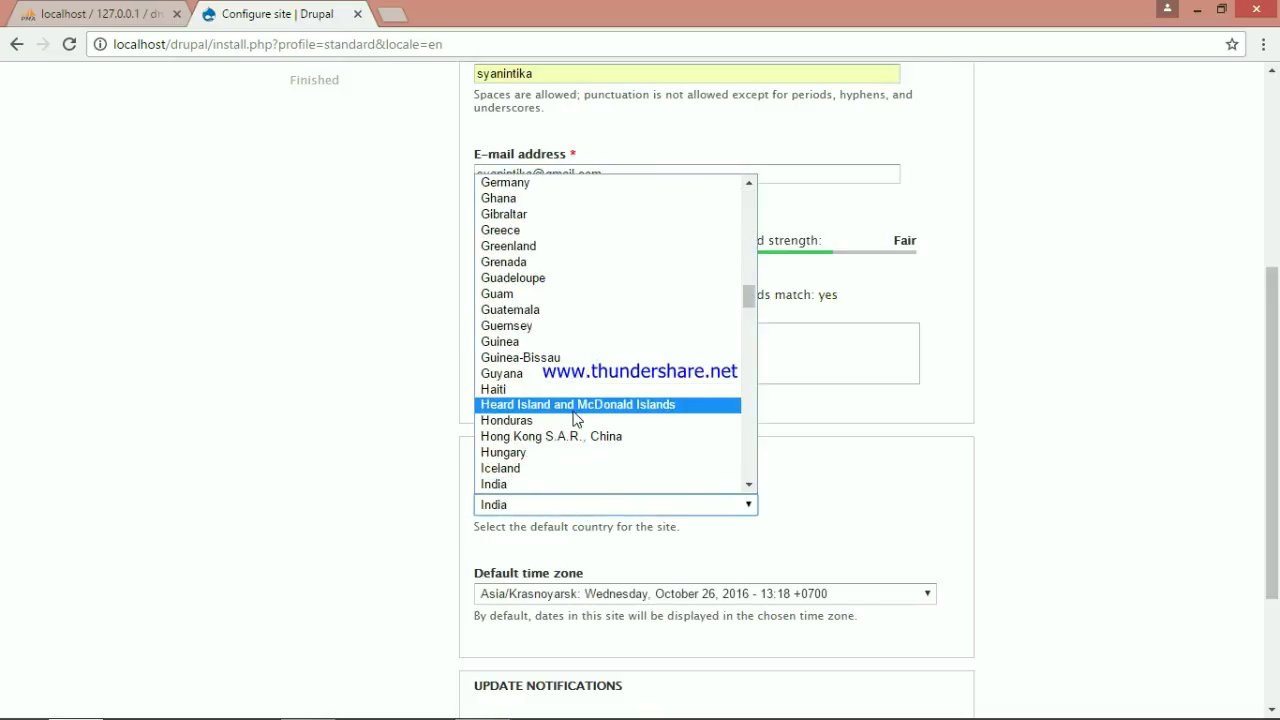
pyautogui.scroll(-4, 594, 460)
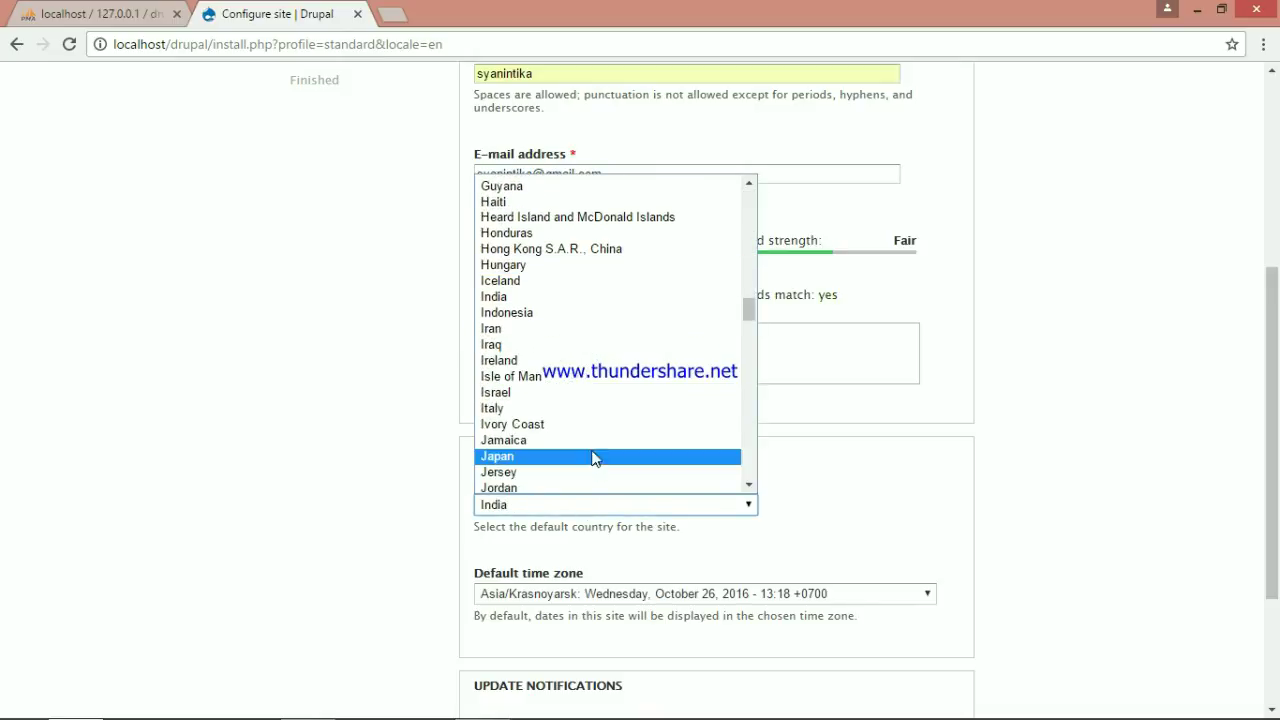
pyautogui.click(572, 313)
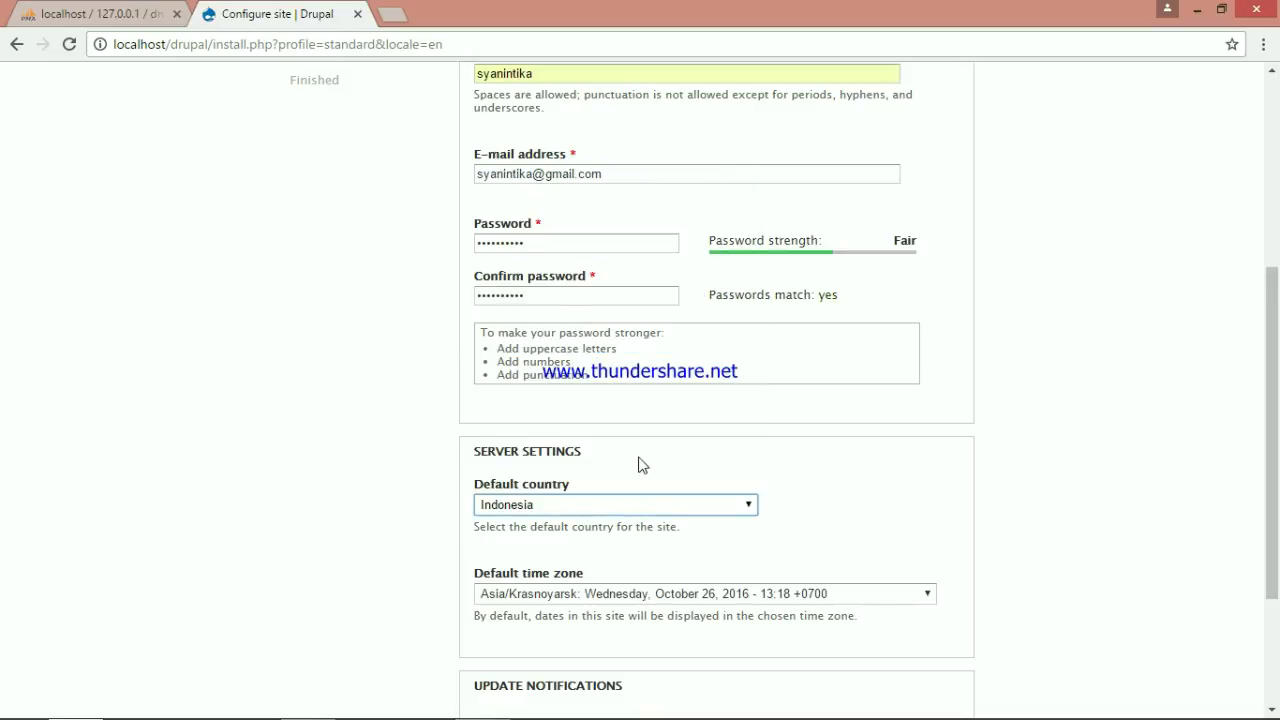
pyautogui.click(709, 595)
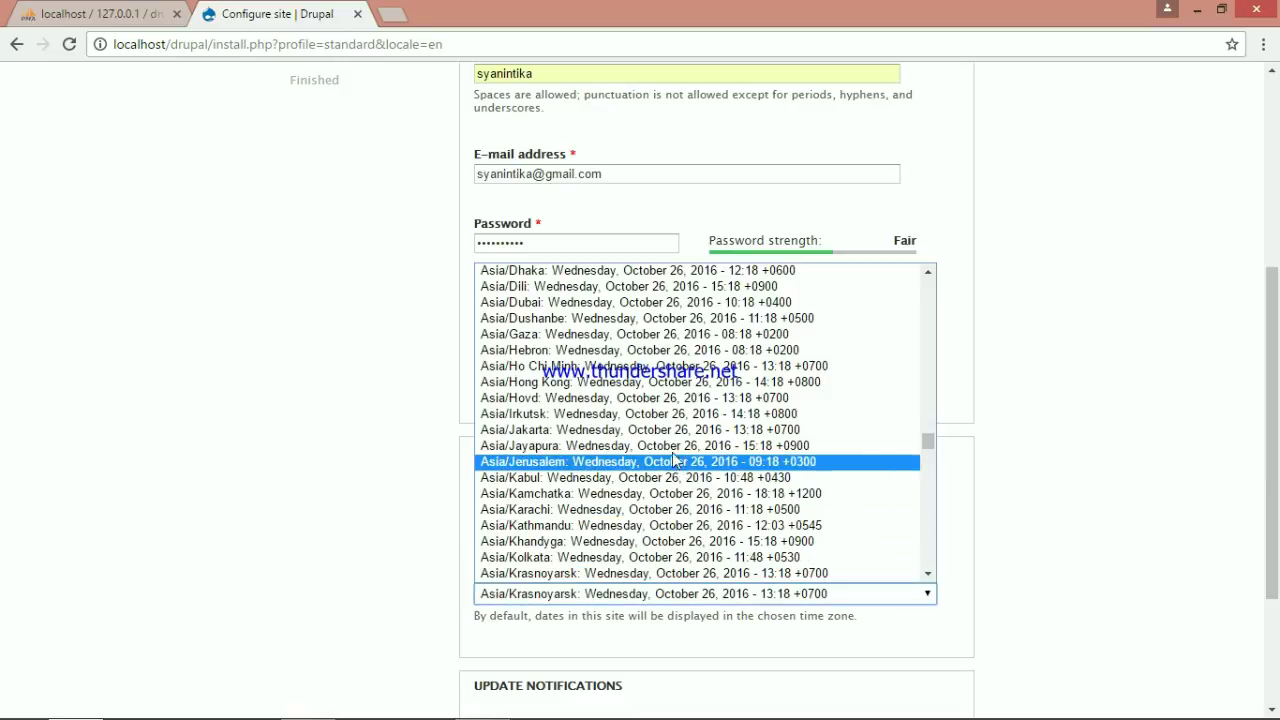
pyautogui.click(665, 430)
pyautogui.scroll(-2, 663, 437)
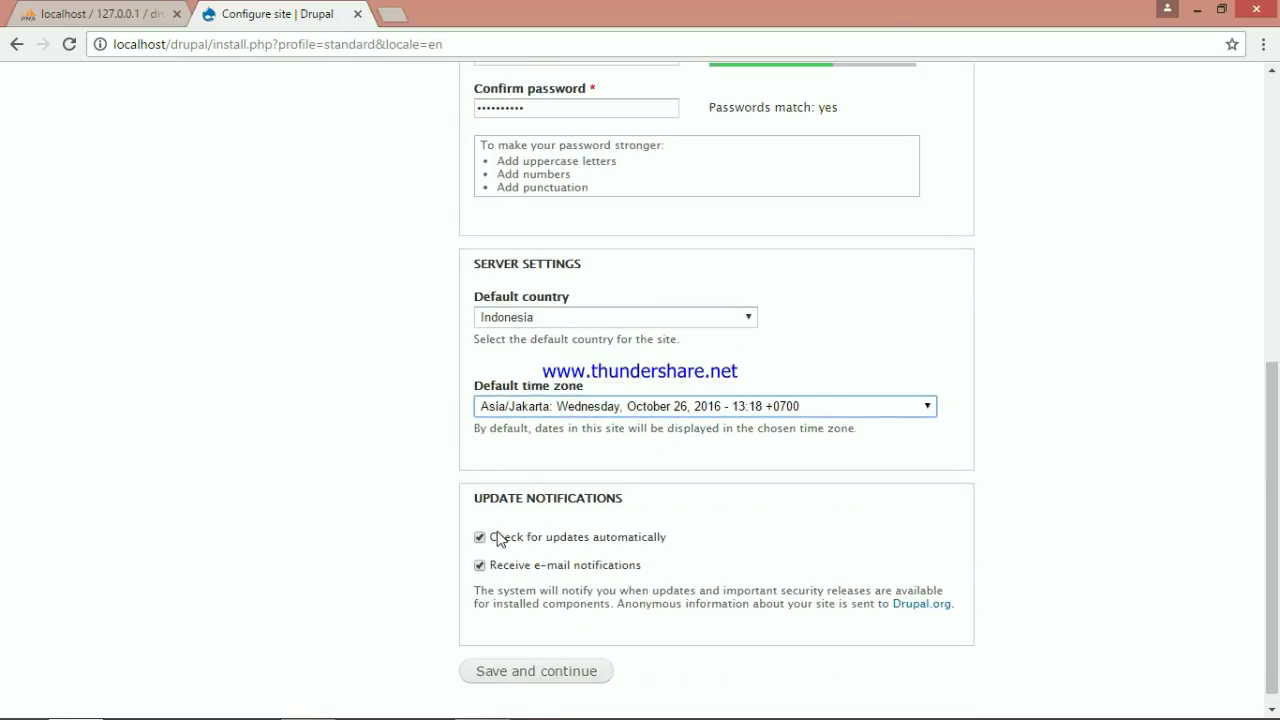
pyautogui.click(487, 532)
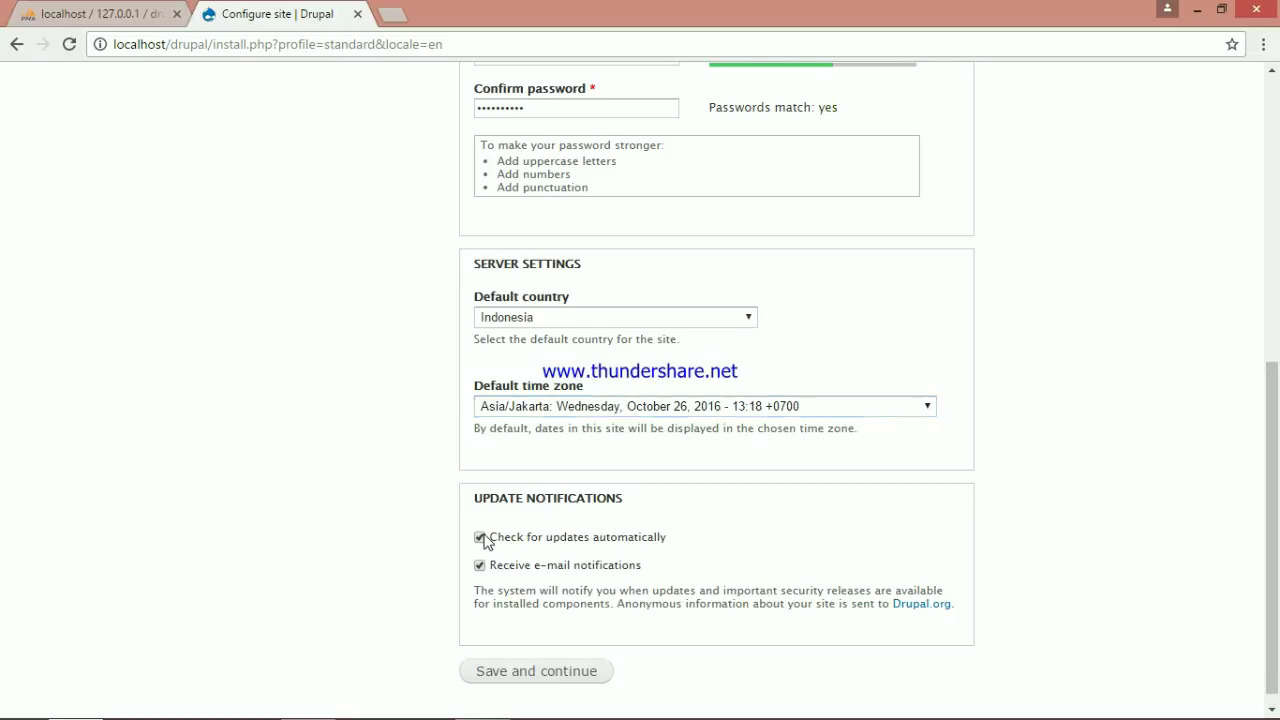
pyautogui.click(537, 658)
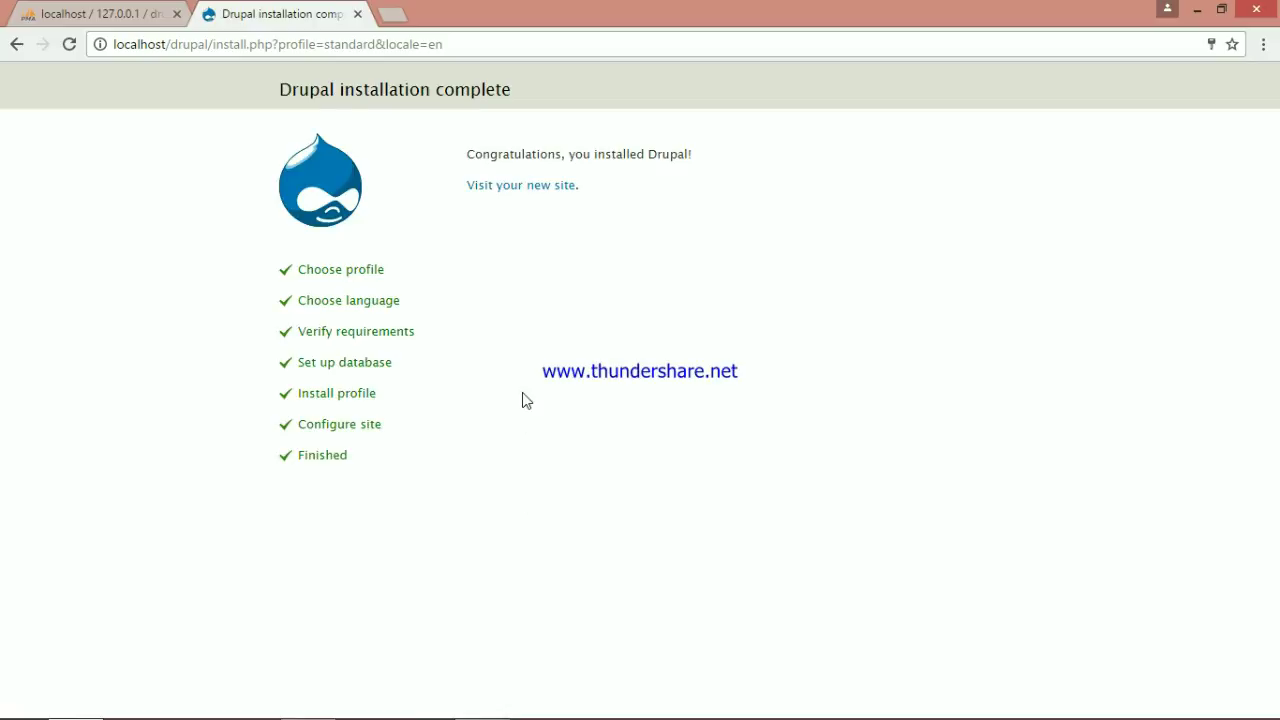
# Visit the new Latihan Drupal site and go to its Structure admin page
pyautogui.click(502, 193)
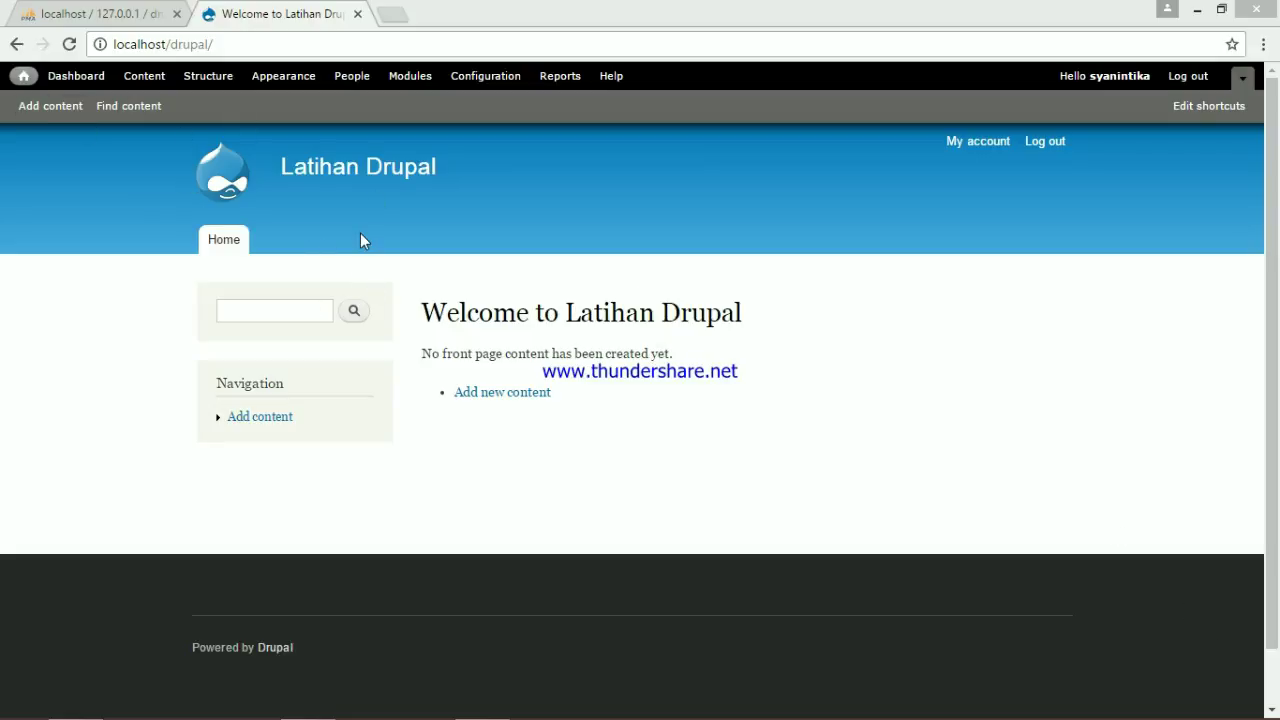
pyautogui.click(208, 80)
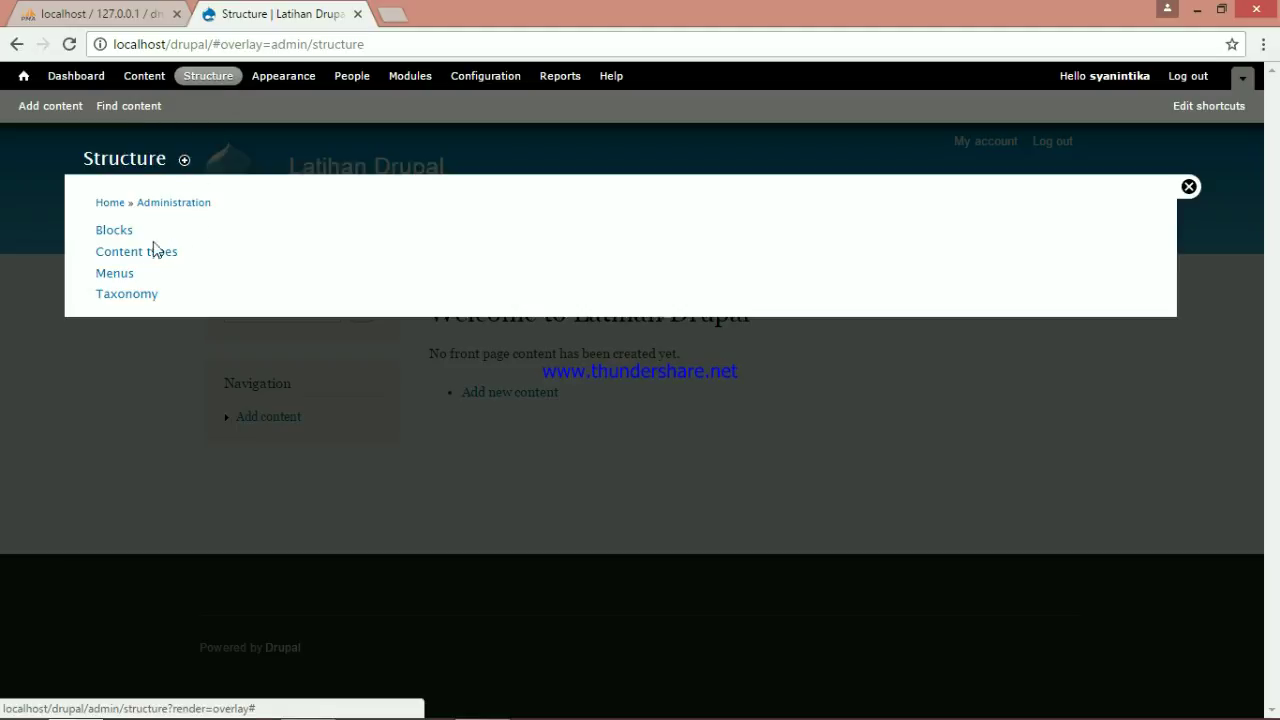
# From Content types, start adding a new content type and focus its Name field
pyautogui.click(155, 260)
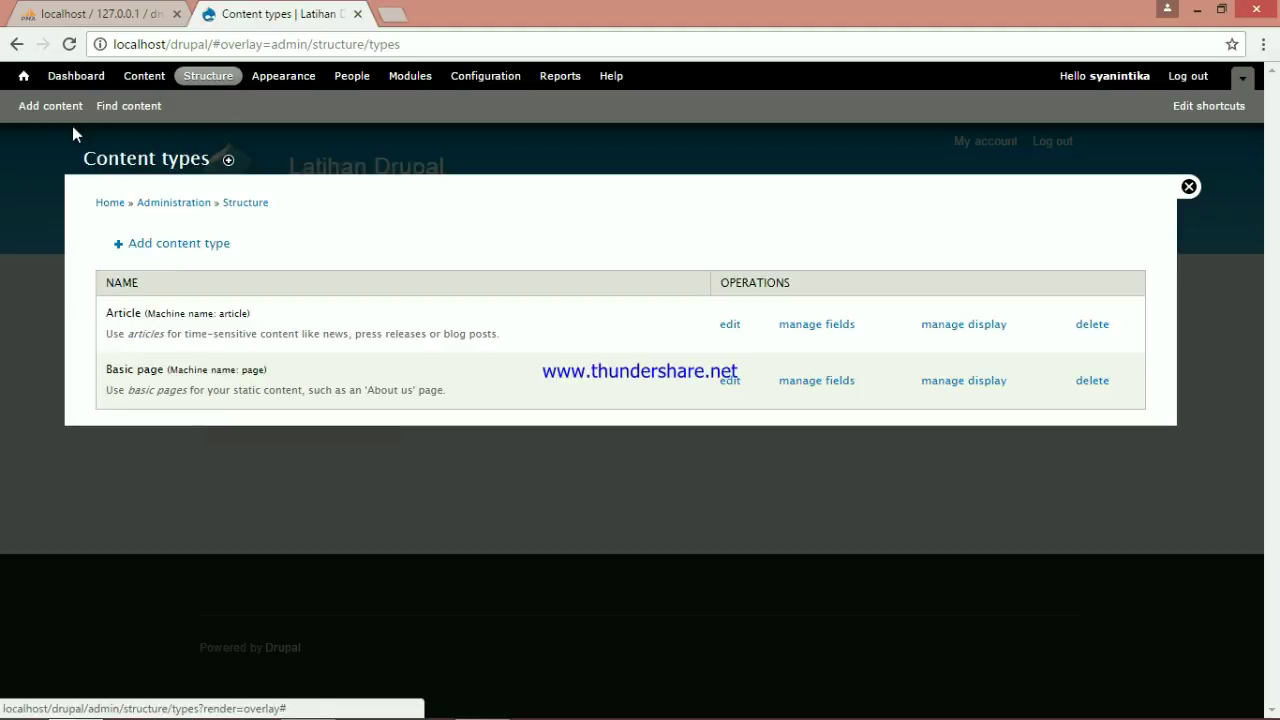
pyautogui.click(186, 253)
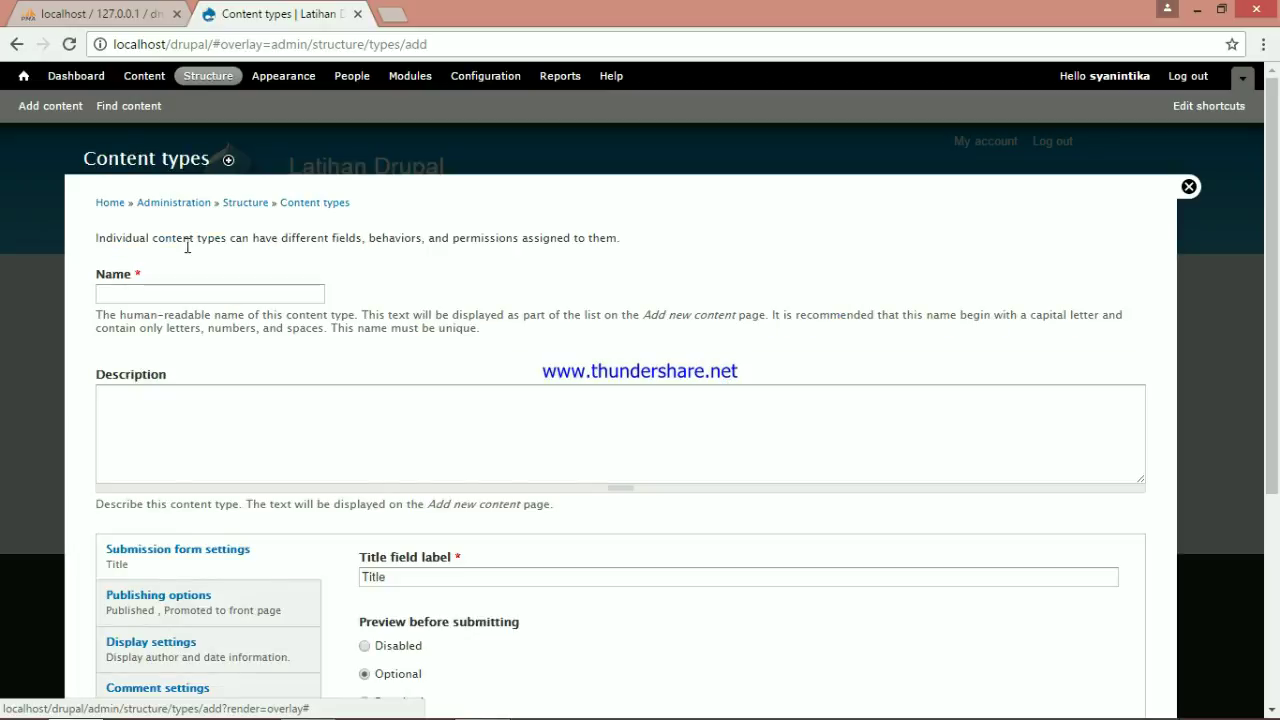
pyautogui.click(218, 294)
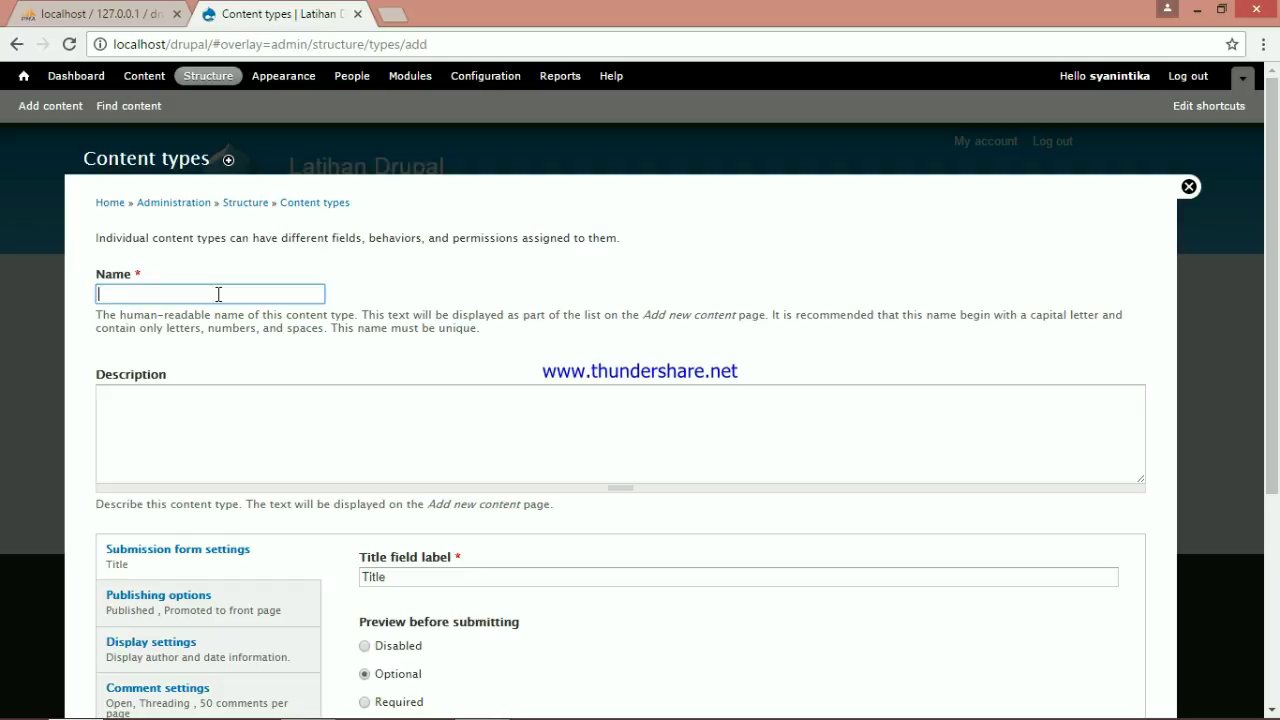
# Name the new content type 'Daftar Film Favorit' and relabel its Title field 'Judul'
pyautogui.write('Dafta')
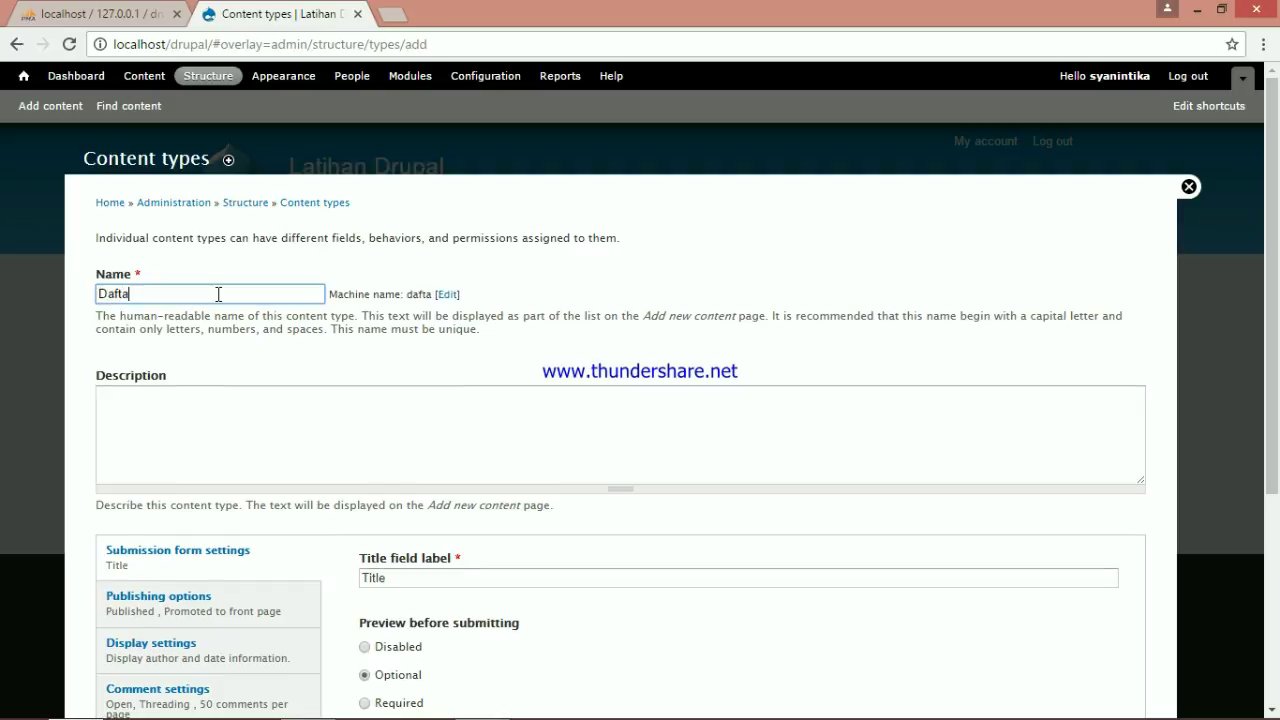
pyautogui.write('r Film Favorit')
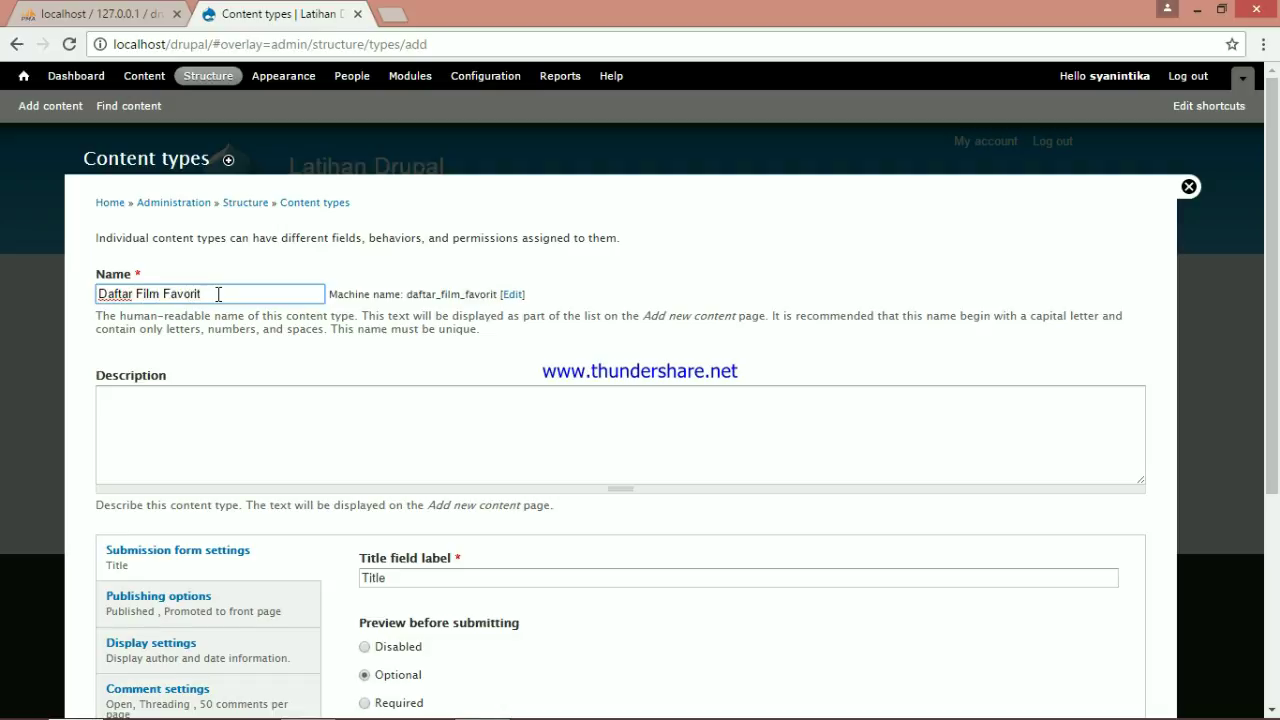
pyautogui.scroll(-1, 218, 294)
pyautogui.click(460, 486)
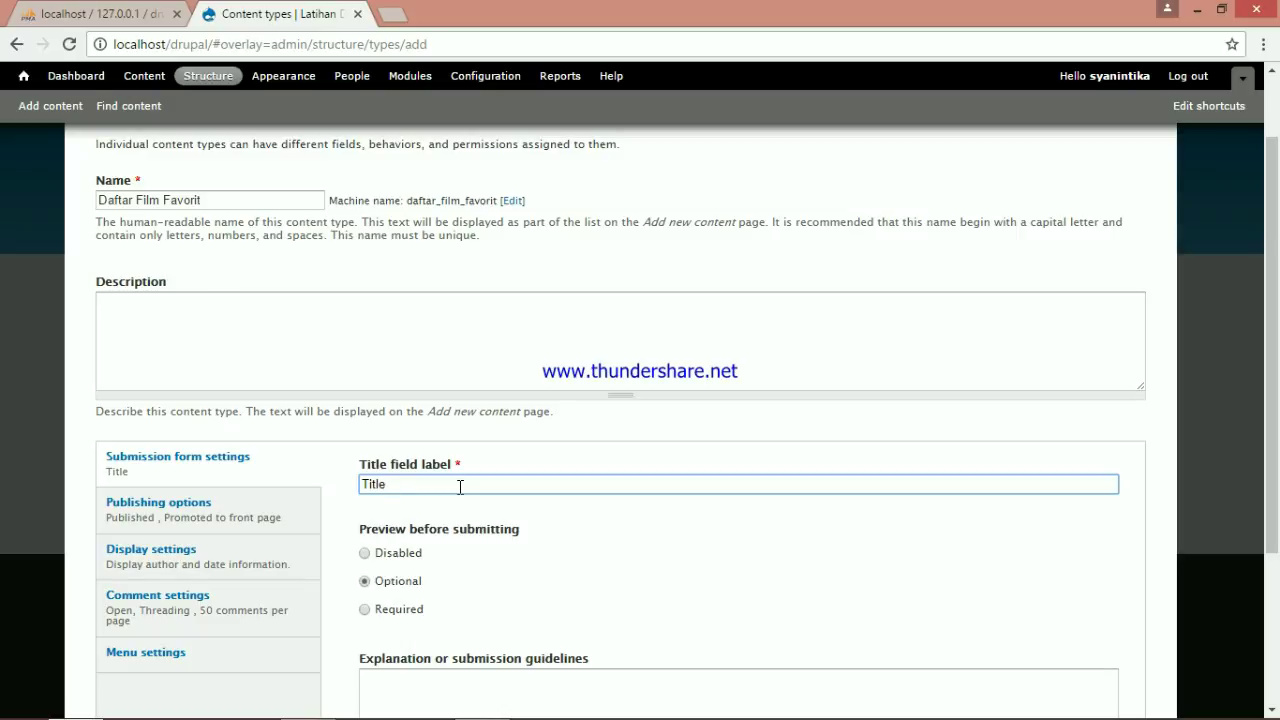
pyautogui.press('BackSpace')
pyautogui.press('BackSpace')
pyautogui.press('BackSpace')
pyautogui.press('BackSpace')
pyautogui.press('BackSpace')
pyautogui.write('Judu')
# Turn off Promoted to front page, set default comments to Closed, and save the content type
pyautogui.scroll(-1, 460, 487)
pyautogui.scroll(-1, 418, 465)
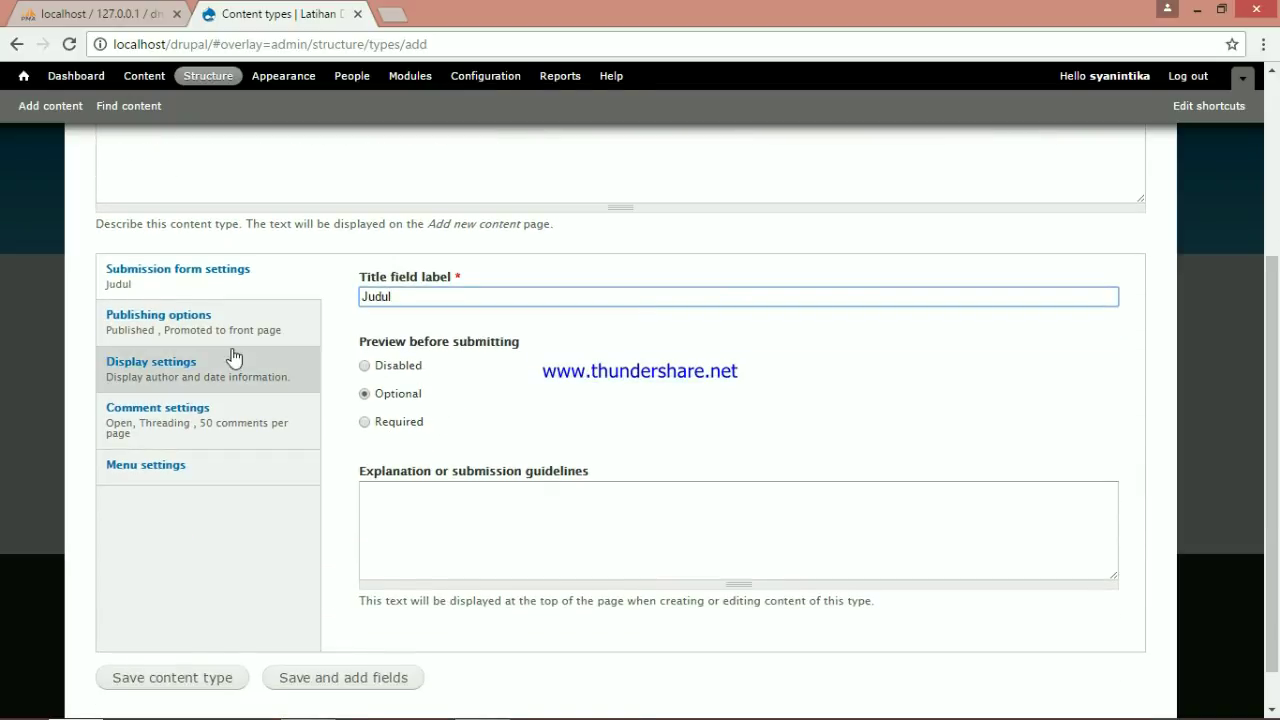
pyautogui.click(219, 331)
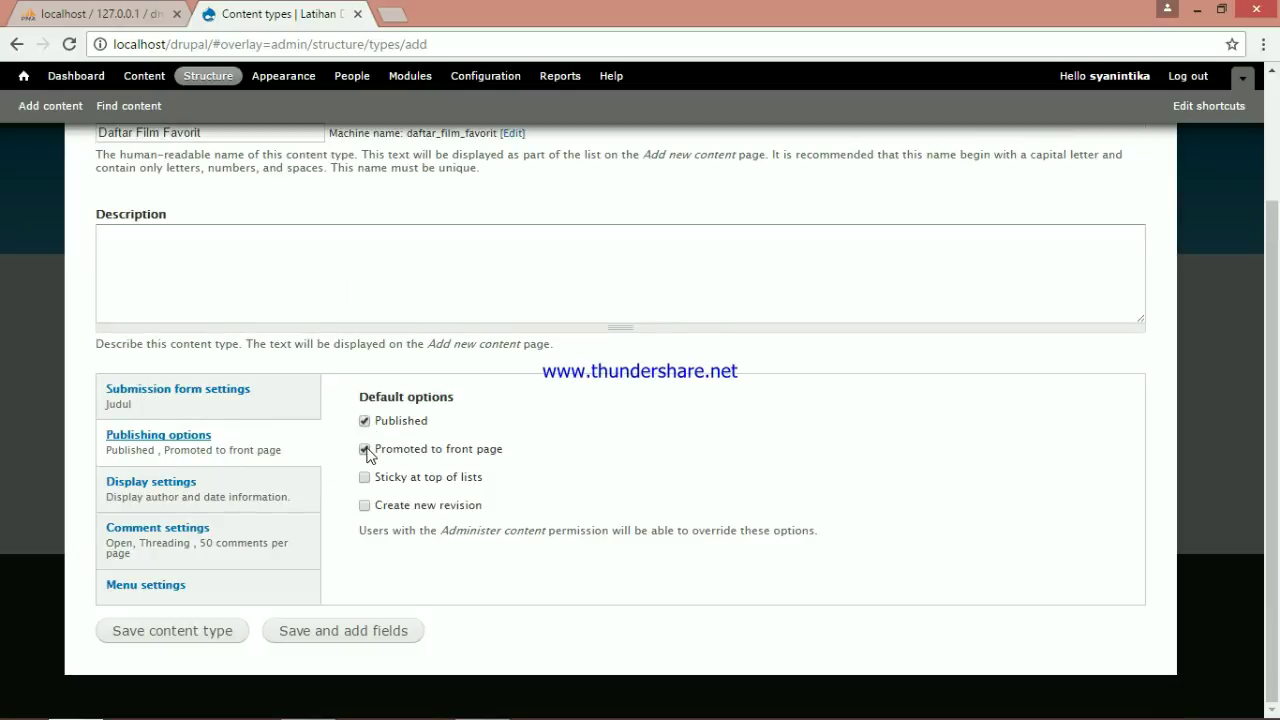
pyautogui.click(365, 449)
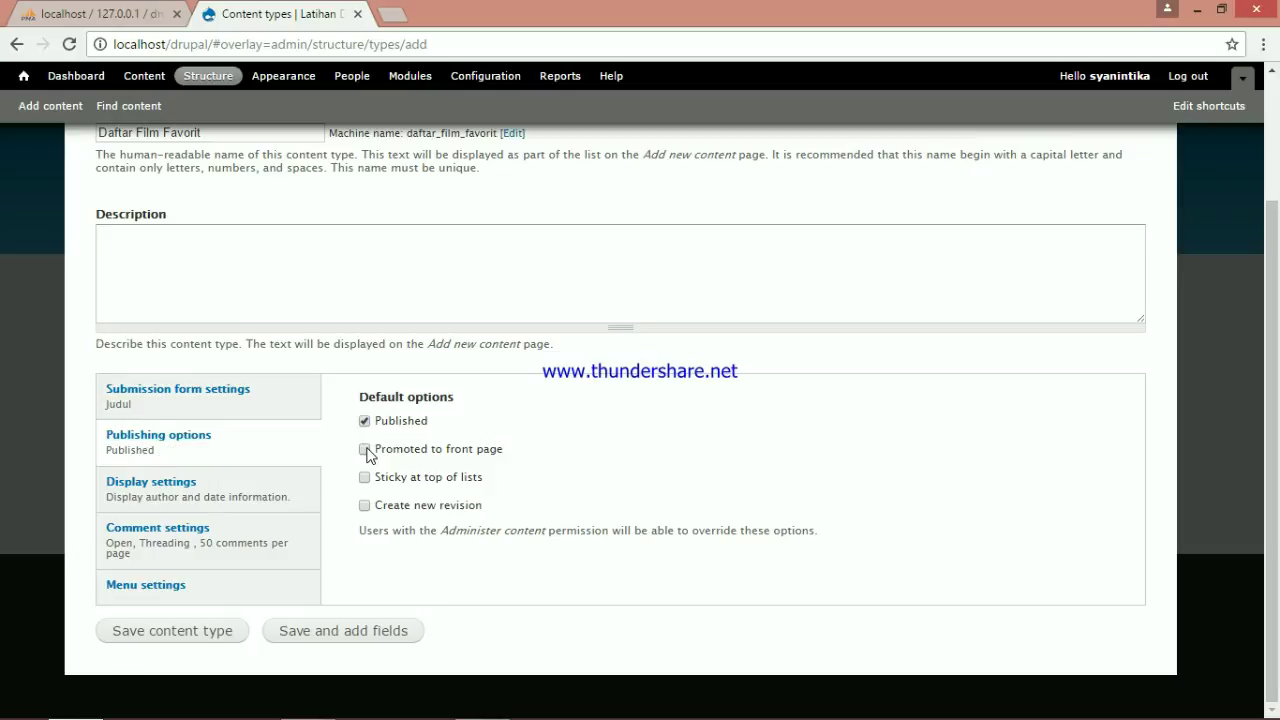
pyautogui.click(228, 541)
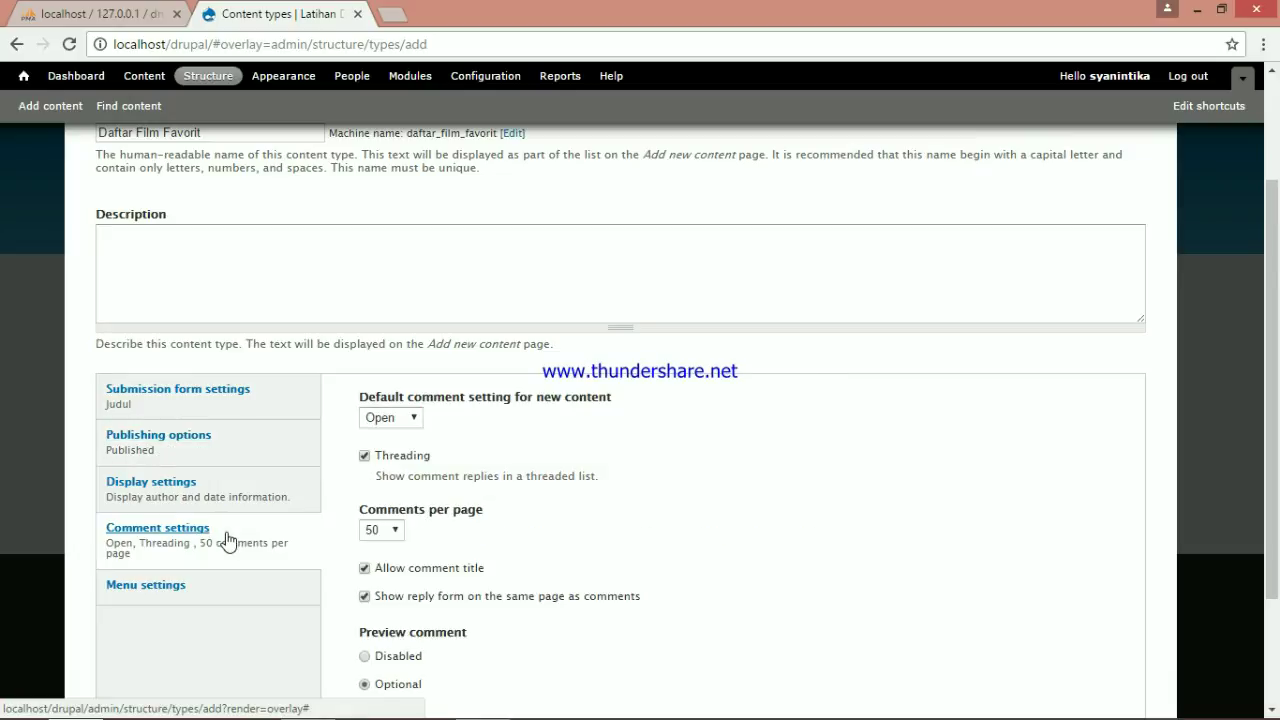
pyautogui.click(410, 419)
pyautogui.click(413, 453)
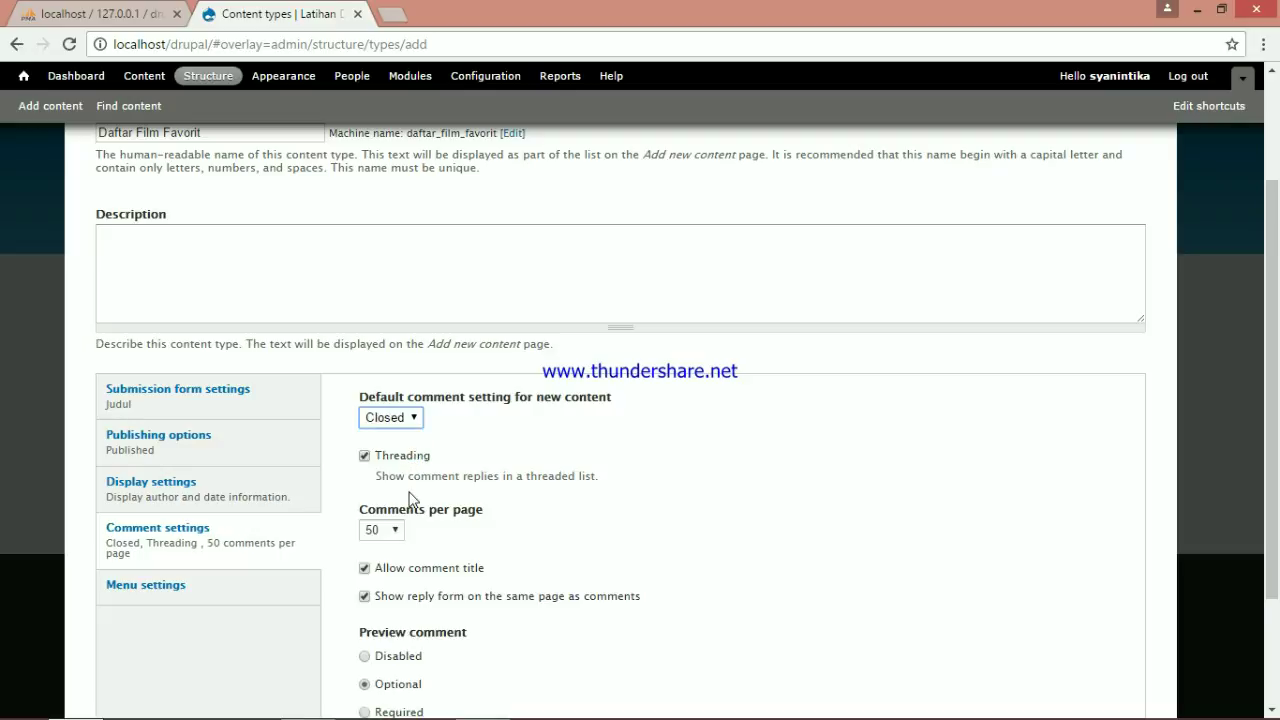
pyautogui.scroll(-2, 400, 560)
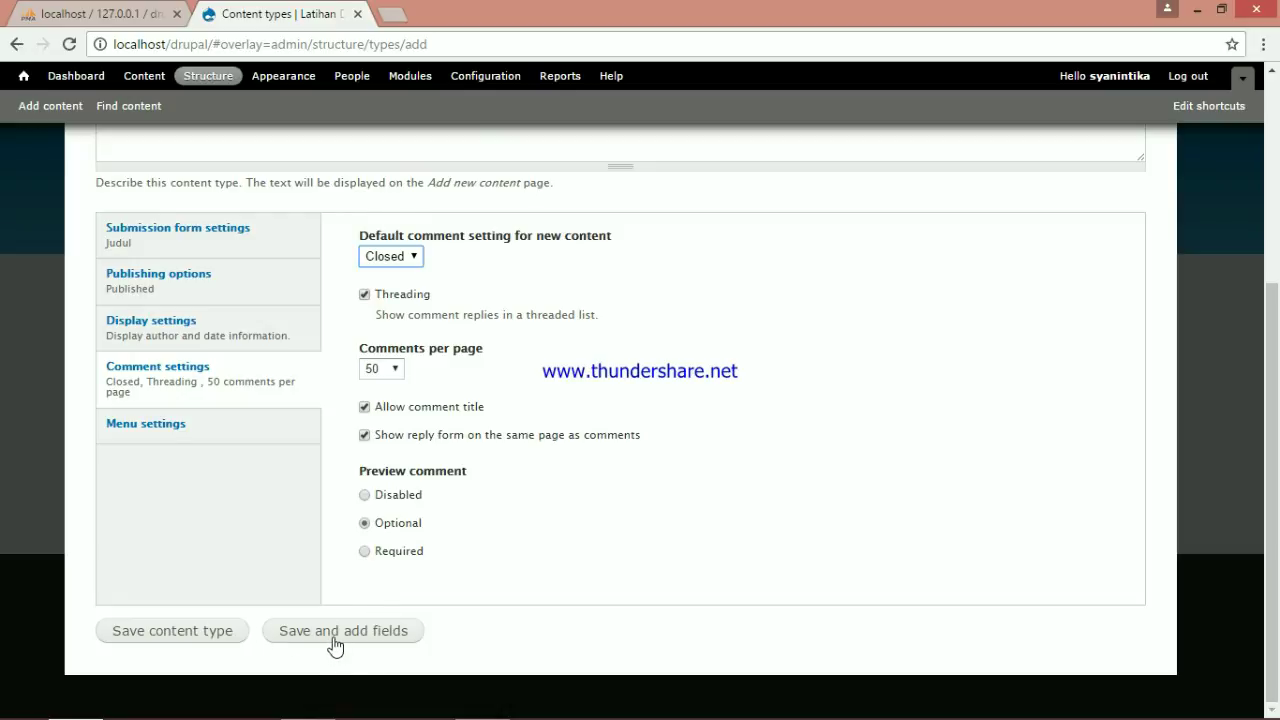
pyautogui.click(334, 647)
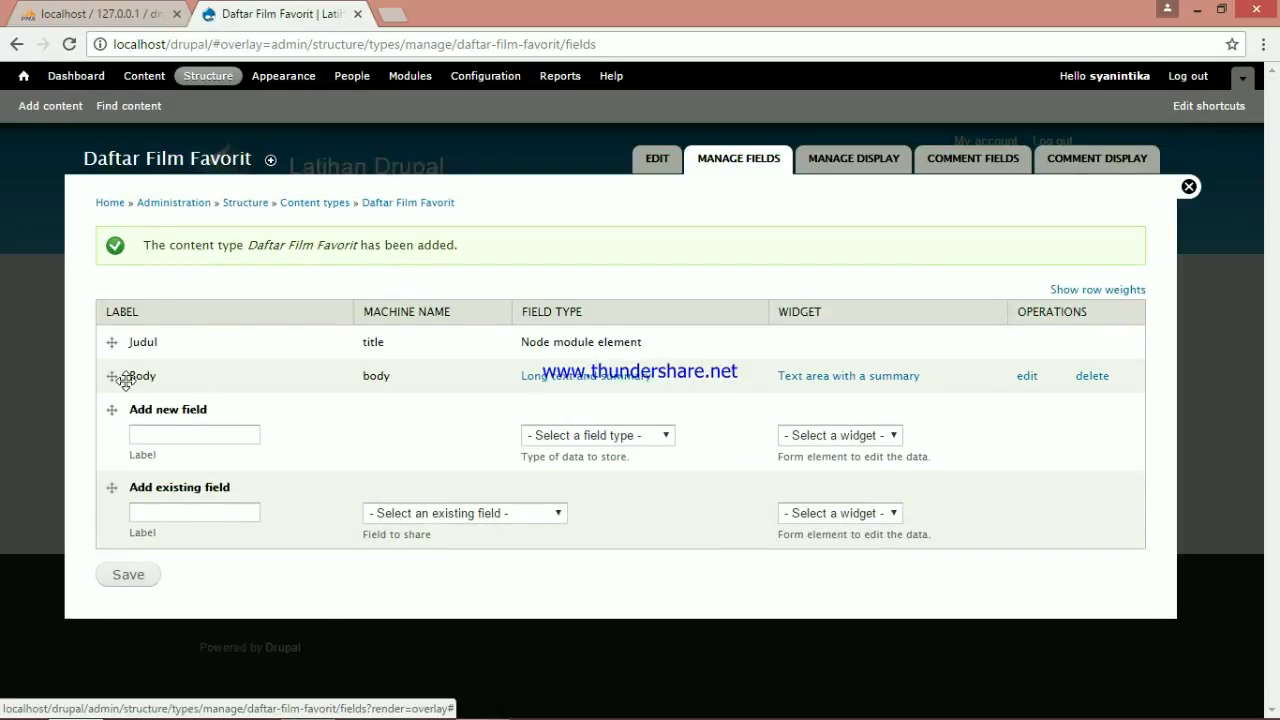
# Choose delete for the Body field in Daftar Film Favorit's Manage fields list
pyautogui.click(1093, 378)
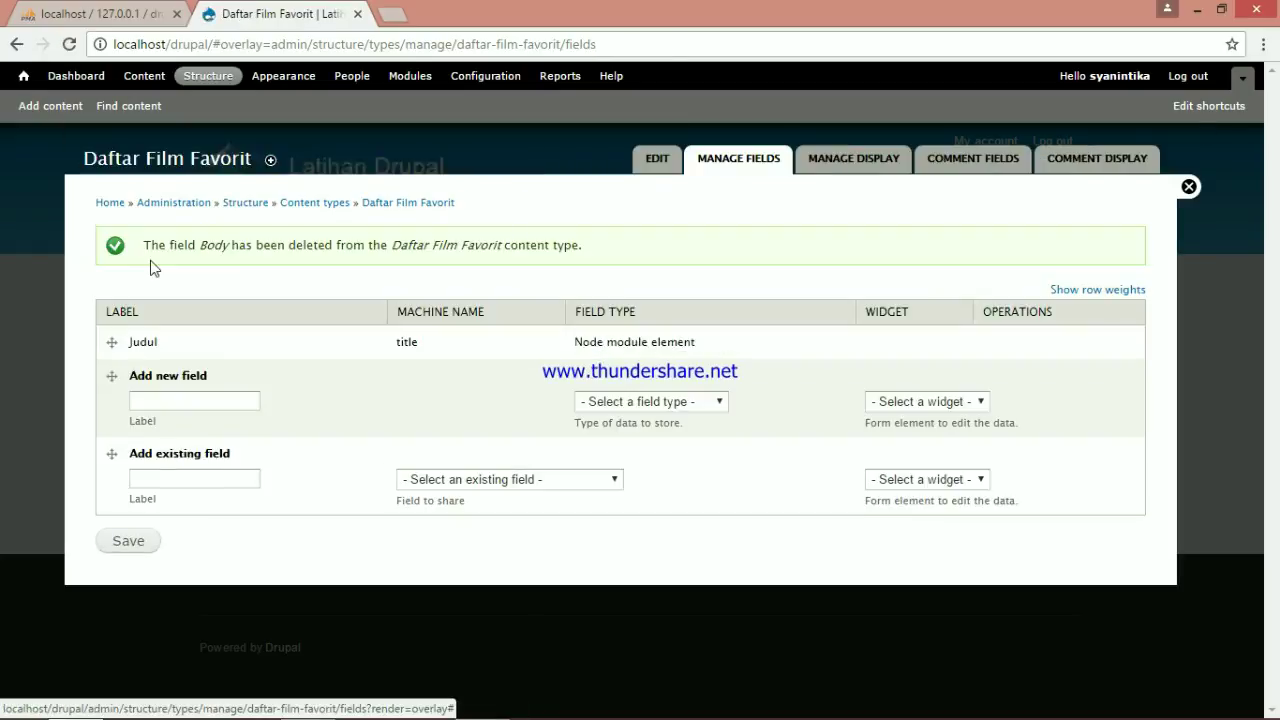
# Confirm deleting Body, then add a new Text field labelled 'Tahun'
pyautogui.click(193, 401)
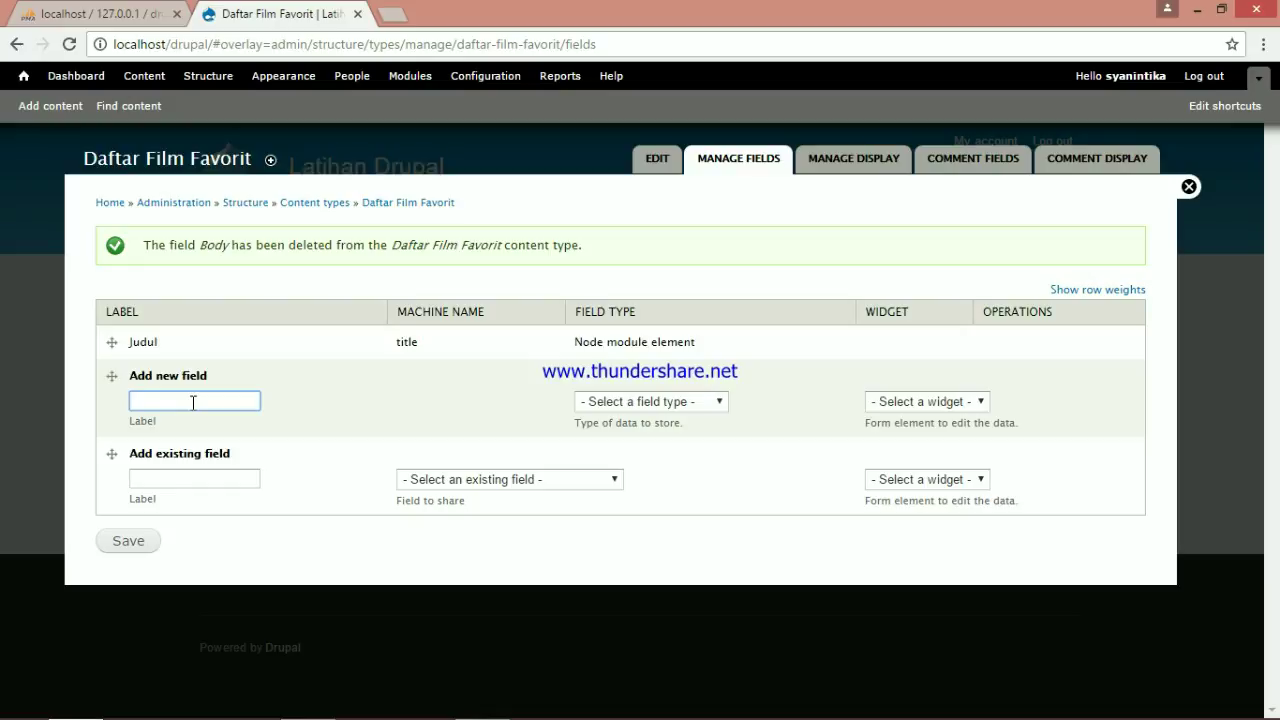
pyautogui.write('Tahun')
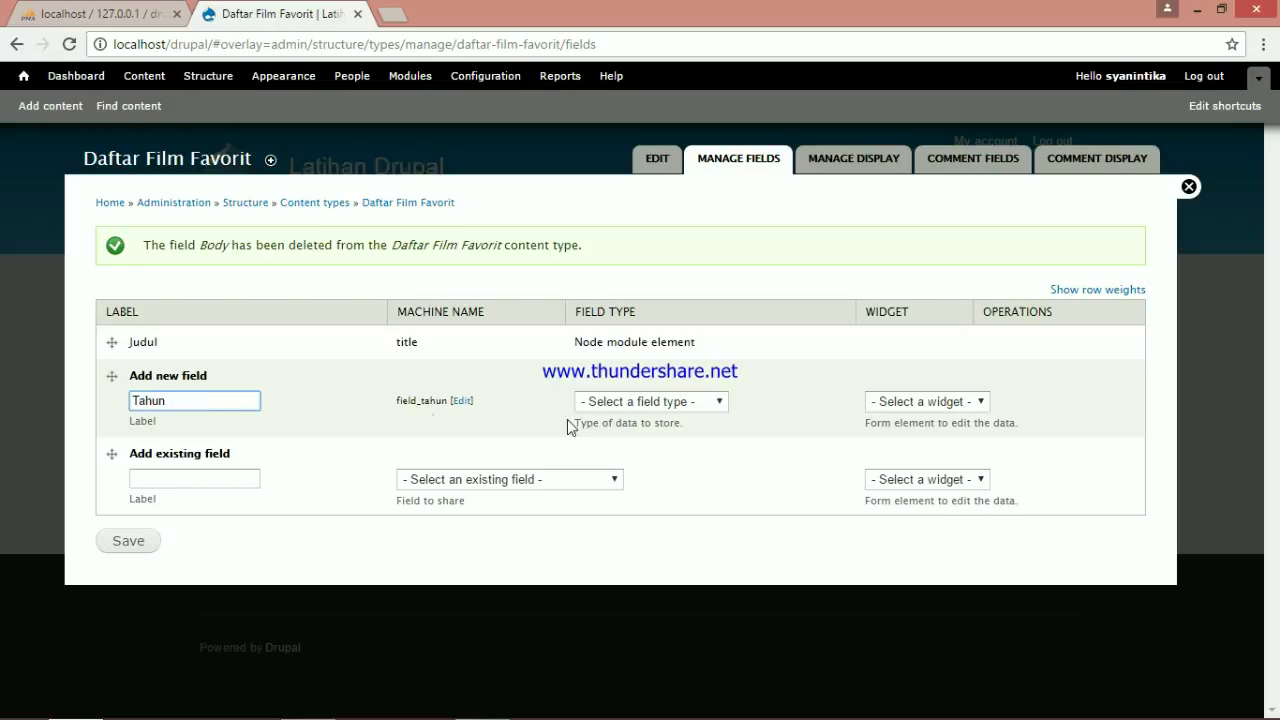
pyautogui.click(712, 404)
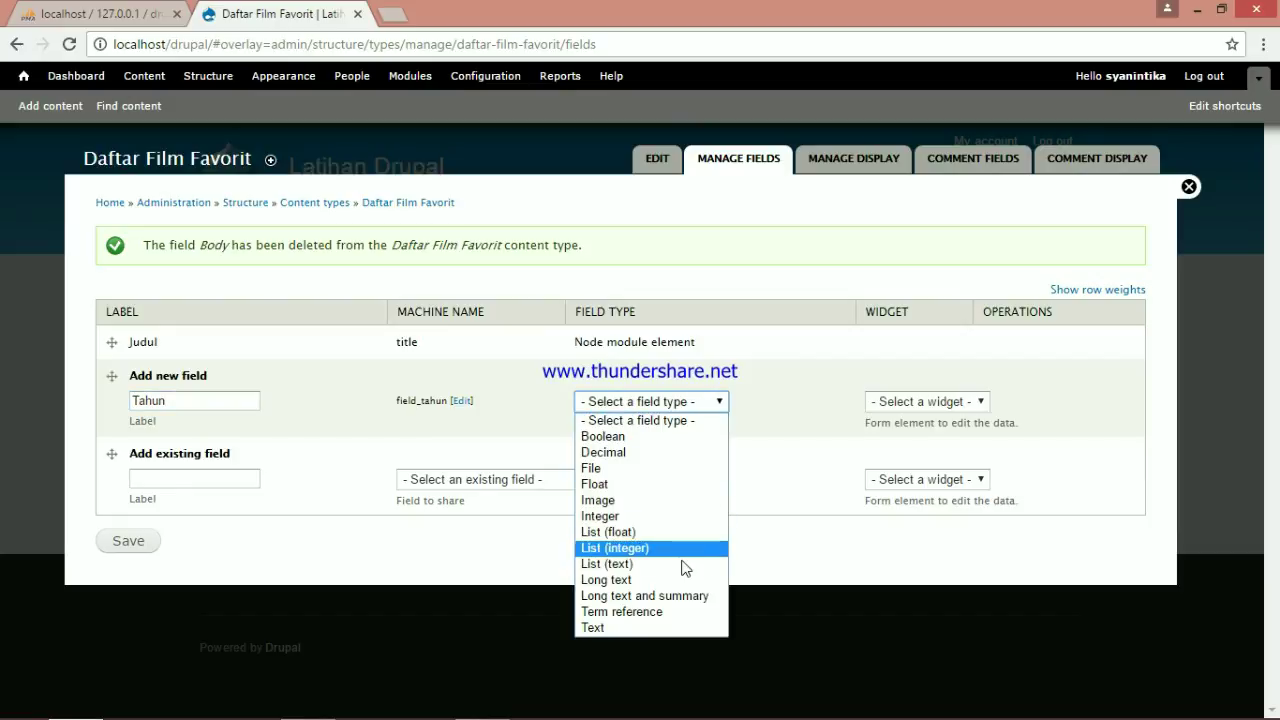
pyautogui.click(671, 627)
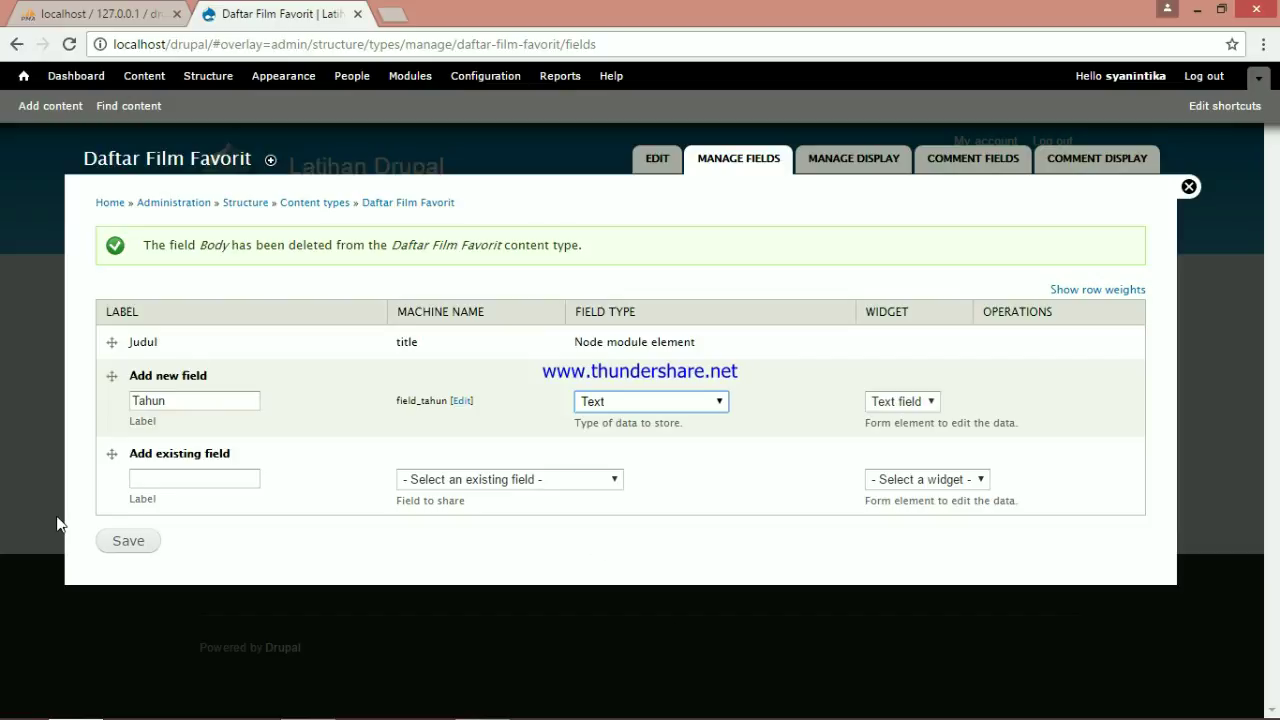
pyautogui.click(147, 548)
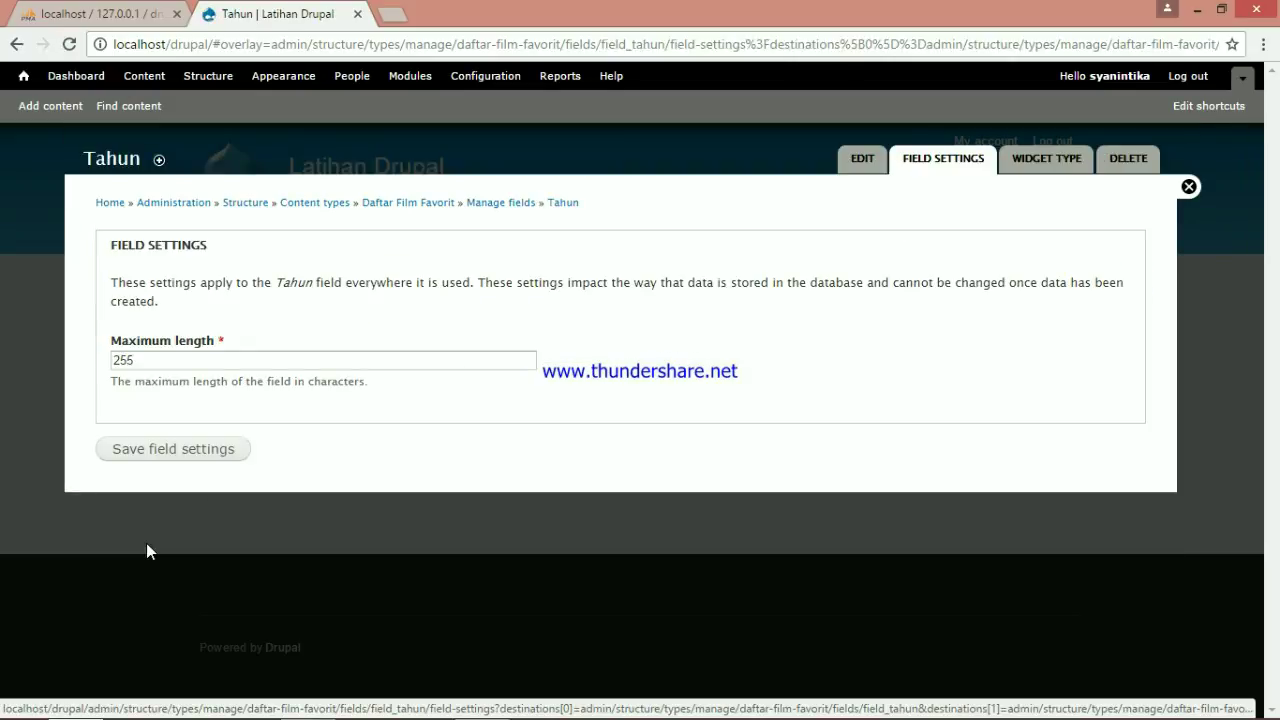
# Keep Tahun's maximum length at 255, make it required, and save its field settings
pyautogui.click(168, 449)
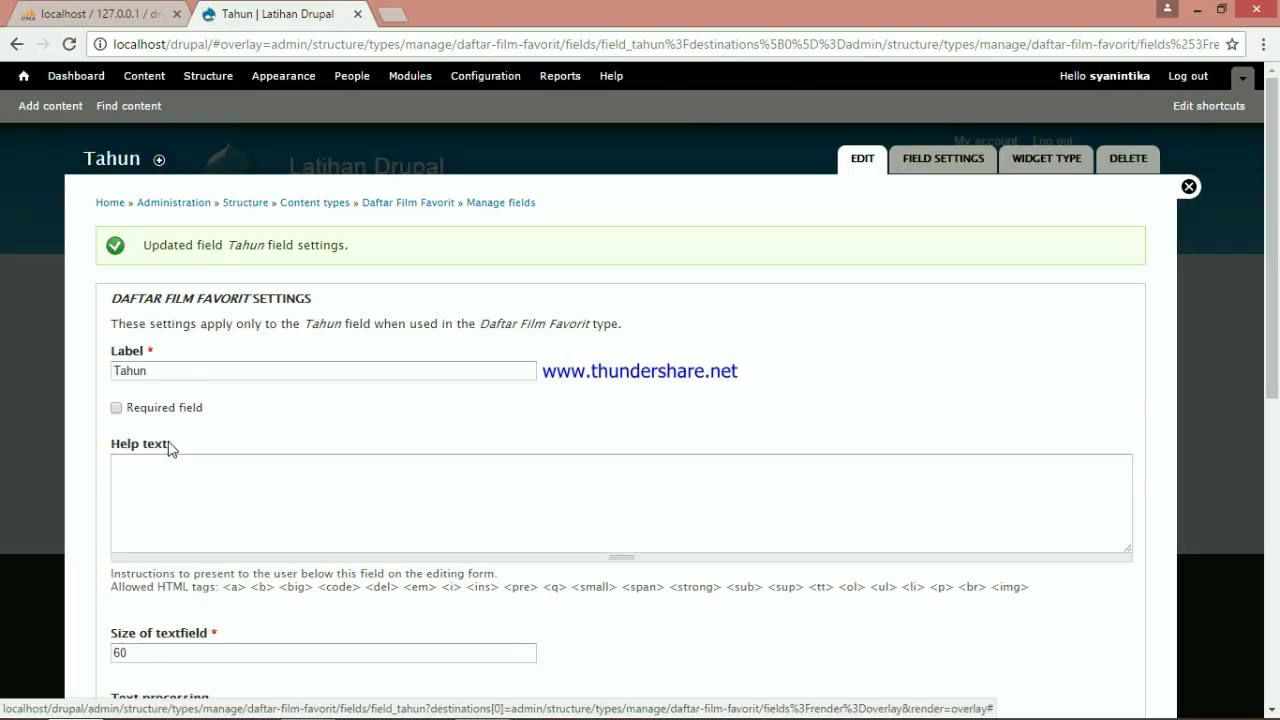
pyautogui.click(116, 408)
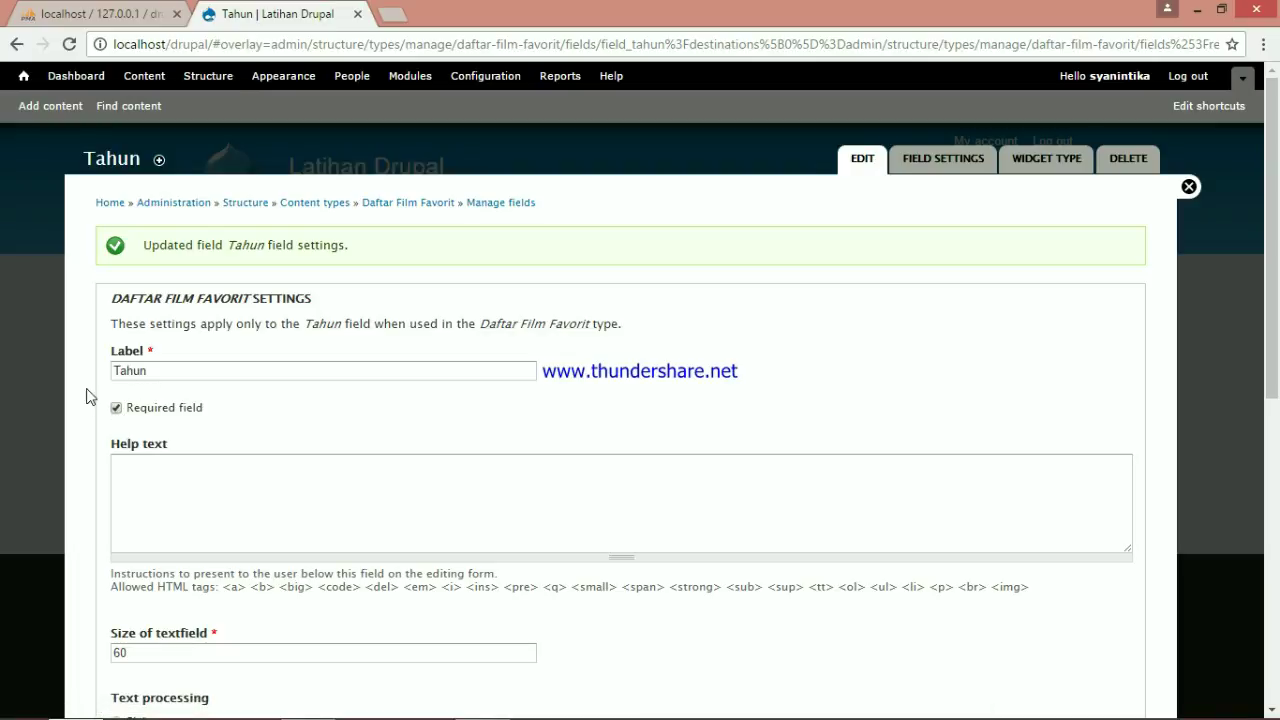
pyautogui.scroll(-4, 391, 457)
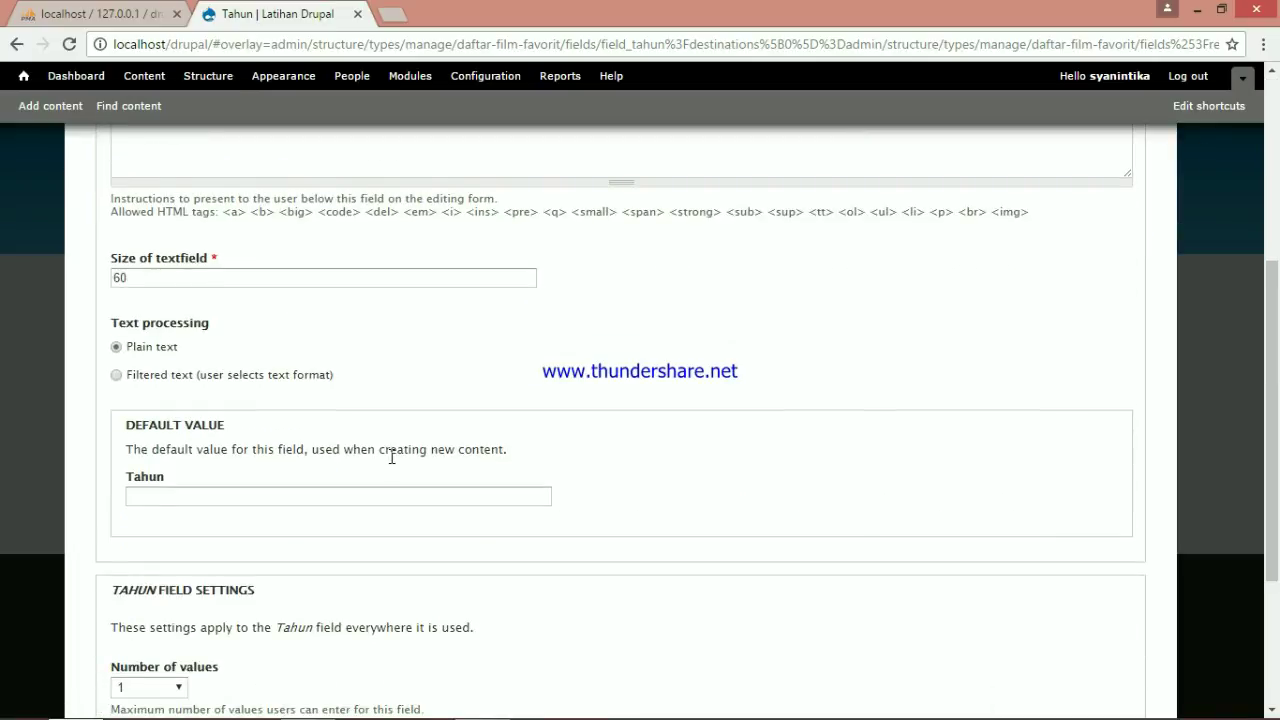
pyautogui.scroll(-3, 391, 457)
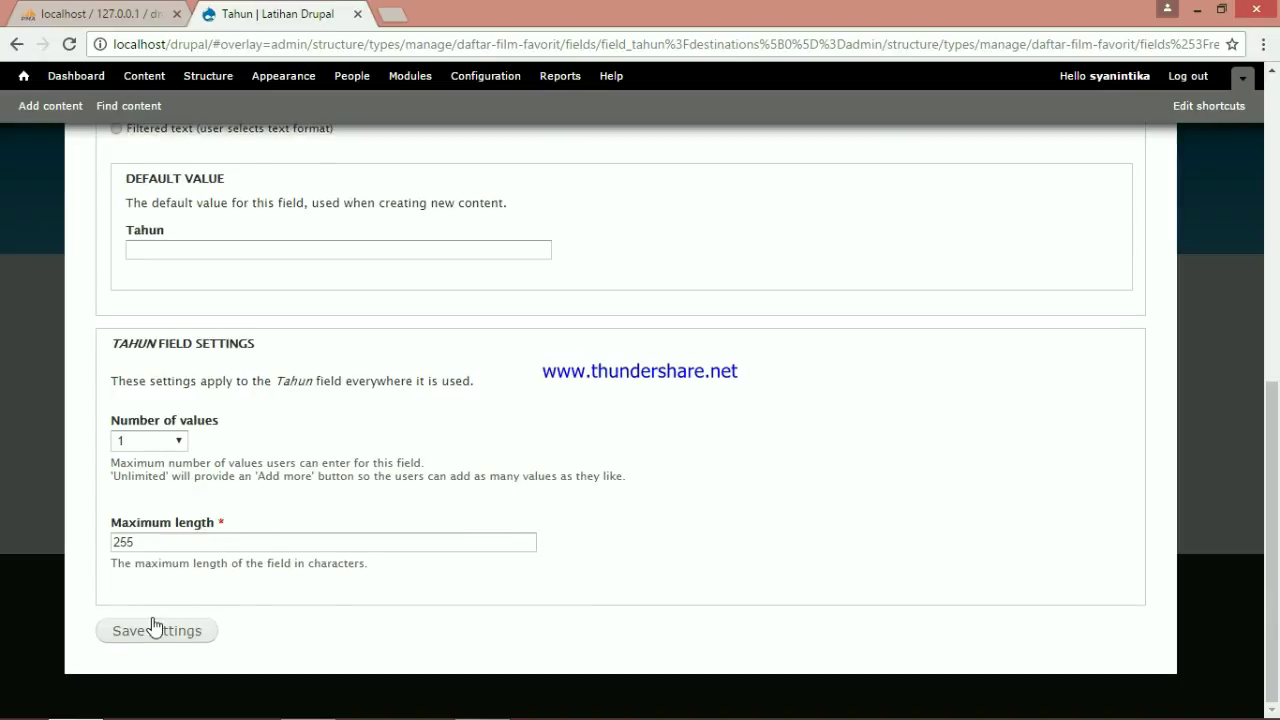
pyautogui.click(162, 640)
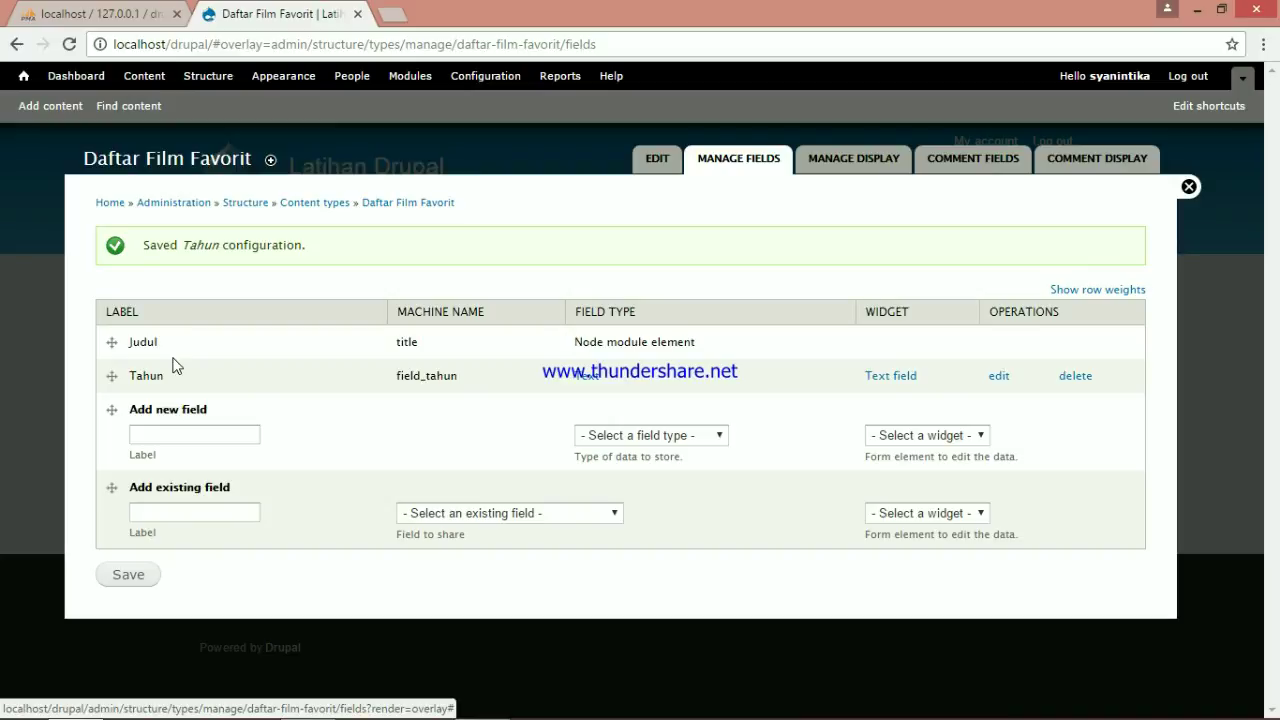
pyautogui.click(200, 78)
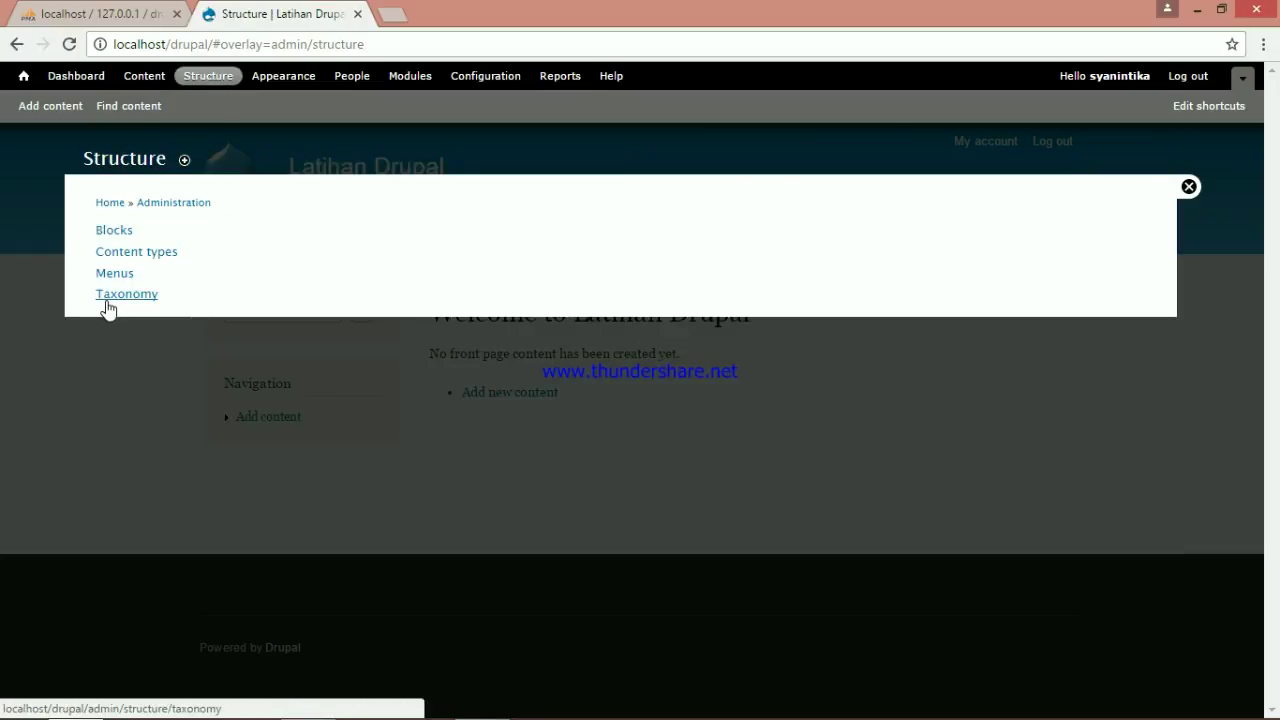
# Add a new taxonomy vocabulary named 'Genre'
pyautogui.click(108, 308)
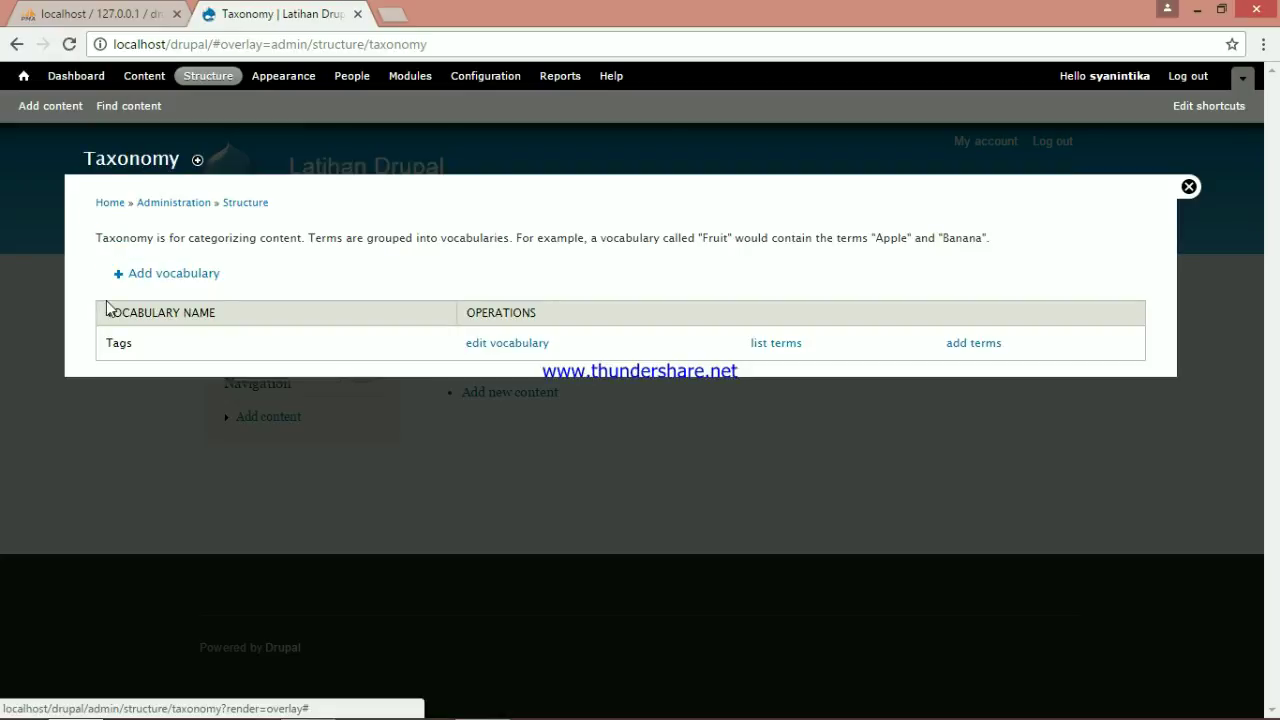
pyautogui.click(211, 282)
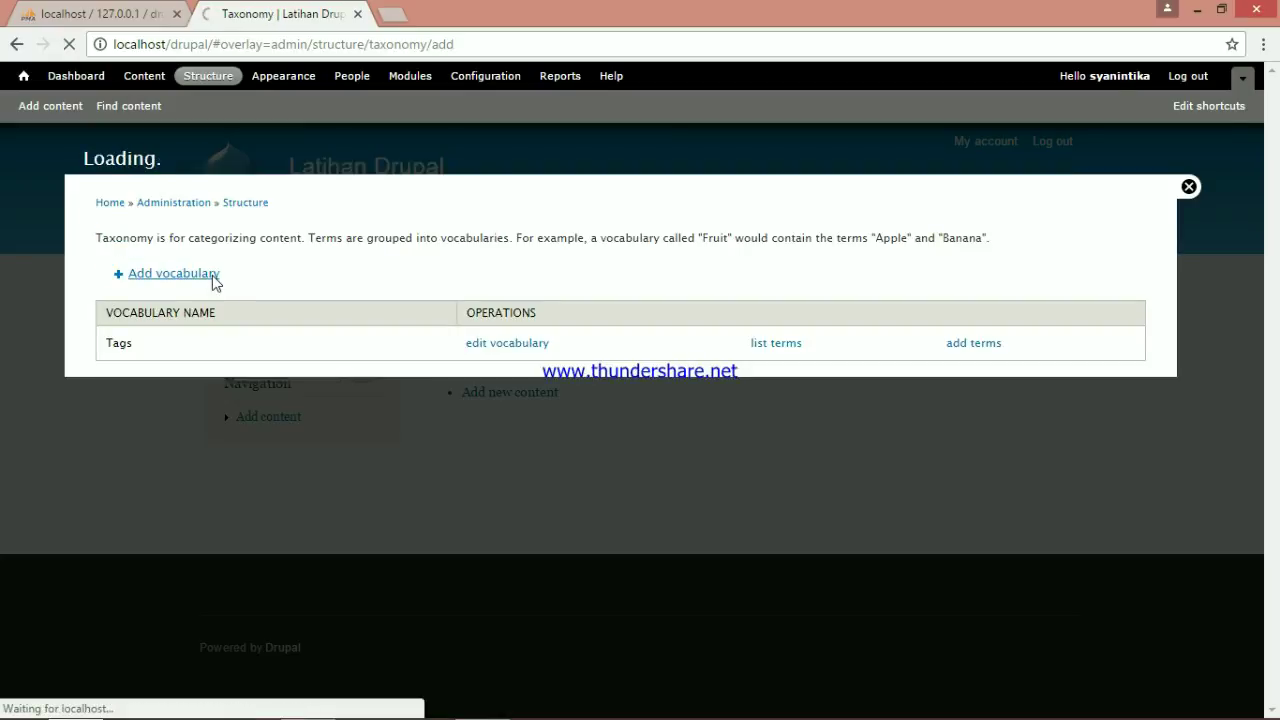
pyautogui.click(181, 251)
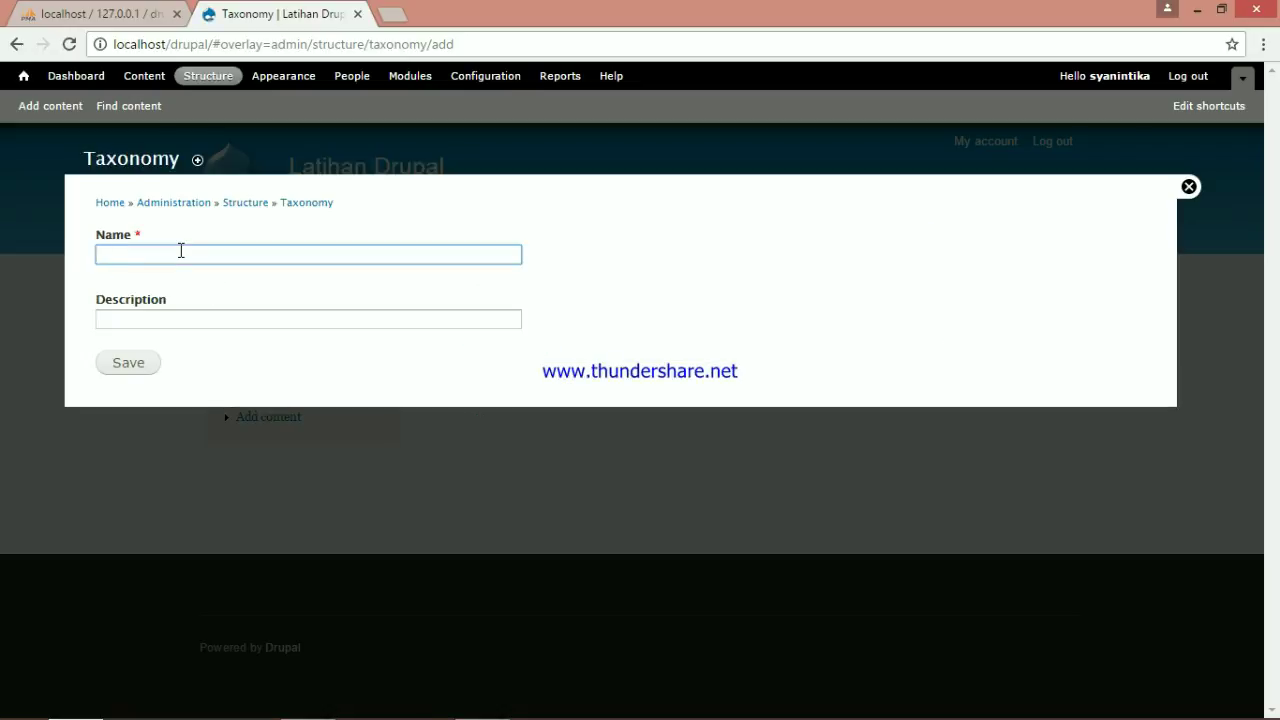
pyautogui.write('Genre')
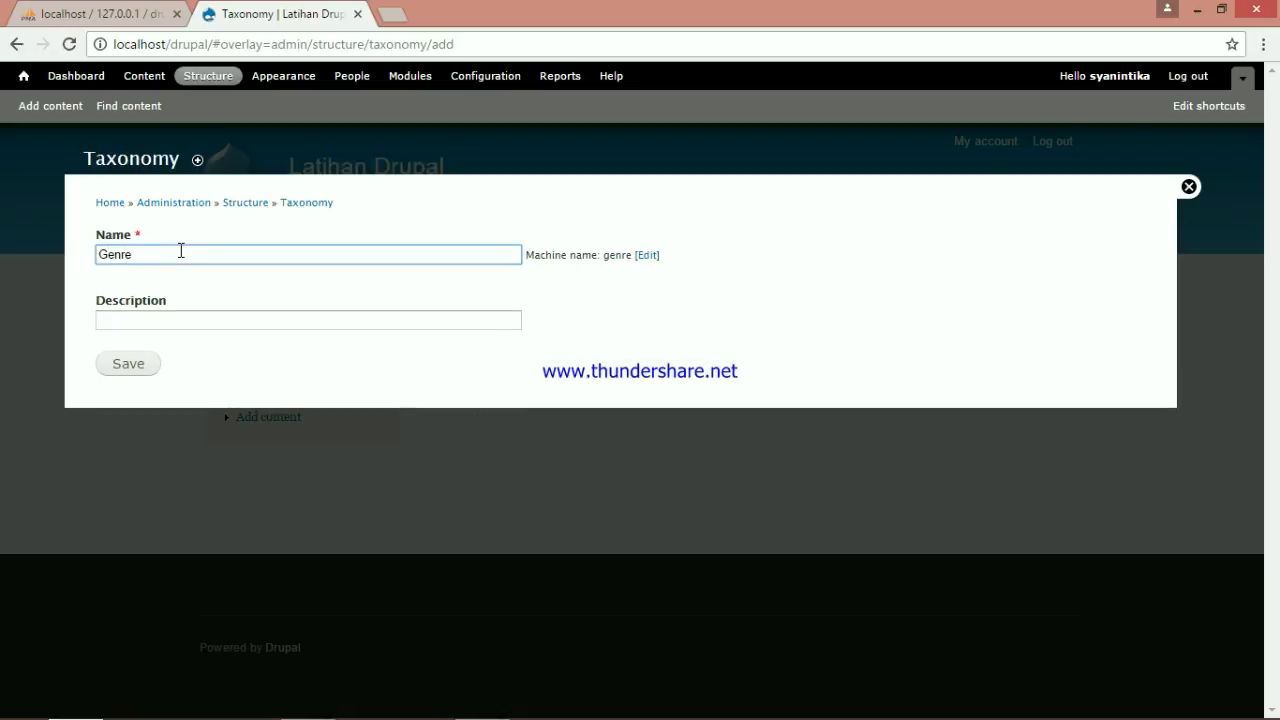
pyautogui.click(153, 371)
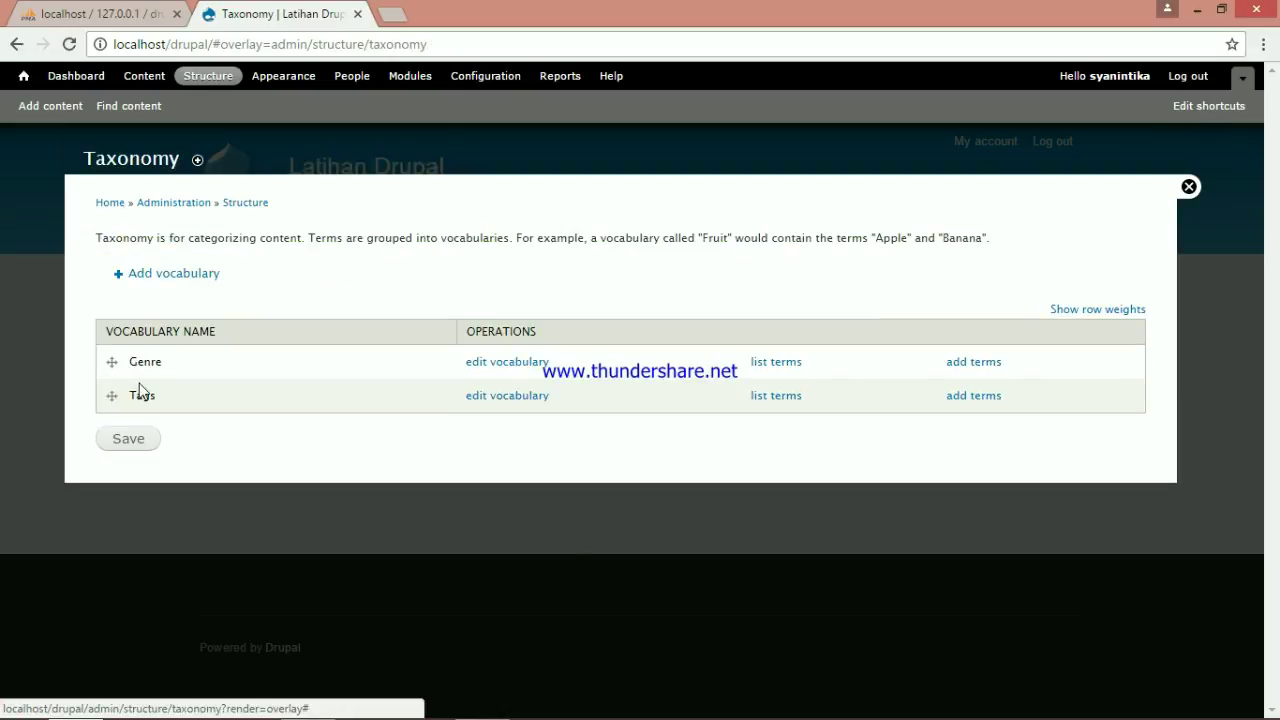
# Add the Genre terms Action, Adventure and Sci-fi
pyautogui.click(775, 372)
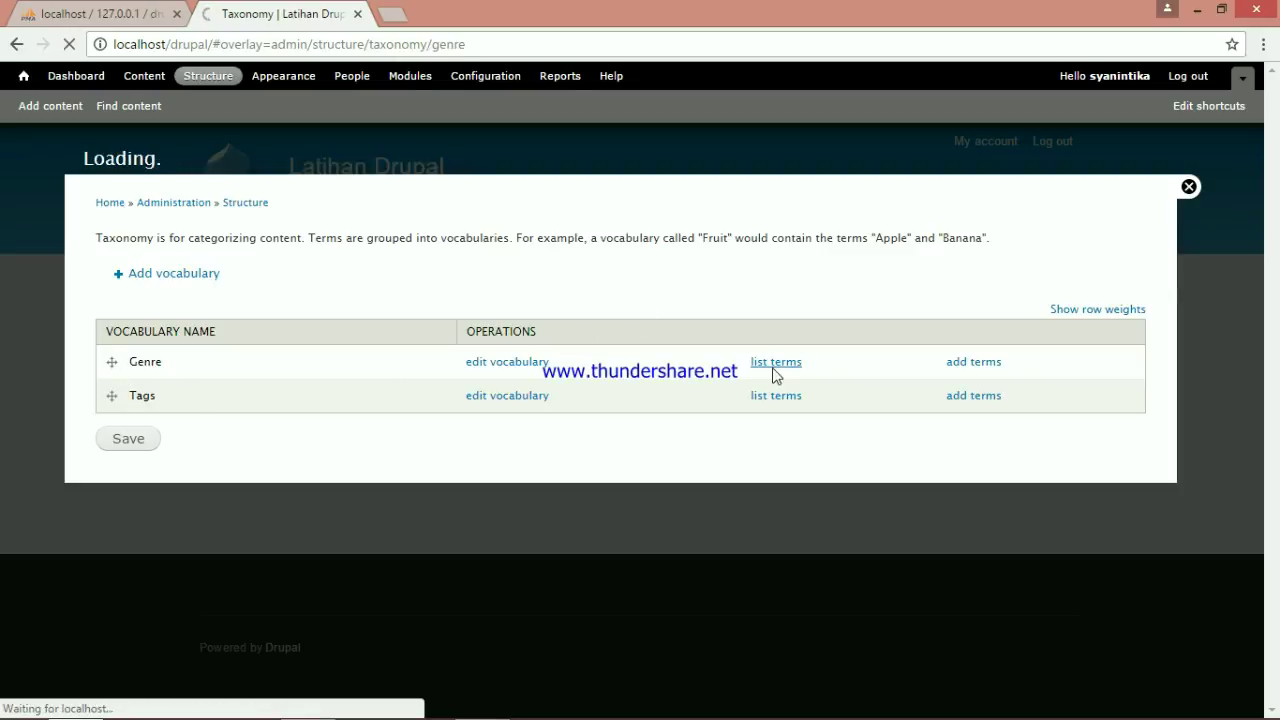
pyautogui.click(137, 276)
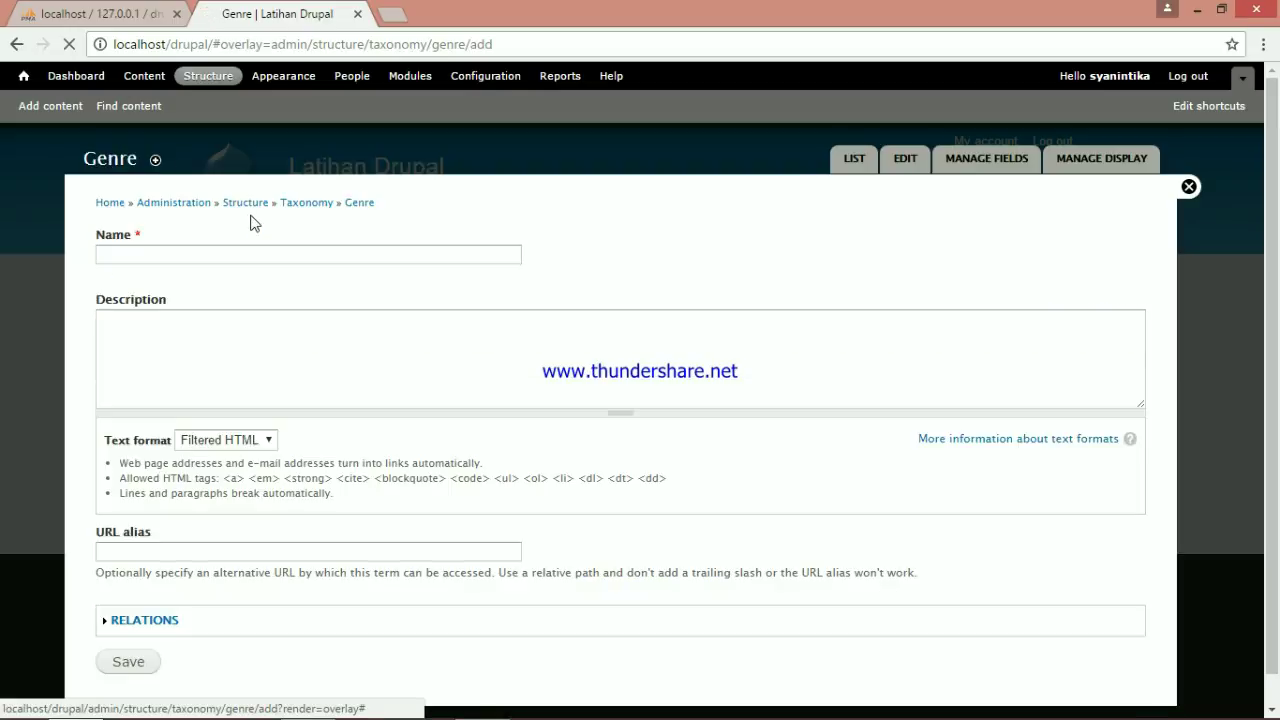
pyautogui.click(279, 253)
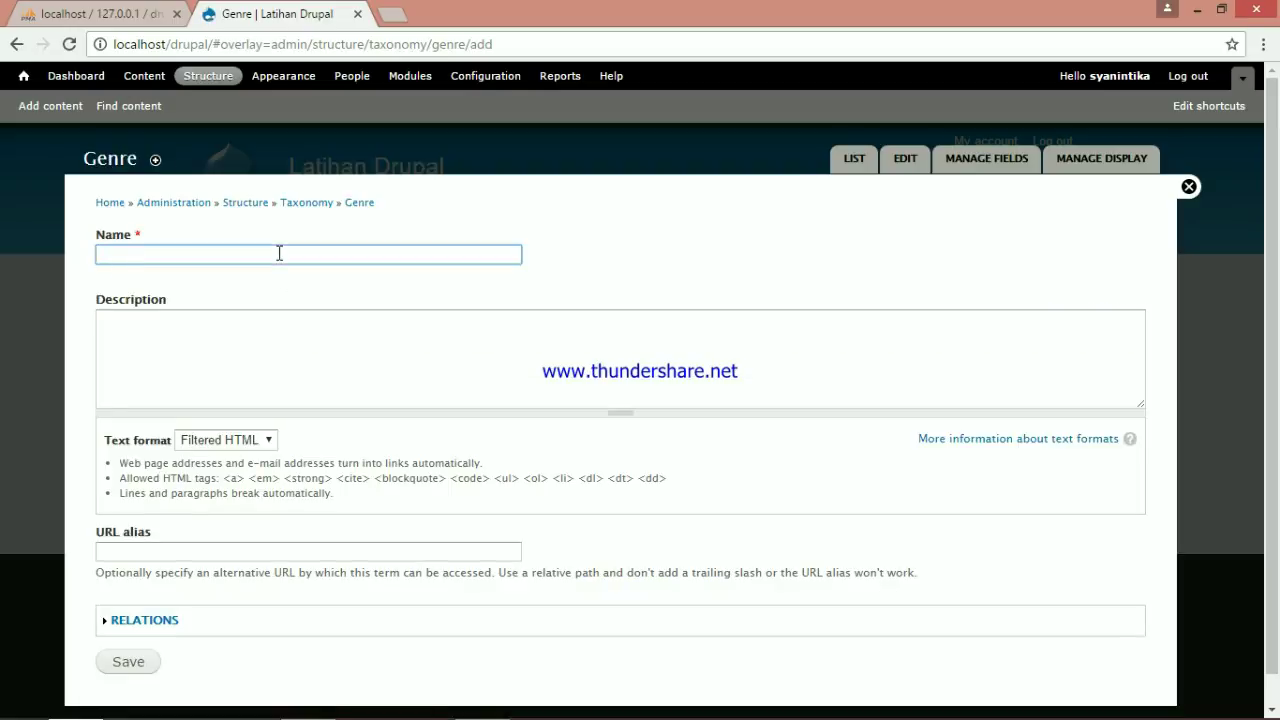
pyautogui.write('Action')
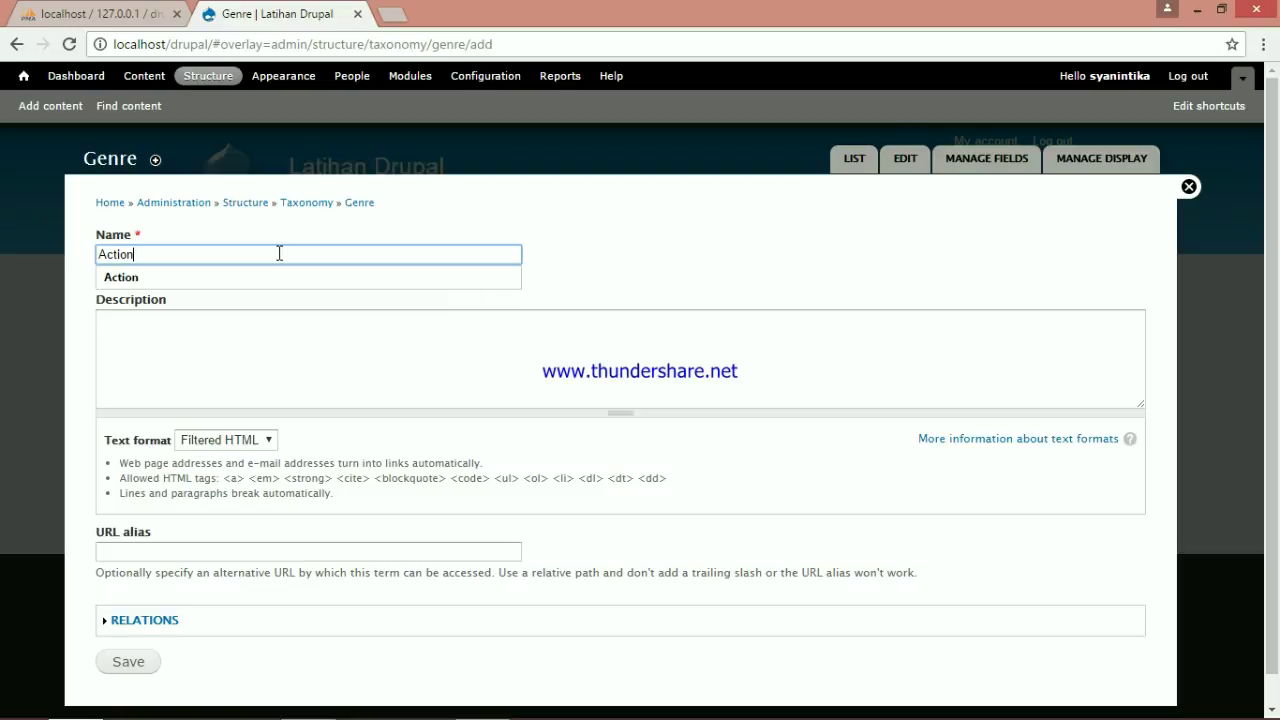
pyautogui.scroll(-1, 120, 537)
pyautogui.click(130, 629)
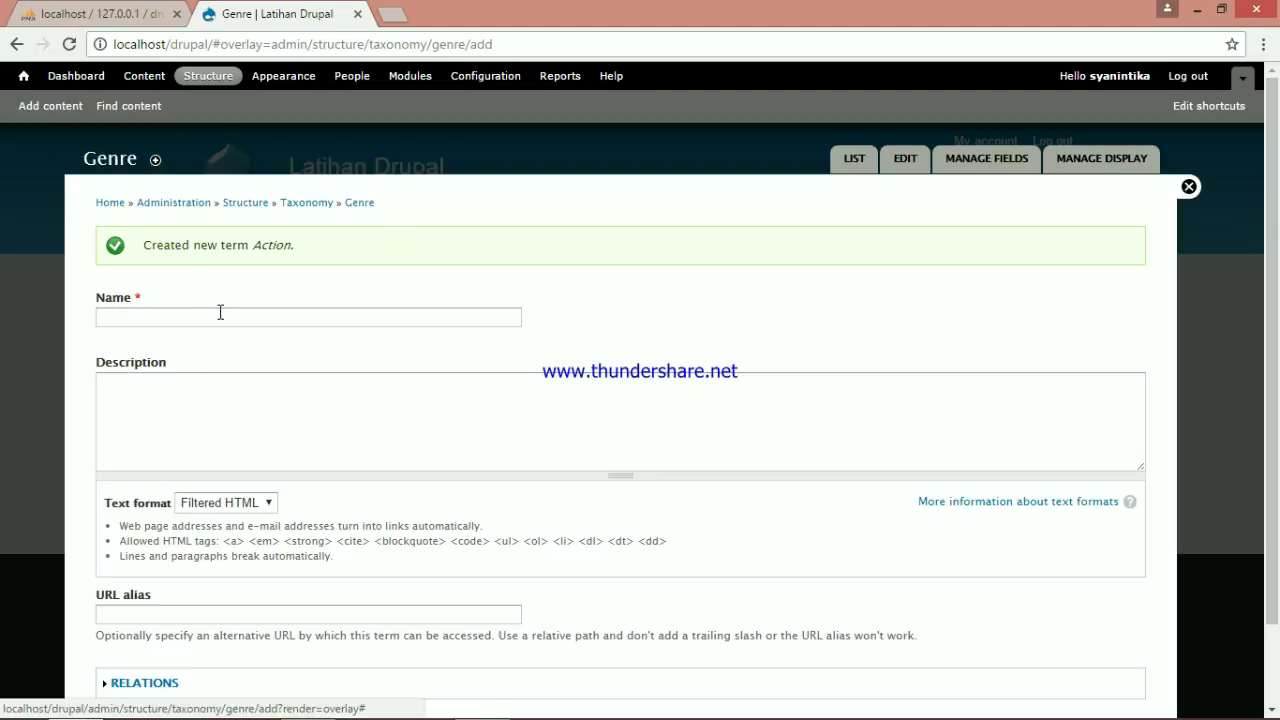
pyautogui.click(220, 316)
pyautogui.write('Adventure')
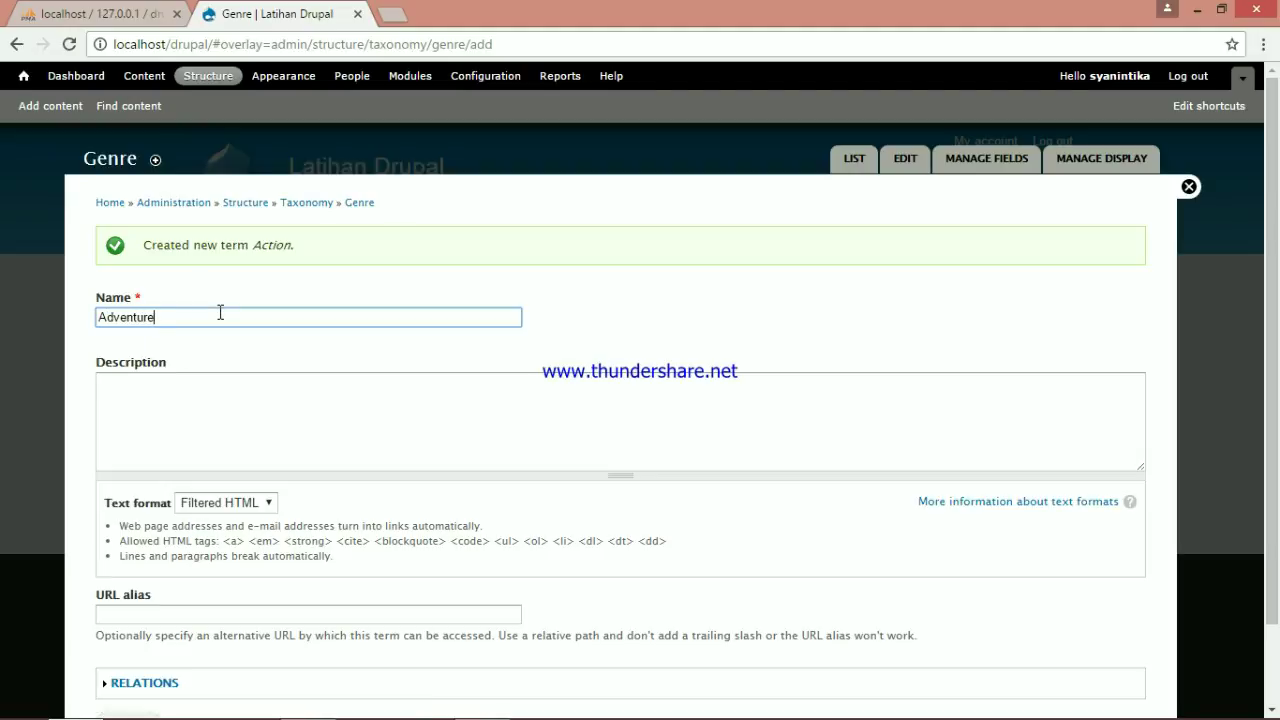
pyautogui.scroll(-2, 214, 529)
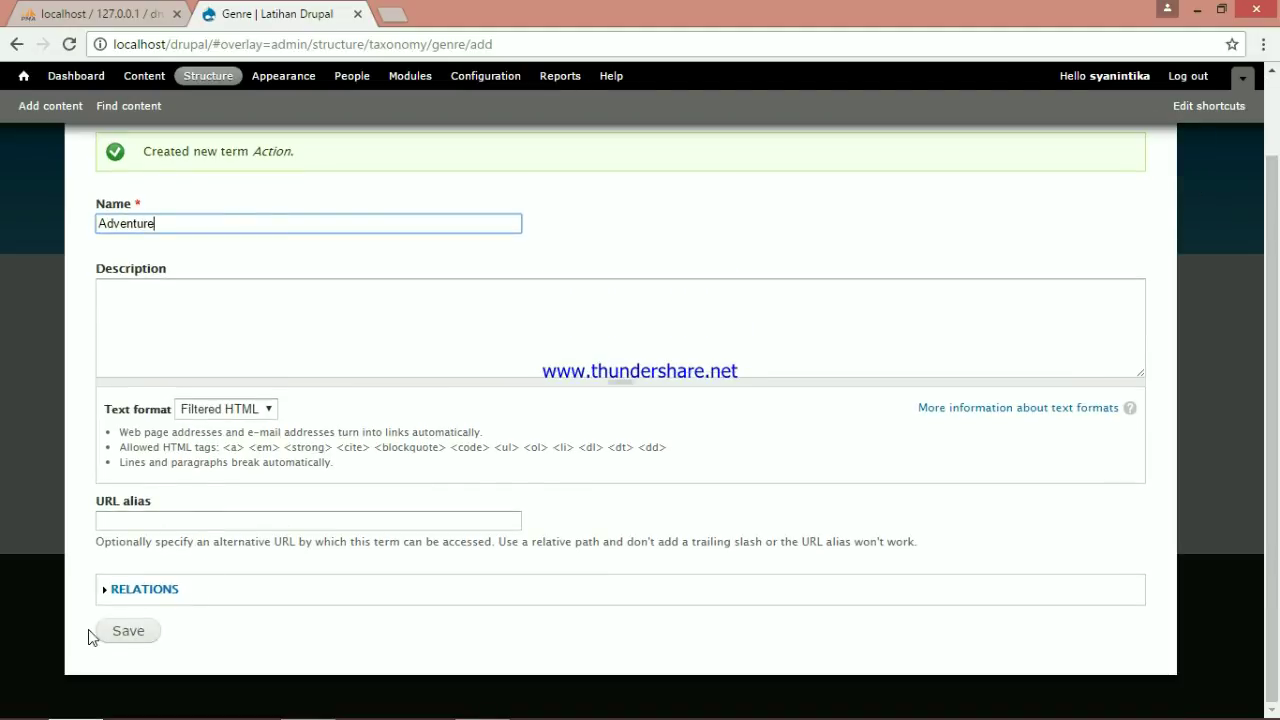
pyautogui.click(110, 632)
pyautogui.write('Sci-fi')
pyautogui.scroll(-2, 126, 637)
pyautogui.click(126, 632)
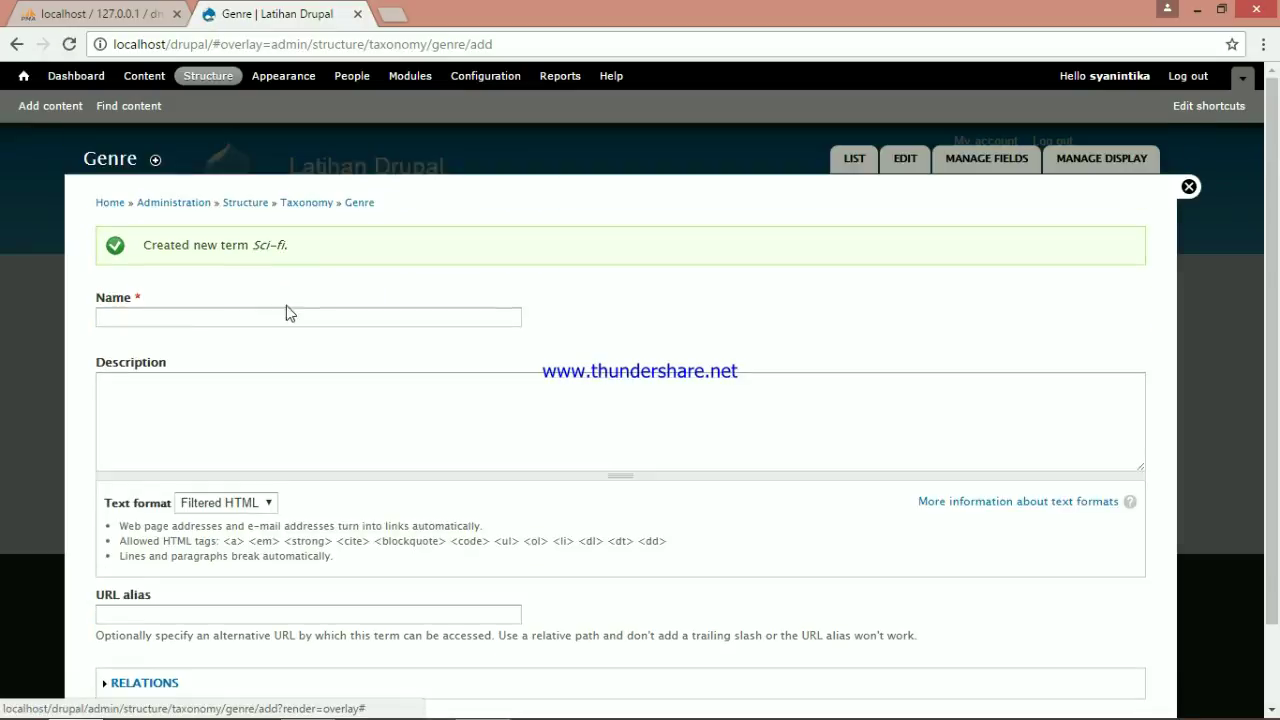
# Add the Genre terms Thriller, Crime and Comedy
pyautogui.click(286, 311)
pyautogui.write('Thriller')
pyautogui.scroll(-2, 220, 480)
pyautogui.click(128, 630)
pyautogui.click(277, 313)
pyautogui.write('Crime')
pyautogui.scroll(-2, 220, 480)
pyautogui.click(128, 630)
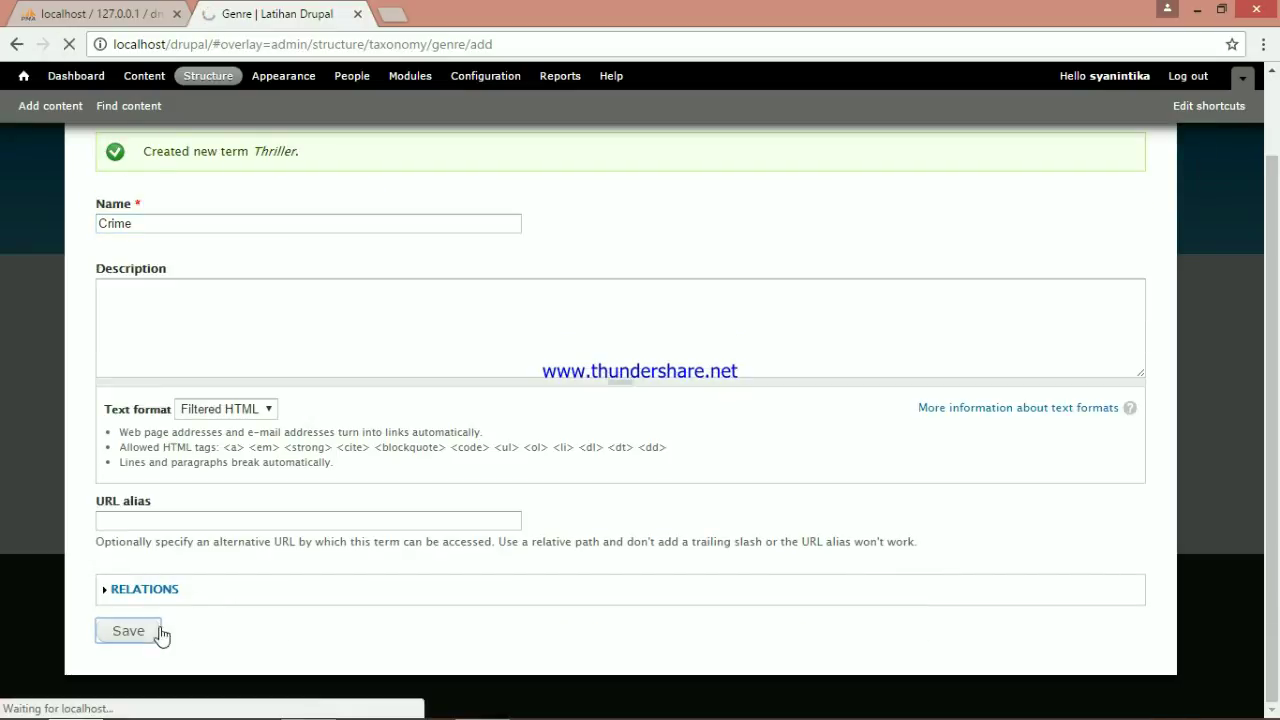
pyautogui.click(274, 316)
pyautogui.write('Comedy')
pyautogui.scroll(-2, 220, 480)
pyautogui.click(134, 632)
# Add the Genre terms Drama, Romance and Mystery, then return to the Taxonomy overview
pyautogui.click(246, 312)
pyautogui.write('Drama')
pyautogui.scroll(-2, 91, 480)
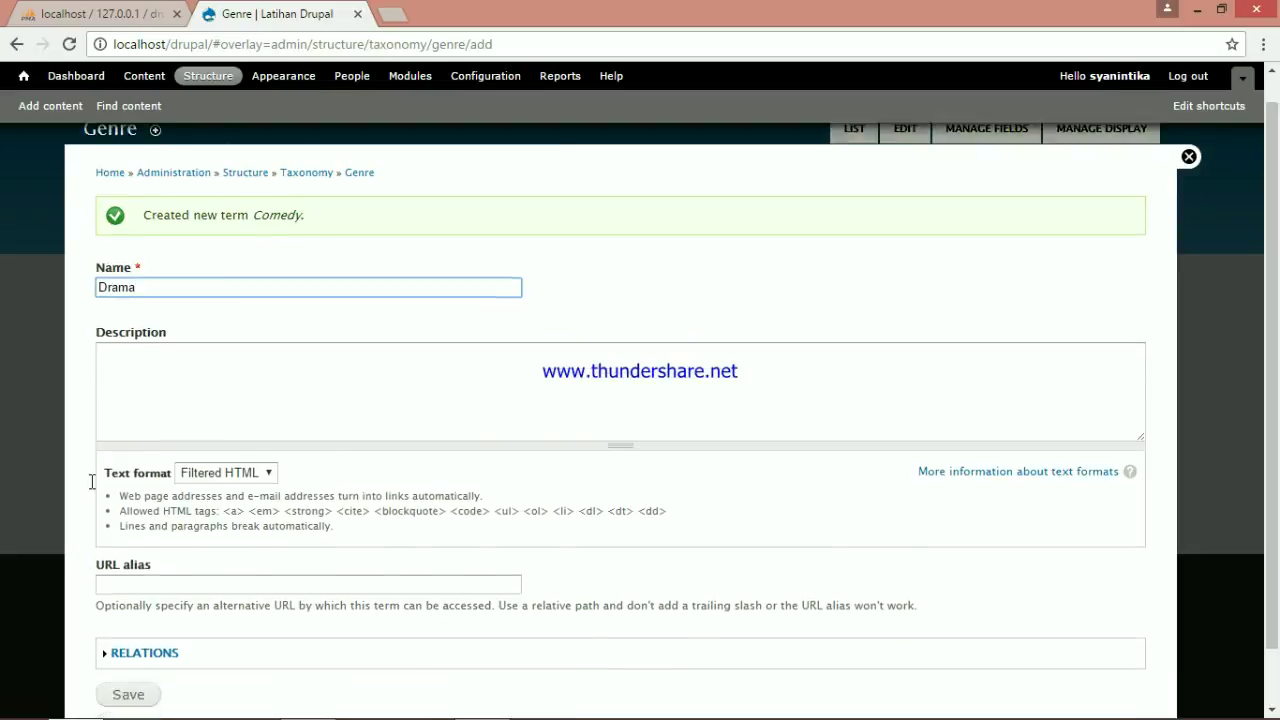
pyautogui.click(128, 630)
pyautogui.click(230, 313)
pyautogui.write('Romance')
pyautogui.scroll(-2, 220, 480)
pyautogui.click(140, 631)
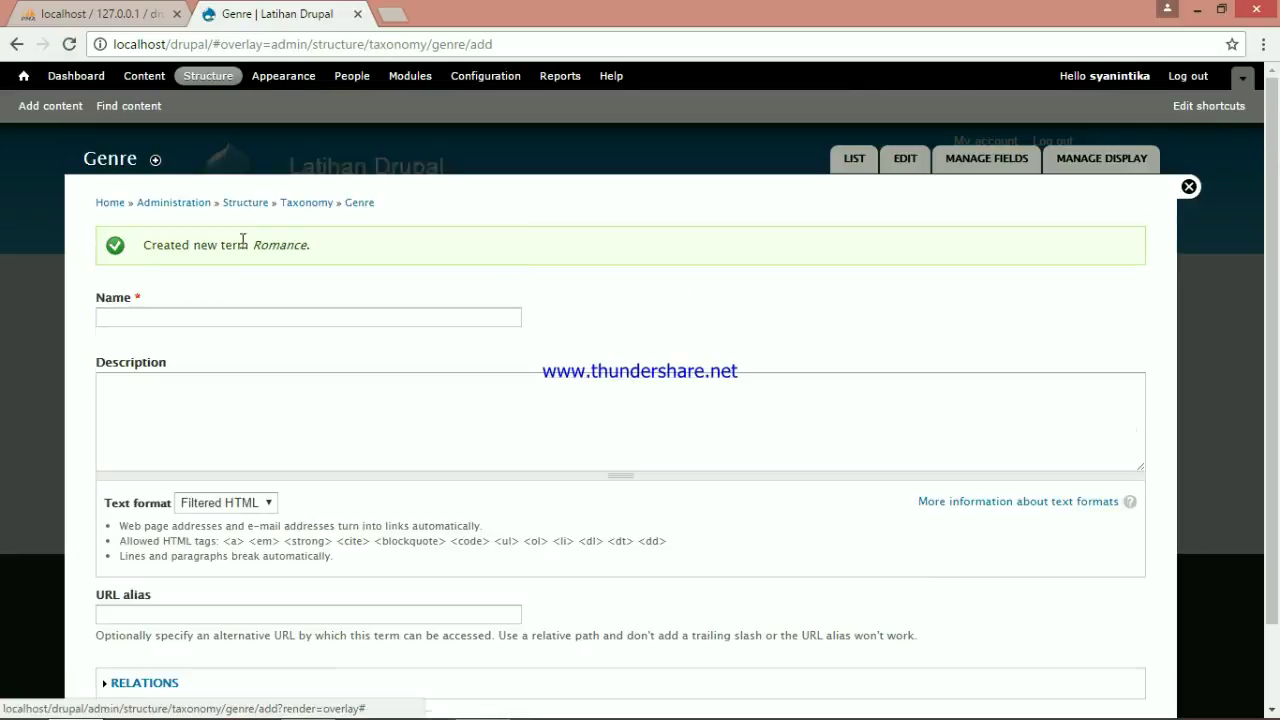
pyautogui.click(277, 317)
pyautogui.write('Mystery')
pyautogui.scroll(-2, 220, 480)
pyautogui.click(135, 636)
pyautogui.click(307, 203)
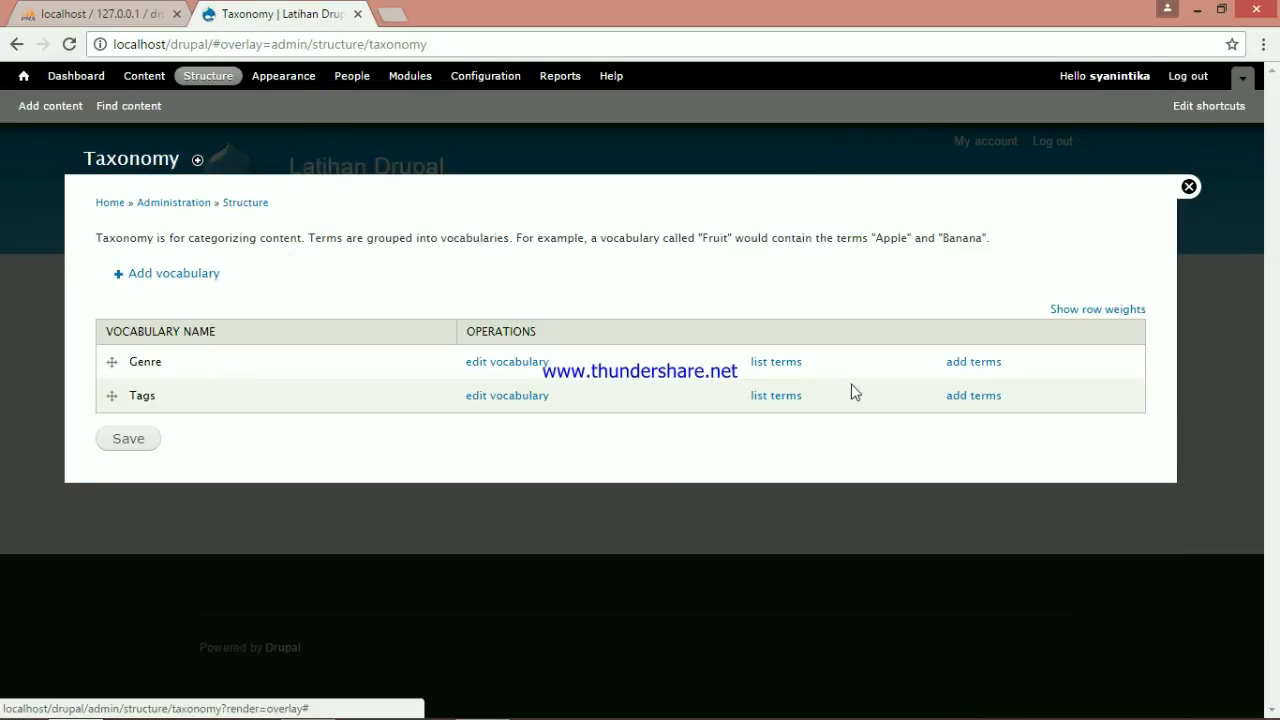
# Move Comedy and Drama to the top of Genre's terms and Sci-fi below Crime, then save
pyautogui.click(793, 365)
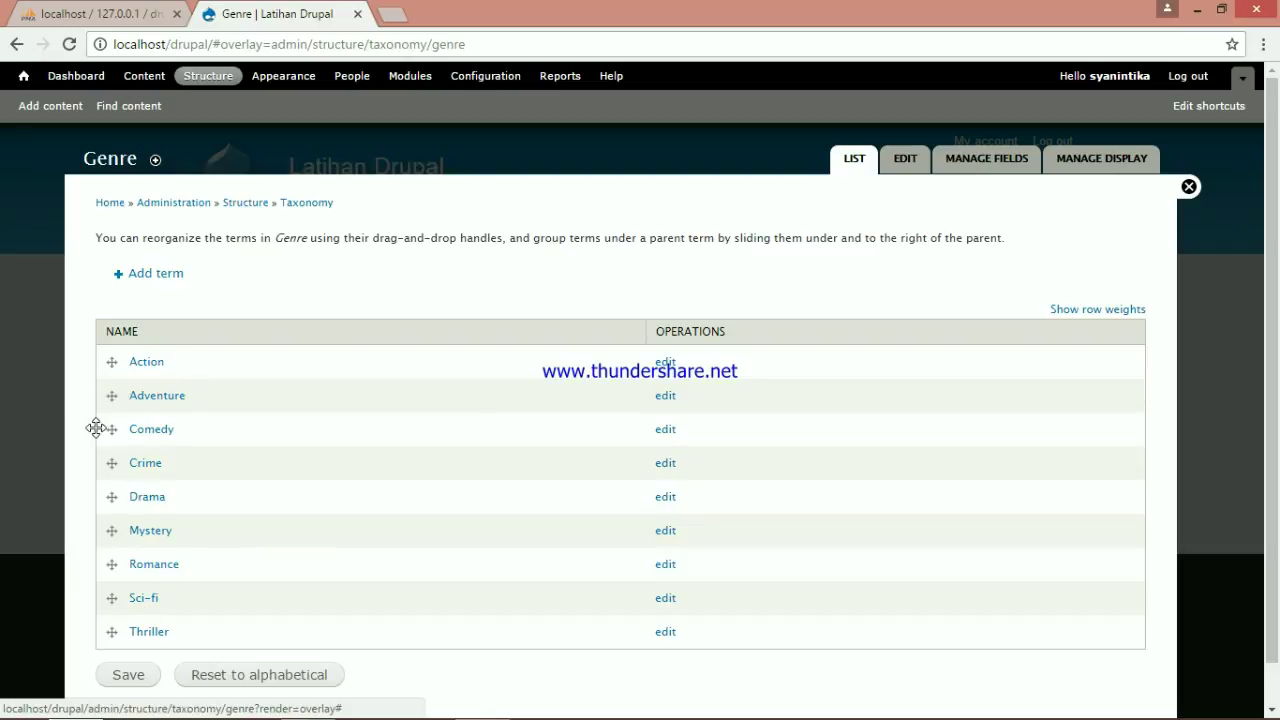
pyautogui.moveTo(104, 429); pyautogui.dragTo(109, 364)
pyautogui.moveTo(110, 549); pyautogui.dragTo(118, 450)
pyautogui.scroll(-1, 116, 557)
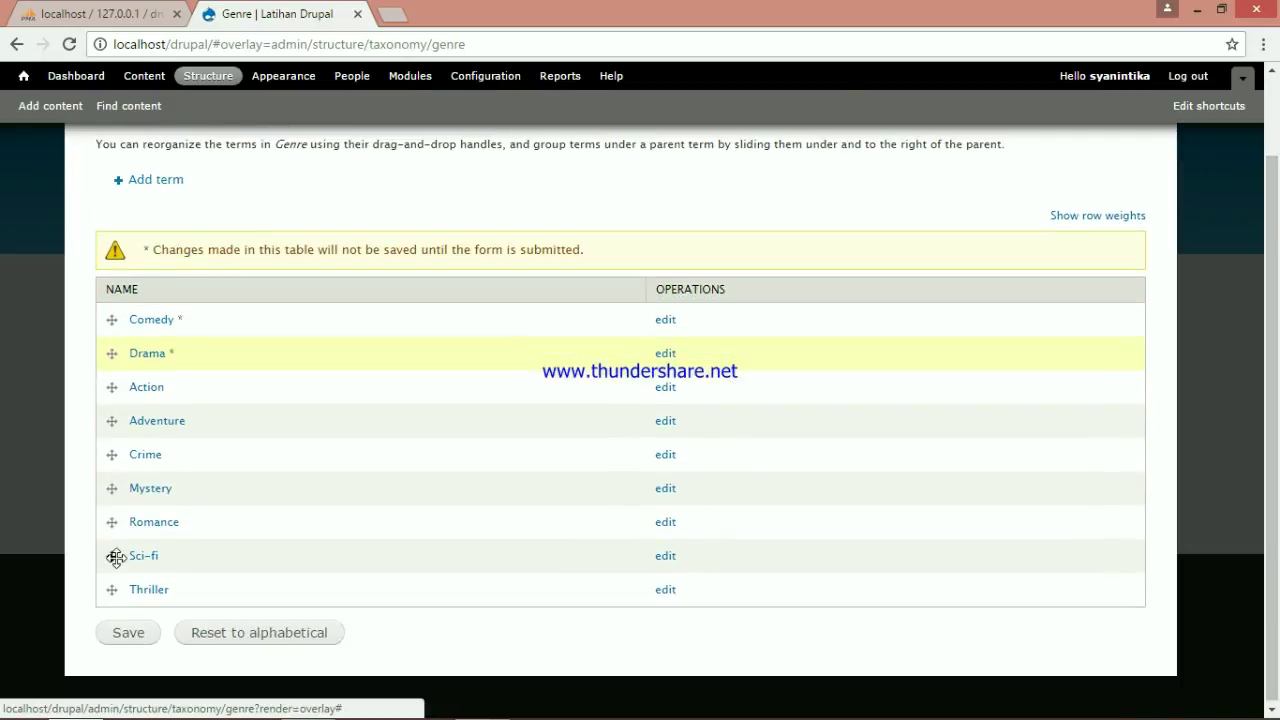
pyautogui.moveTo(116, 557); pyautogui.dragTo(115, 488)
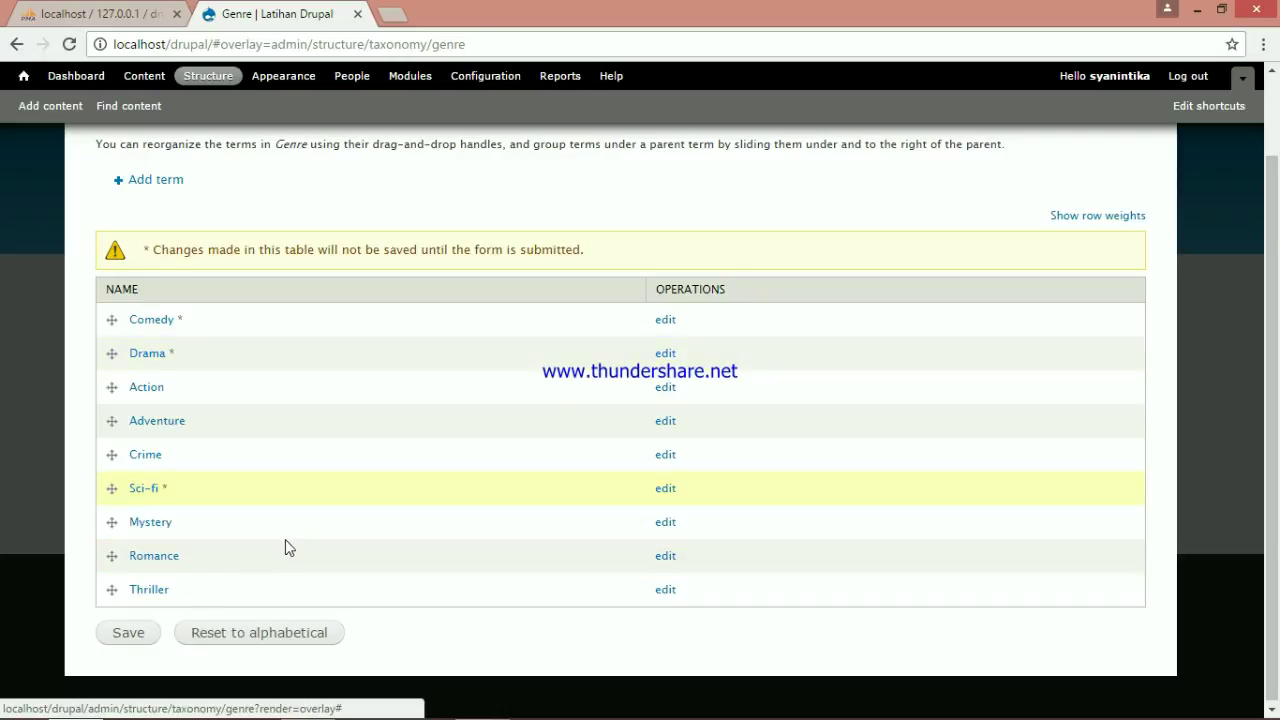
pyautogui.click(128, 643)
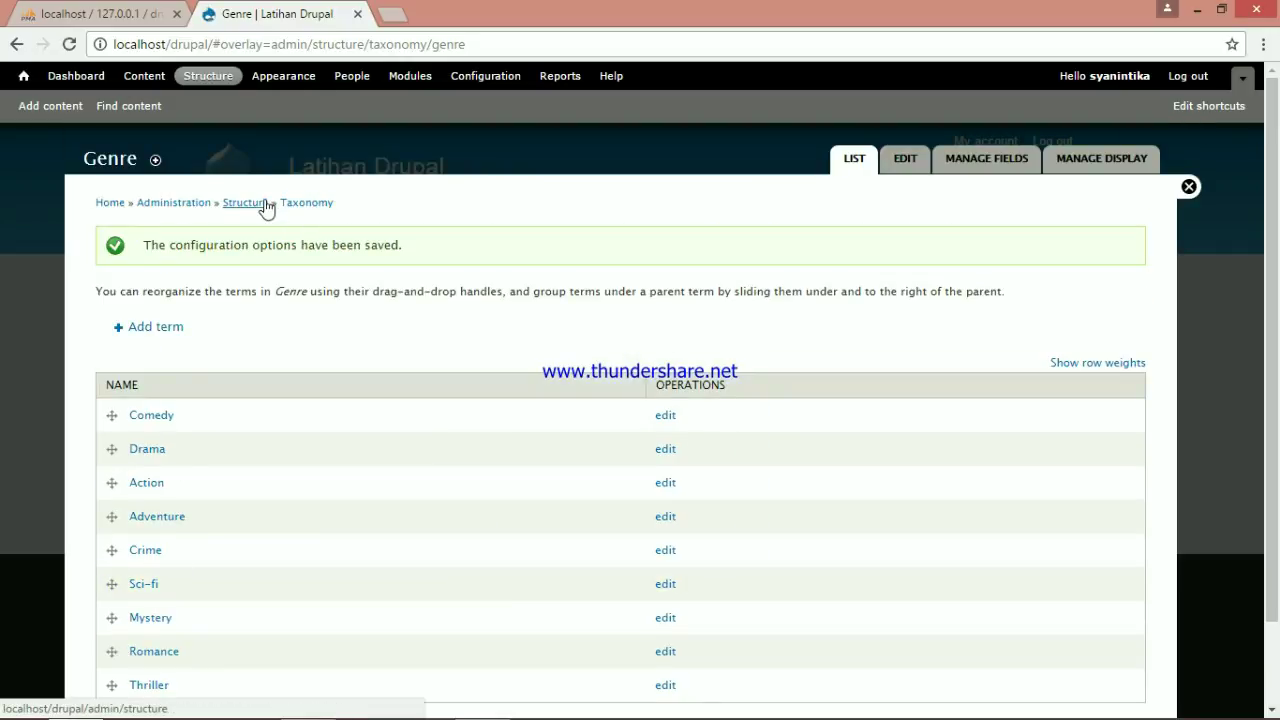
pyautogui.click(265, 205)
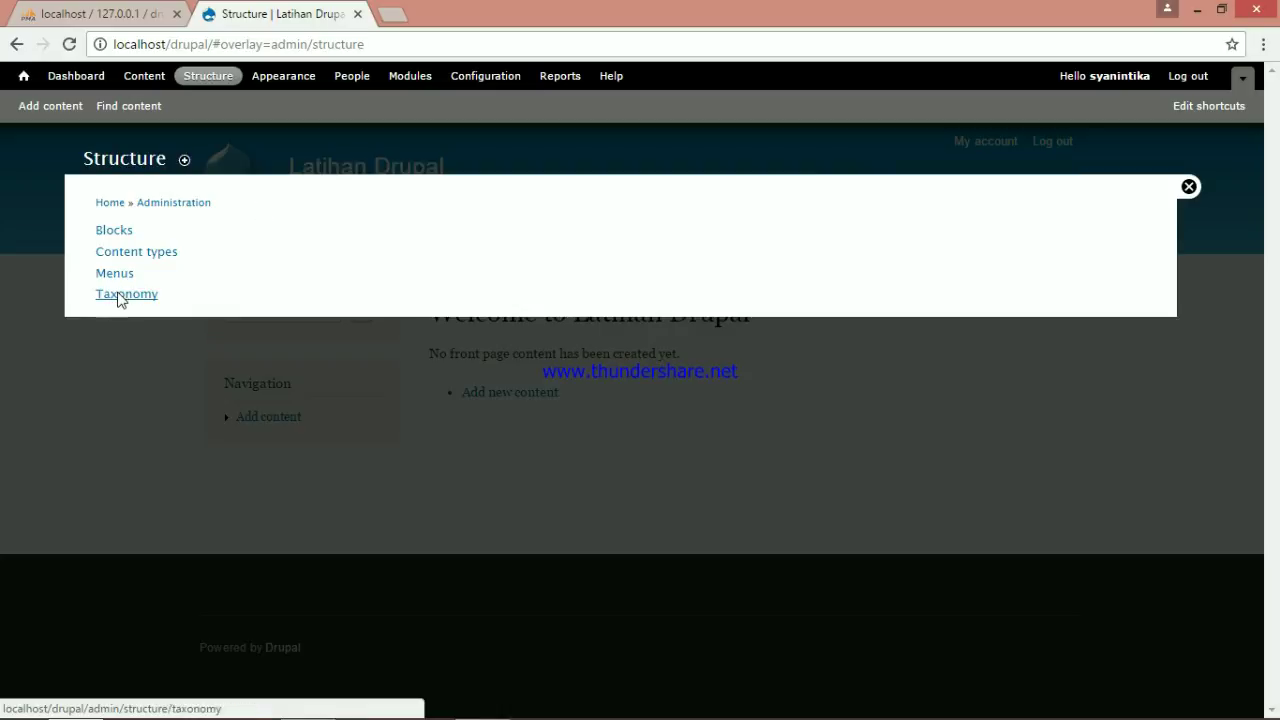
# Create a 'Rated' vocabulary and open its term list
pyautogui.click(118, 296)
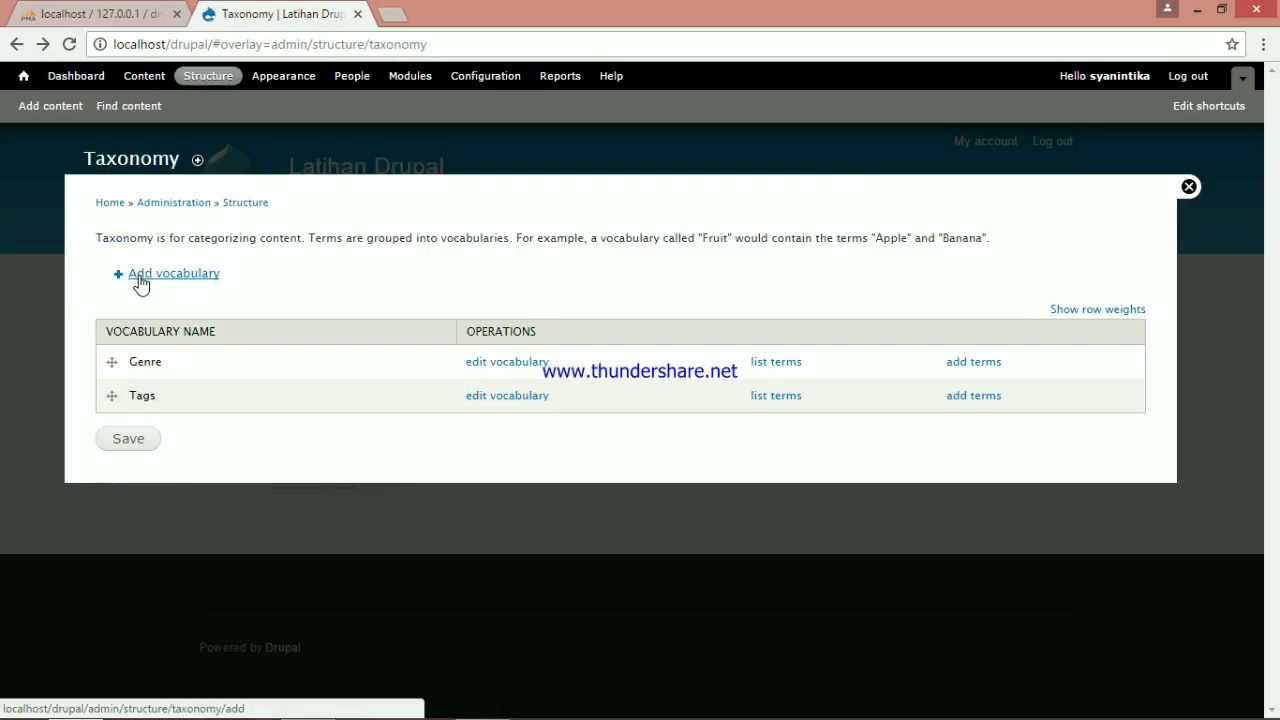
pyautogui.click(141, 283)
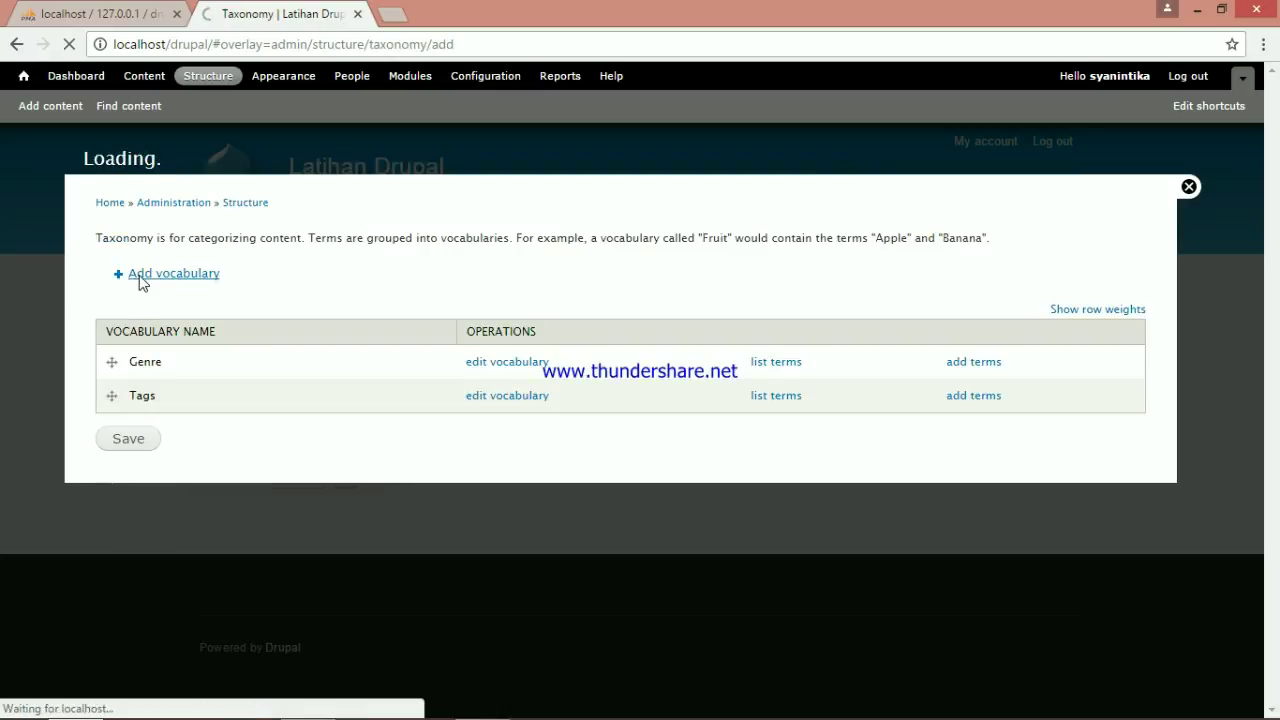
pyautogui.click(239, 253)
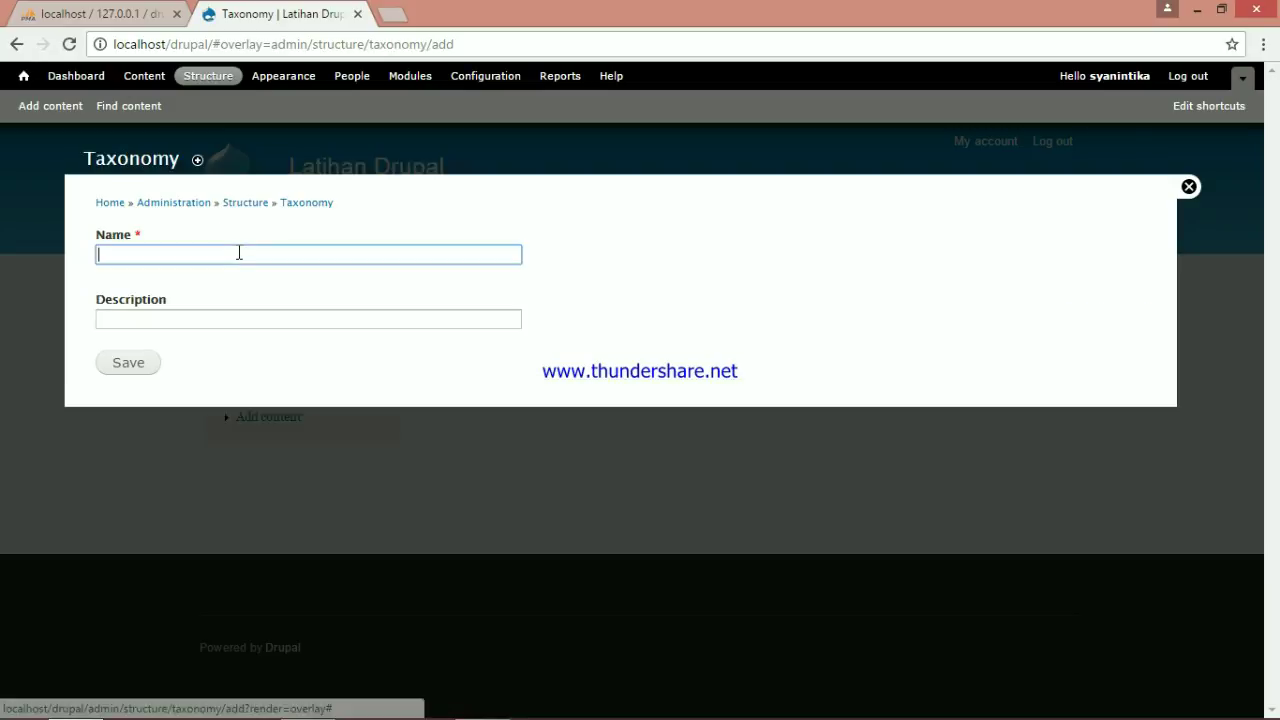
pyautogui.write('Rated')
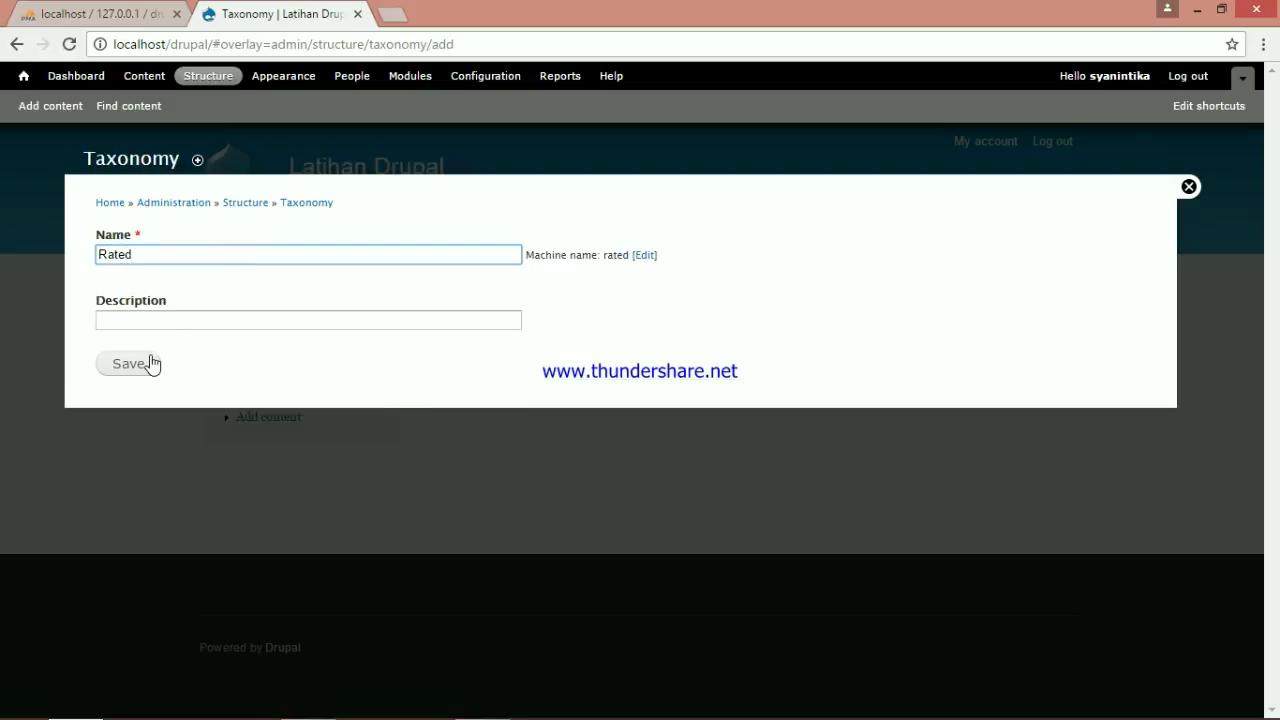
pyautogui.click(154, 364)
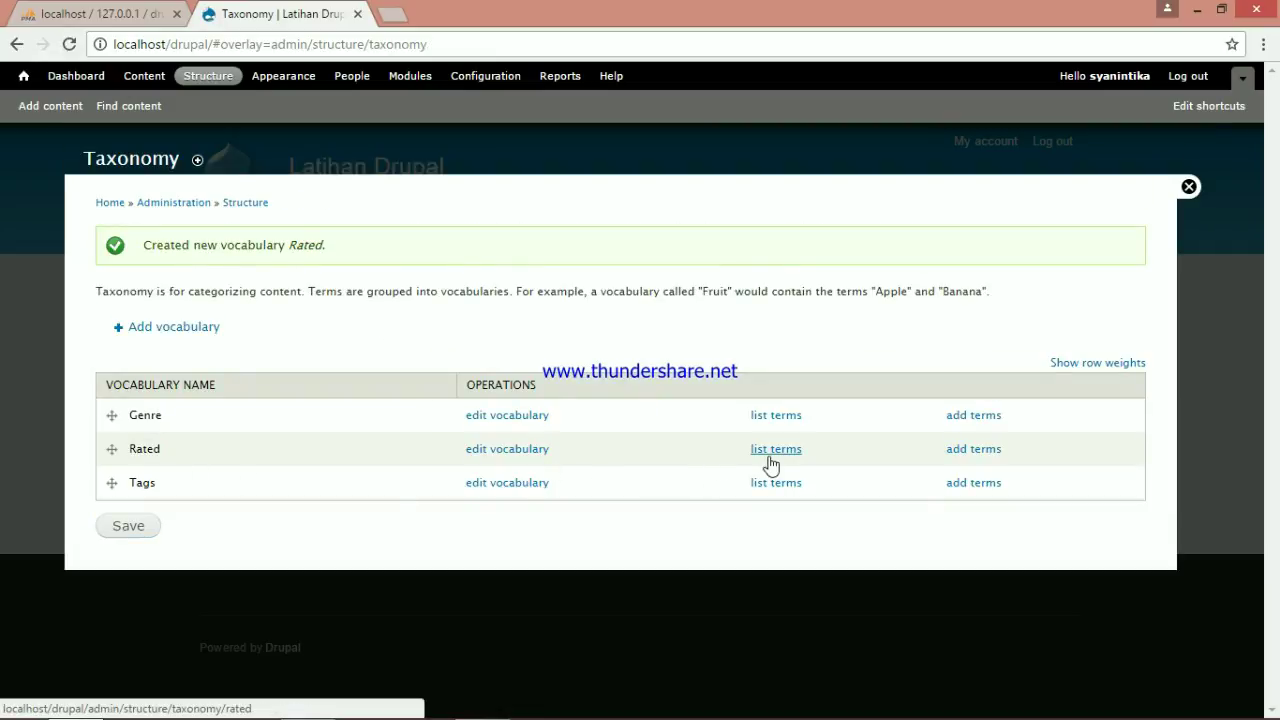
pyautogui.click(770, 458)
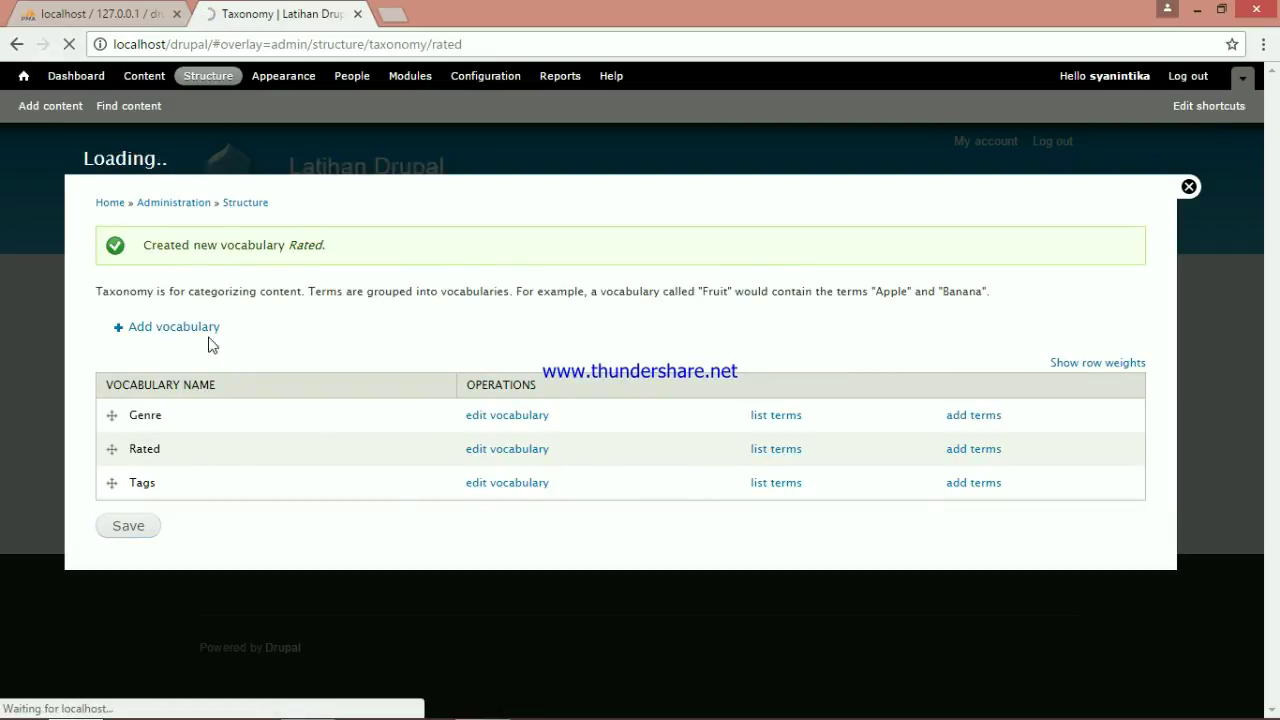
# Add Rated terms G and PG, with PG described as 'Parental Guidance'
pyautogui.click(150, 276)
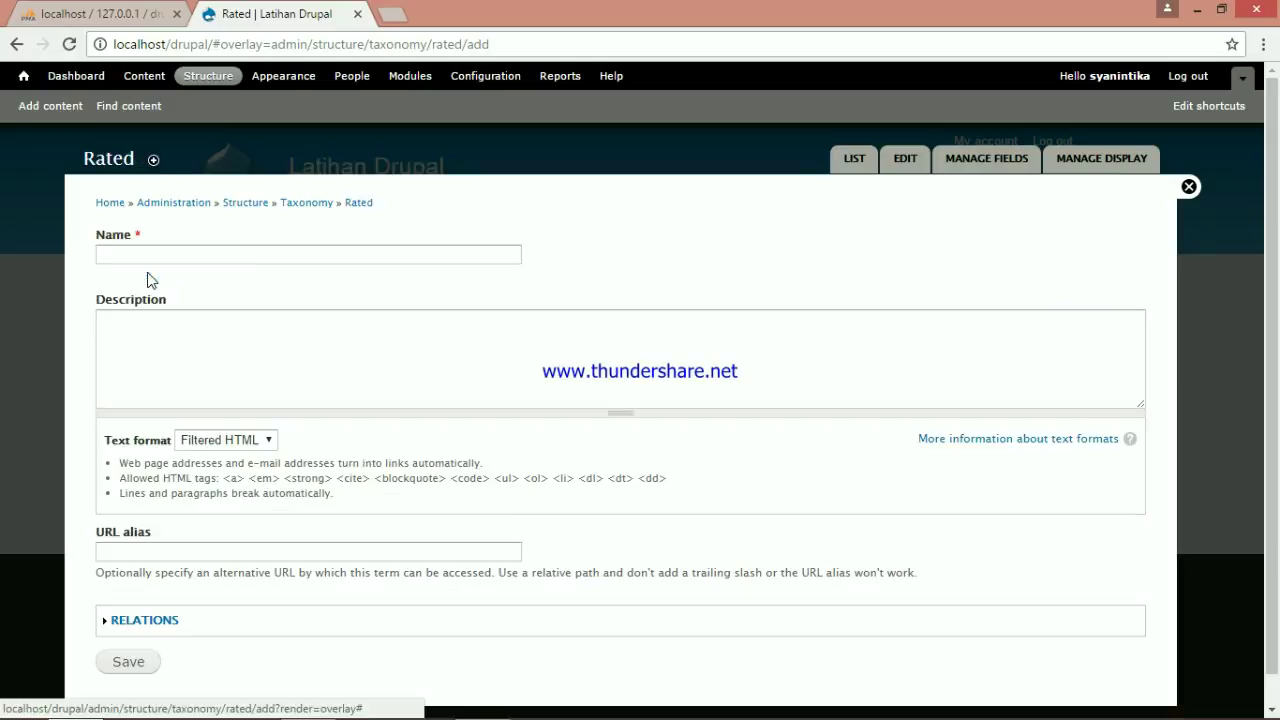
pyautogui.click(236, 258)
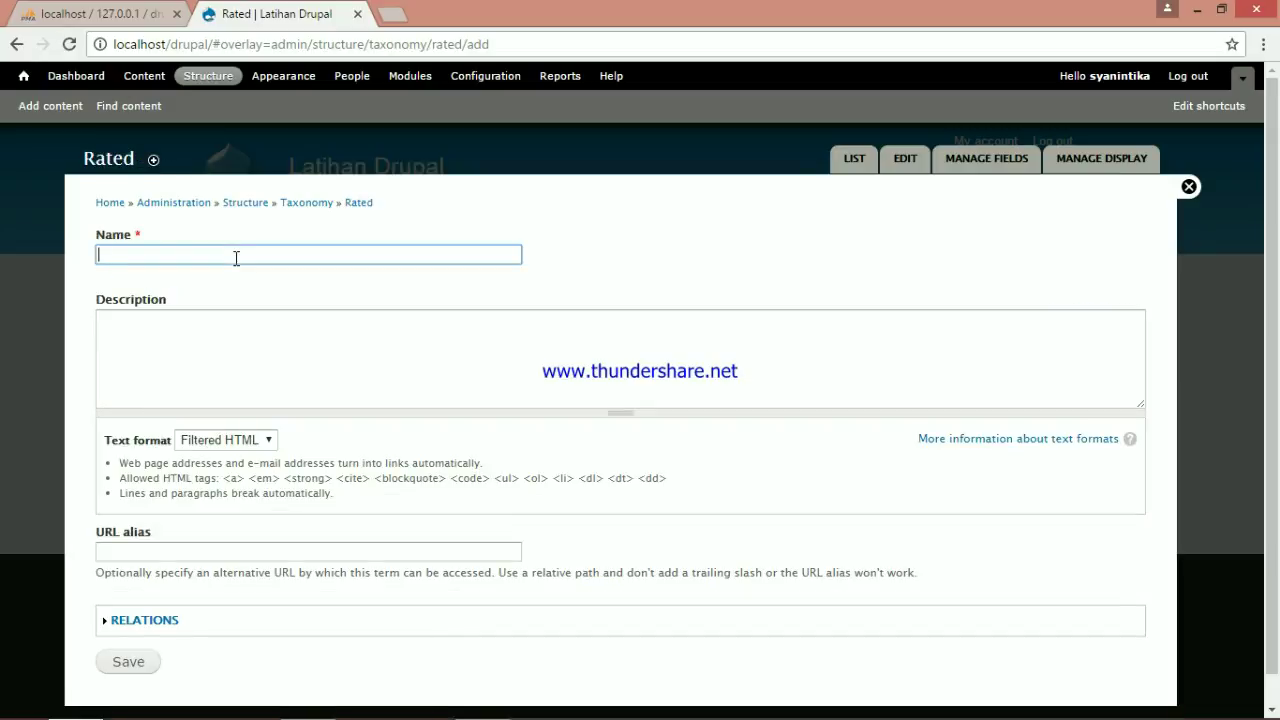
pyautogui.write('G')
pyautogui.click(292, 360)
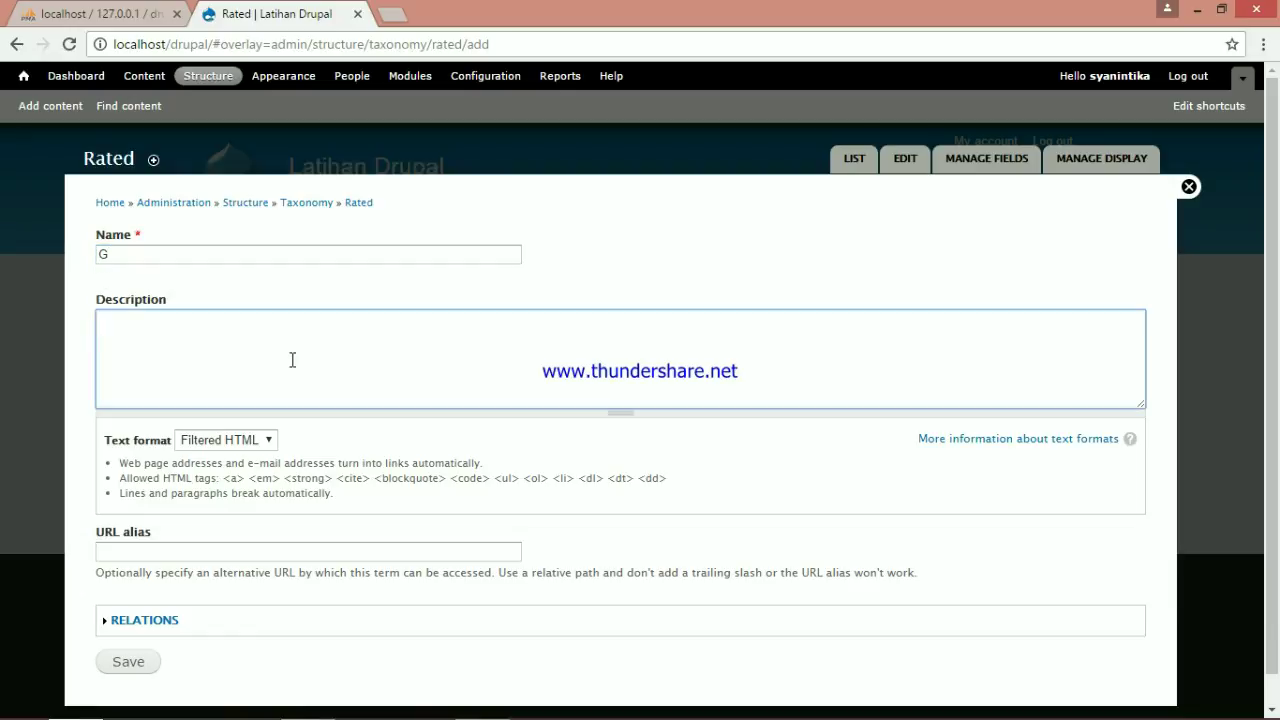
pyautogui.scroll(-1, 200, 560)
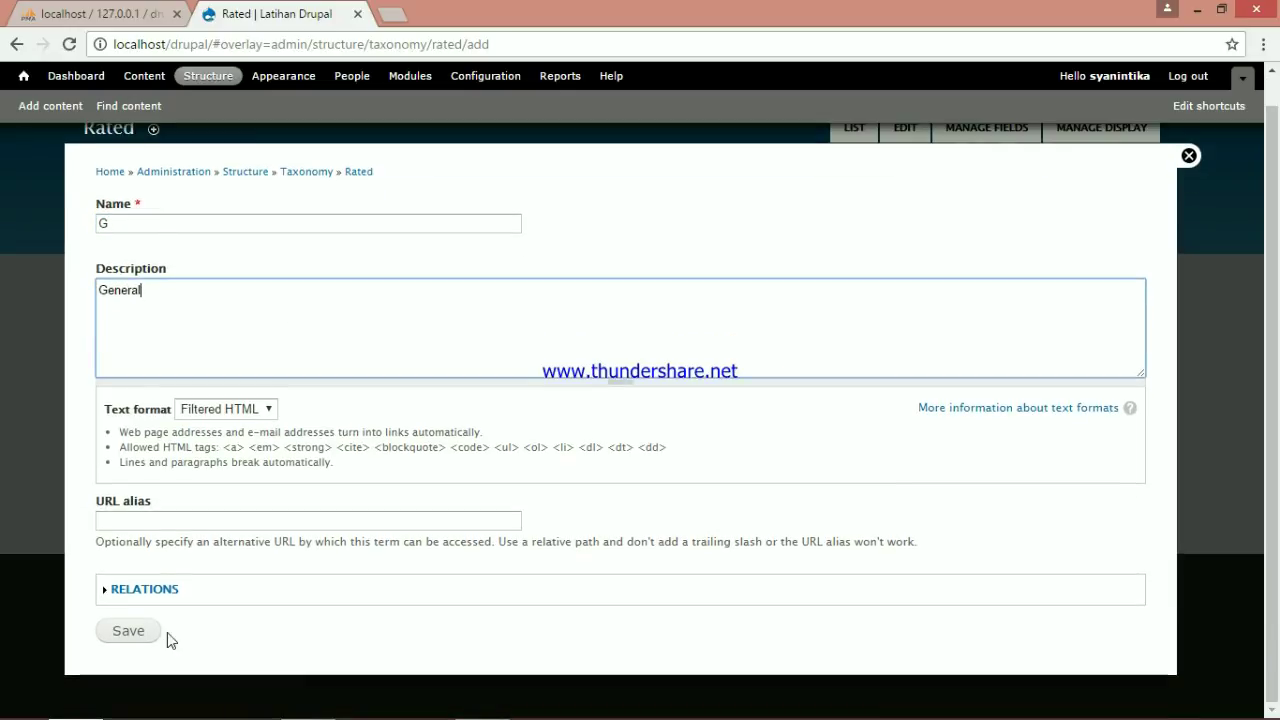
pyautogui.click(150, 629)
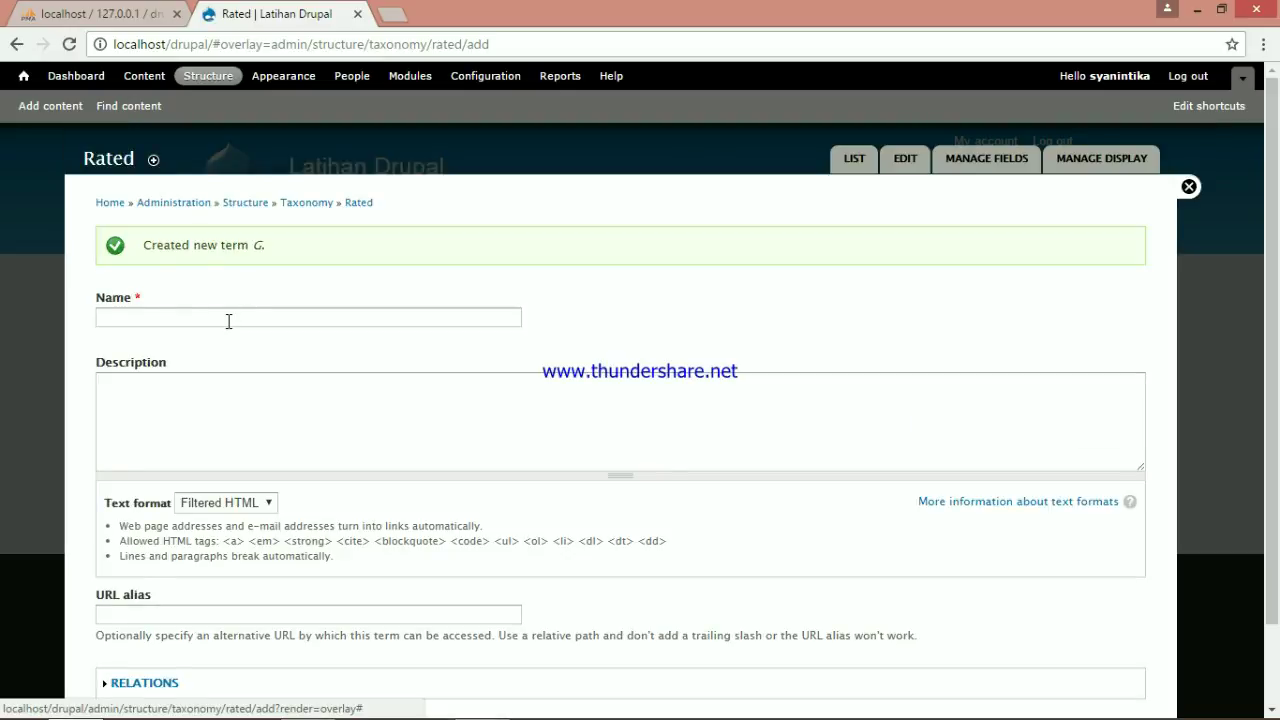
pyautogui.click(229, 320)
pyautogui.write('PG')
pyautogui.click(363, 437)
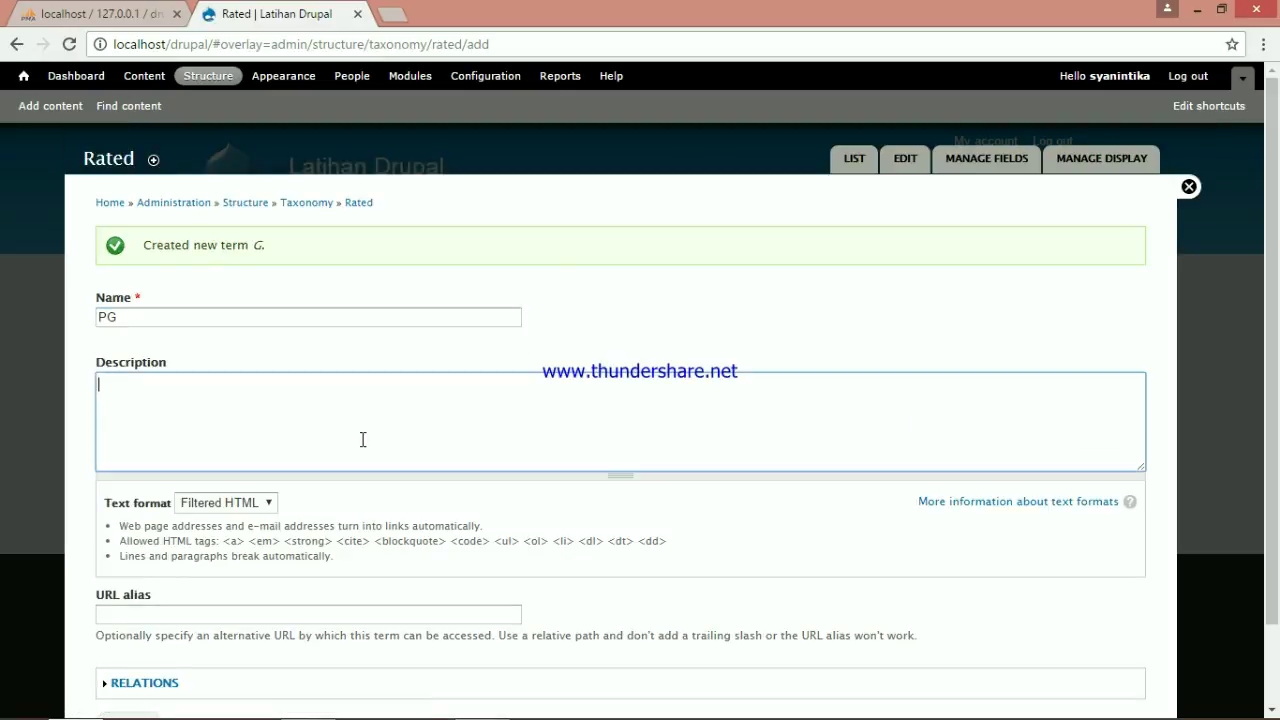
pyautogui.write('Parental Guidance')
pyautogui.scroll(-1, 200, 560)
pyautogui.click(141, 631)
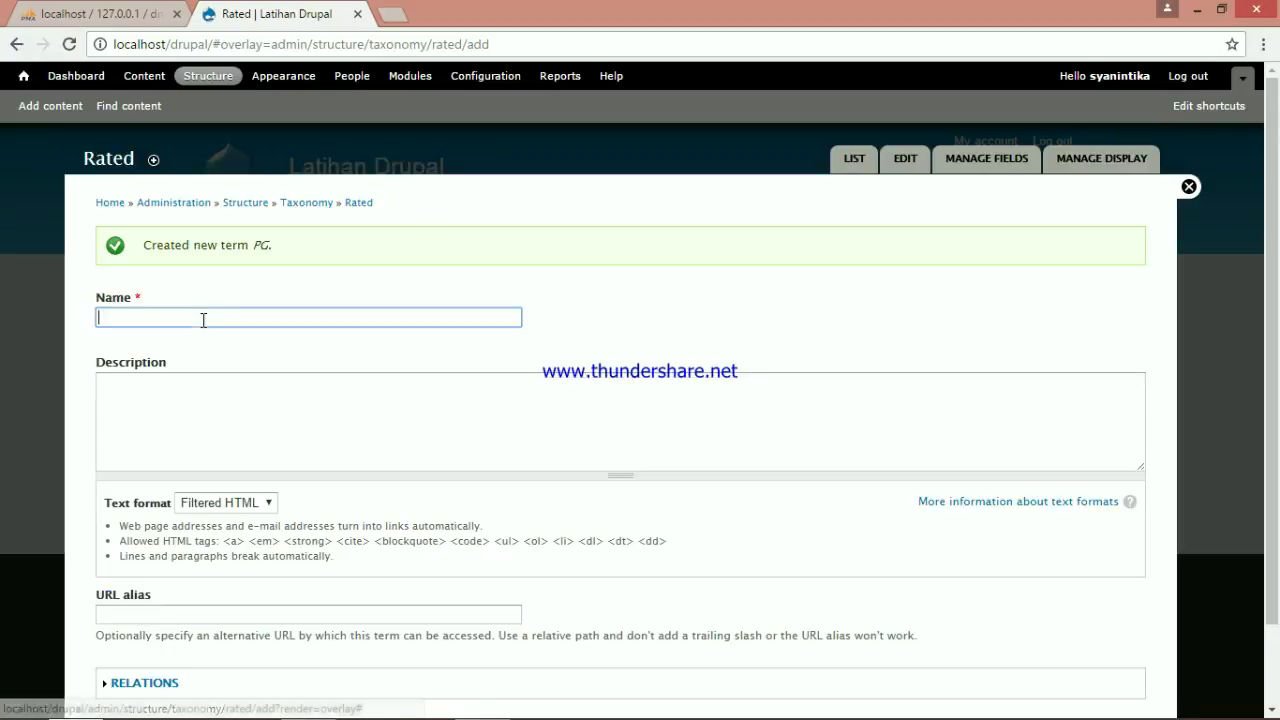
# Add terms R ('Restricted') and PG-13 ('Parental Strongly Caution'), then return to Rated's term list
pyautogui.write('R')
pyautogui.click(271, 400)
pyautogui.write('Restricted')
pyautogui.scroll(-1, 342, 293)
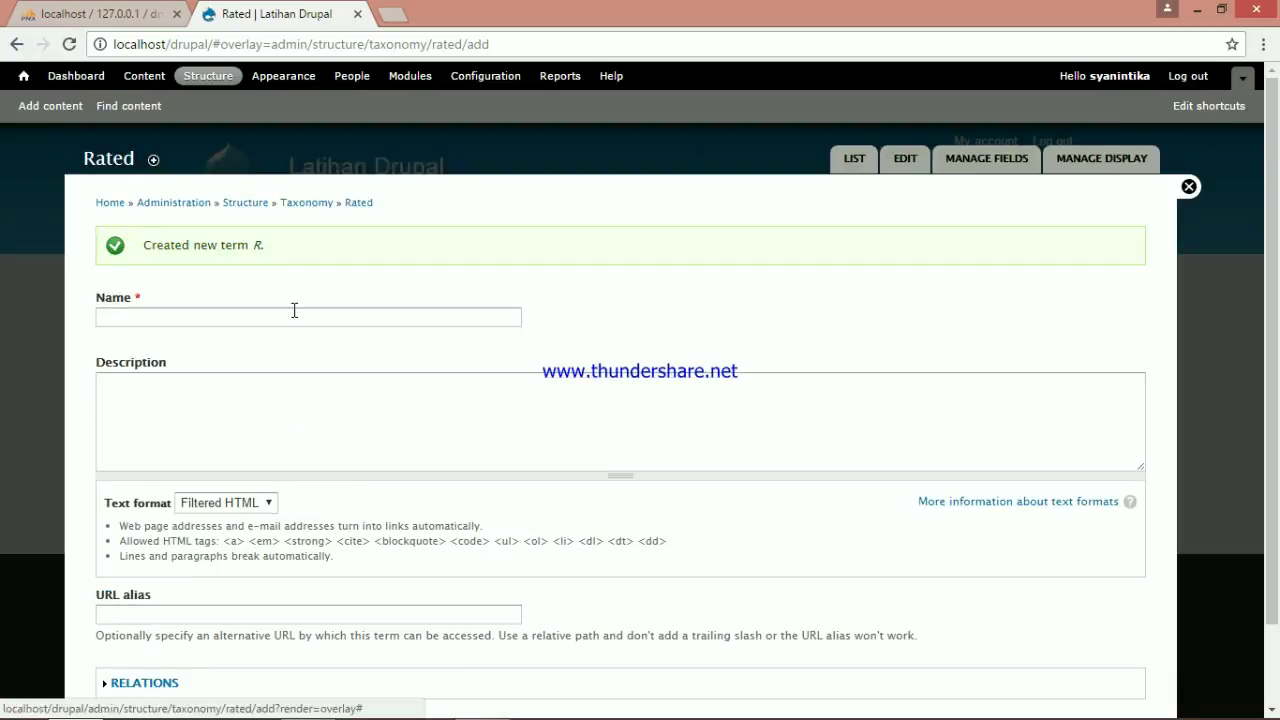
pyautogui.click(292, 314)
pyautogui.write('PG-13')
pyautogui.click(343, 436)
pyautogui.write('Parental Strongly Caution')
pyautogui.scroll(-2, 200, 534)
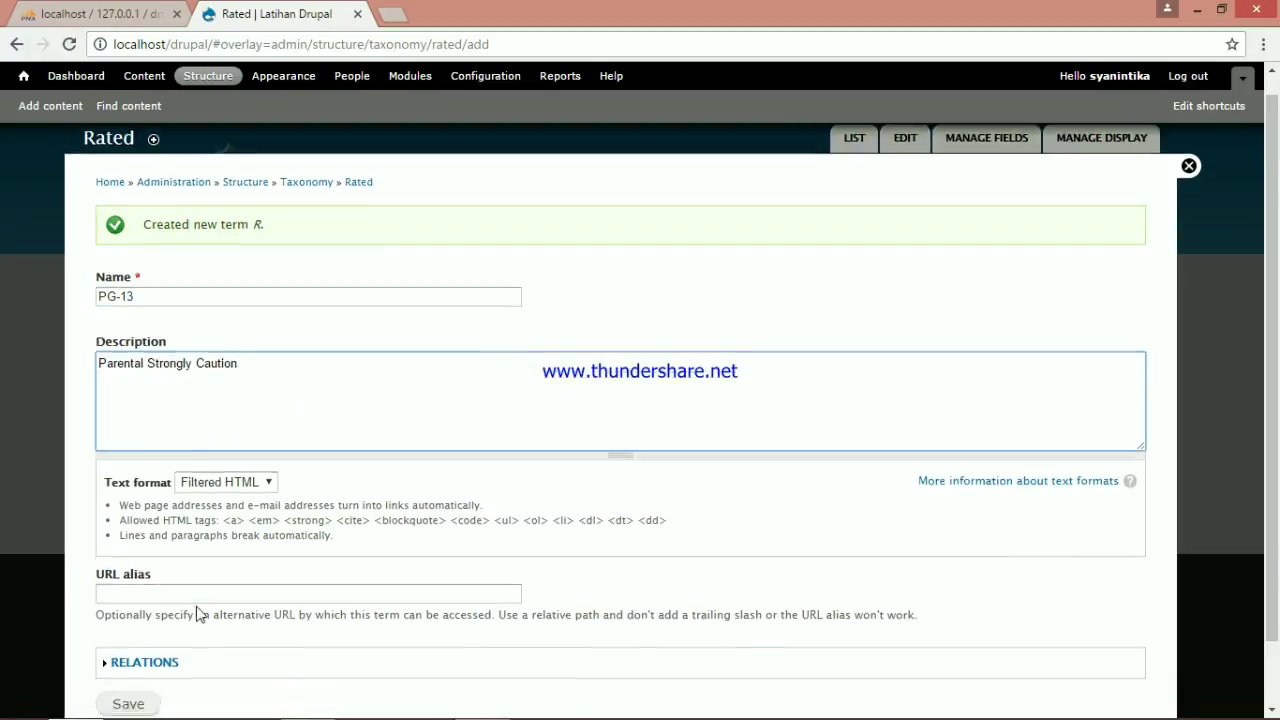
pyautogui.click(150, 632)
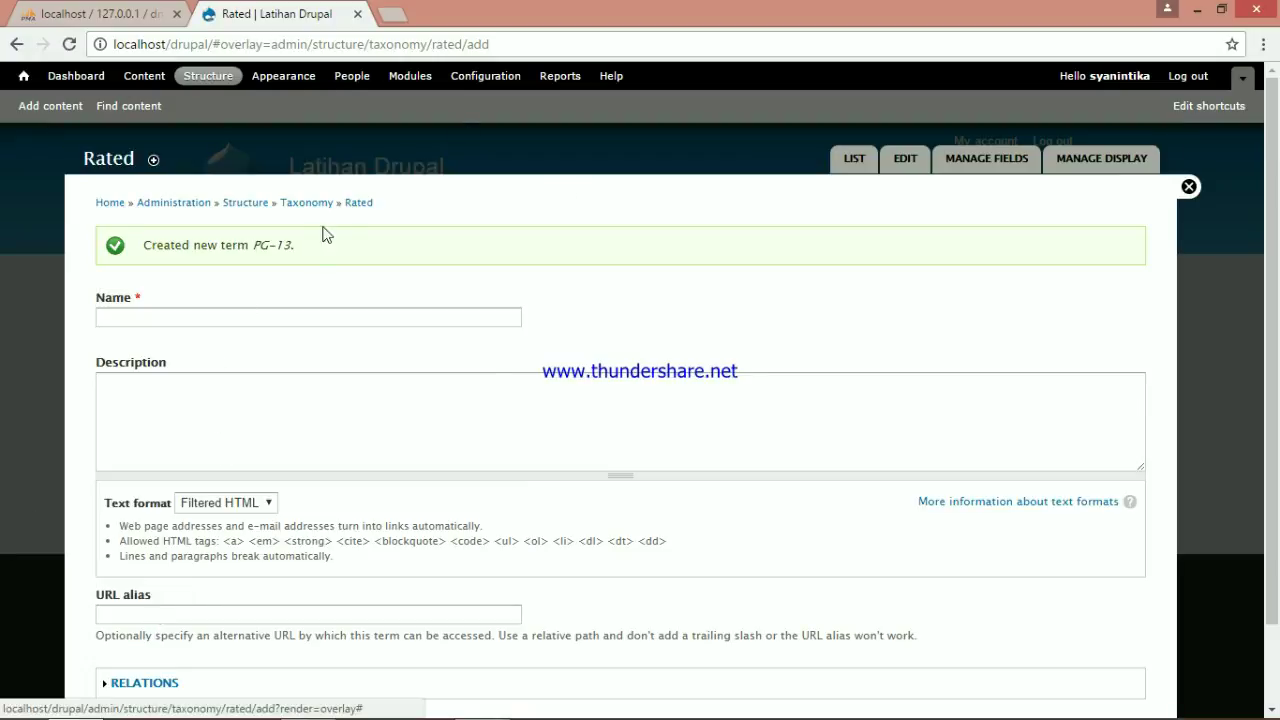
pyautogui.click(352, 206)
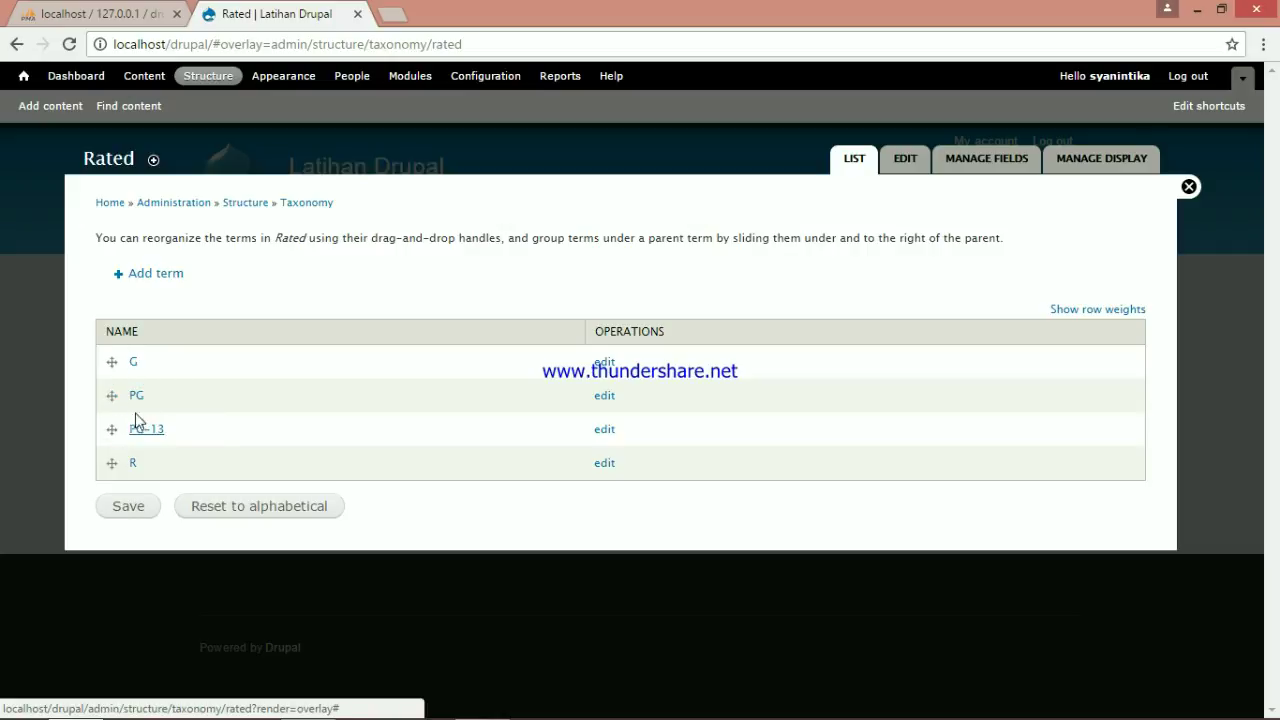
# Save the Rated term order as PG, PG-13, R, G and return to Structure
pyautogui.click(138, 510)
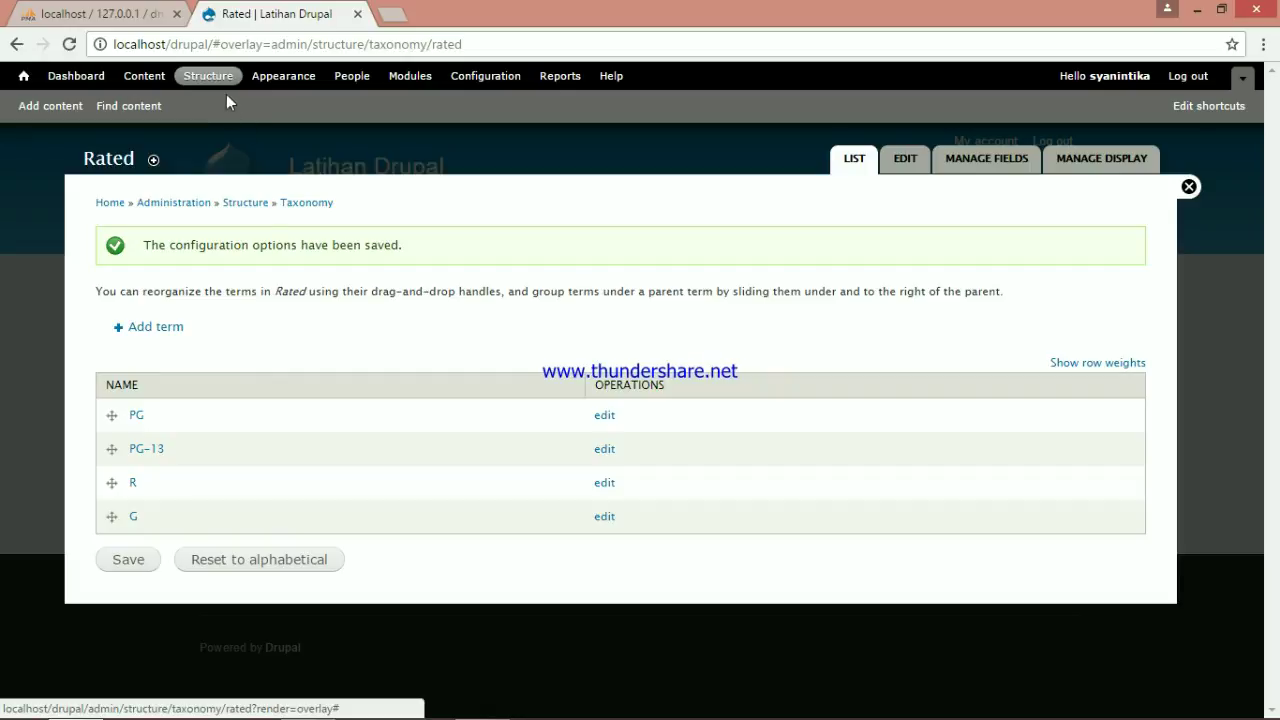
pyautogui.click(211, 78)
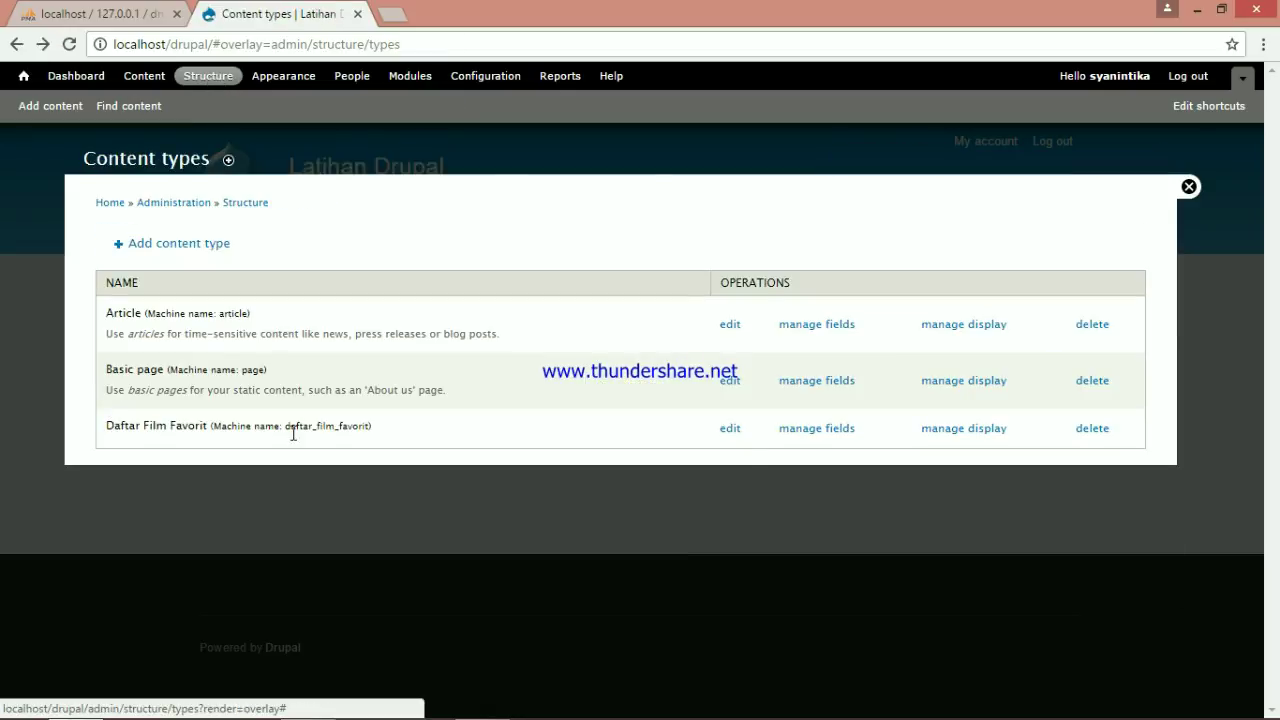
# Add a 'Genre' field to Daftar Film Favorit as a Term reference with check boxes/radio buttons
pyautogui.click(823, 432)
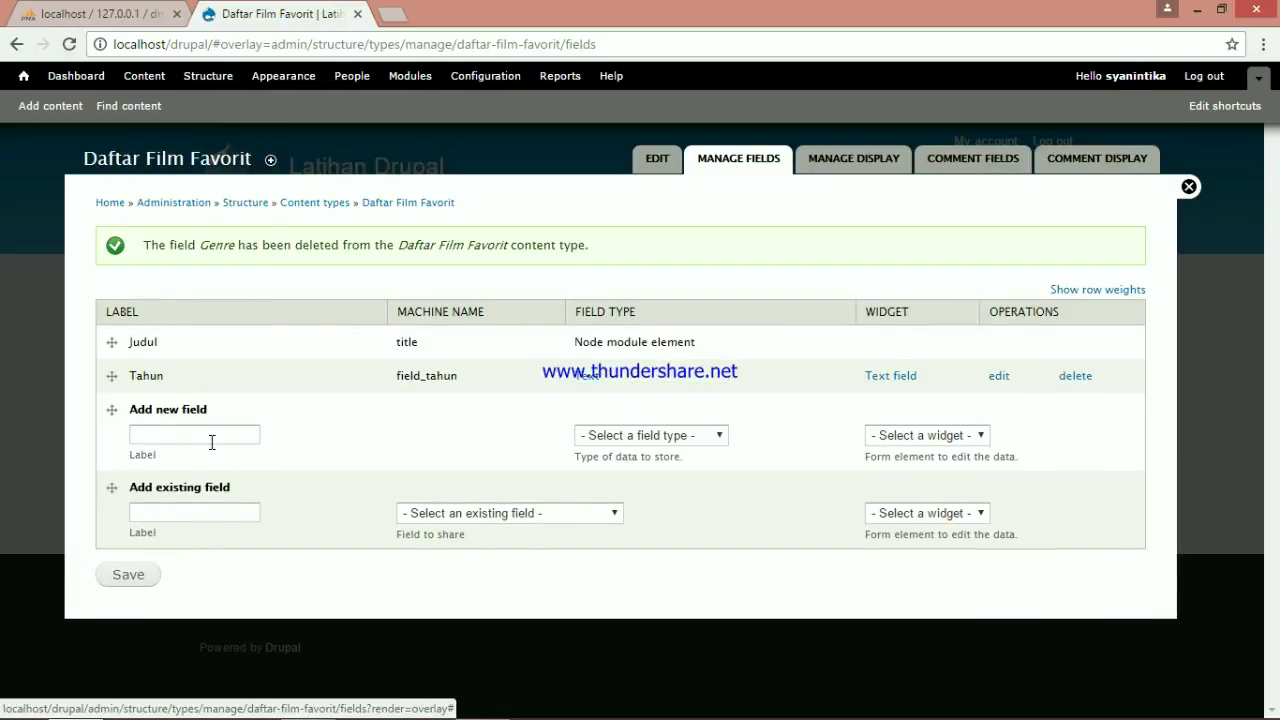
pyautogui.click(214, 436)
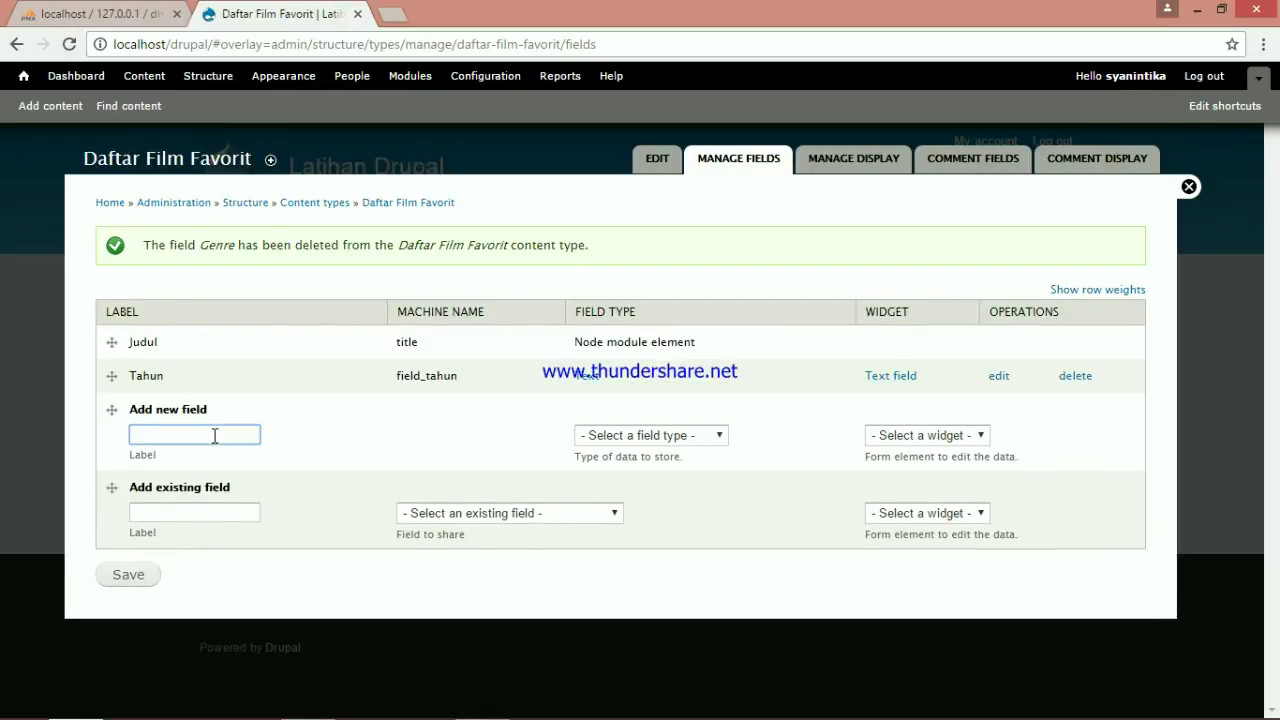
pyautogui.write('Genre')
pyautogui.click(723, 442)
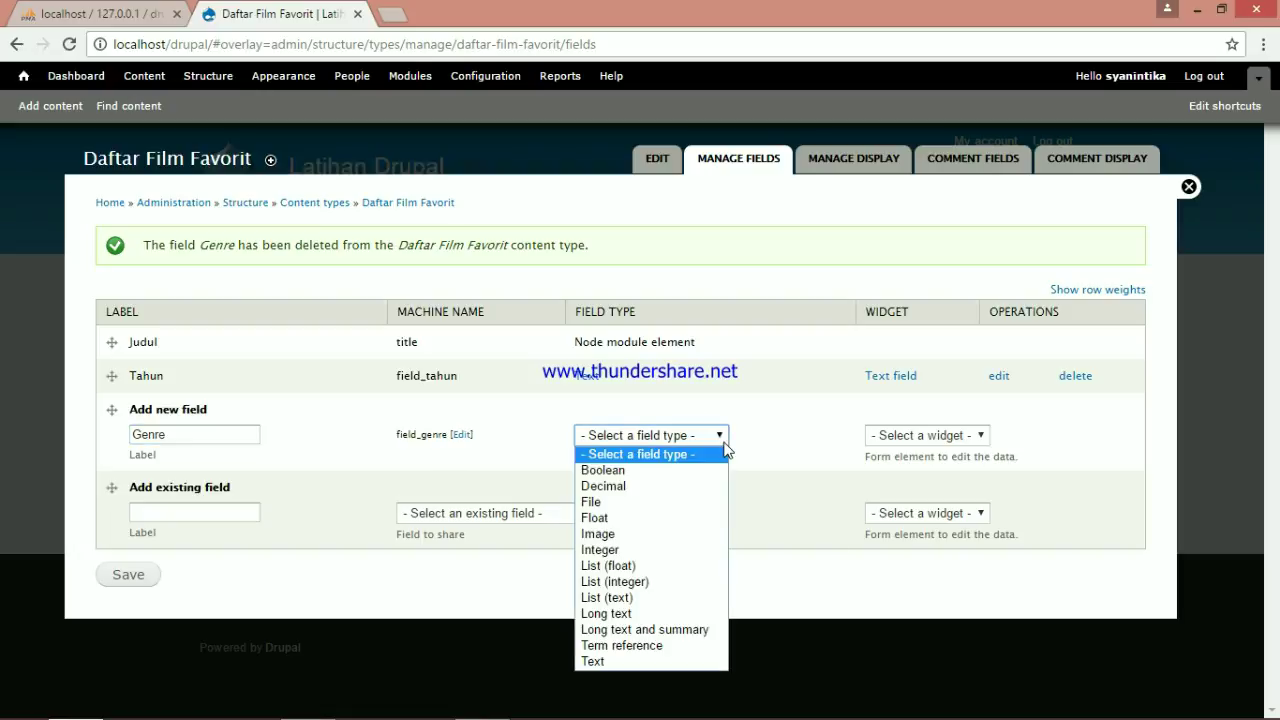
pyautogui.click(657, 646)
pyautogui.click(1004, 436)
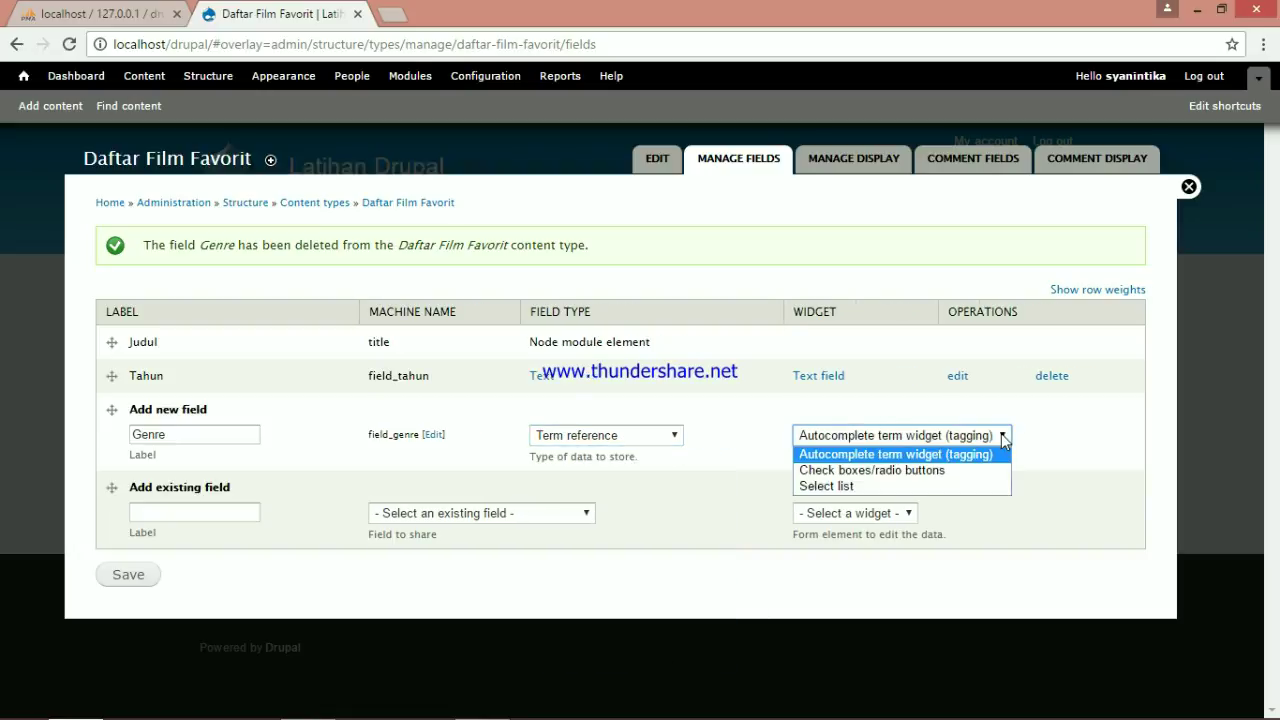
pyautogui.click(957, 470)
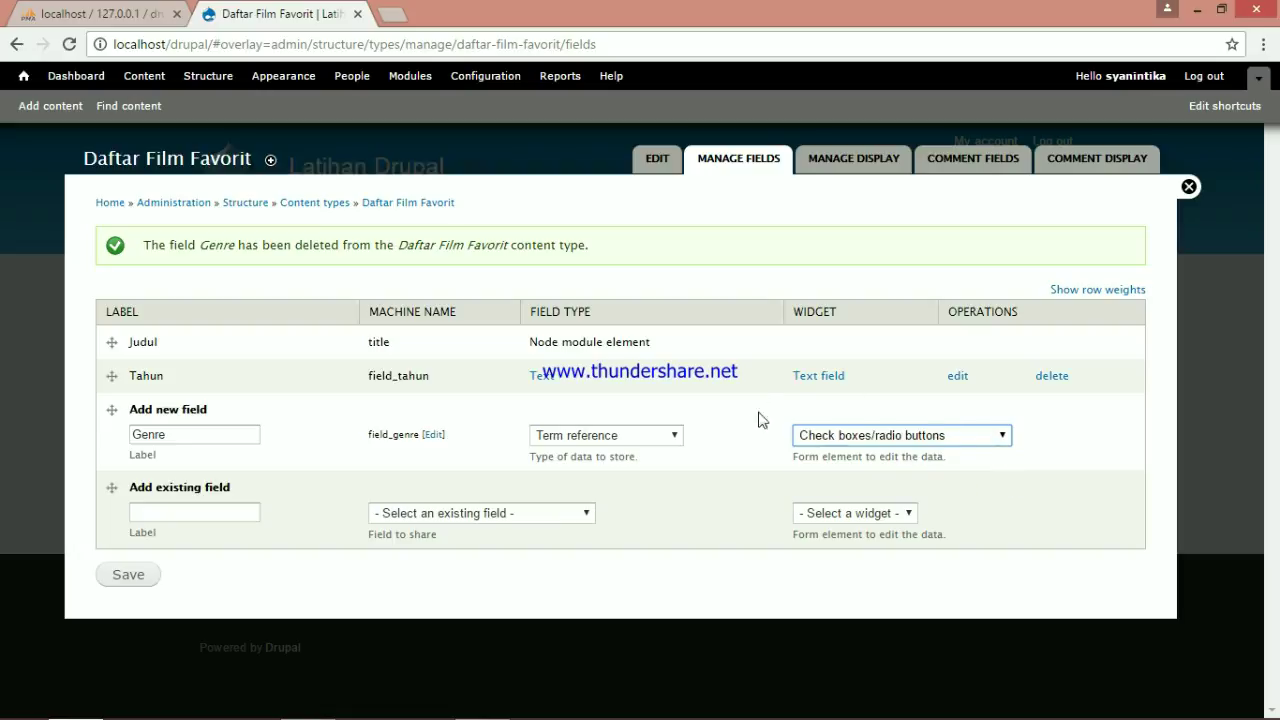
pyautogui.click(141, 578)
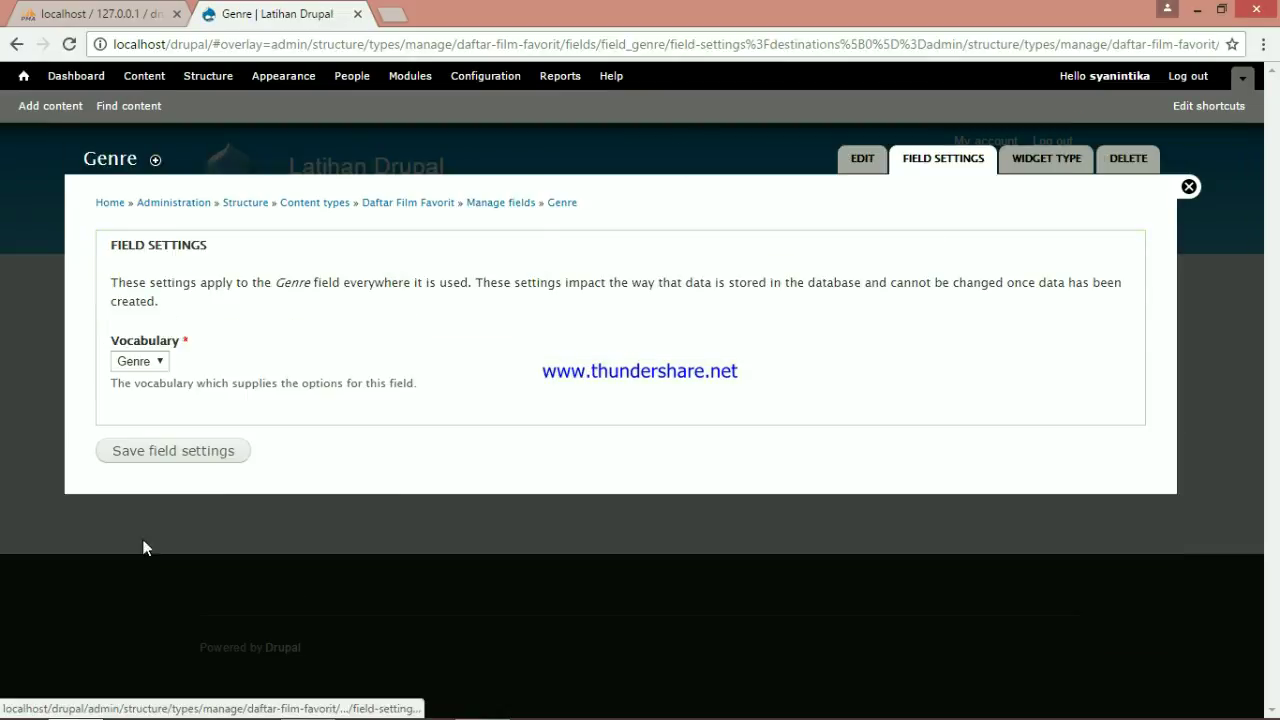
# Keep the Genre vocabulary, make the Genre field required, and allow unlimited values
pyautogui.click(151, 465)
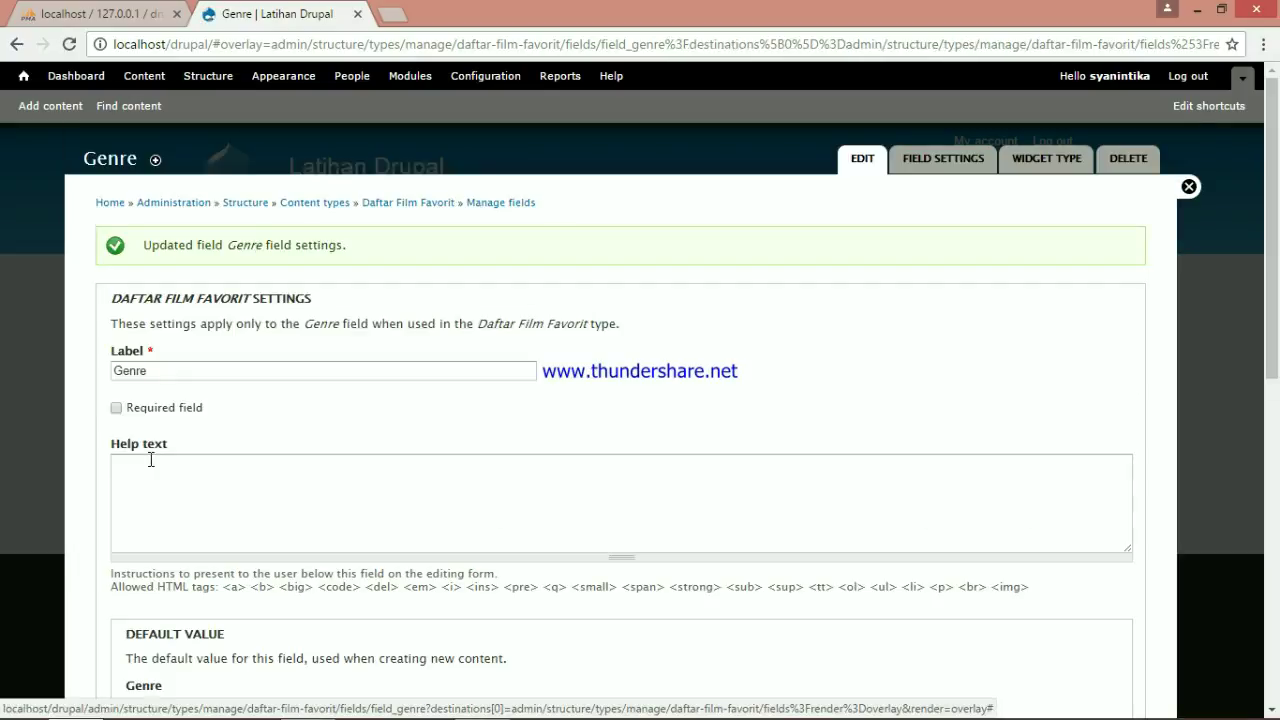
pyautogui.click(116, 408)
pyautogui.scroll(-5, 118, 414)
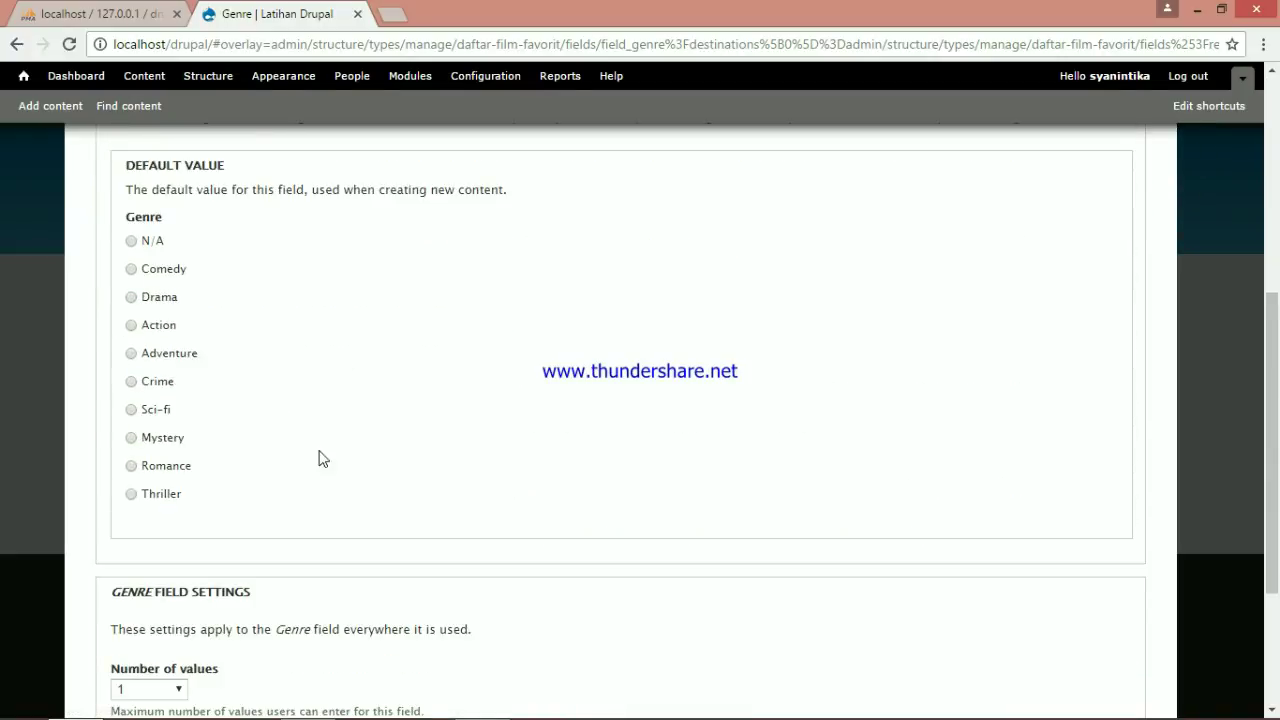
pyautogui.scroll(-2, 229, 400)
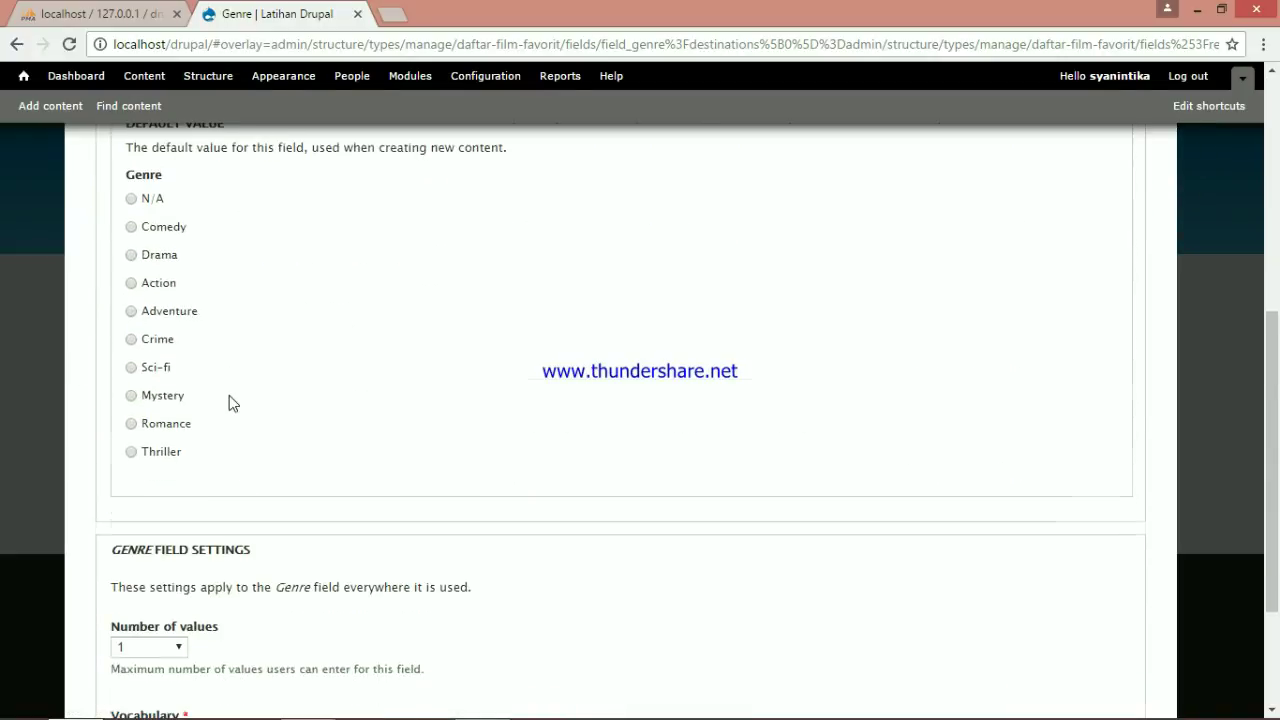
pyautogui.click(180, 503)
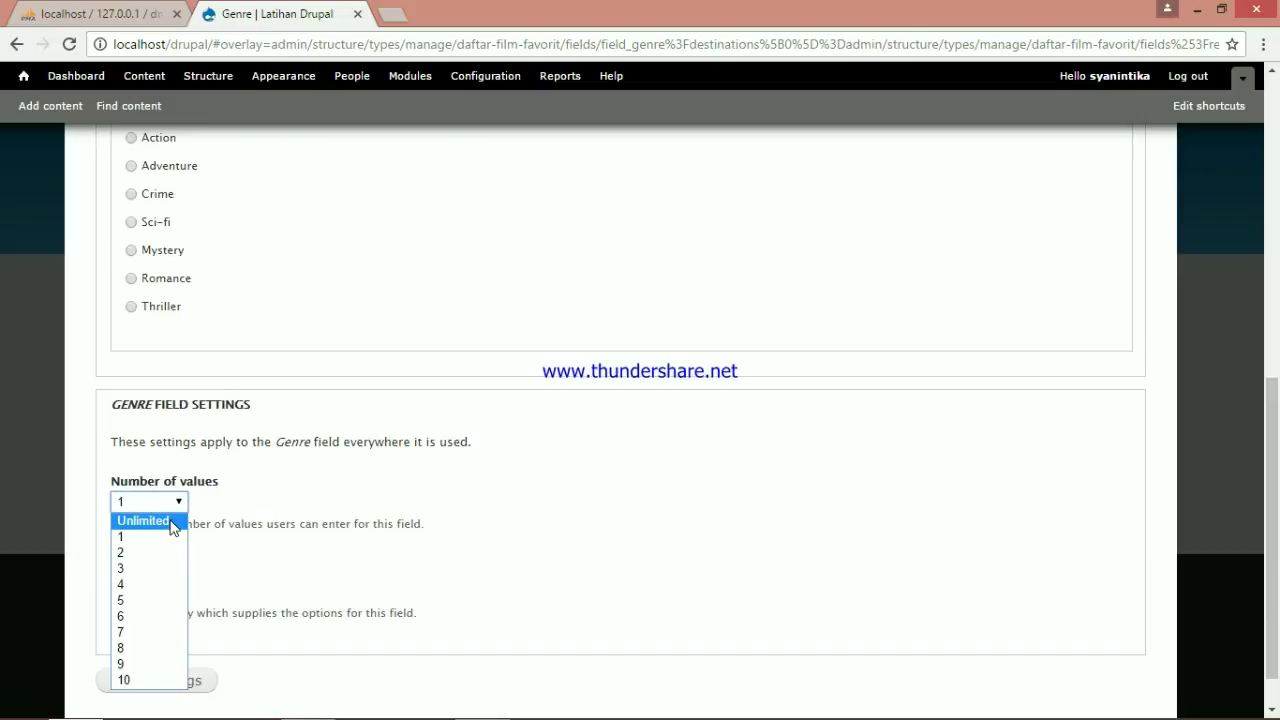
pyautogui.click(168, 521)
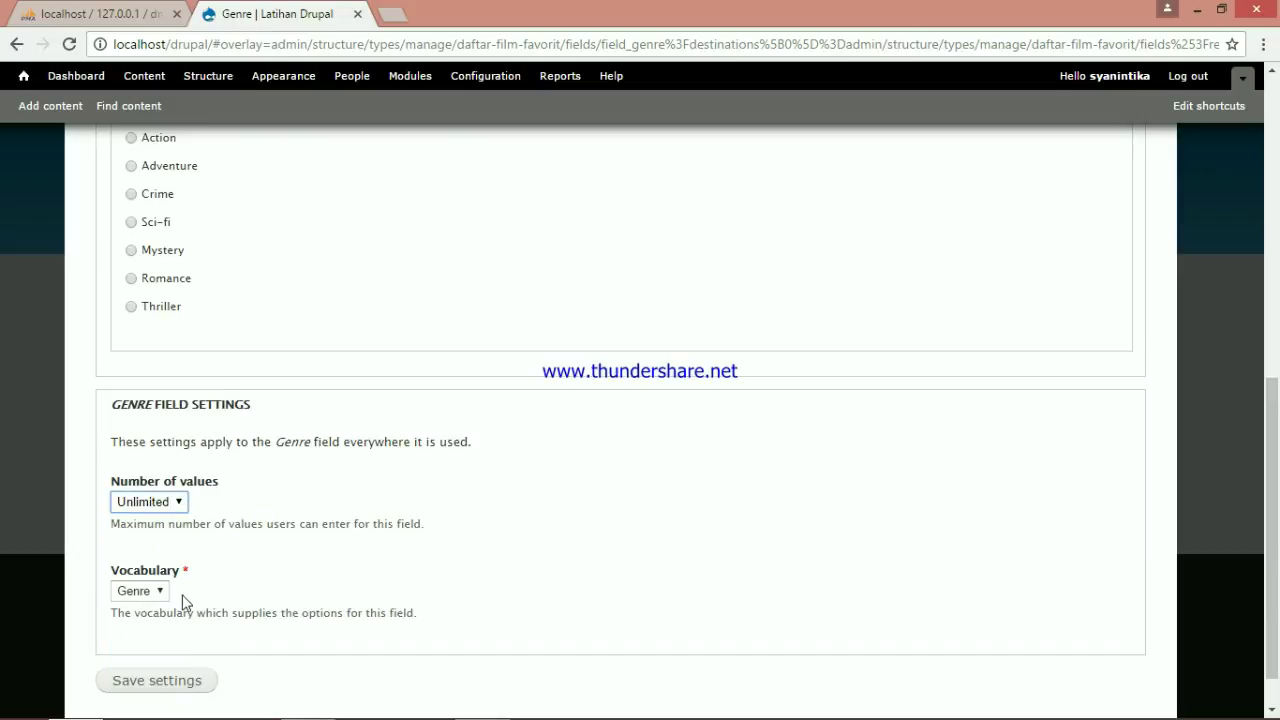
pyautogui.click(179, 682)
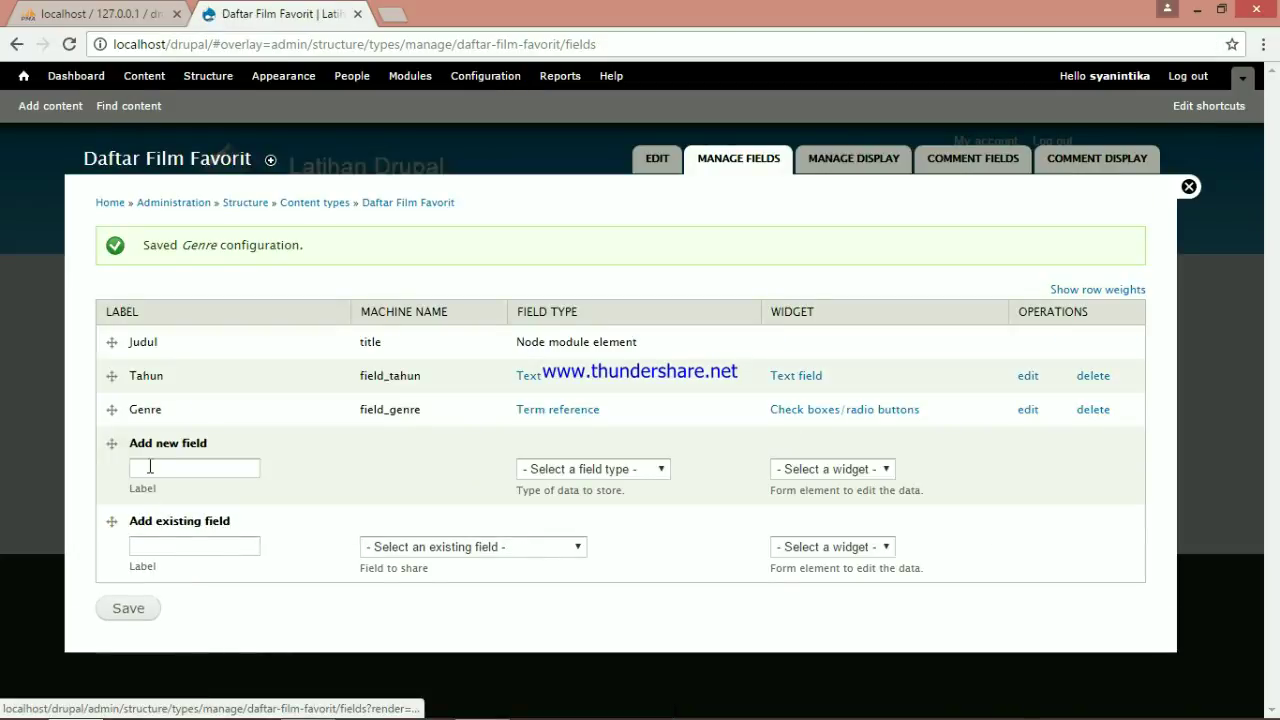
# Create a 'Rated' field of type Term reference using a select list widget
pyautogui.click(169, 476)
pyautogui.write('Rated')
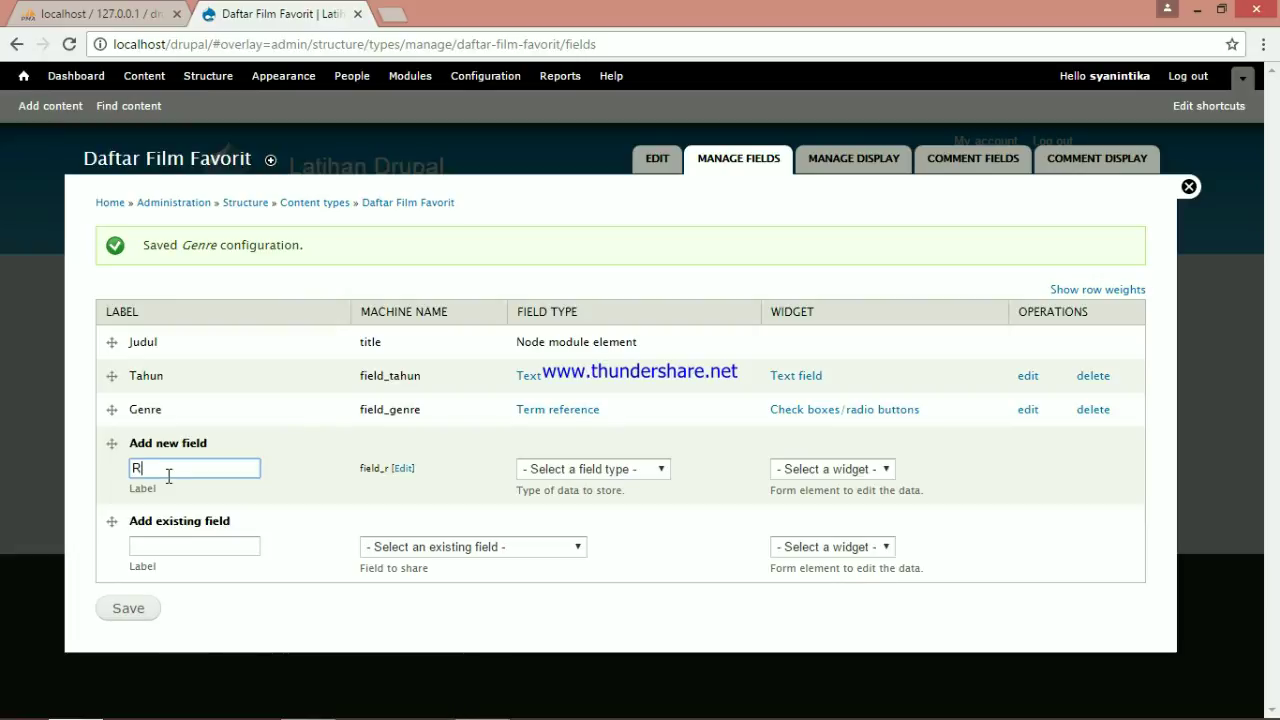
pyautogui.click(658, 474)
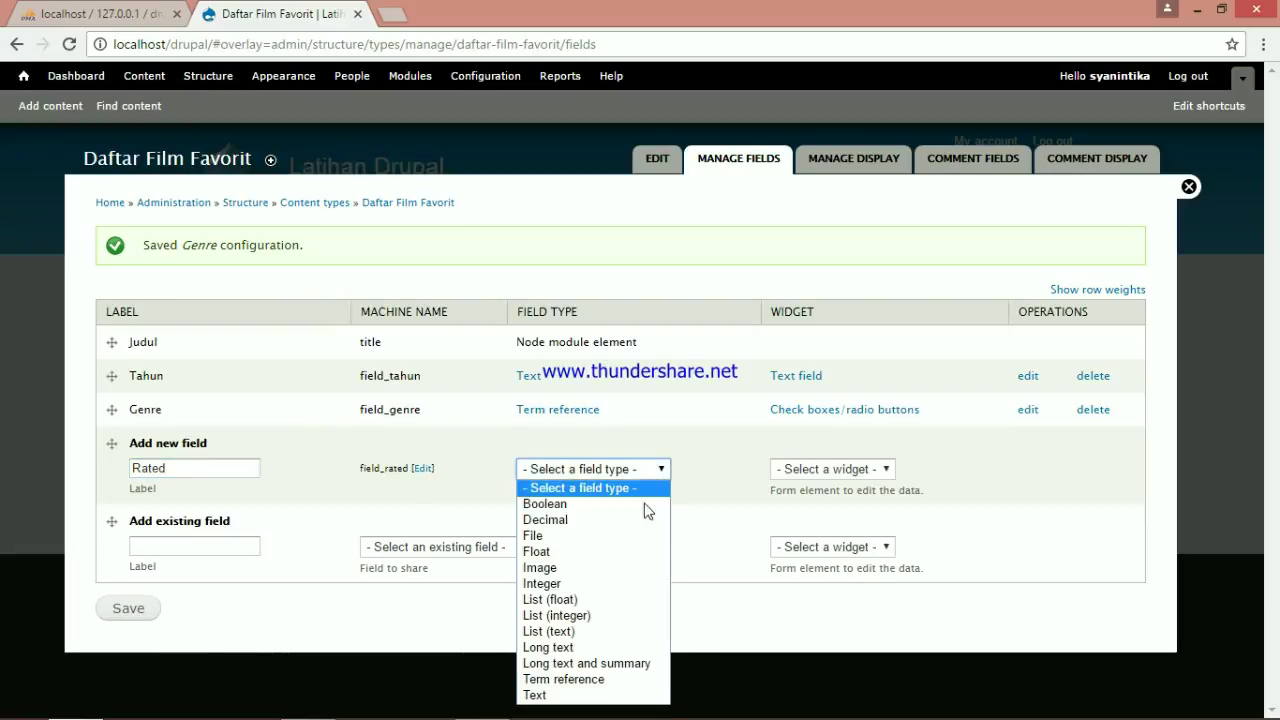
pyautogui.click(600, 679)
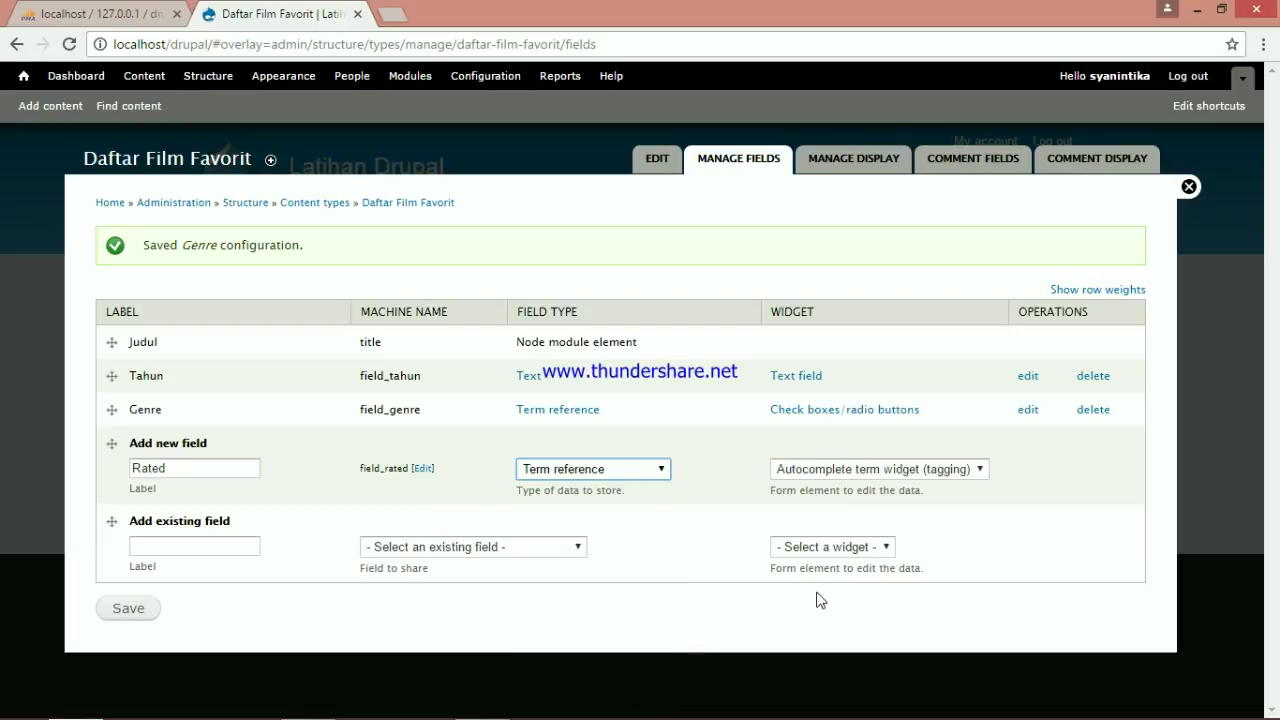
pyautogui.click(980, 470)
pyautogui.click(918, 518)
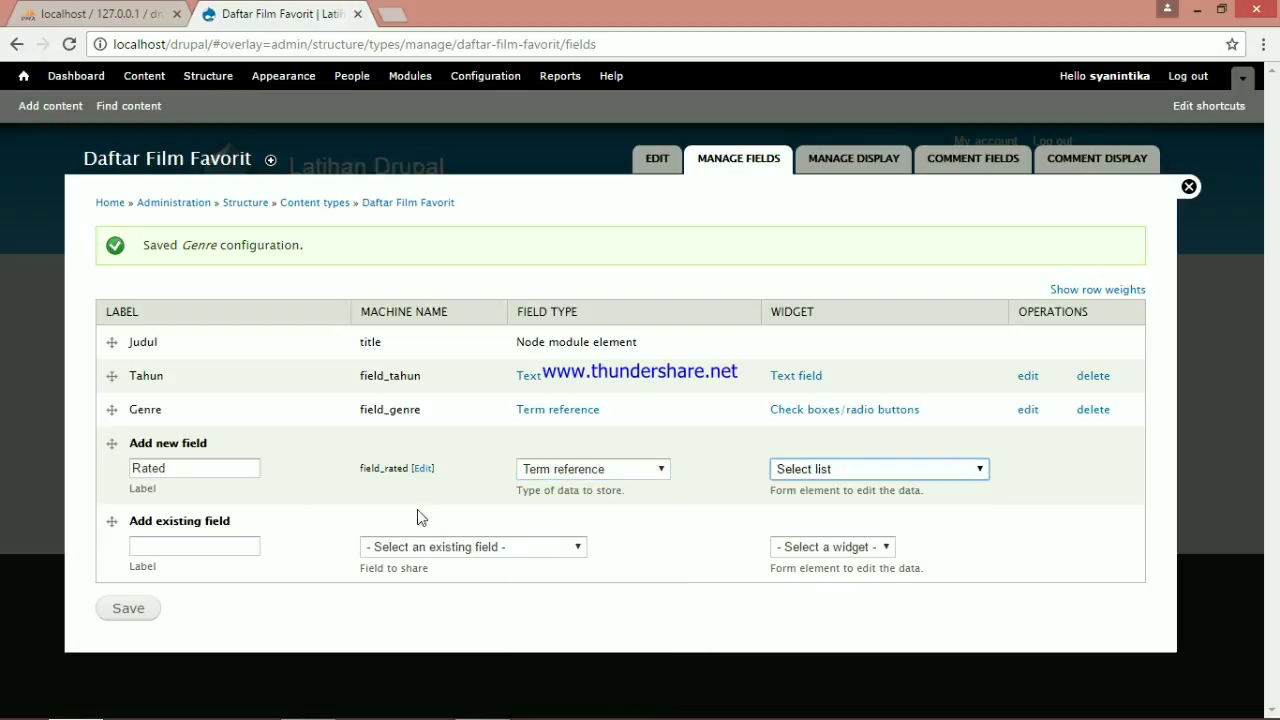
pyautogui.click(132, 610)
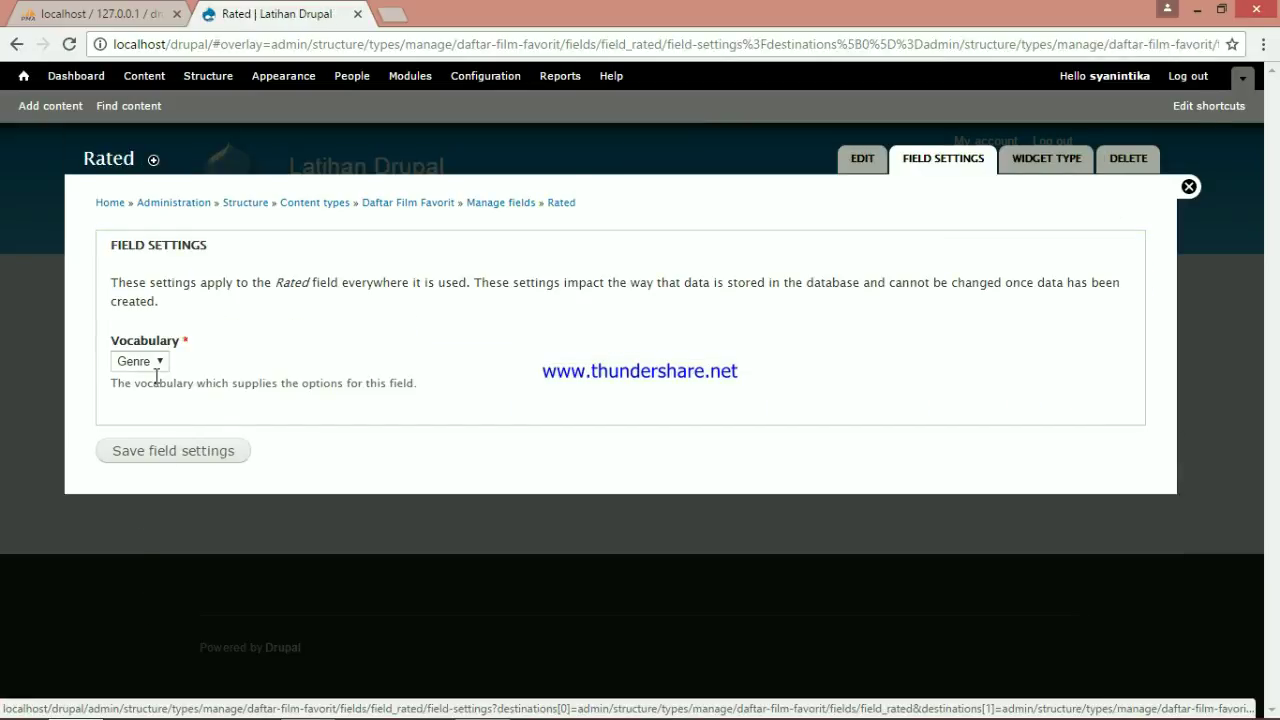
# Link the Rated field to the Rated vocabulary and save its field settings
pyautogui.click(150, 361)
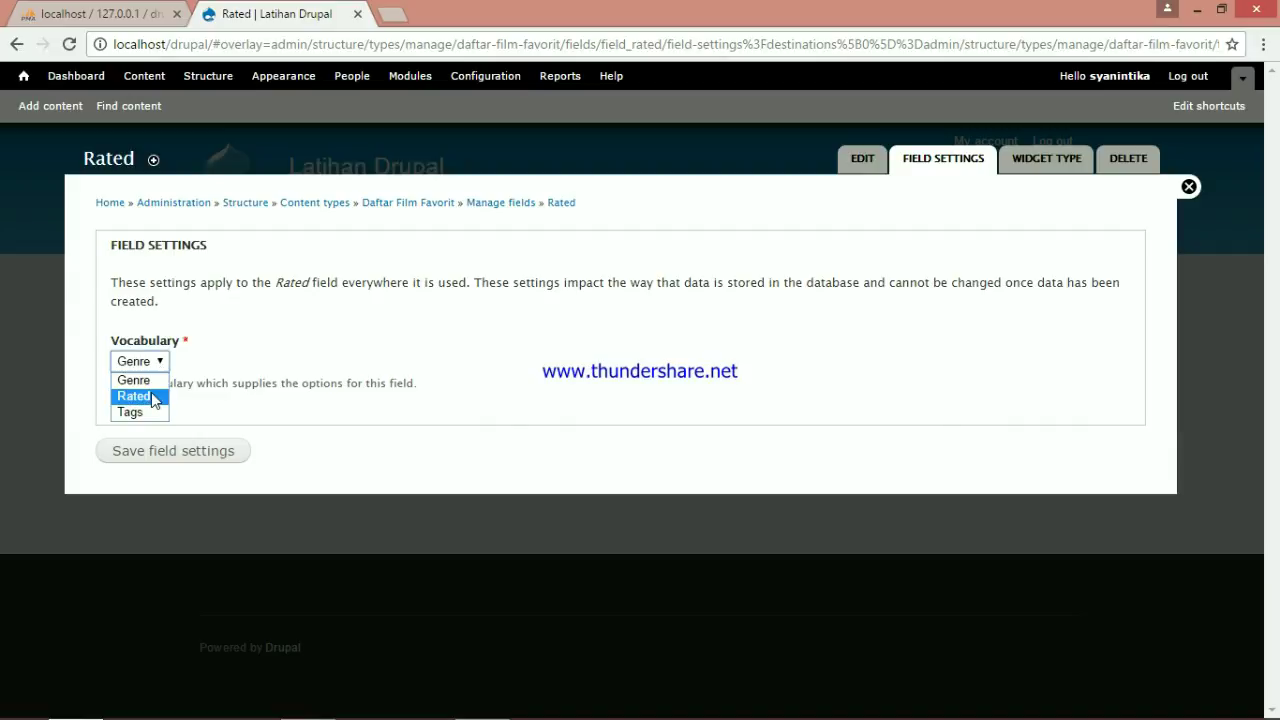
pyautogui.click(134, 396)
pyautogui.click(197, 468)
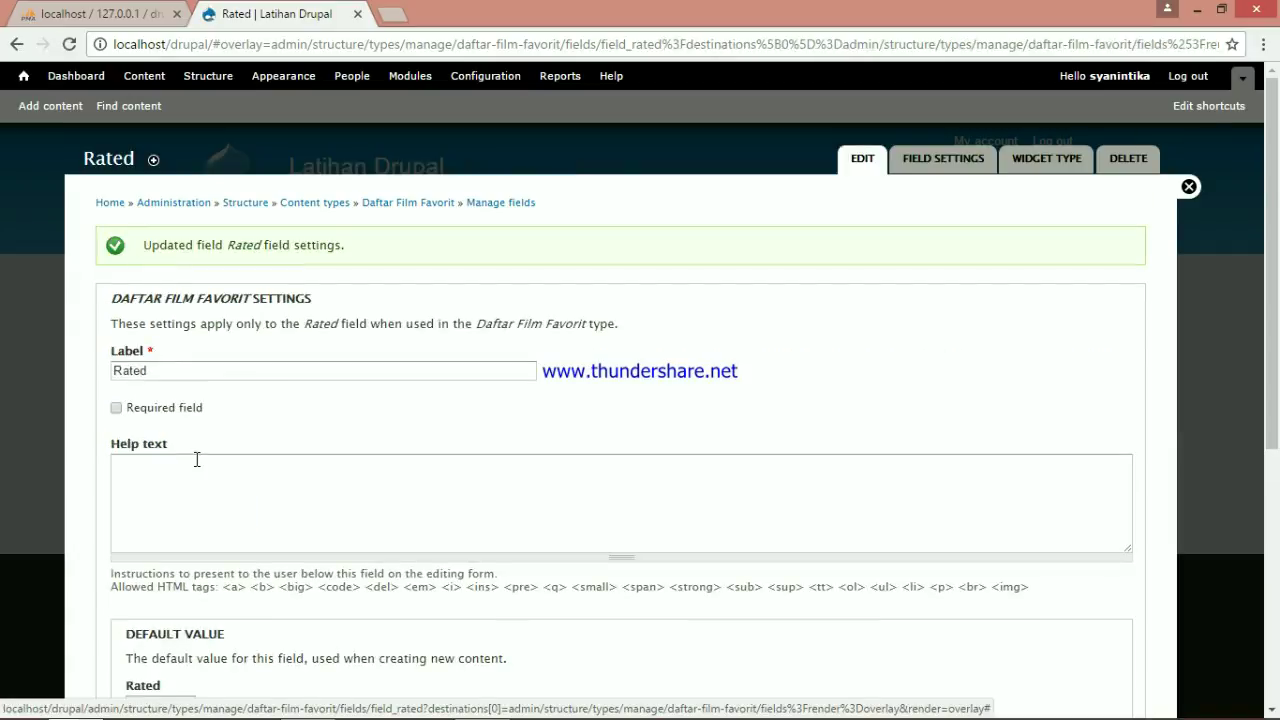
# Make Rated required, leave its default value at None, and save the settings
pyautogui.click(117, 410)
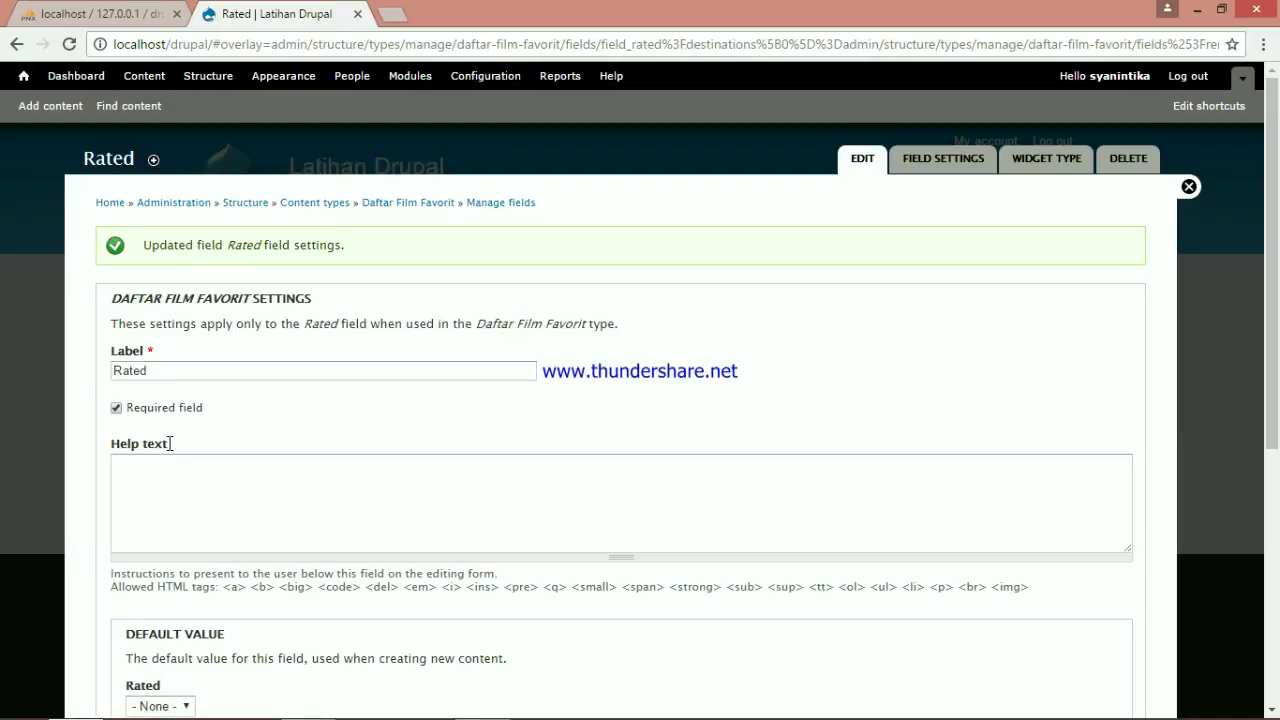
pyautogui.scroll(-3, 175, 450)
pyautogui.click(187, 434)
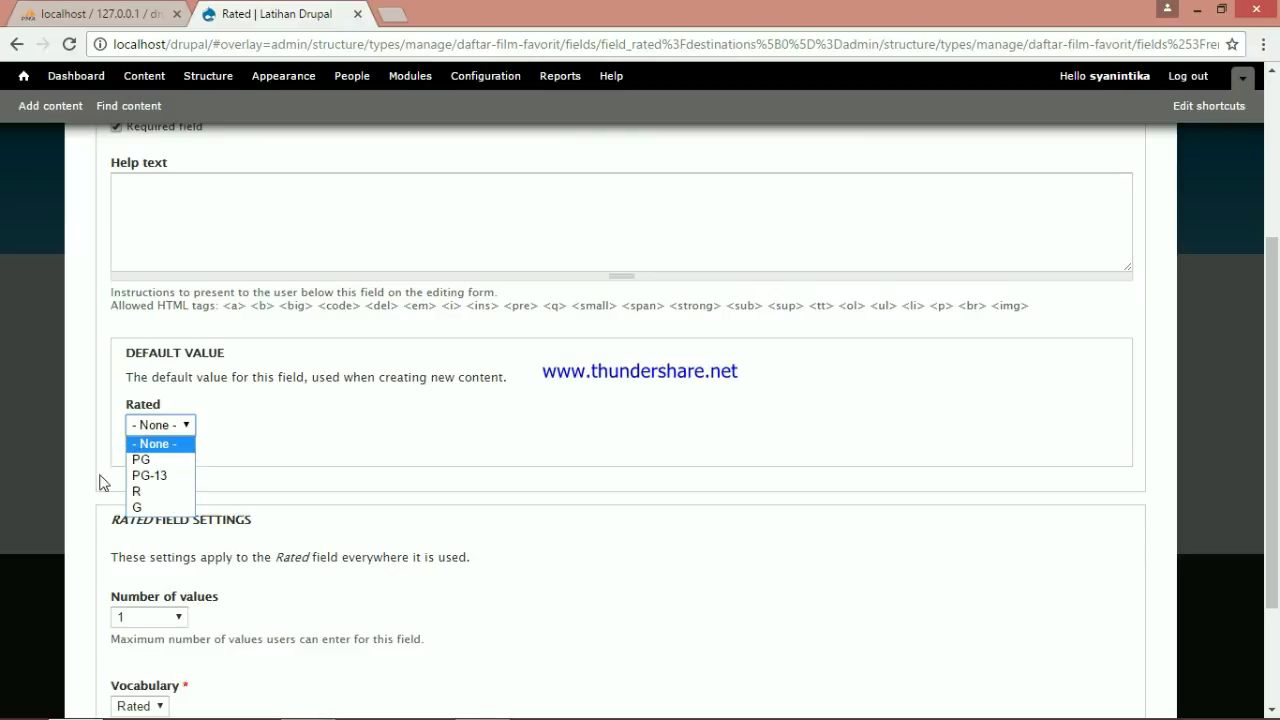
pyautogui.click(254, 449)
pyautogui.scroll(-1, 230, 490)
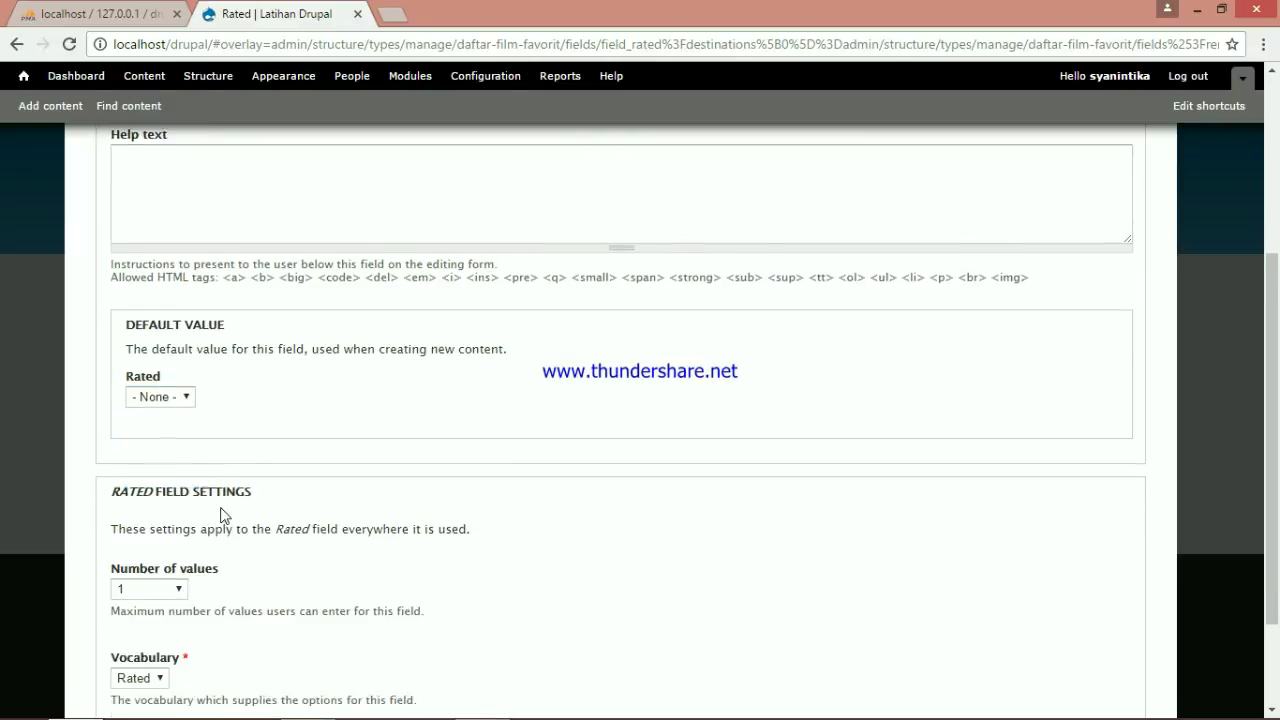
pyautogui.scroll(-1, 215, 511)
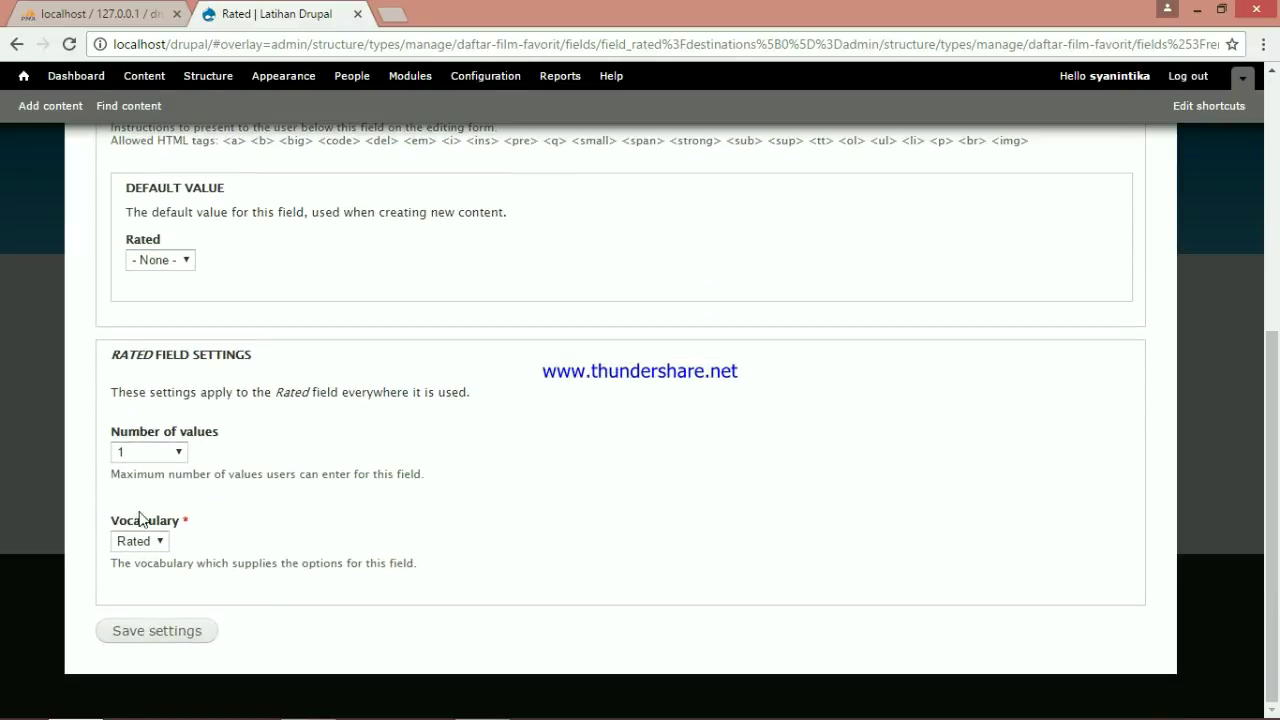
pyautogui.click(166, 629)
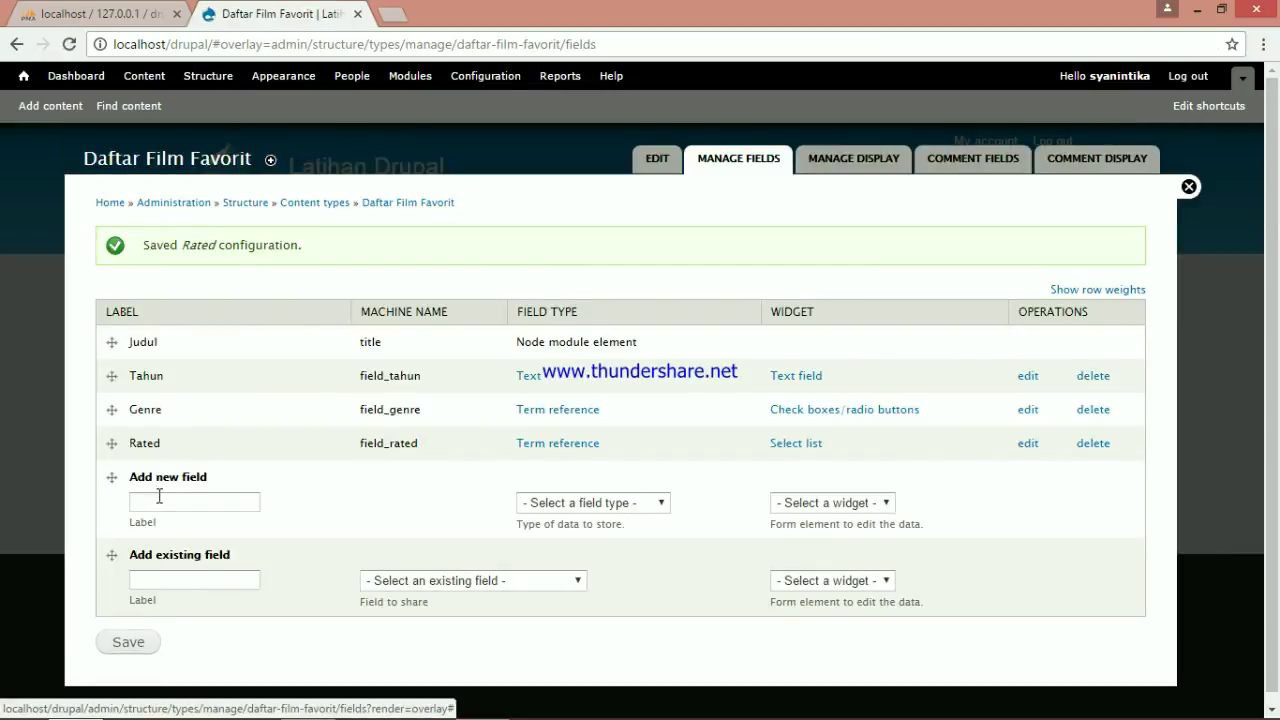
# Add a 'Foto' field of type Image and accept its default field settings
pyautogui.click(159, 496)
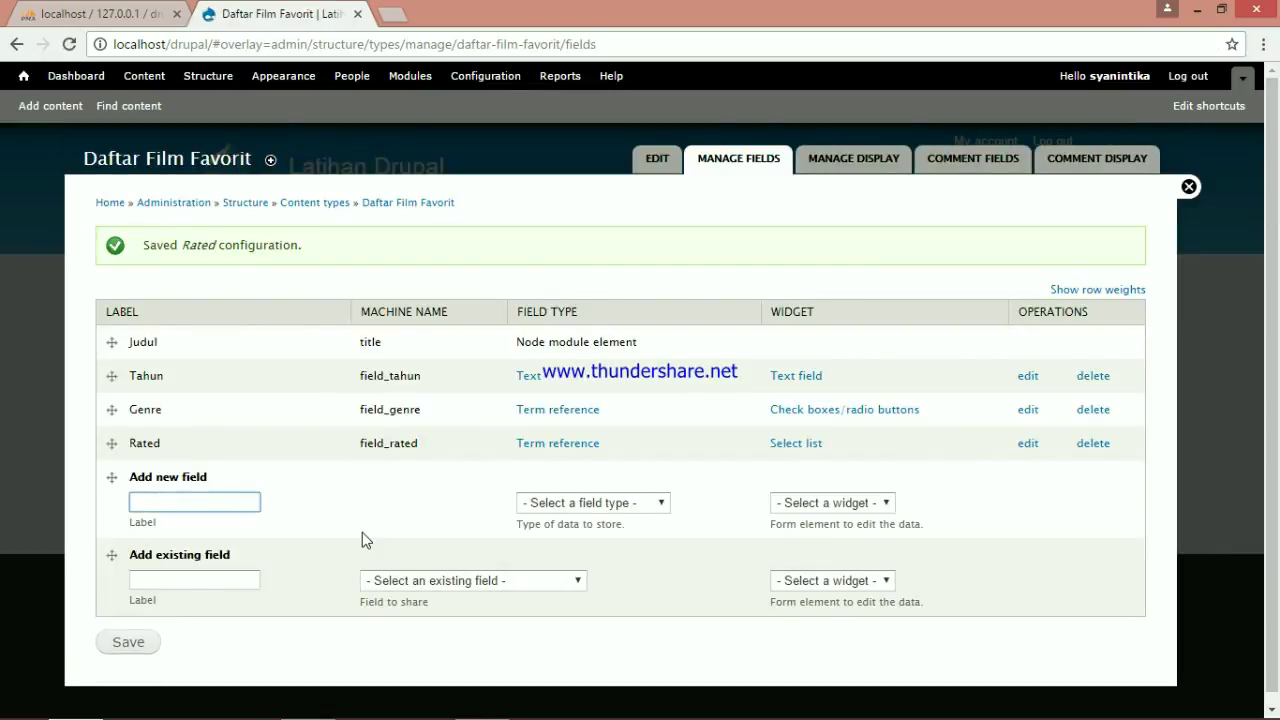
pyautogui.write('Foto')
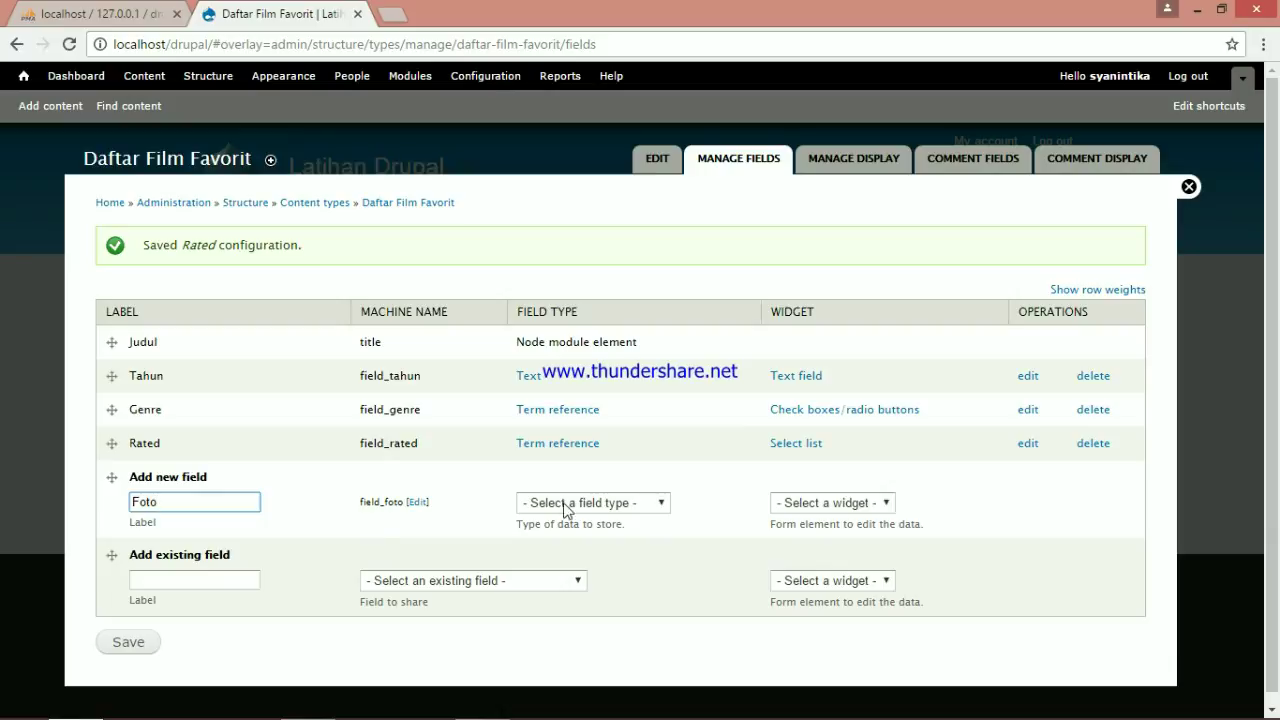
pyautogui.click(664, 503)
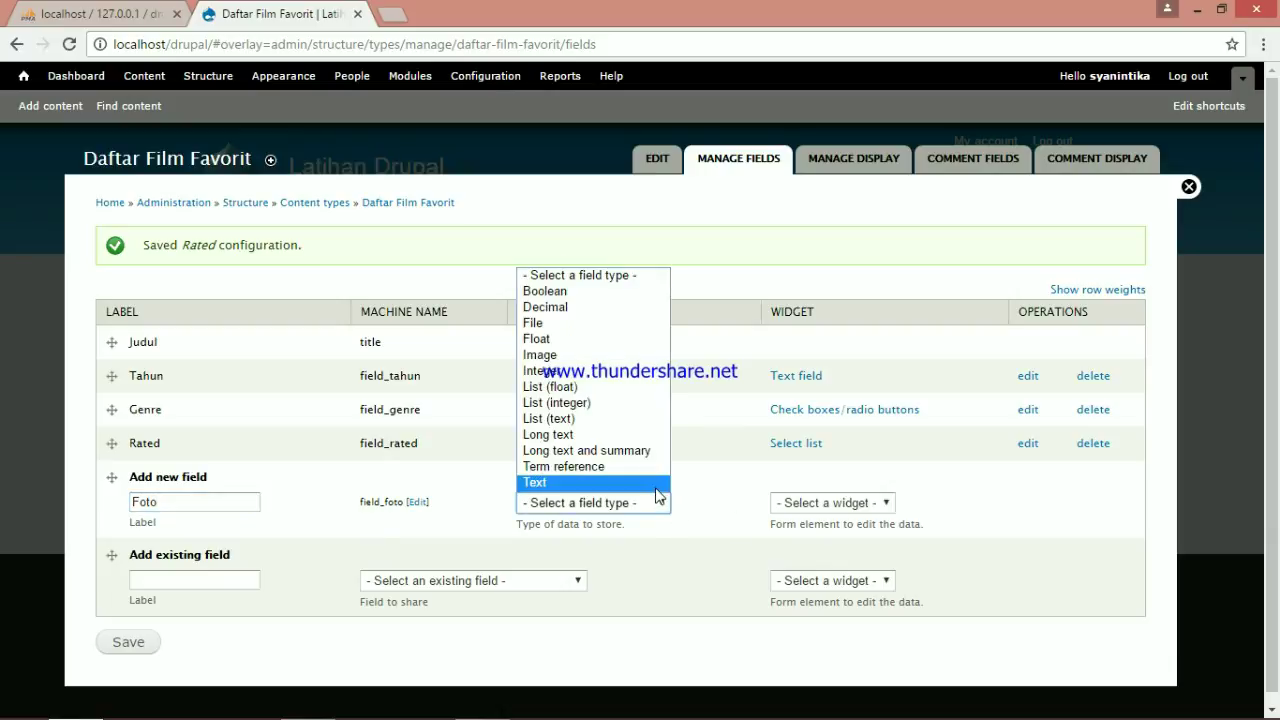
pyautogui.click(620, 354)
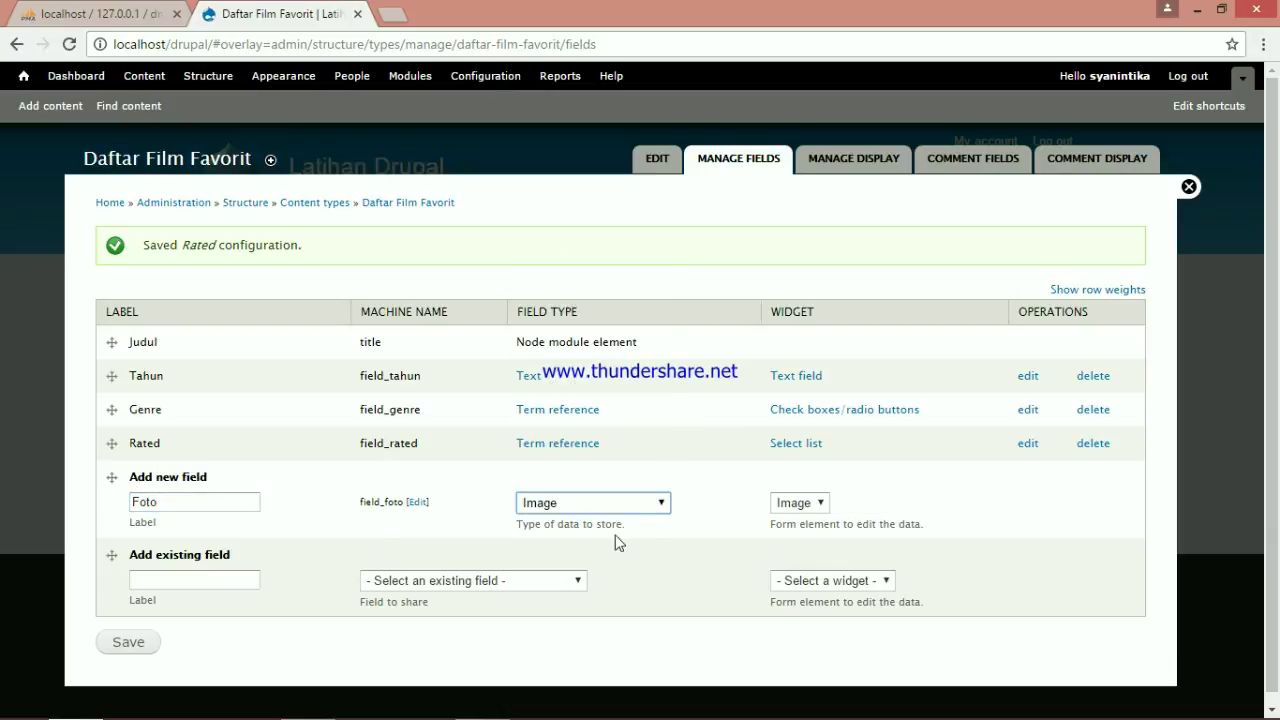
pyautogui.click(143, 642)
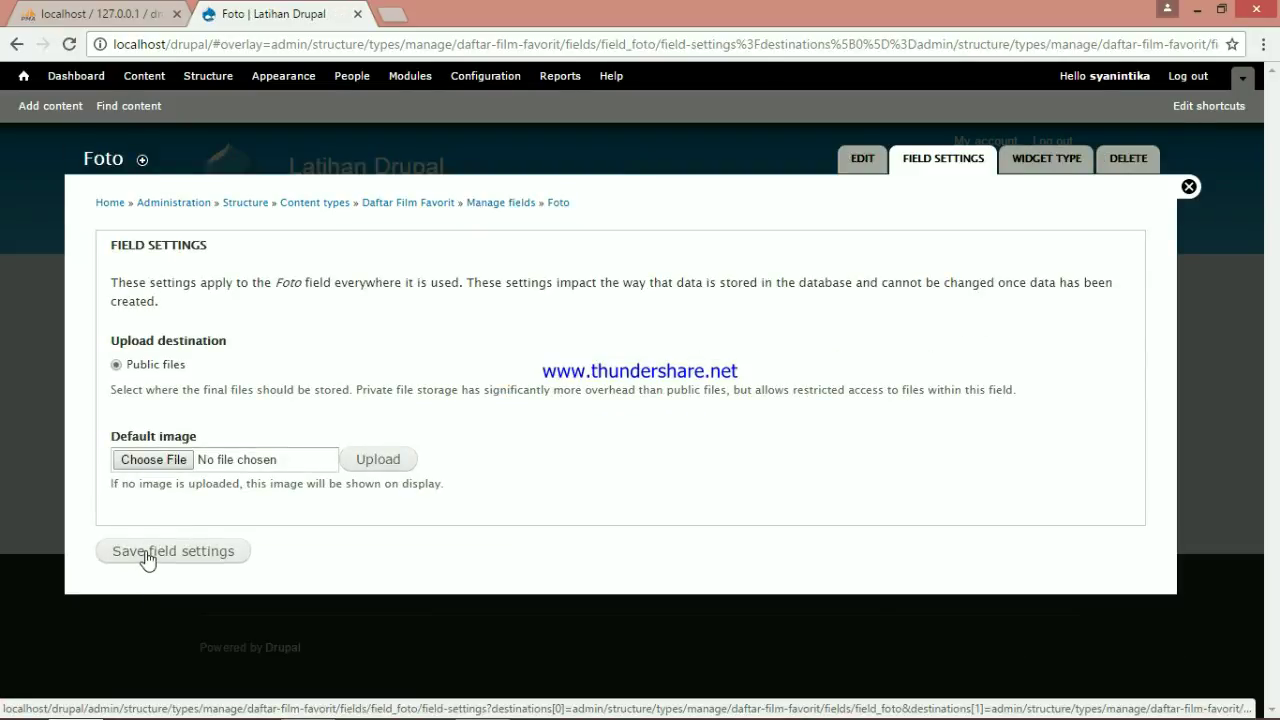
pyautogui.click(148, 556)
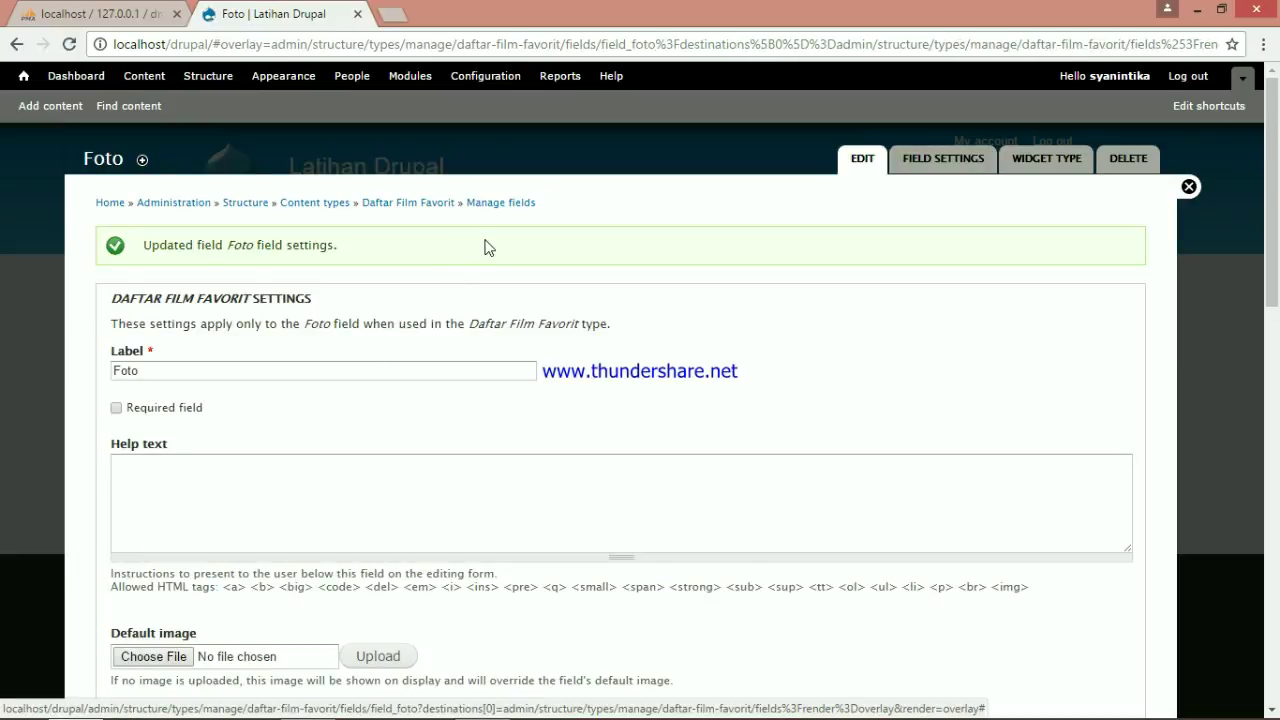
# Mark the Foto image field as required and save its settings
pyautogui.click(116, 408)
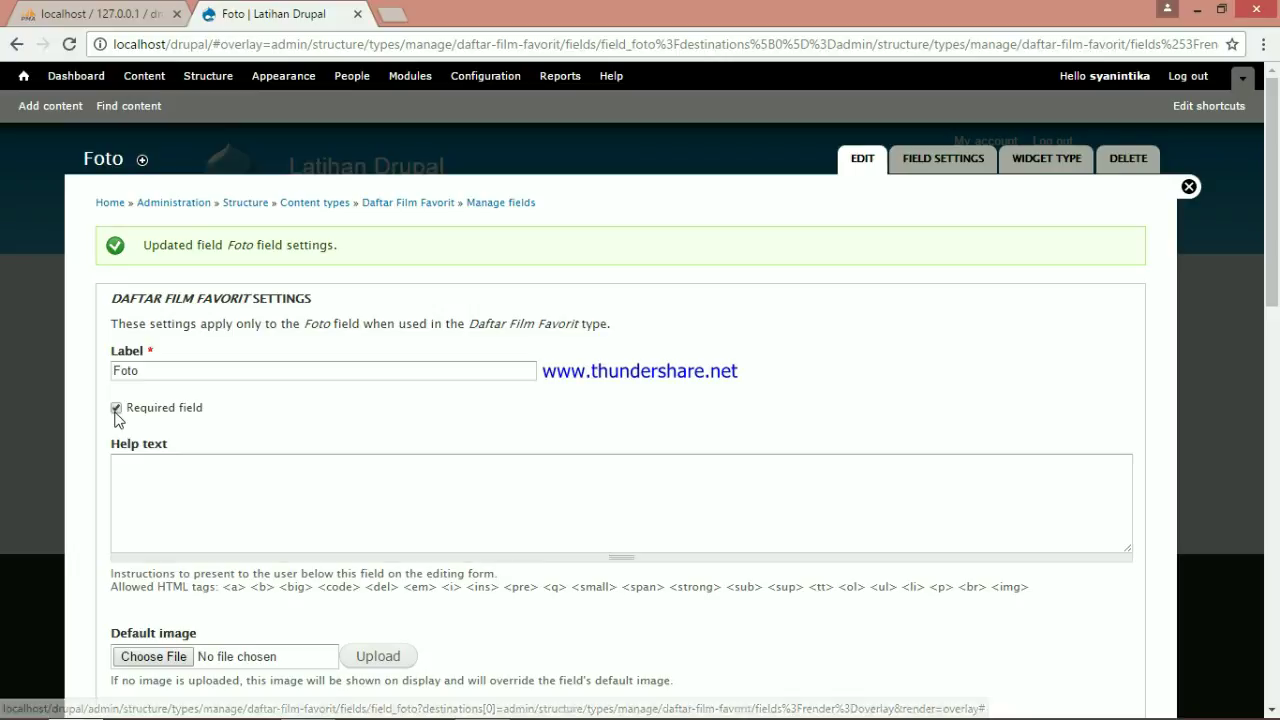
pyautogui.scroll(-3, 737, 366)
pyautogui.scroll(-8, 190, 437)
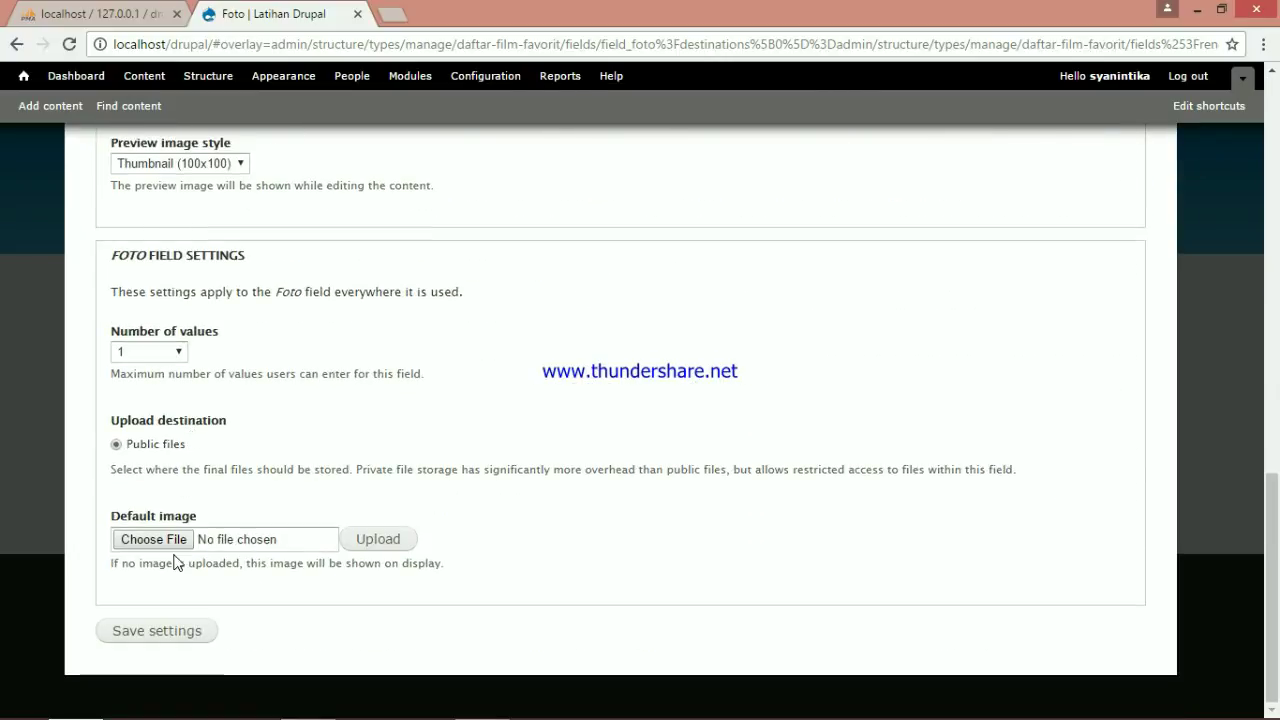
pyautogui.click(175, 636)
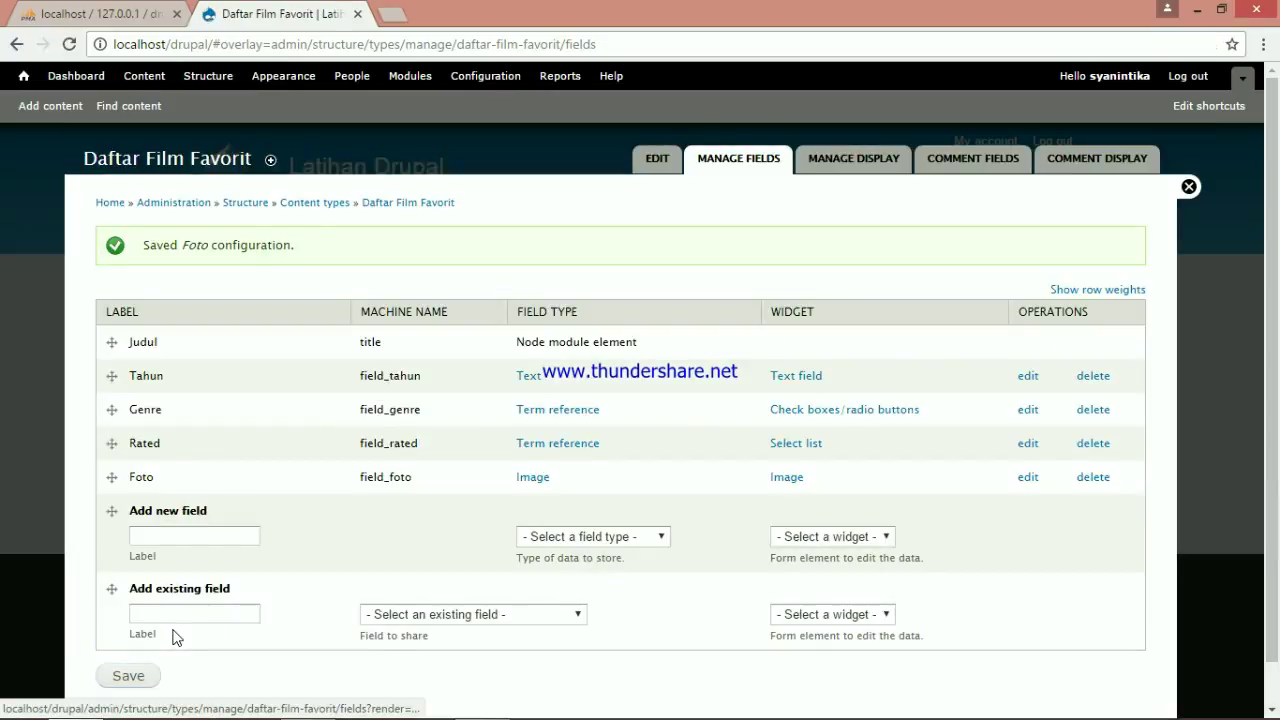
pyautogui.click(175, 532)
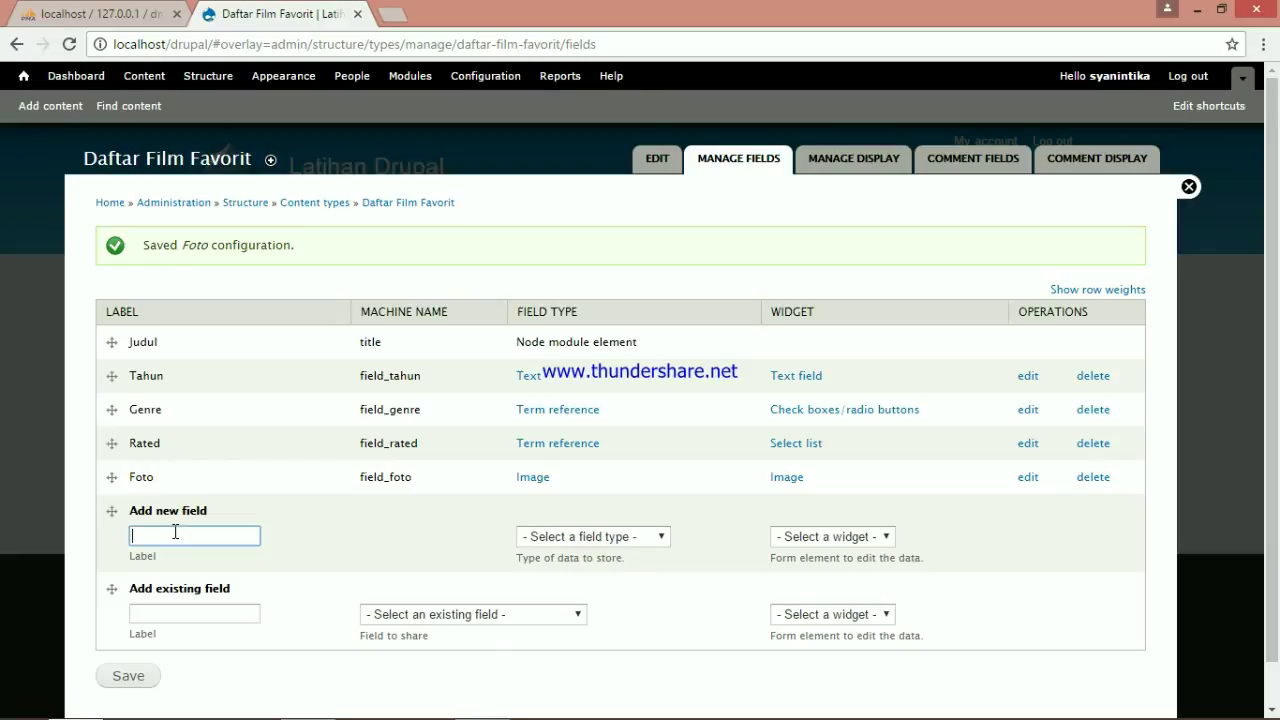
# Add a 'Nama Pemain' Long text field, accept its settings, and mark it required
pyautogui.write('Nama Pemani')
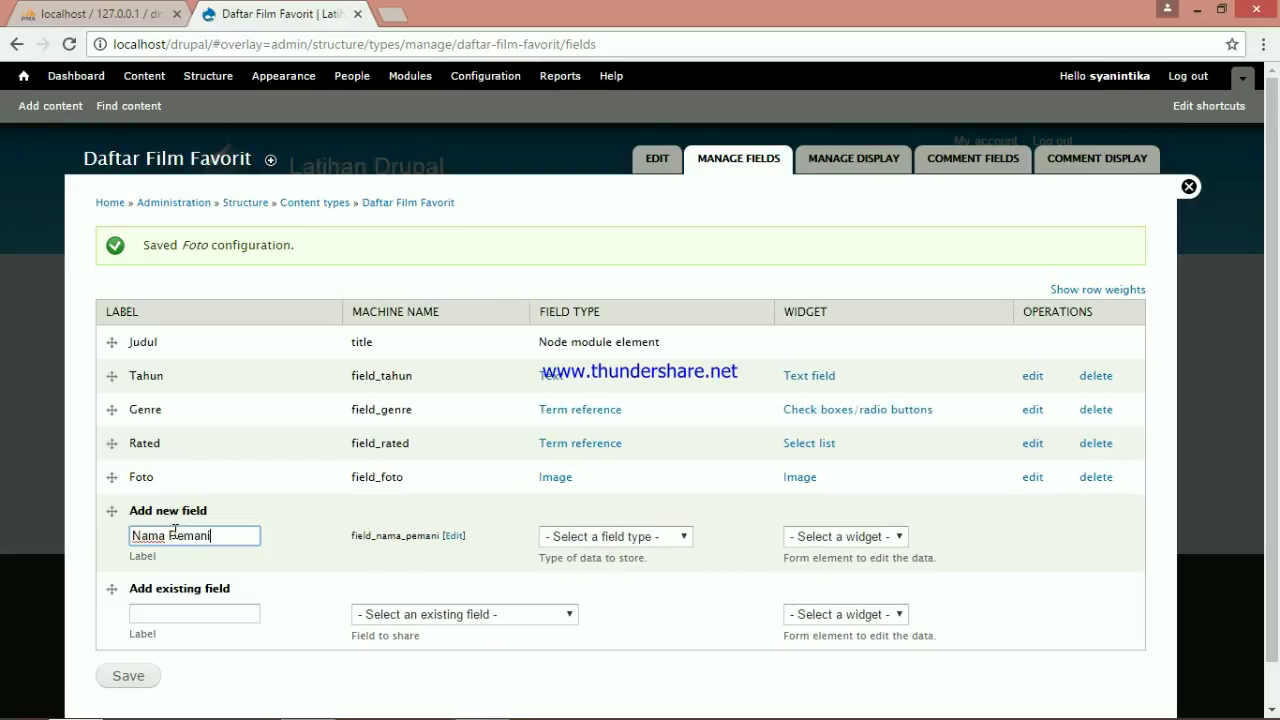
pyautogui.press('BackSpace')
pyautogui.press('BackSpace')
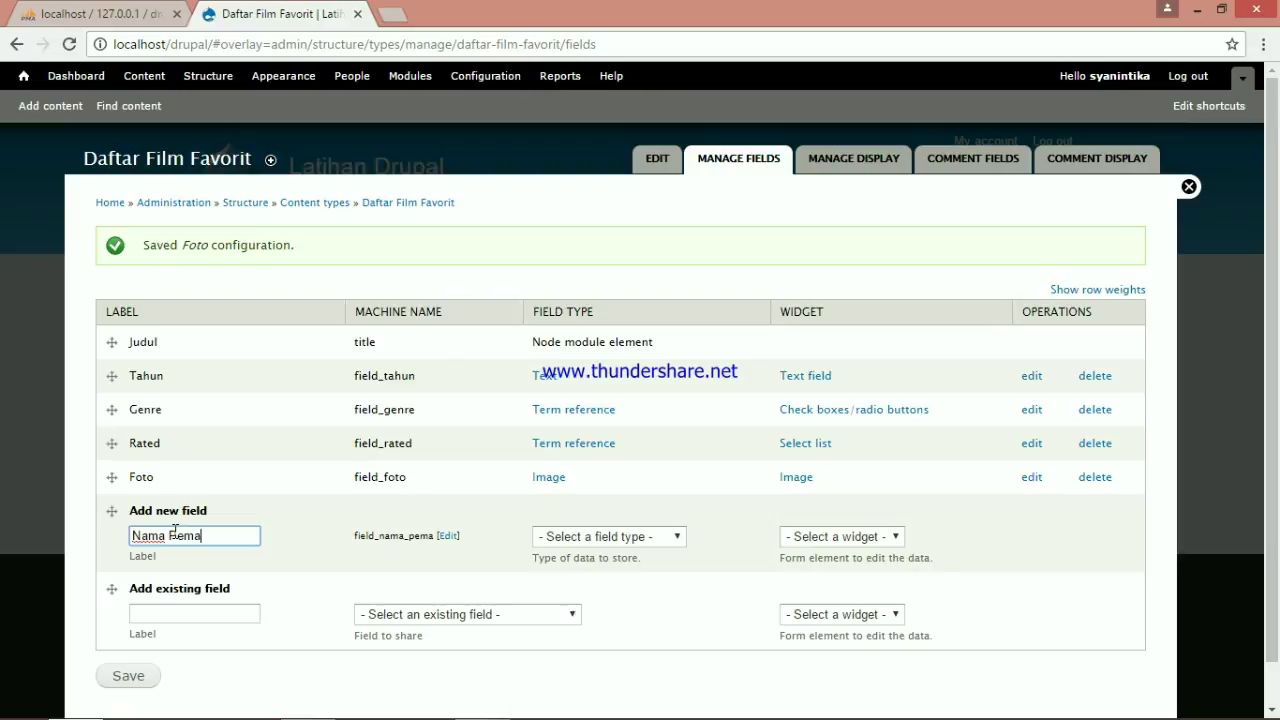
pyautogui.write('in')
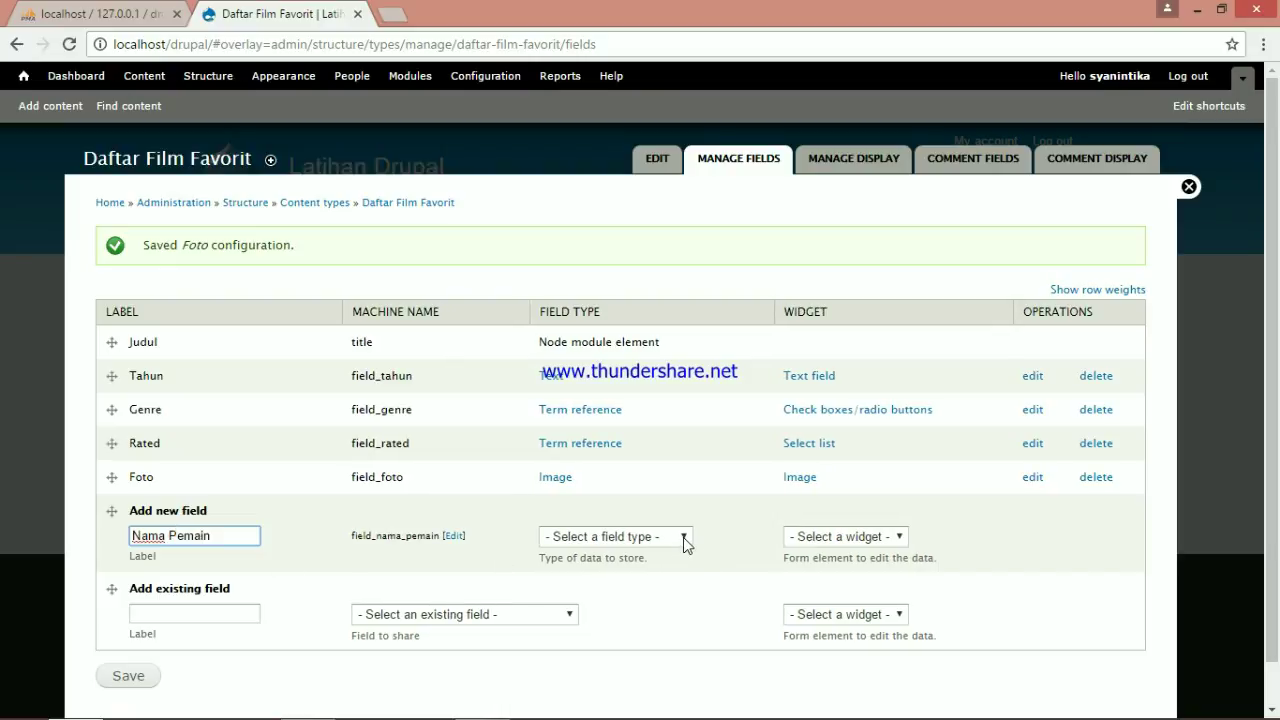
pyautogui.click(683, 537)
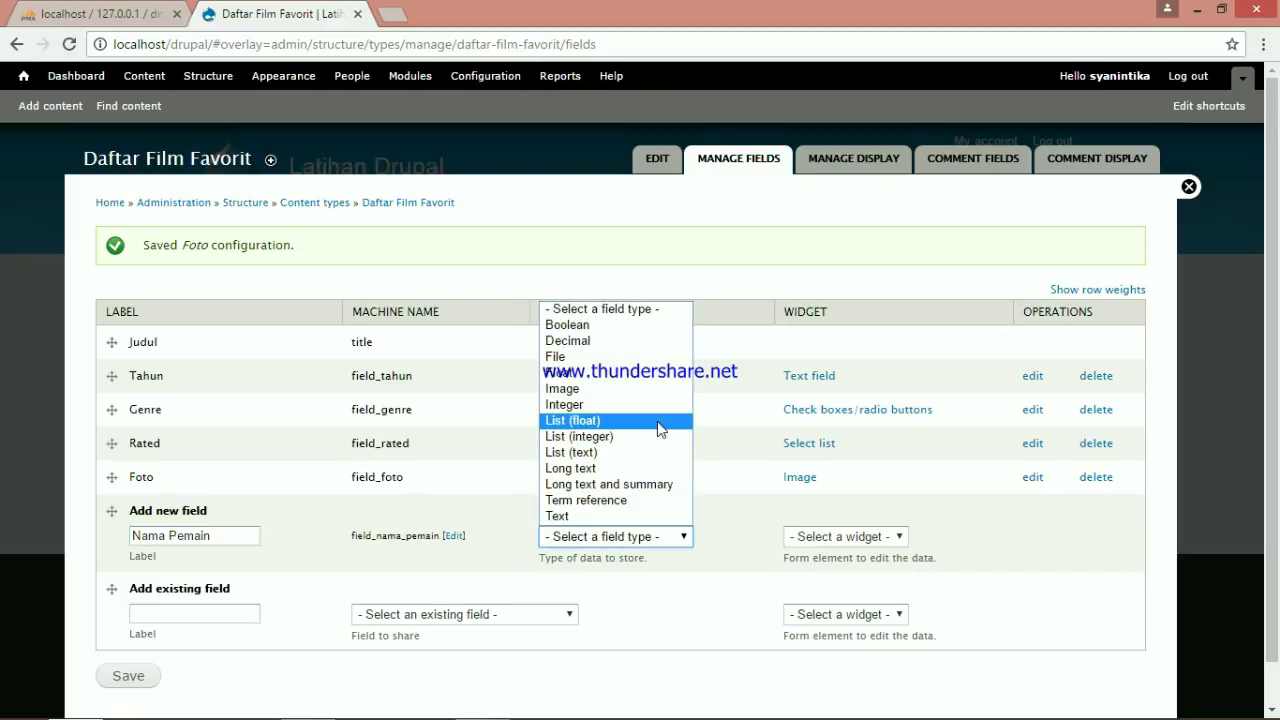
pyautogui.click(618, 470)
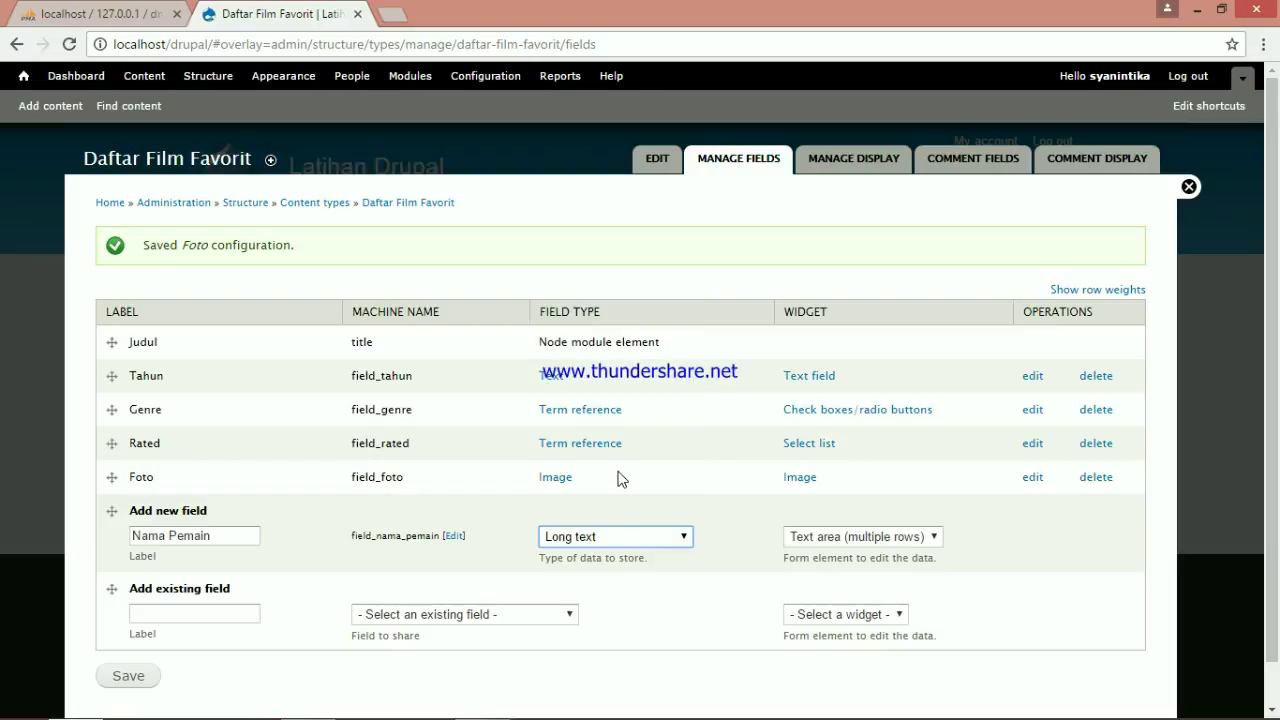
pyautogui.click(130, 677)
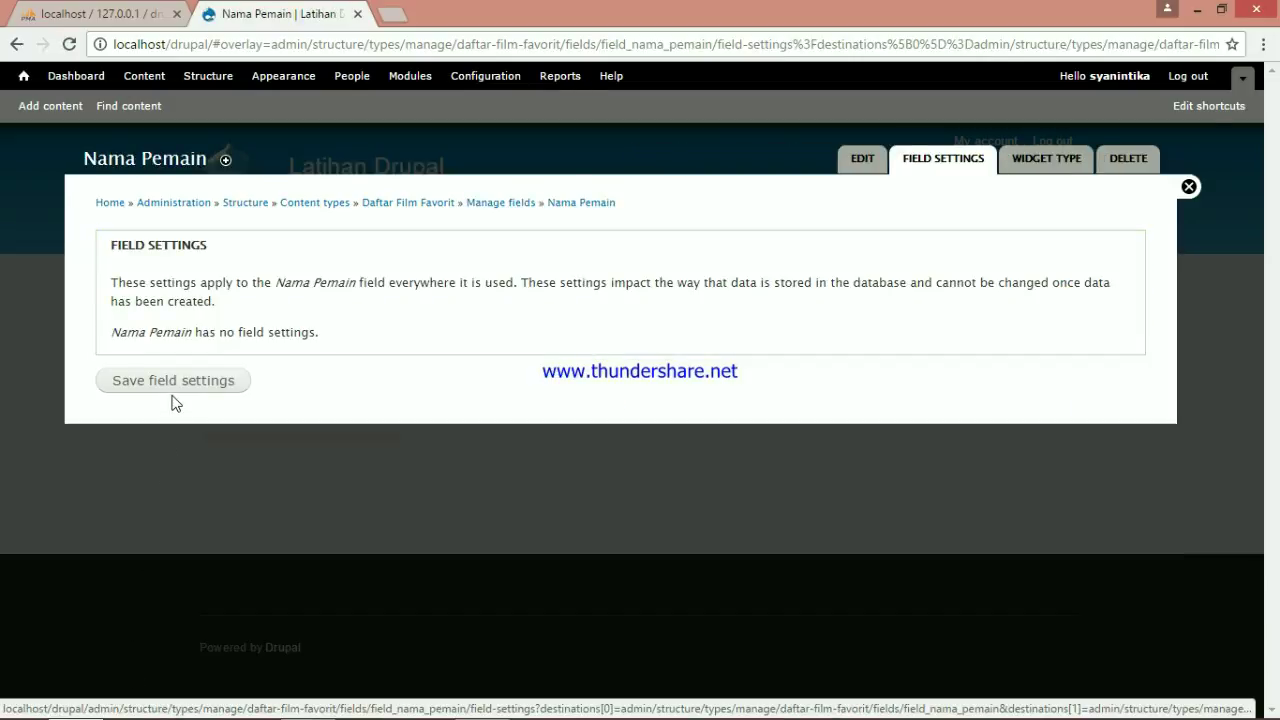
pyautogui.click(171, 399)
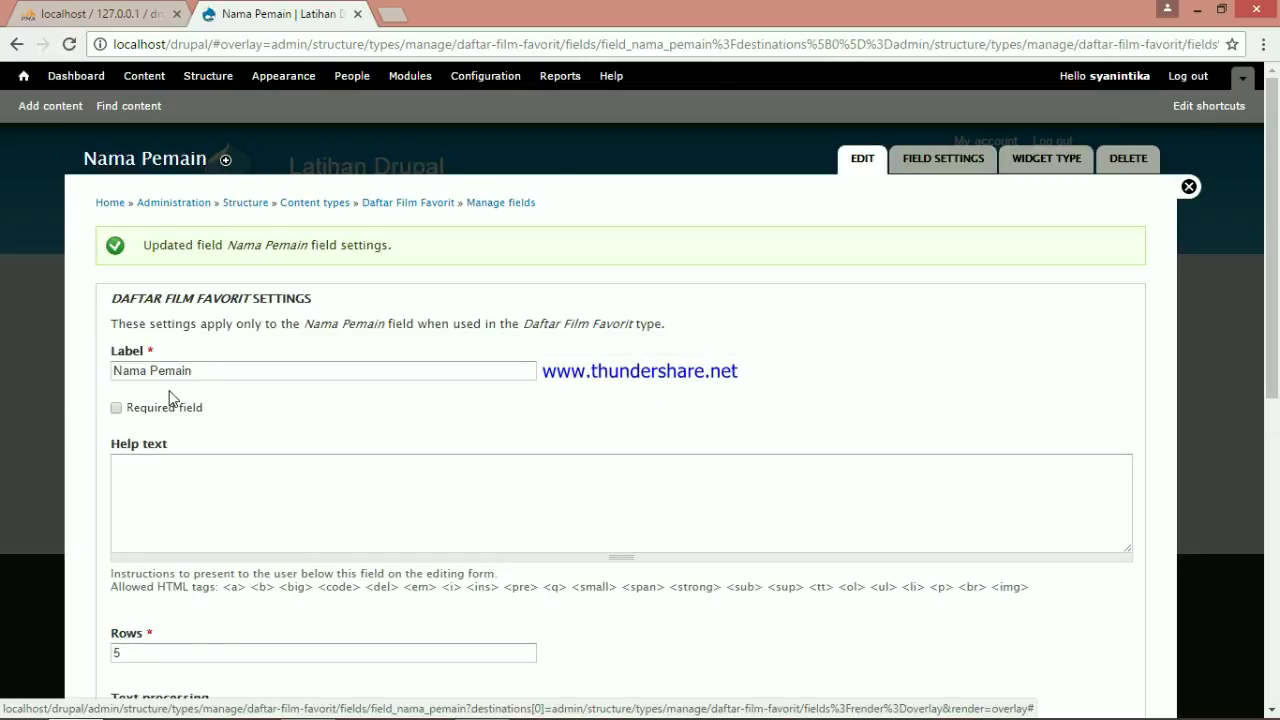
pyautogui.click(116, 408)
pyautogui.scroll(-6, 286, 477)
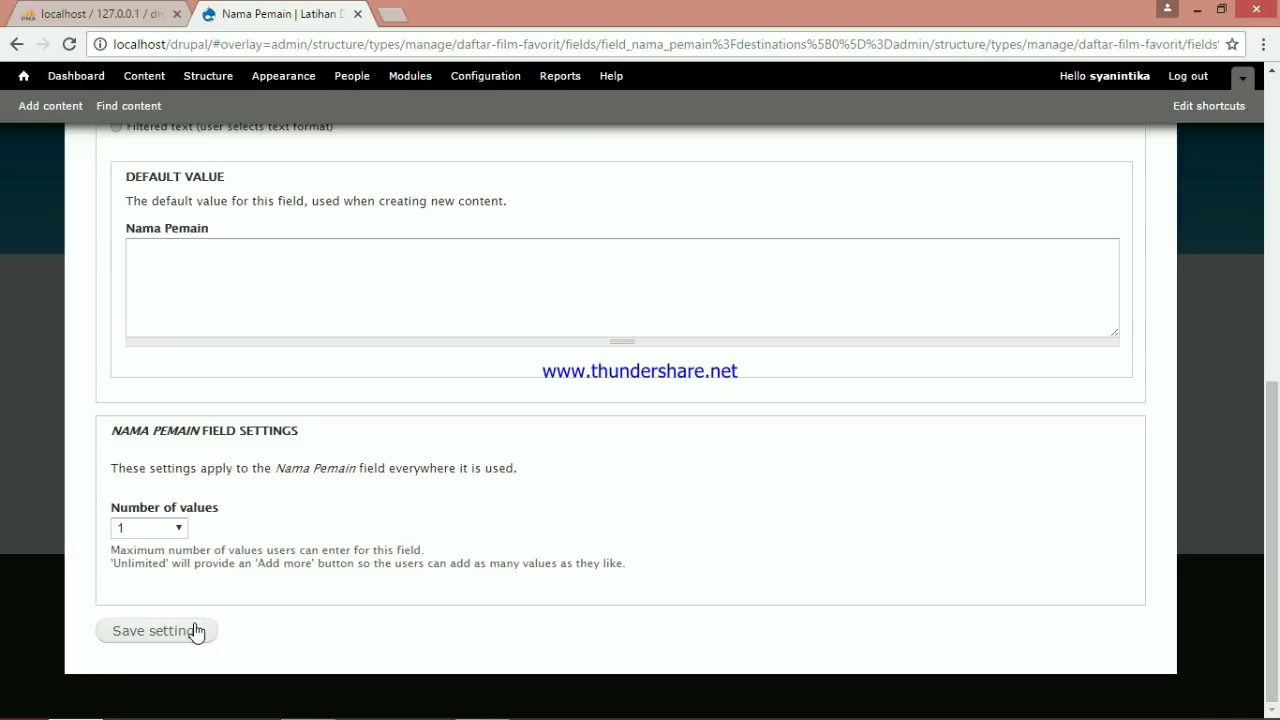
pyautogui.click(195, 630)
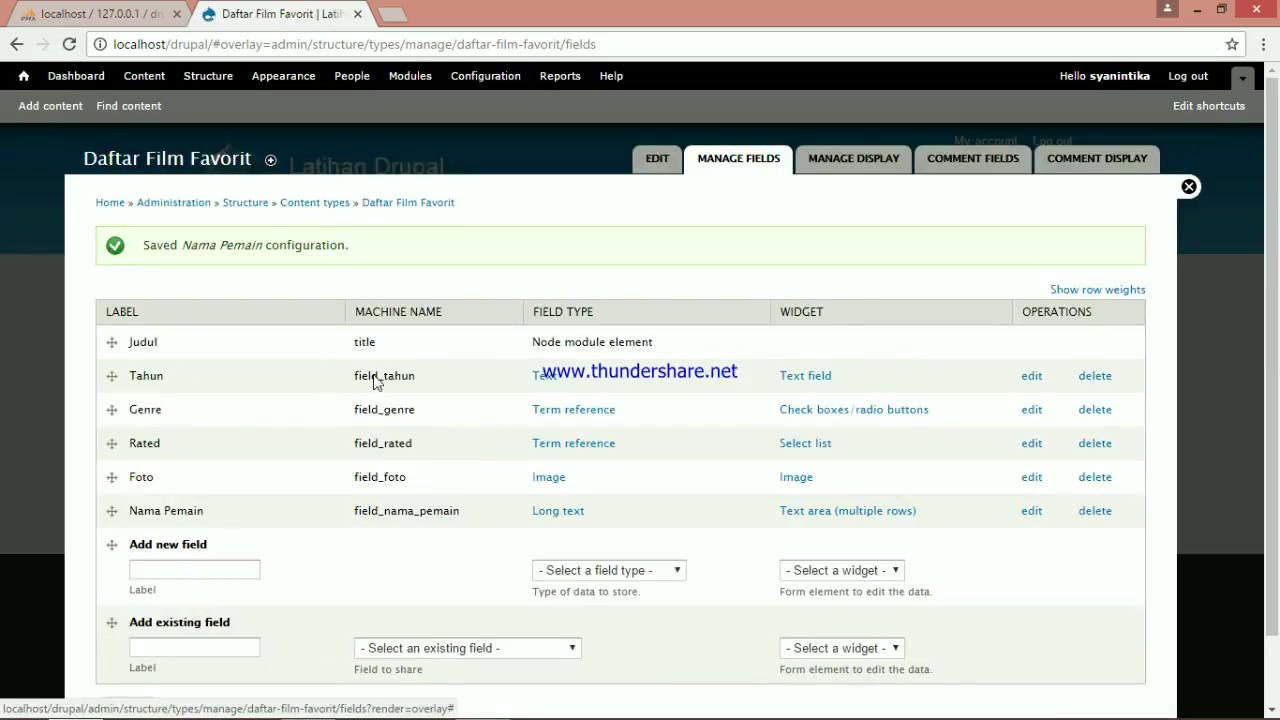
# Start a new Daftar Film Favorit entry titled 'Inception' with Action, Adventure and Sci-fi genres
pyautogui.click(49, 106)
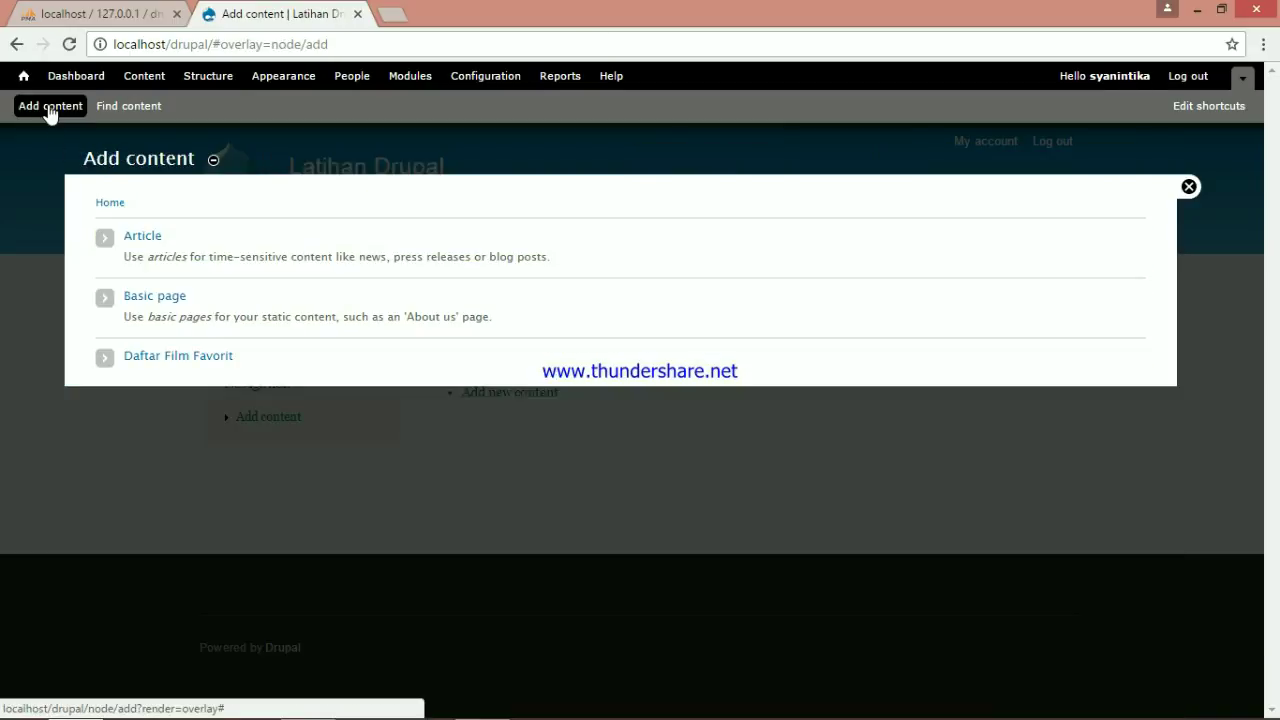
pyautogui.click(184, 358)
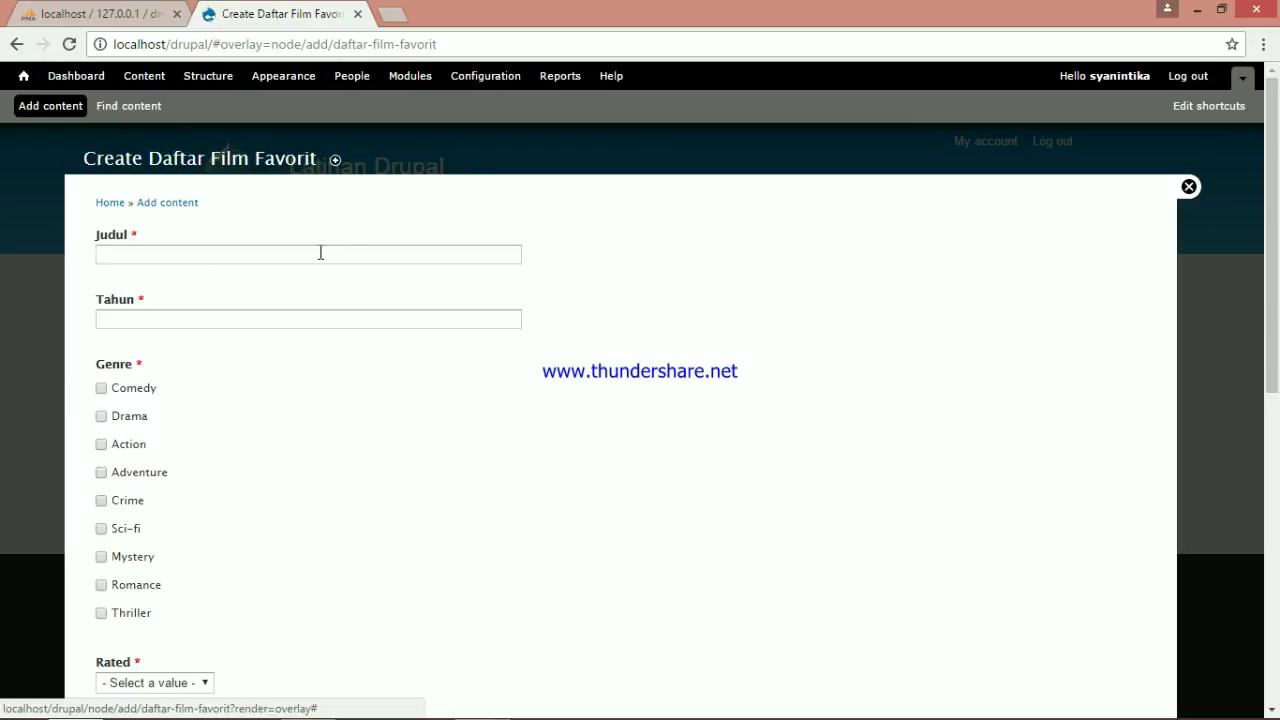
pyautogui.click(321, 251)
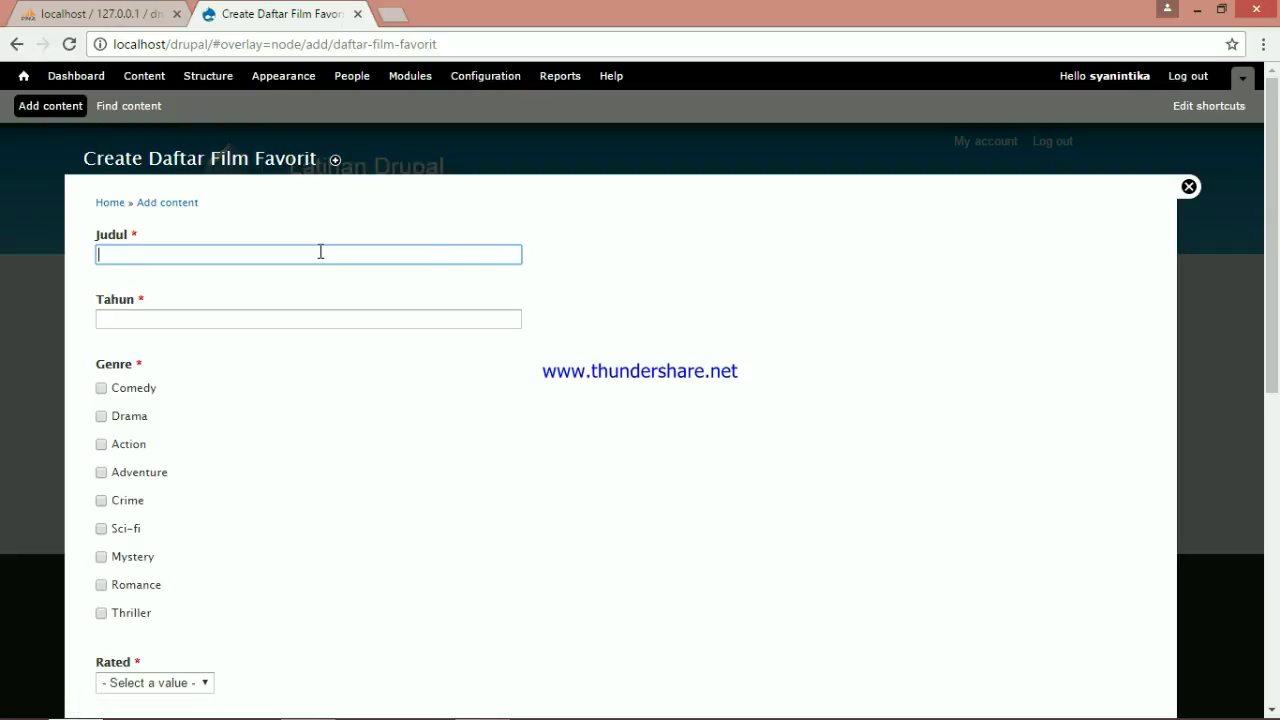
pyautogui.write('Inception')
pyautogui.click(367, 320)
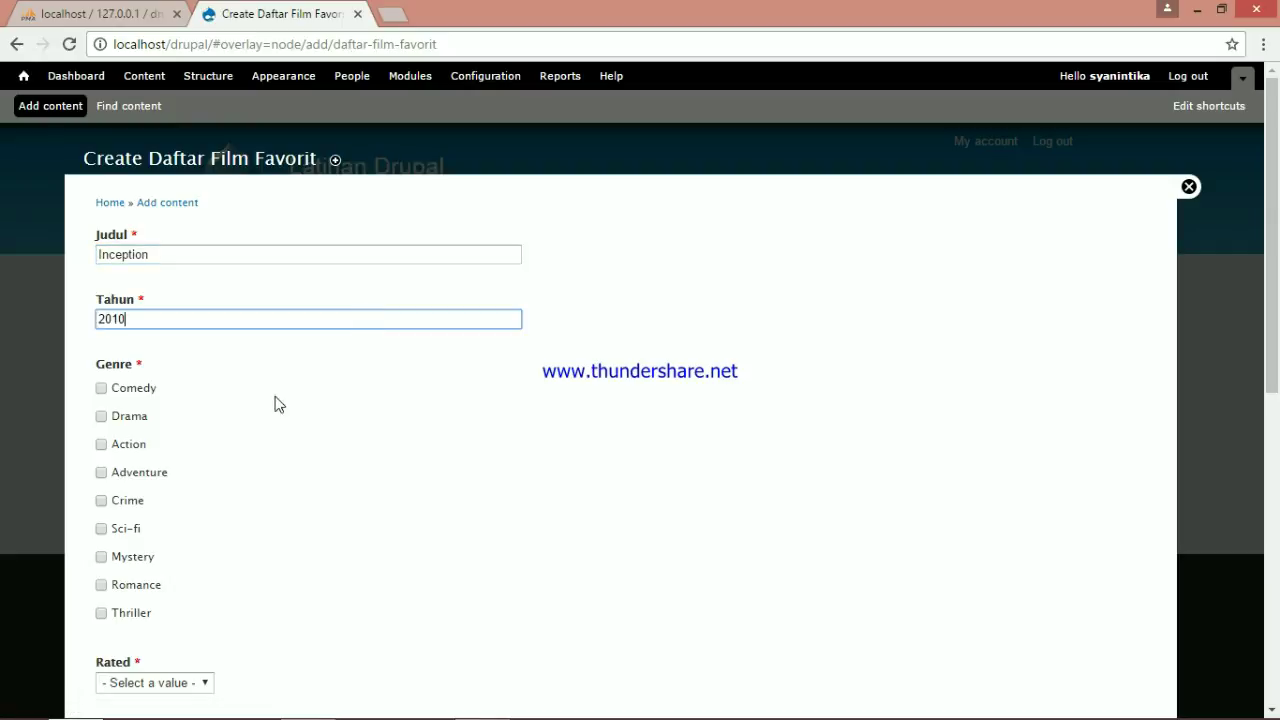
pyautogui.click(101, 444)
pyautogui.click(101, 472)
pyautogui.click(101, 528)
# Rate the film PG-13 and upload the FILM.jpg poster to the Foto field
pyautogui.scroll(-2, 180, 677)
pyautogui.click(200, 495)
pyautogui.click(150, 562)
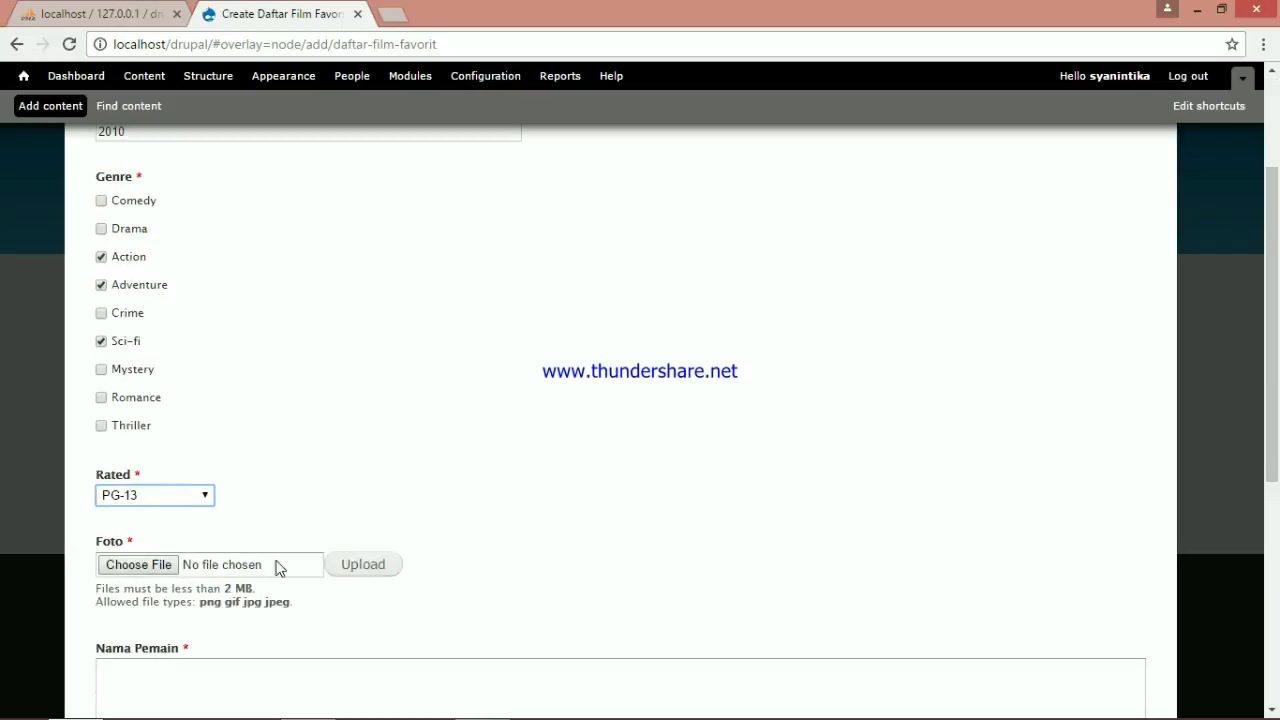
pyautogui.click(170, 565)
pyautogui.click(219, 268)
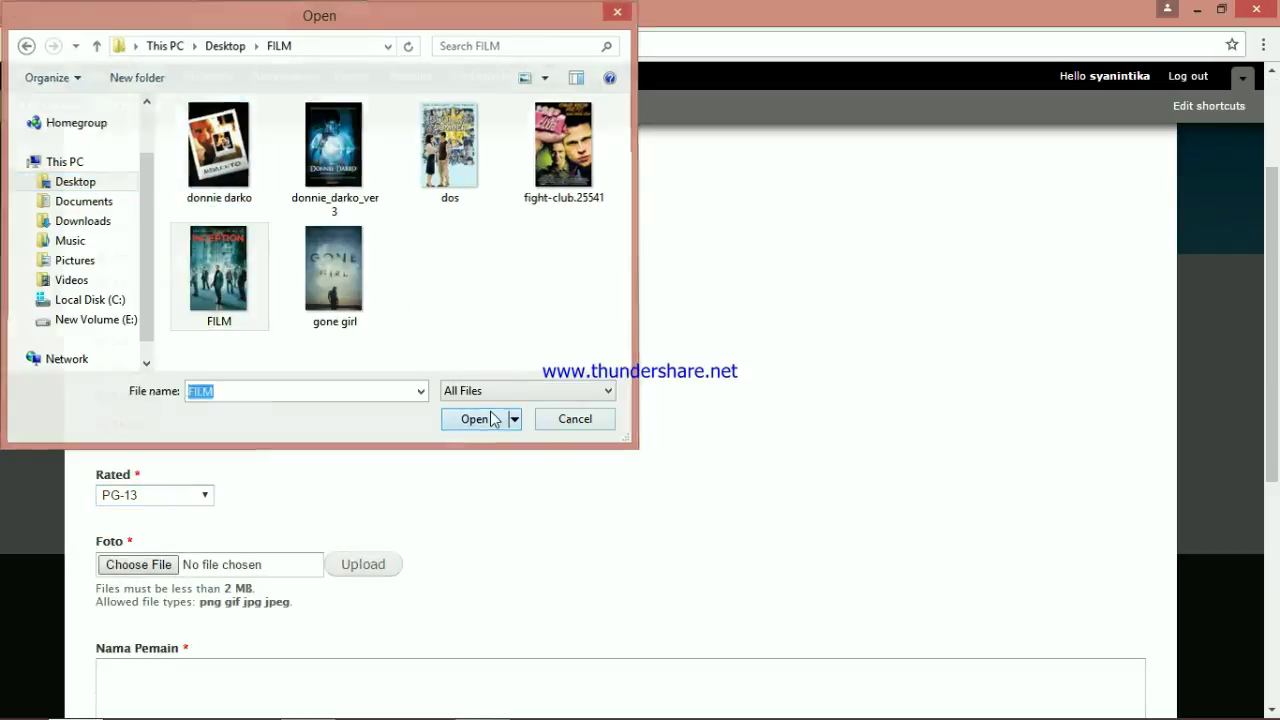
pyautogui.click(474, 418)
pyautogui.scroll(-1, 551, 560)
pyautogui.click(381, 474)
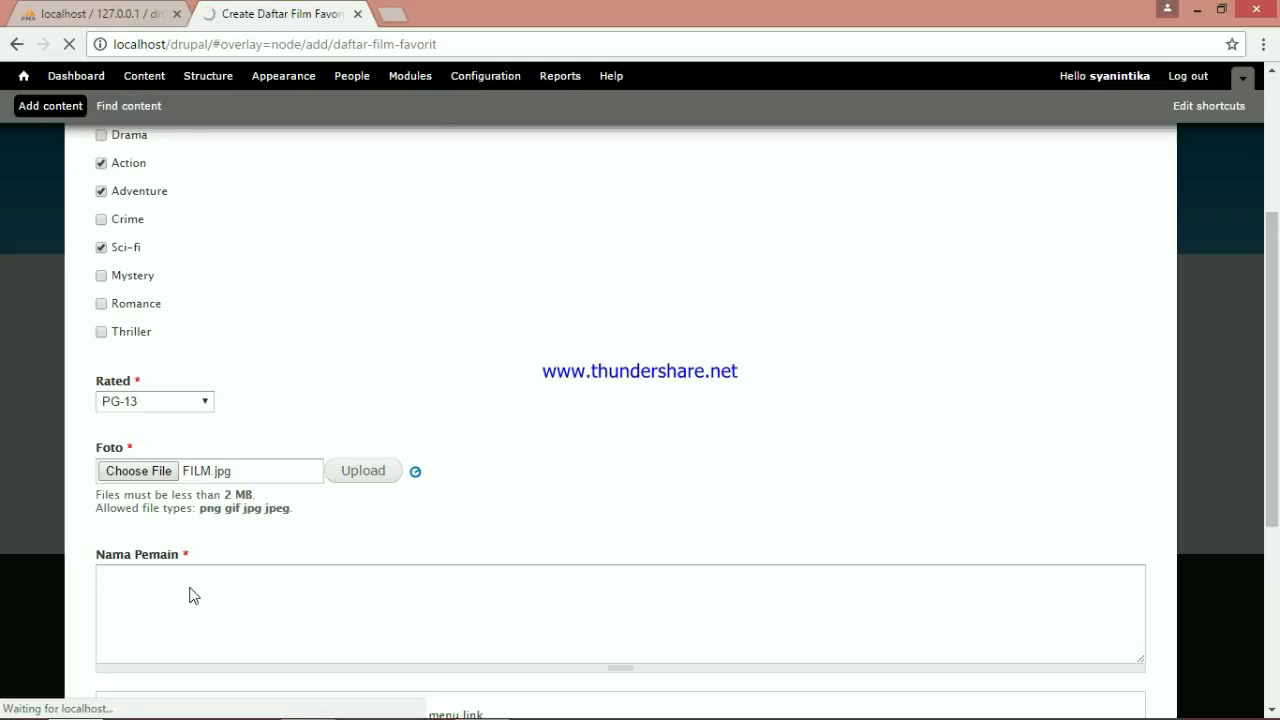
# Enter the actors' names in Nama Pemain and save the Inception entry
pyautogui.scroll(-2, 191, 594)
pyautogui.click(239, 470)
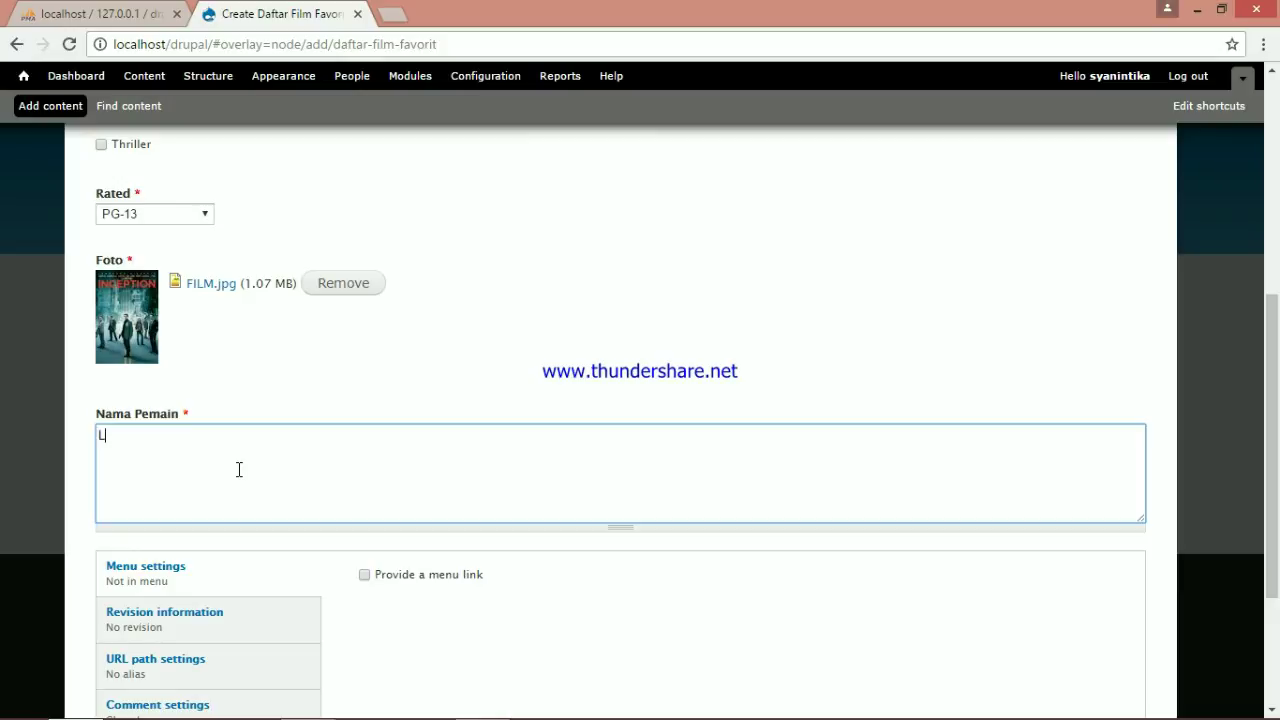
pyautogui.write('Leonardo DiCaprio, Joseph Gordon-Levitt, Ellen Page')
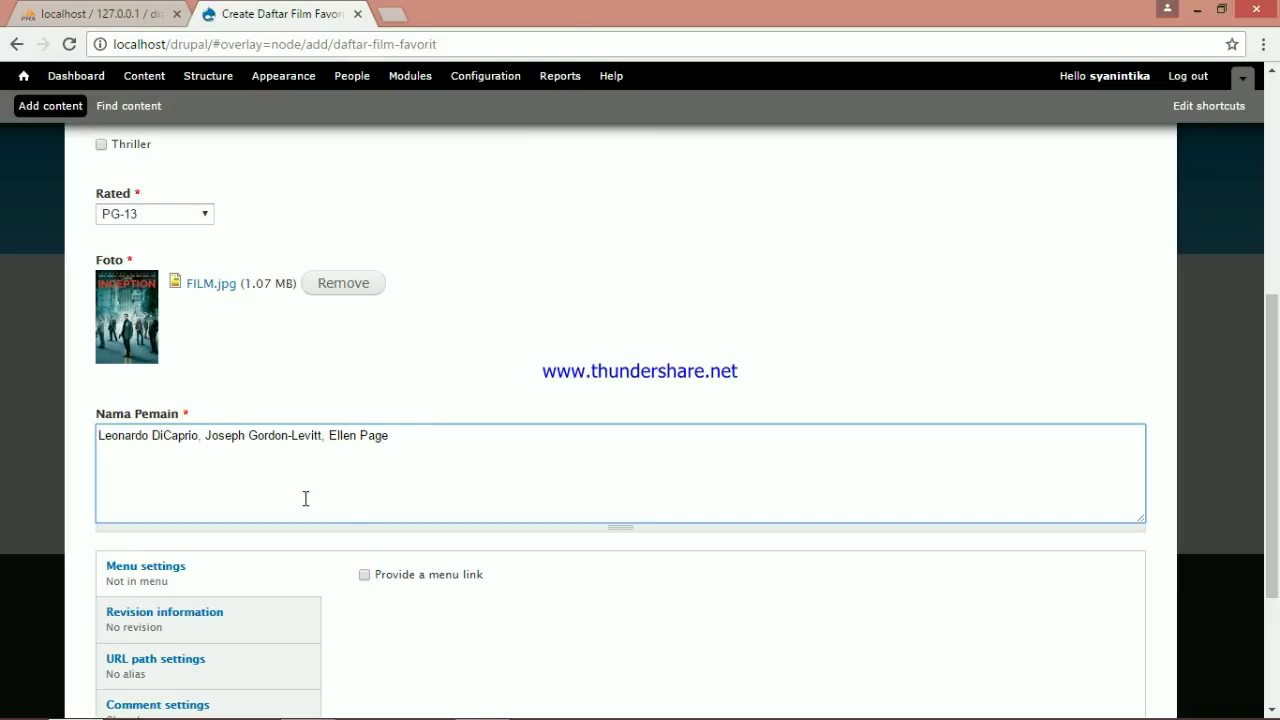
pyautogui.scroll(-2, 340, 525)
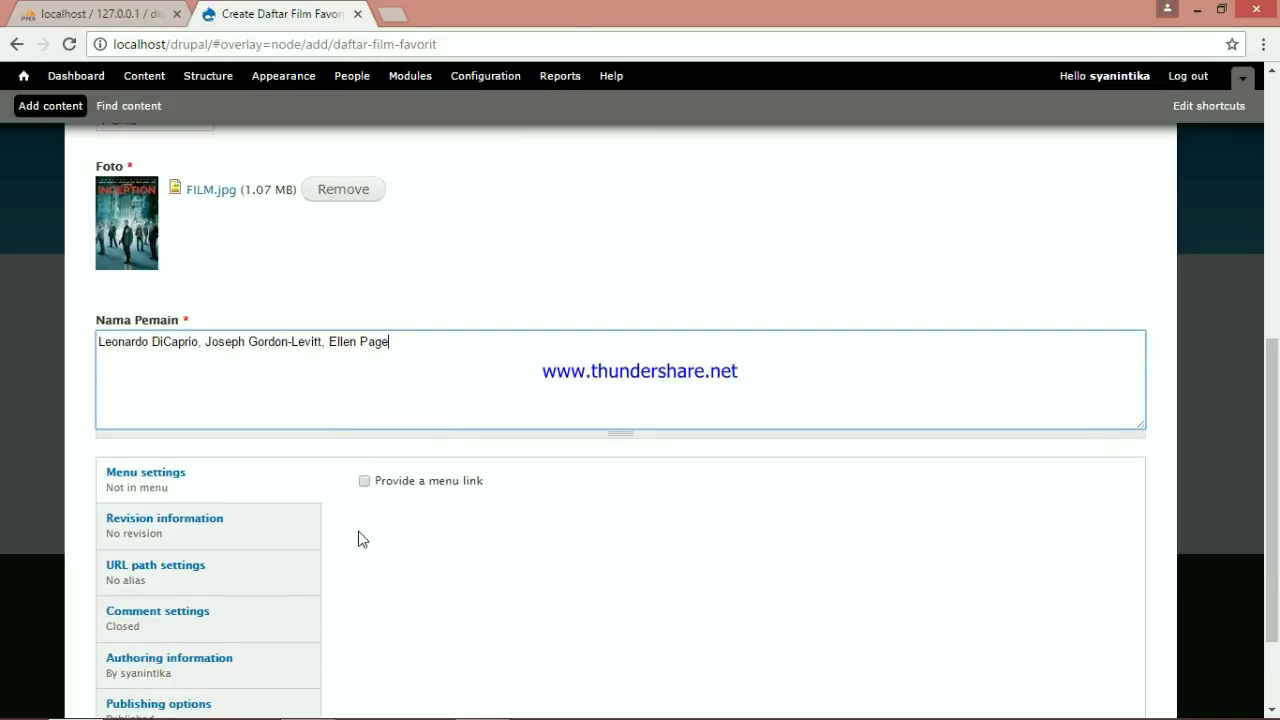
pyautogui.click(130, 634)
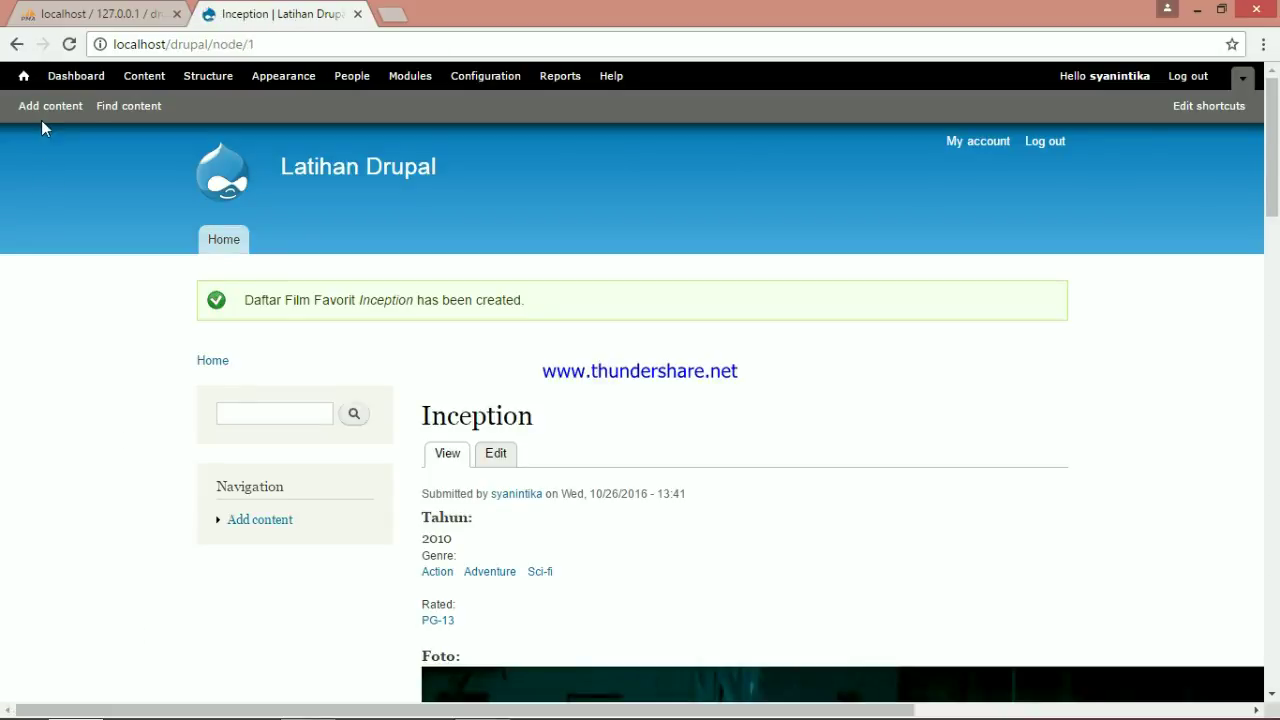
# Start a new film entry '500 Days of Summer', year 2009, genres Comedy, Drama and Romance
pyautogui.click(38, 106)
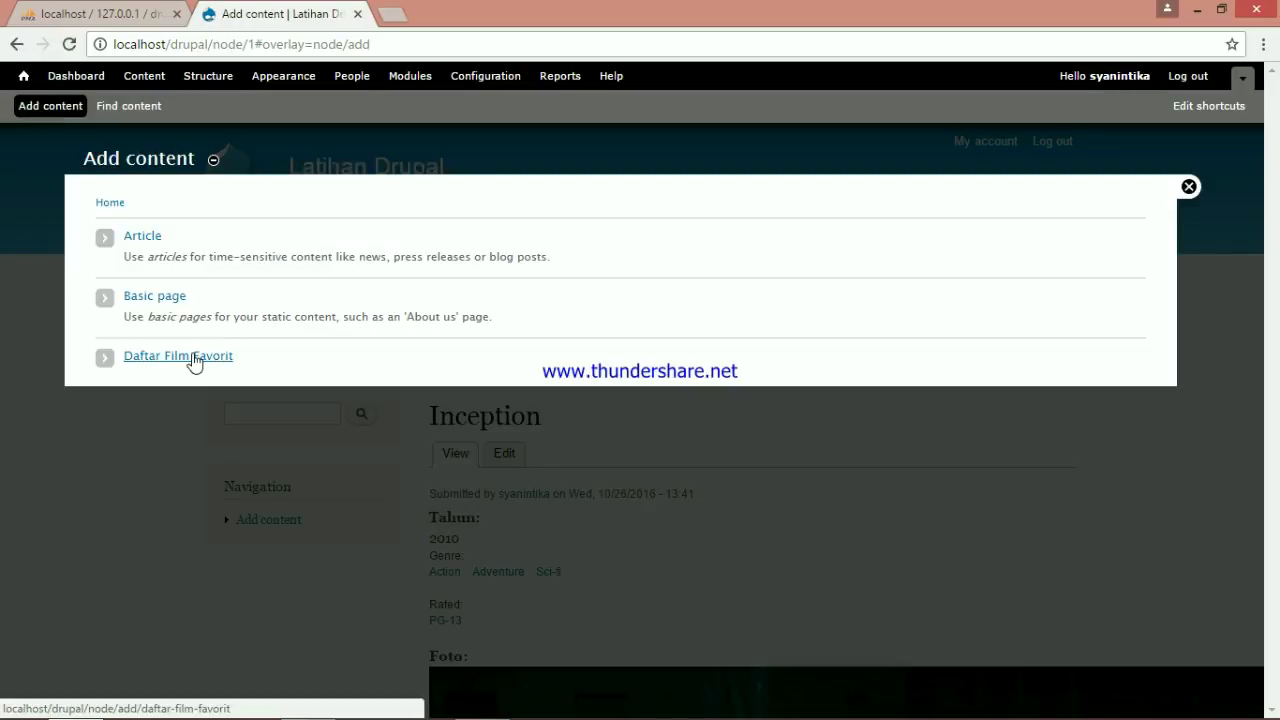
pyautogui.click(195, 358)
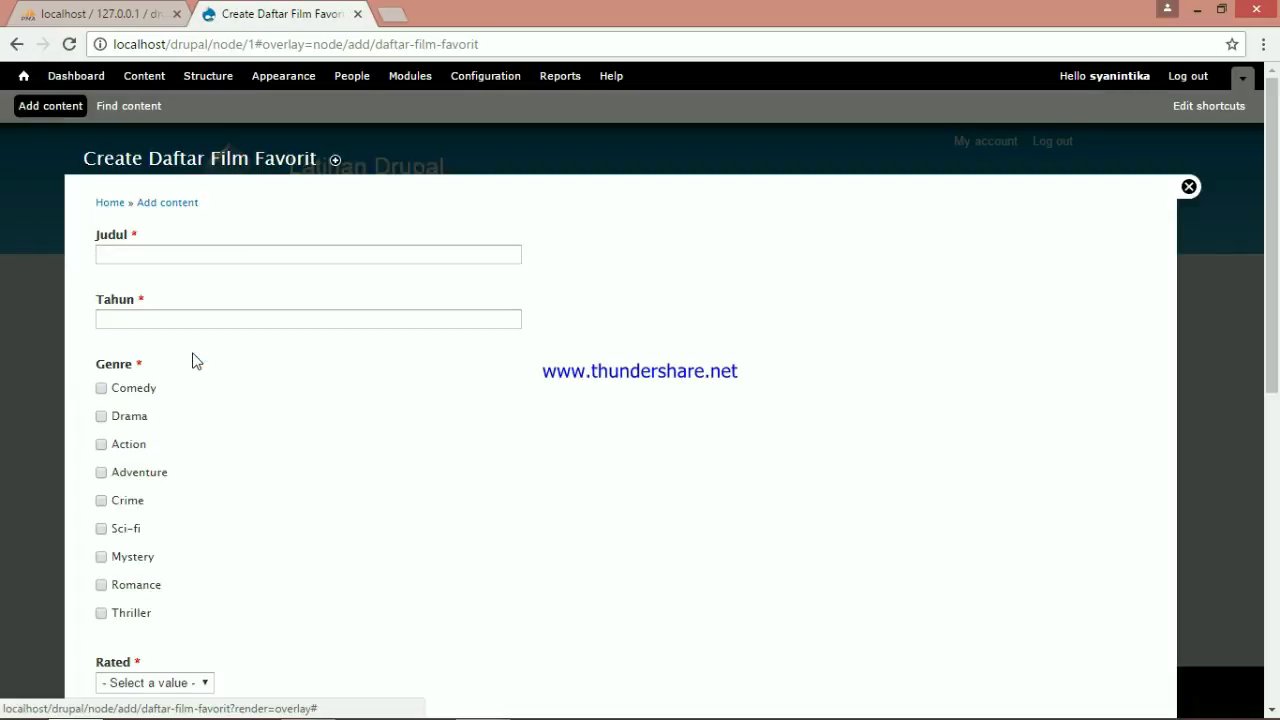
pyautogui.click(177, 252)
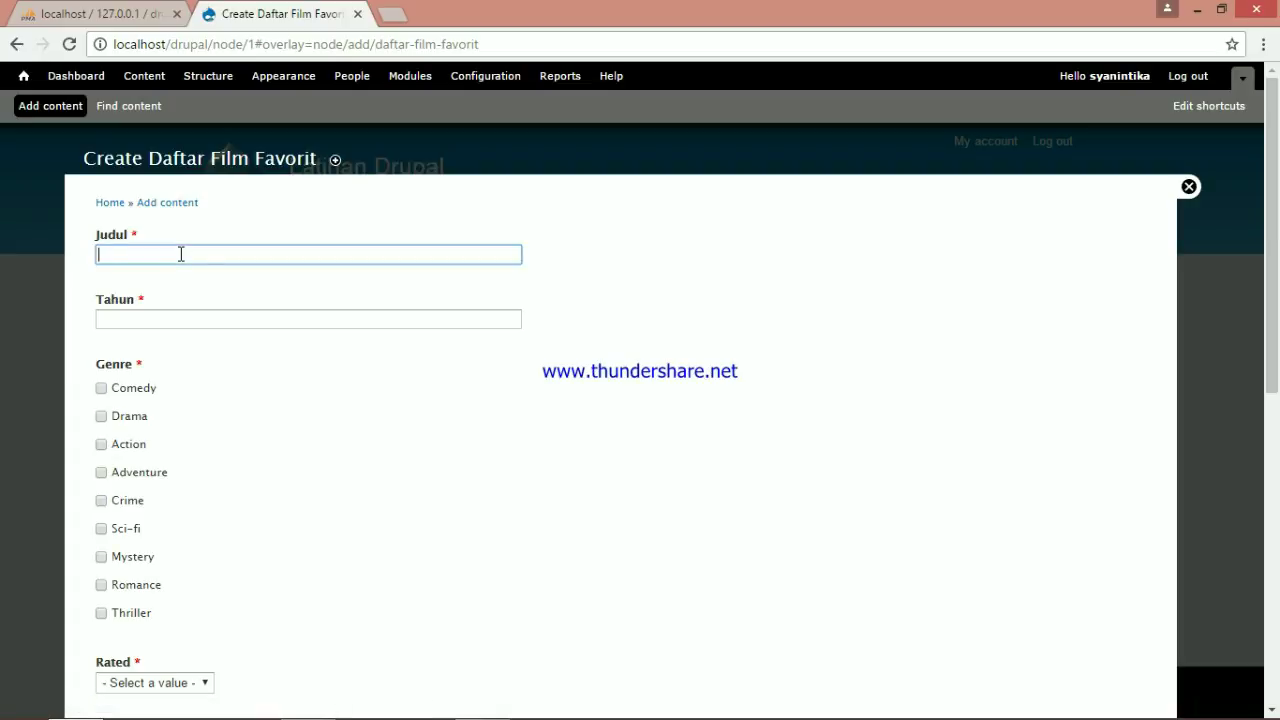
pyautogui.write('%')
pyautogui.press('BackSpace')
pyautogui.write('500 Days of Summer')
pyautogui.press('Tab')
pyautogui.write('2009')
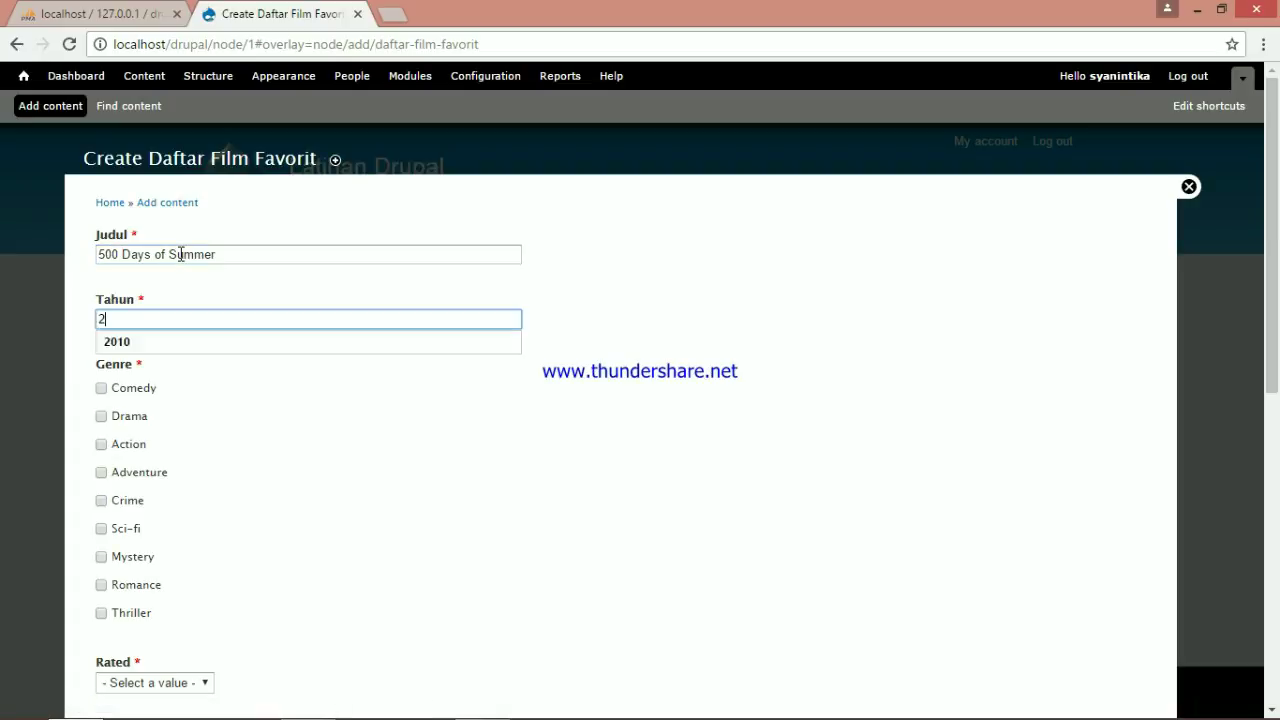
pyautogui.click(101, 388)
pyautogui.click(101, 585)
pyautogui.click(98, 416)
# Rate it PG-13, attach the dos.jpg poster, and enter the two lead actors in Nama Pemain
pyautogui.scroll(-2, 101, 423)
pyautogui.click(160, 495)
pyautogui.click(160, 566)
pyautogui.click(454, 154)
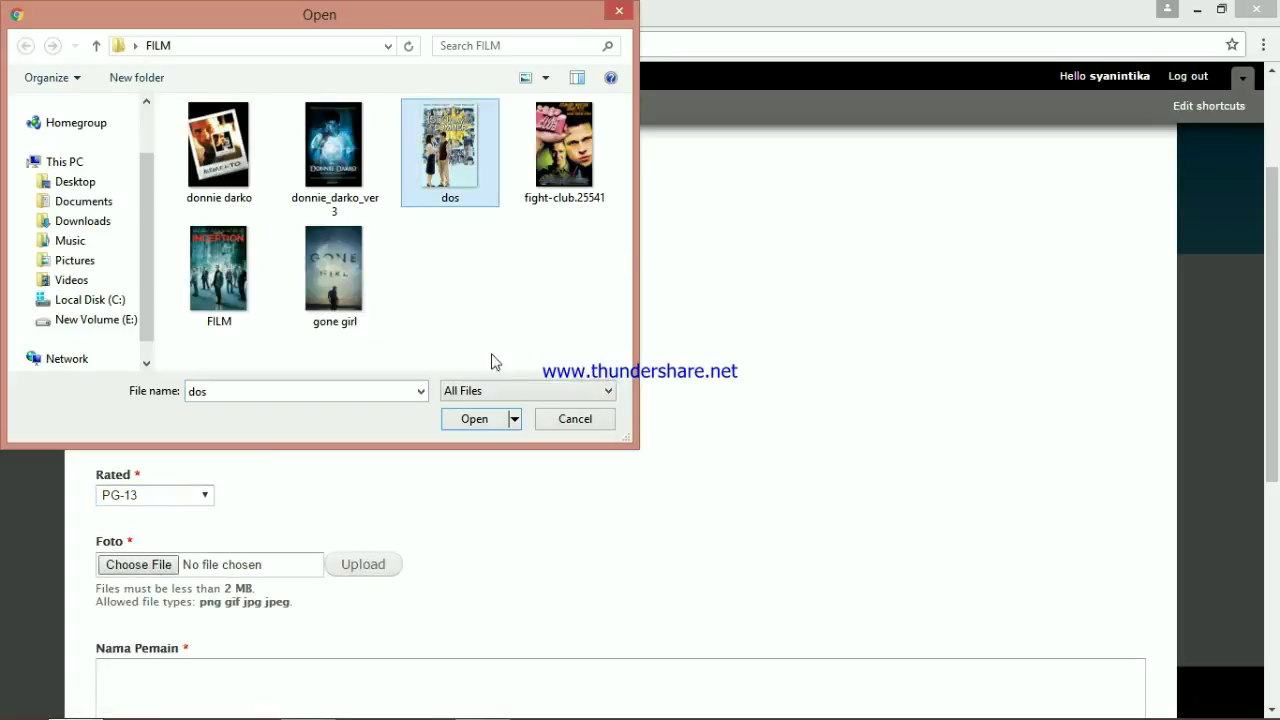
pyautogui.click(474, 419)
pyautogui.click(363, 471)
pyautogui.click(369, 592)
pyautogui.write('Joseph Gordon-Levitt, Zooey Deschanel')
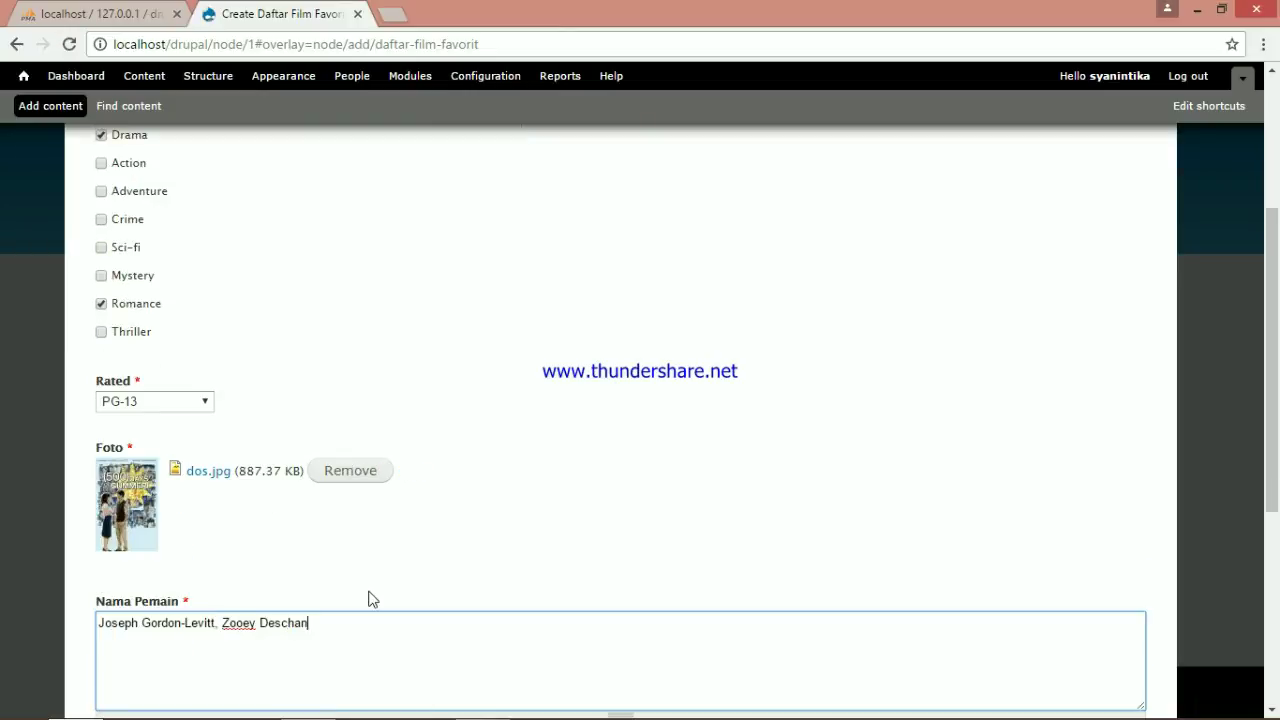
pyautogui.scroll(-4, 286, 574)
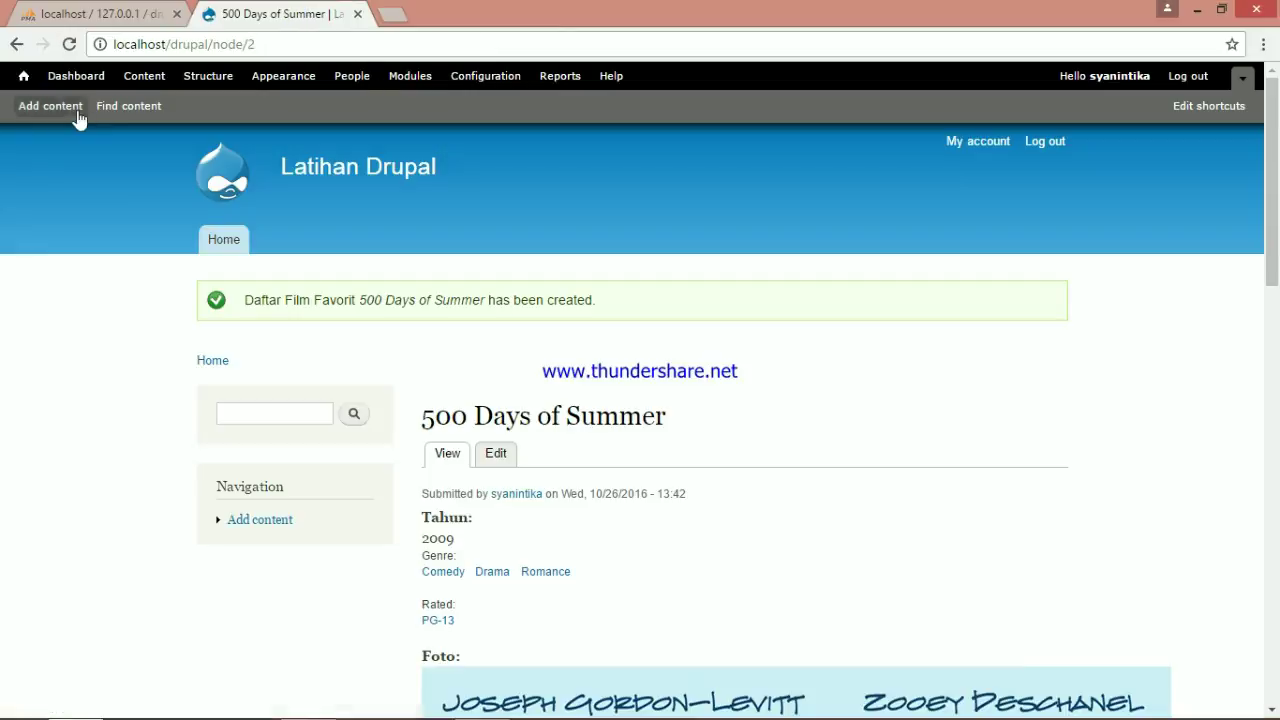
pyautogui.click(77, 110)
pyautogui.click(192, 360)
# Fill in and save the Memento entry: Mystery and Thriller, rated R, with poster and three cast names
pyautogui.write('Memento')
pyautogui.click(255, 318)
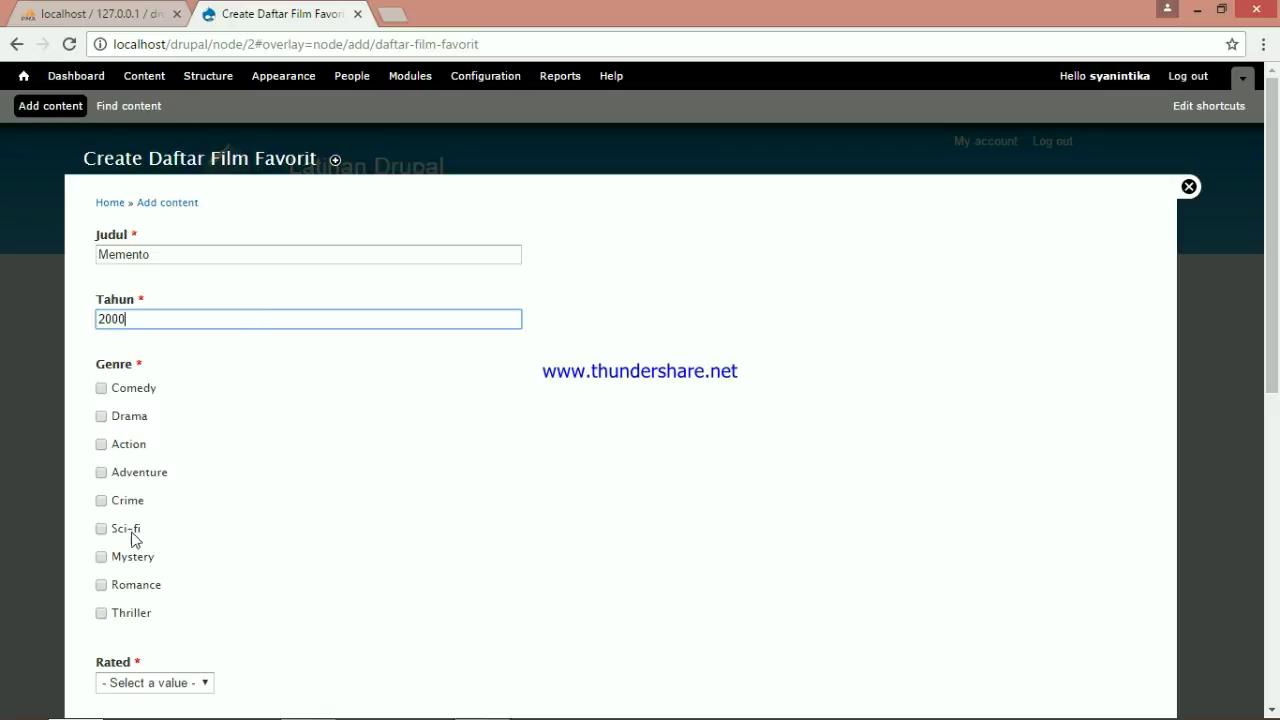
pyautogui.click(102, 557)
pyautogui.click(102, 613)
pyautogui.scroll(-2, 130, 600)
pyautogui.click(170, 495)
pyautogui.click(150, 561)
pyautogui.click(137, 566)
pyautogui.doubleClick(220, 148)
pyautogui.click(363, 565)
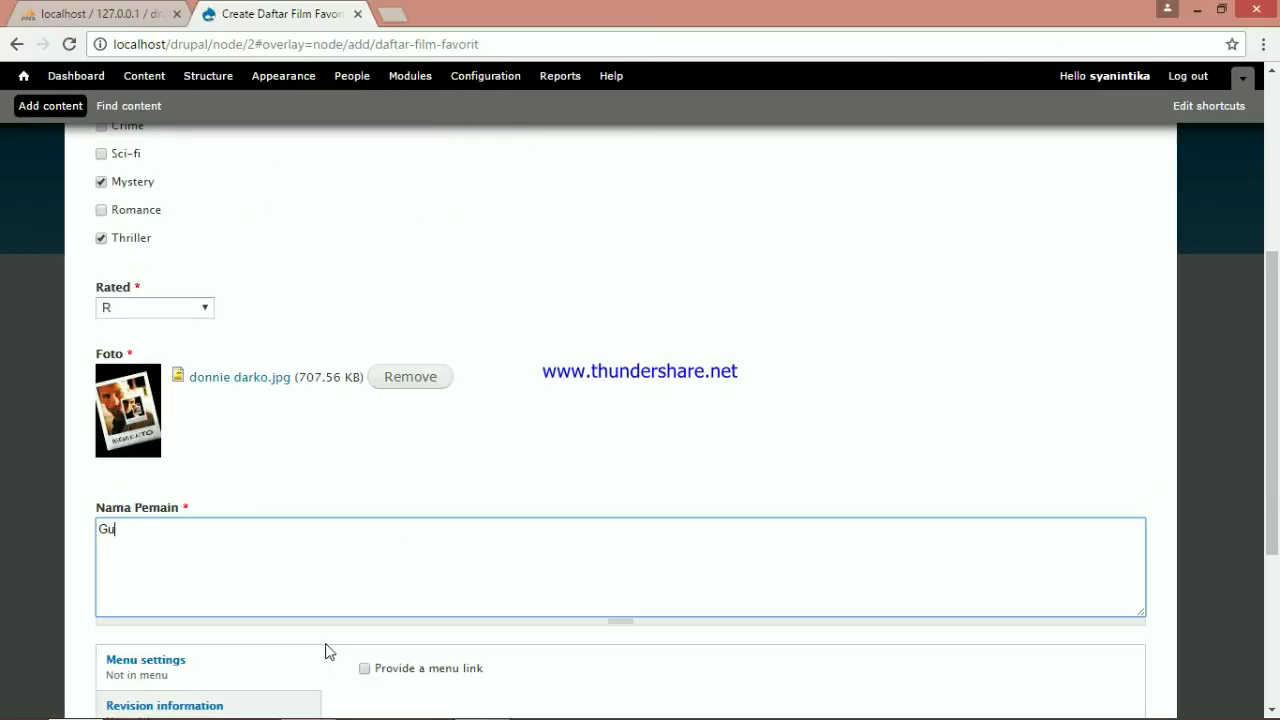
pyautogui.write('Guy Pierce, Carrie-Anne Moss, Joe Pantoliano')
pyautogui.scroll(-3, 323, 651)
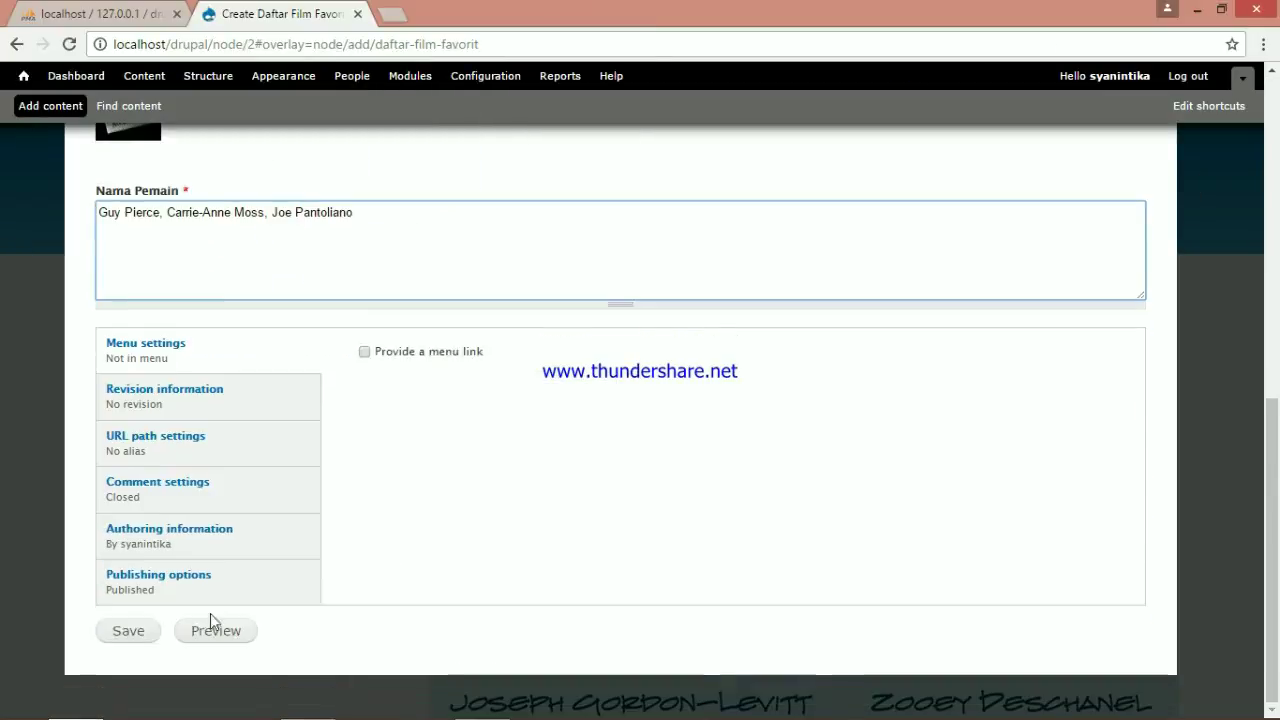
pyautogui.click(128, 630)
# Start a new Daftar Film Favorit entry titled 'Fight Club', year 1999, genre Drama
pyautogui.click(55, 107)
pyautogui.click(214, 360)
pyautogui.click(194, 254)
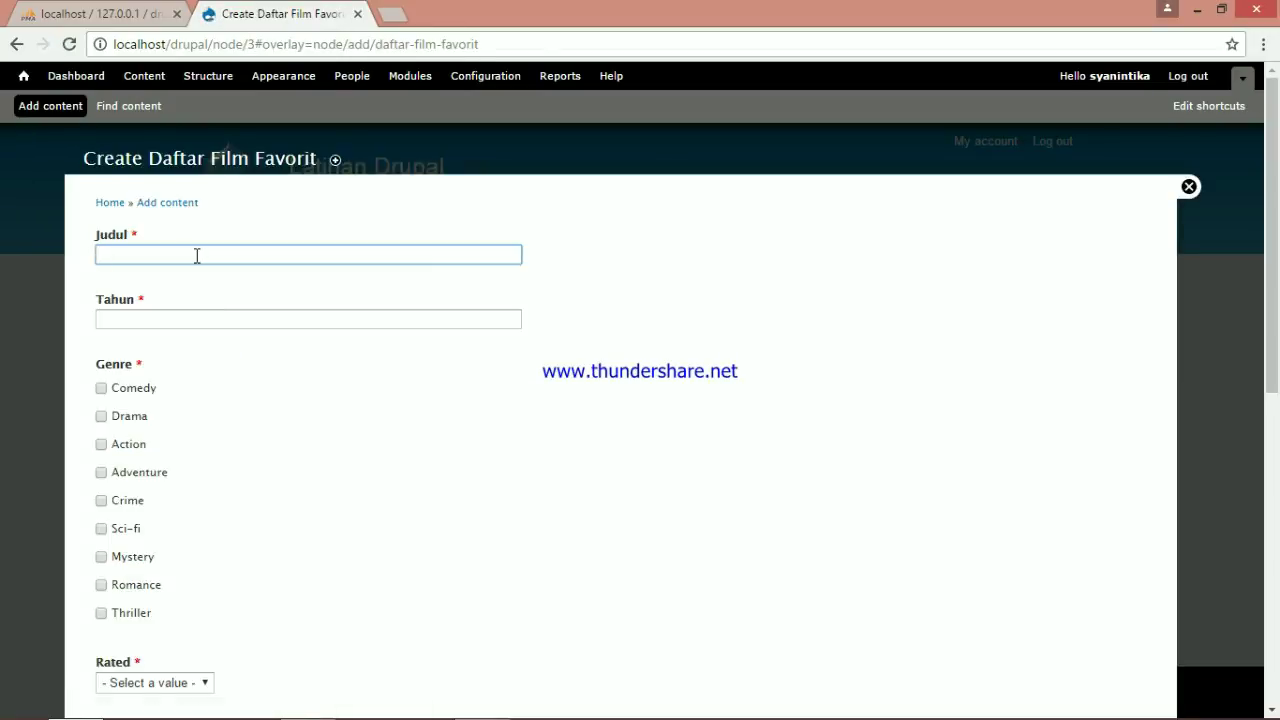
pyautogui.write('Fight Club')
pyautogui.press('Tab')
pyautogui.write('1999')
pyautogui.click(102, 416)
# Rate Fight Club R, attach its poster, enter two cast names, and save
pyautogui.scroll(-2, 120, 440)
pyautogui.click(165, 496)
pyautogui.click(172, 562)
pyautogui.click(138, 566)
pyautogui.click(566, 150)
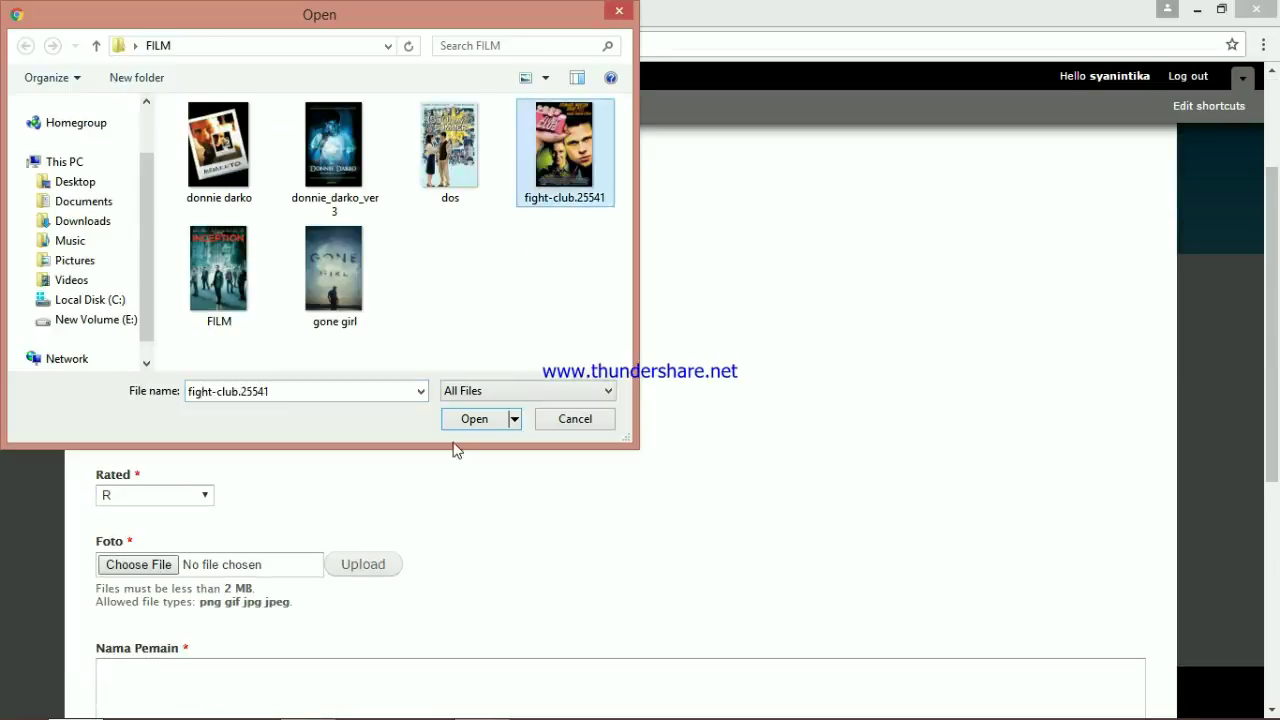
pyautogui.click(474, 419)
pyautogui.write('rad Pitt, Edward Norton')
pyautogui.scroll(-3, 269, 515)
pyautogui.click(140, 632)
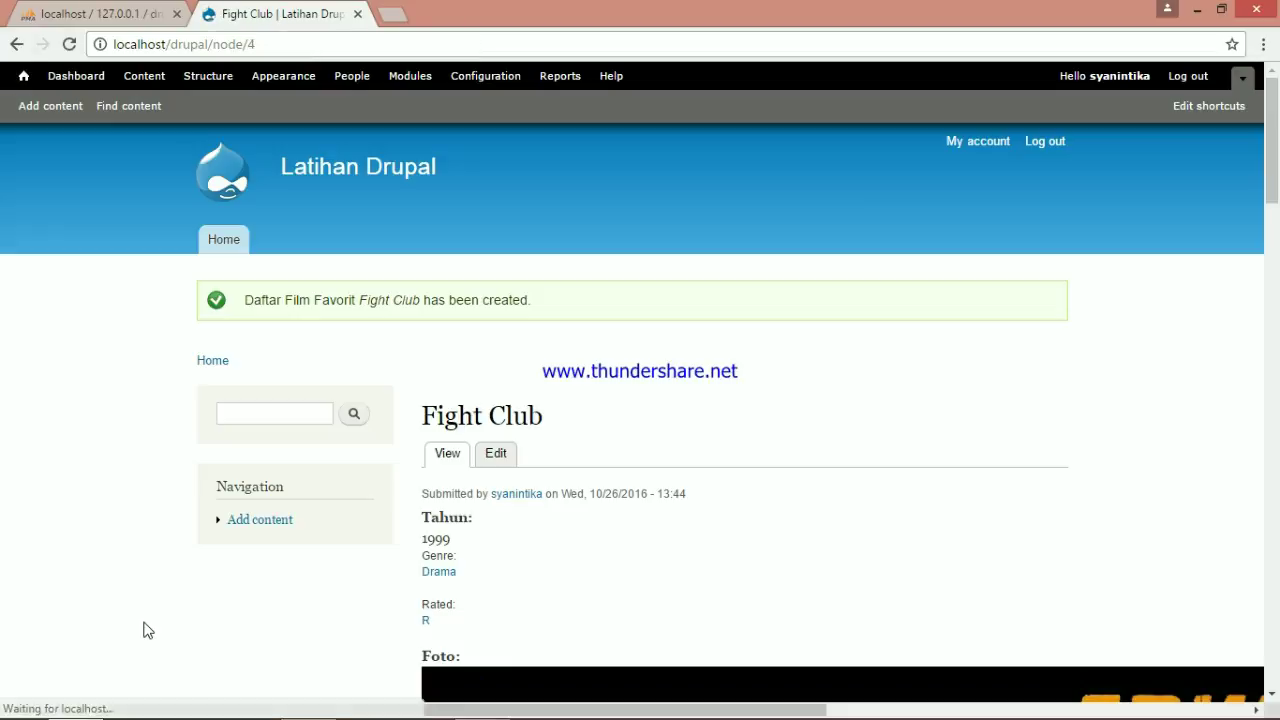
# Start a new Daftar Film Favorit entry 'Donnie Darko', 2001, with Drama, Sci-fi and Thriller genres
pyautogui.click(50, 105)
pyautogui.click(168, 358)
pyautogui.click(249, 258)
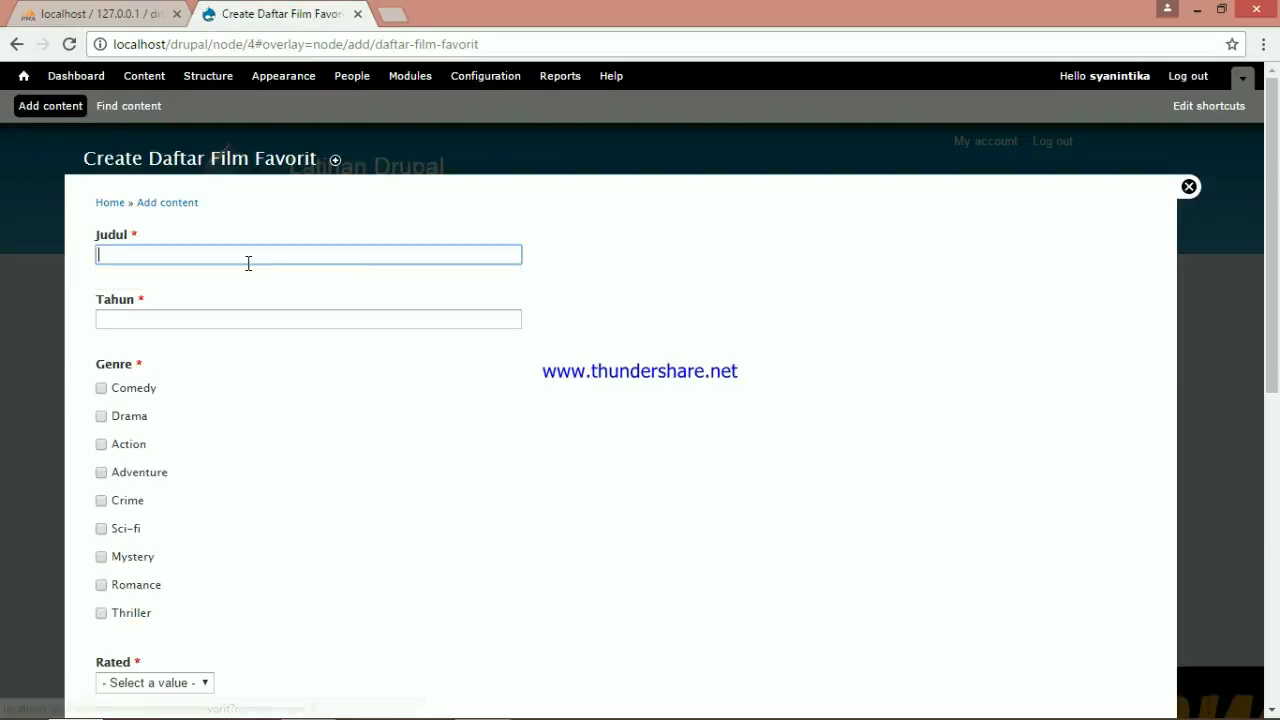
pyautogui.write('Donnie Darko')
pyautogui.press('Tab')
pyautogui.write('2001')
pyautogui.click(102, 417)
pyautogui.click(102, 529)
pyautogui.click(102, 613)
# Rate Donnie Darko R, attach the donnie_darko_ver3 poster, enter two cast names, and save
pyautogui.scroll(-2, 256, 566)
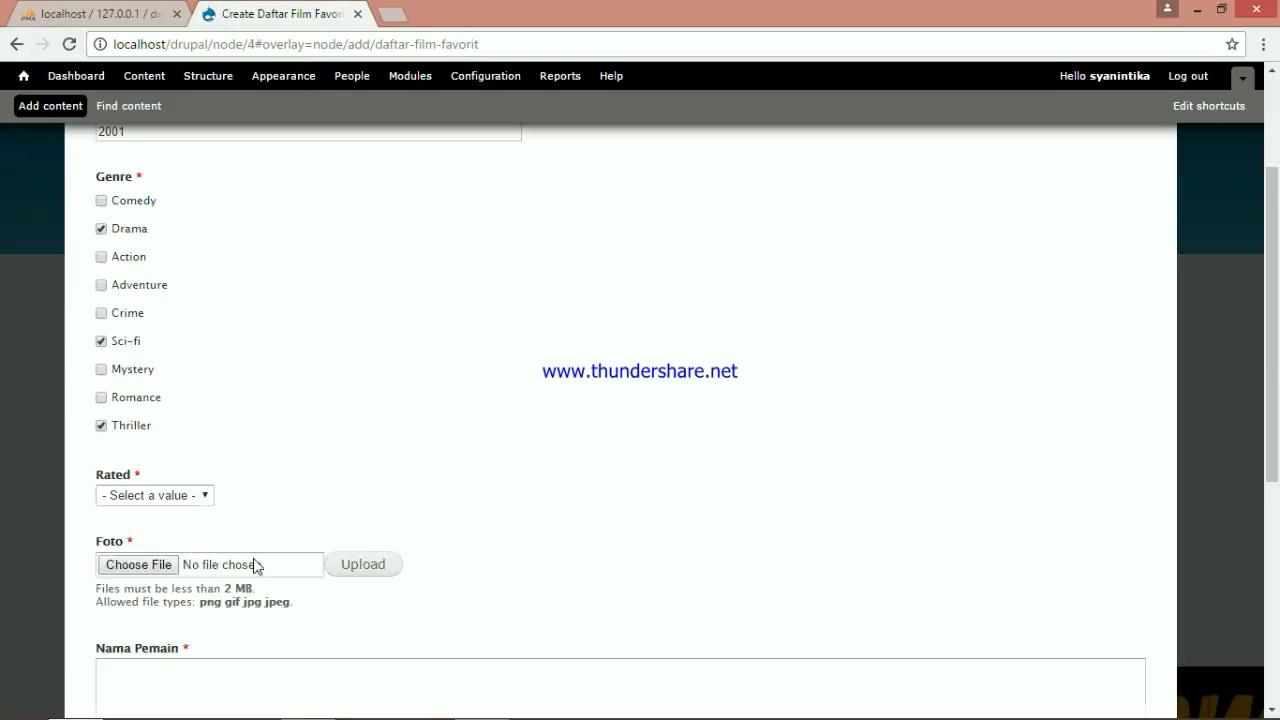
pyautogui.click(165, 496)
pyautogui.click(165, 564)
pyautogui.click(138, 566)
pyautogui.click(362, 283)
pyautogui.click(357, 426)
pyautogui.write('Jake Gyl')
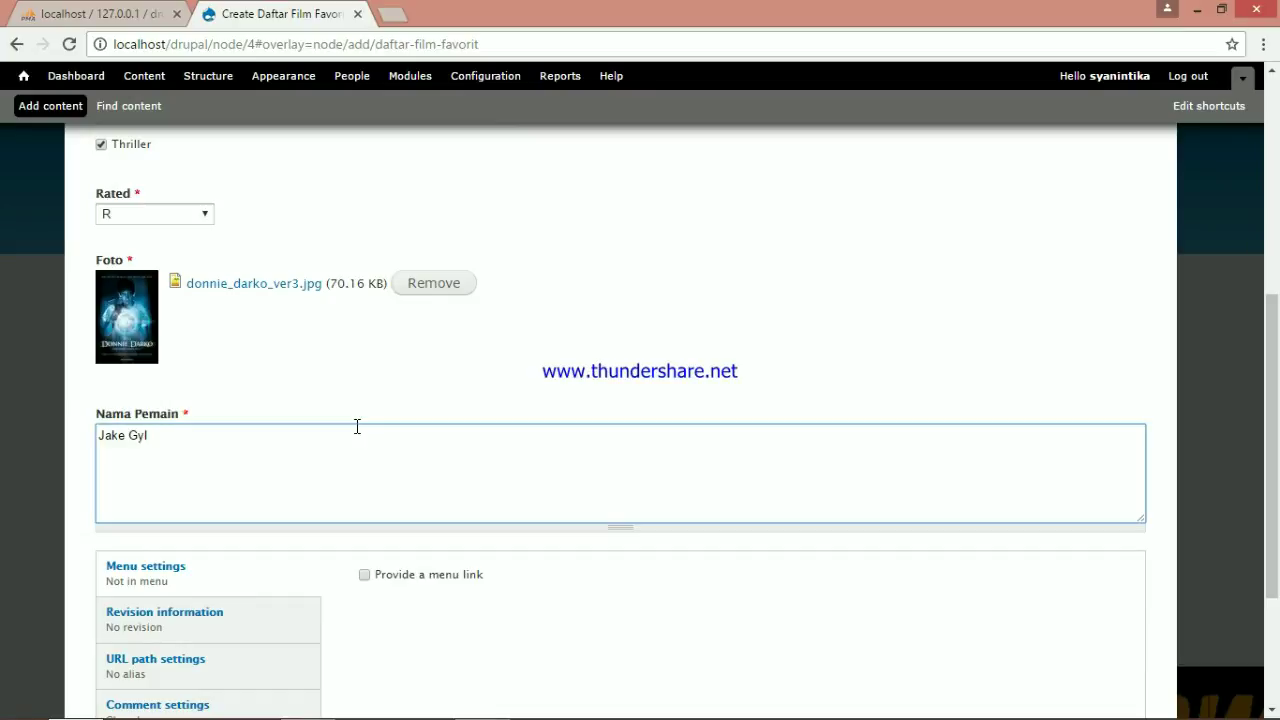
pyautogui.write('lenhaal, Jena Malone')
pyautogui.scroll(-3, 357, 426)
pyautogui.click(118, 627)
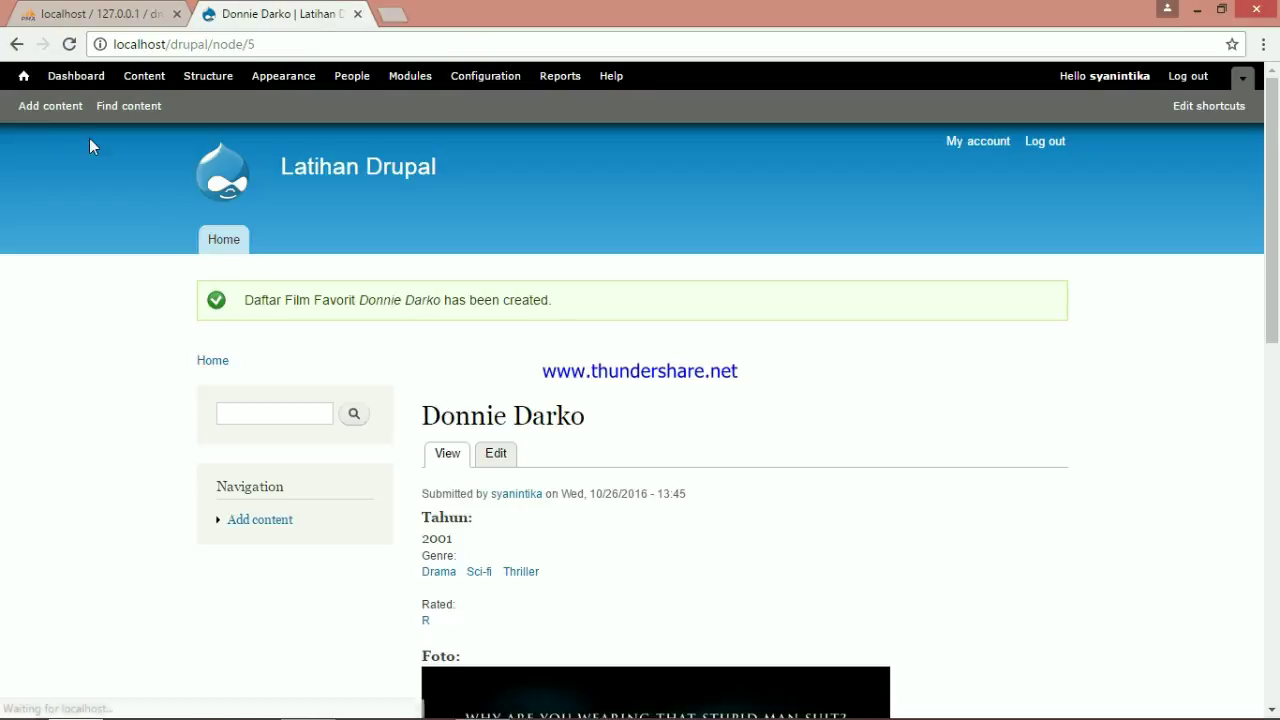
# Start a new Daftar Film Favorit entry 'Gone Girl', 2014, with Crime, Drama and Mystery genres
pyautogui.click(50, 105)
pyautogui.click(180, 355)
pyautogui.click(186, 253)
pyautogui.write('Gone Girl')
pyautogui.press('Tab')
pyautogui.write('2014')
pyautogui.click(101, 500)
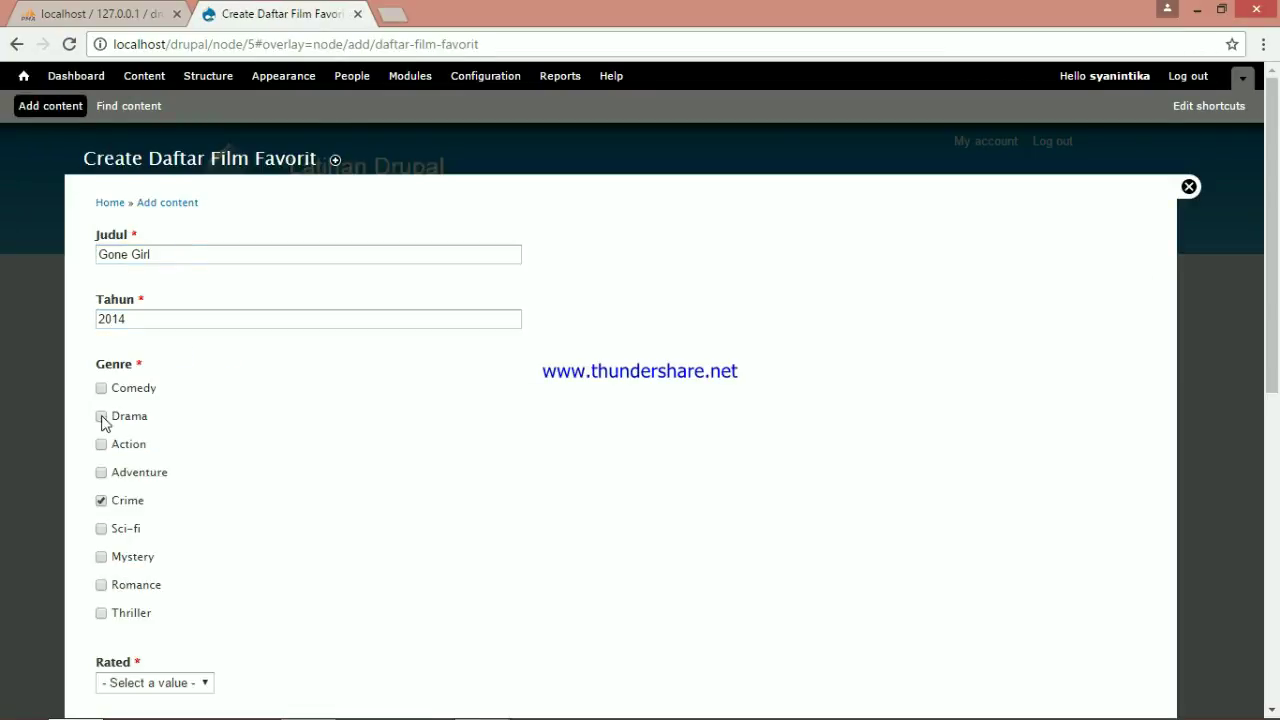
pyautogui.click(102, 417)
pyautogui.click(101, 557)
# Rate Gone Girl R, attach its poster, enter three cast names, save, and review the page
pyautogui.scroll(-3, 101, 557)
pyautogui.click(190, 404)
pyautogui.click(136, 470)
pyautogui.click(375, 468)
pyautogui.click(355, 596)
pyautogui.write('Ben Affleck, ')
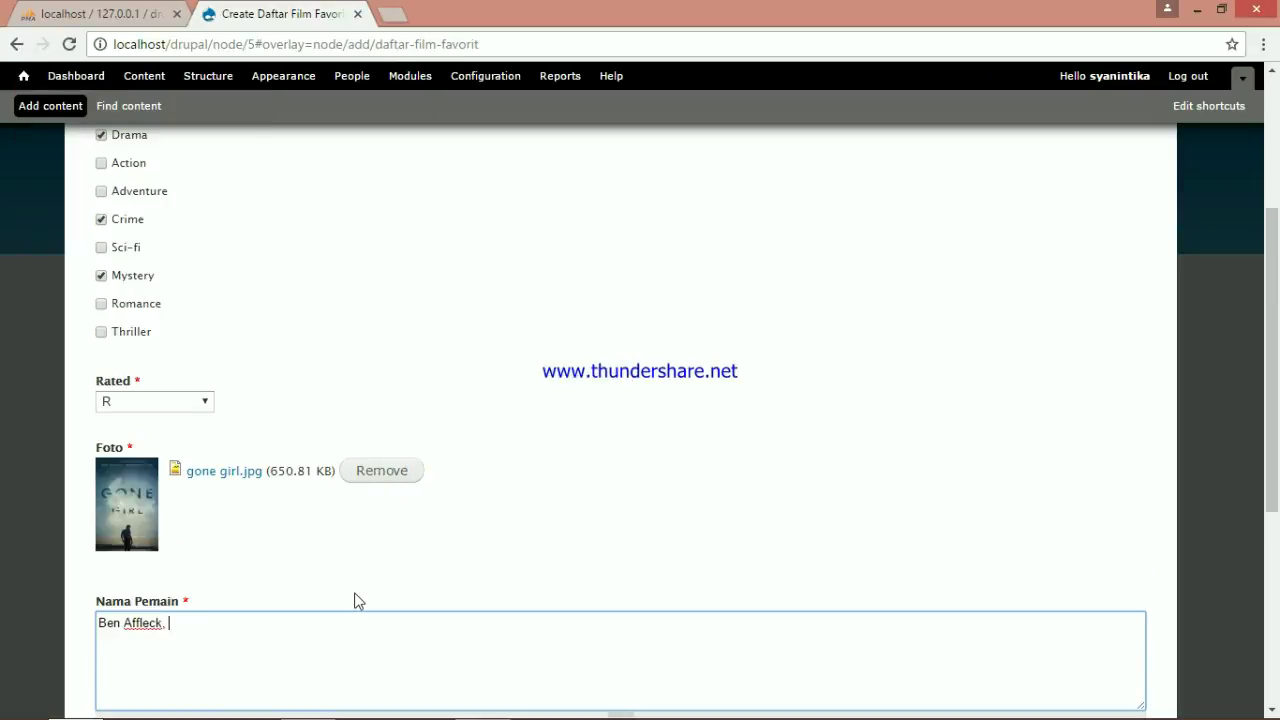
pyautogui.write('Resamund Pike, Neil Patrick Harris')
pyautogui.scroll(-4, 357, 600)
pyautogui.click(126, 630)
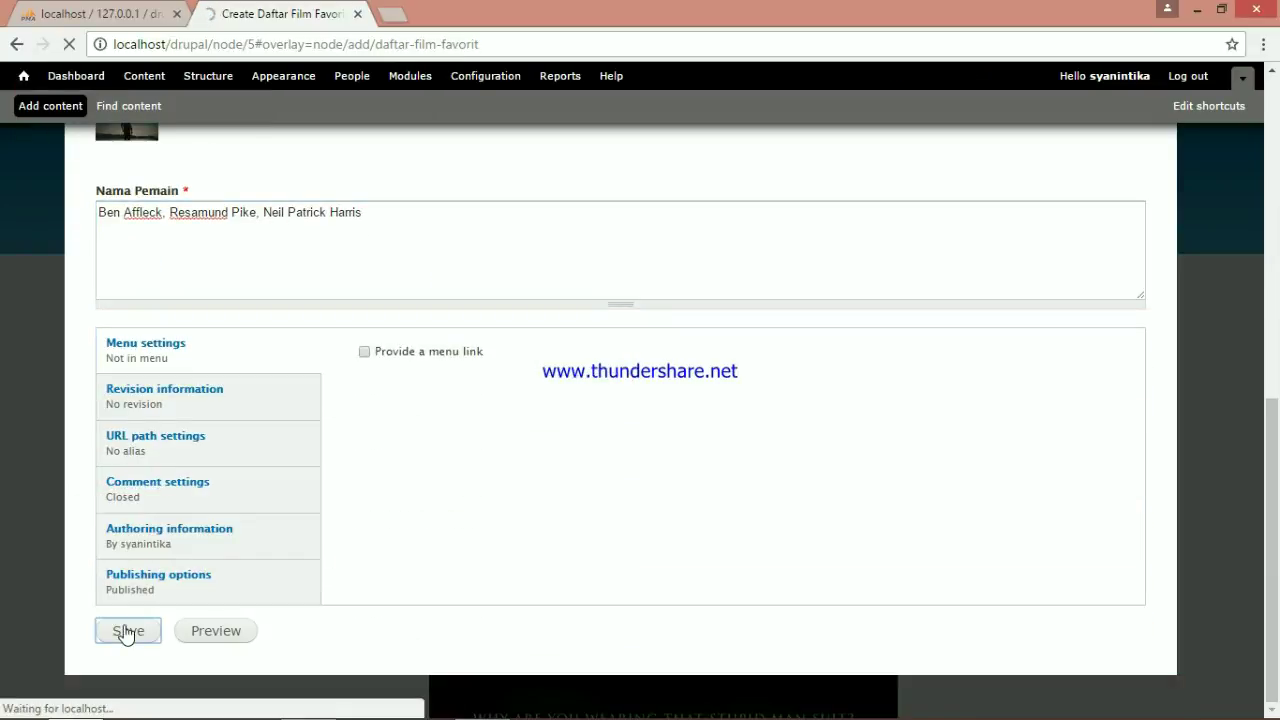
pyautogui.scroll(-2, 531, 424)
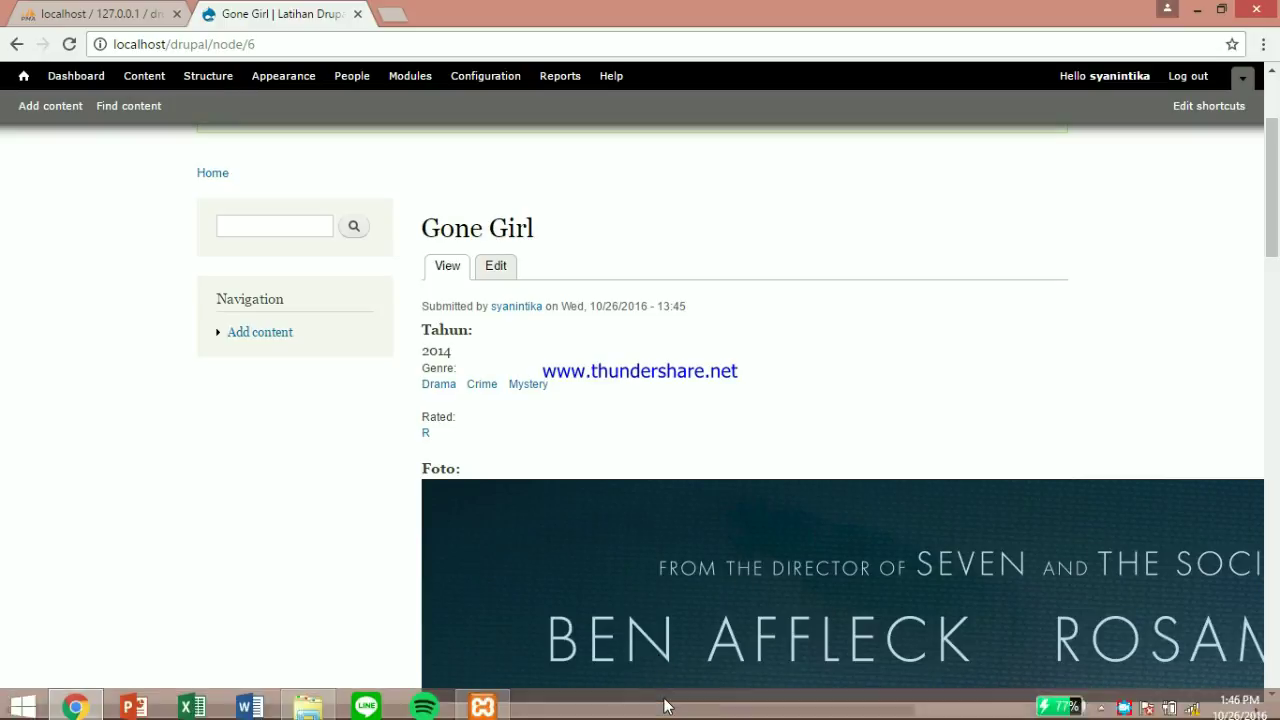
pyautogui.scroll(-7, 1277, 258)
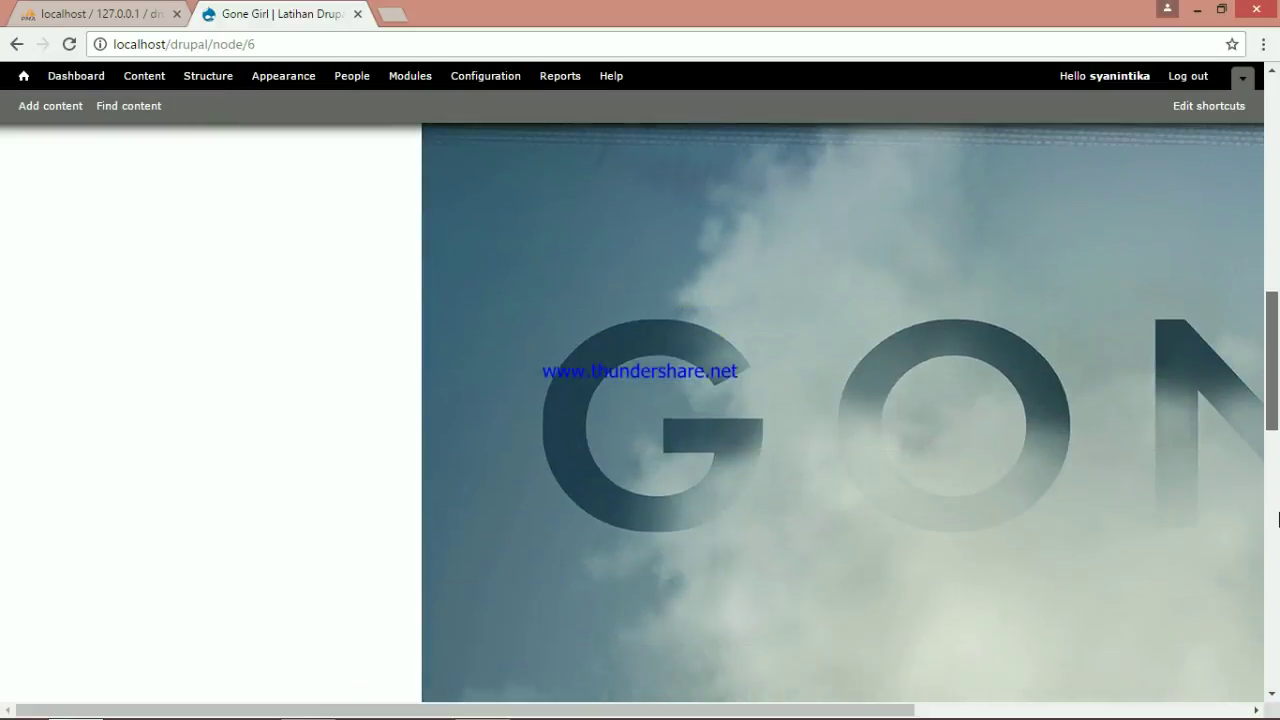
pyautogui.moveTo(1279, 520); pyautogui.dragTo(1271, 116)
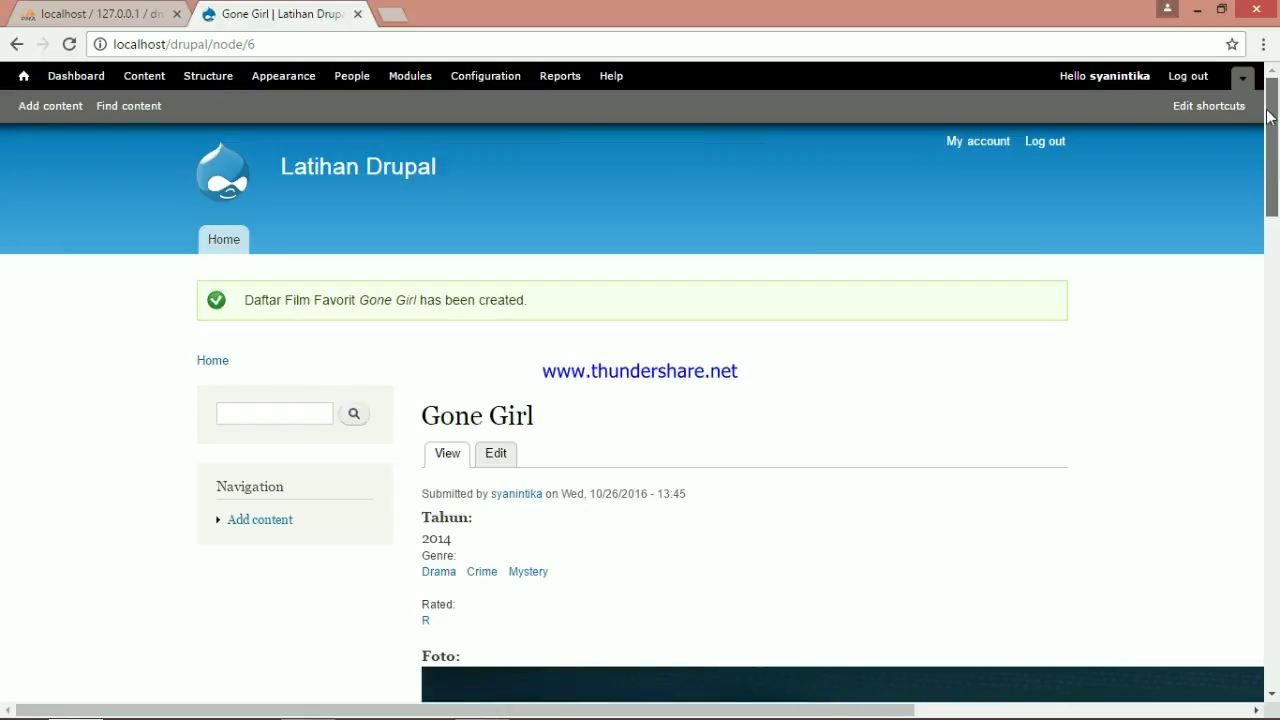
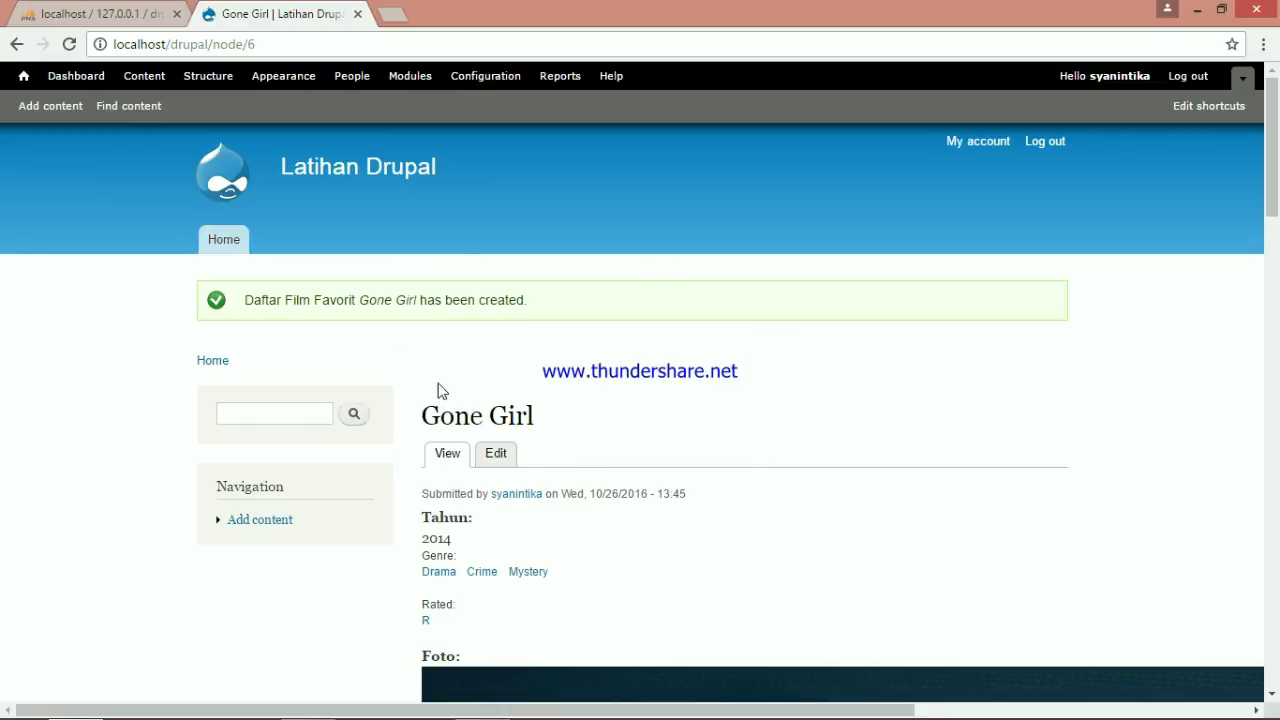
# Open drupal.org/project/views in a new tab and scroll to its downloads
pyautogui.click(395, 18)
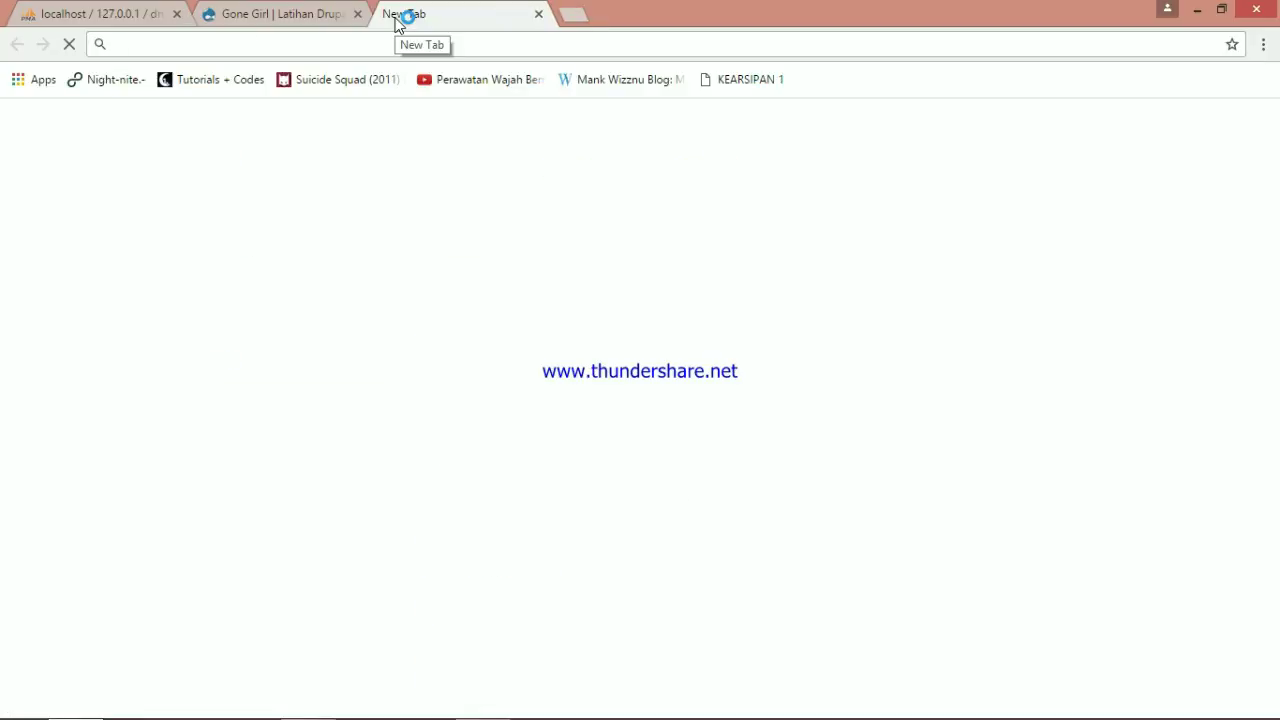
pyautogui.write('drupal.org/project/views')
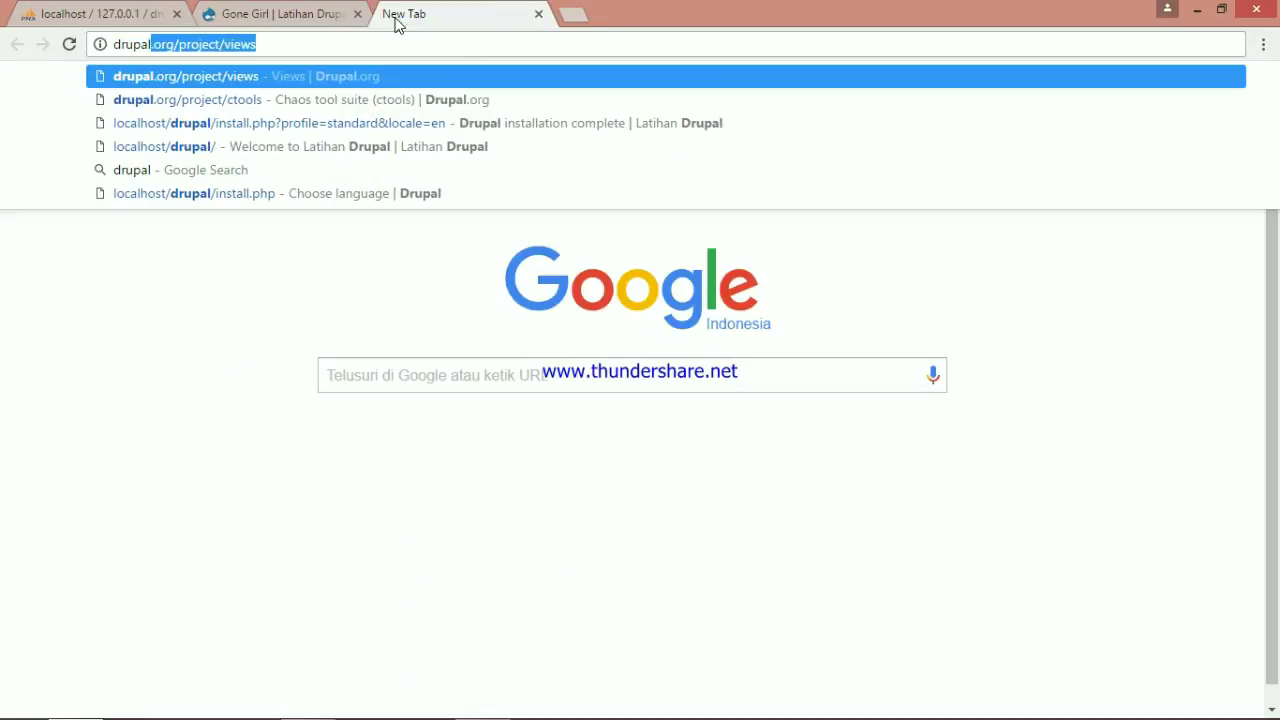
pyautogui.press('End')
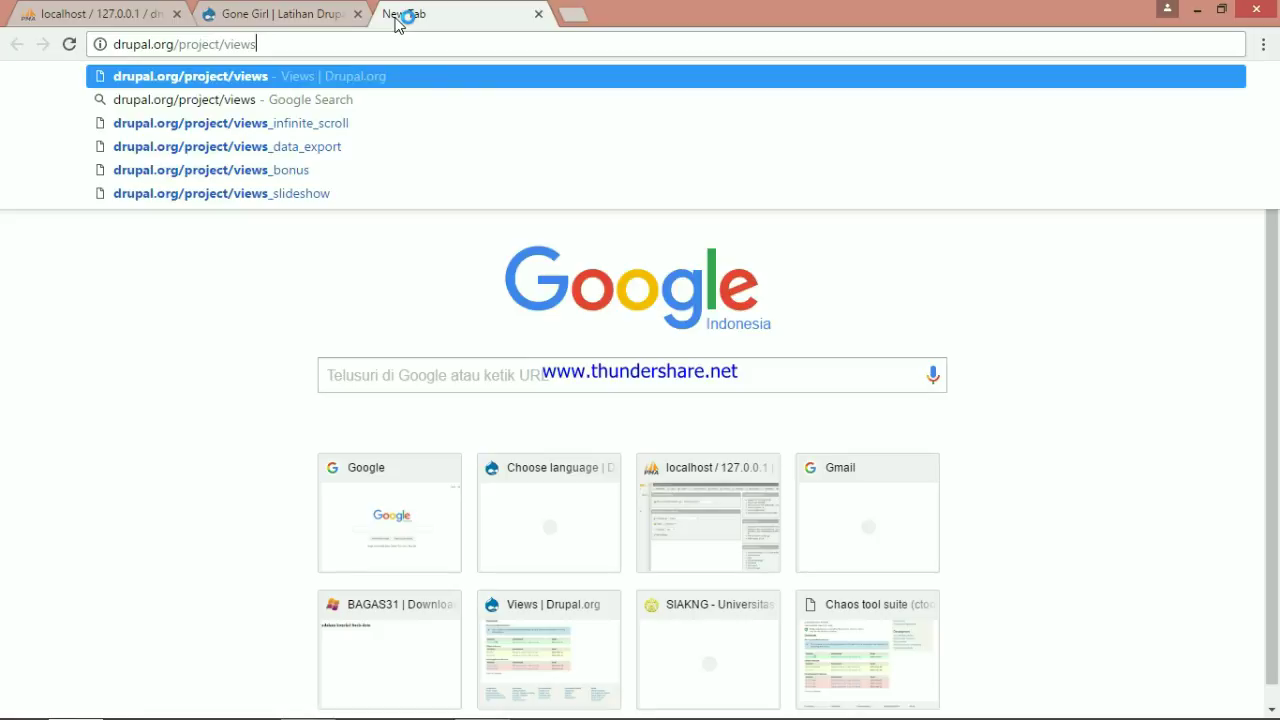
pyautogui.press('Return')
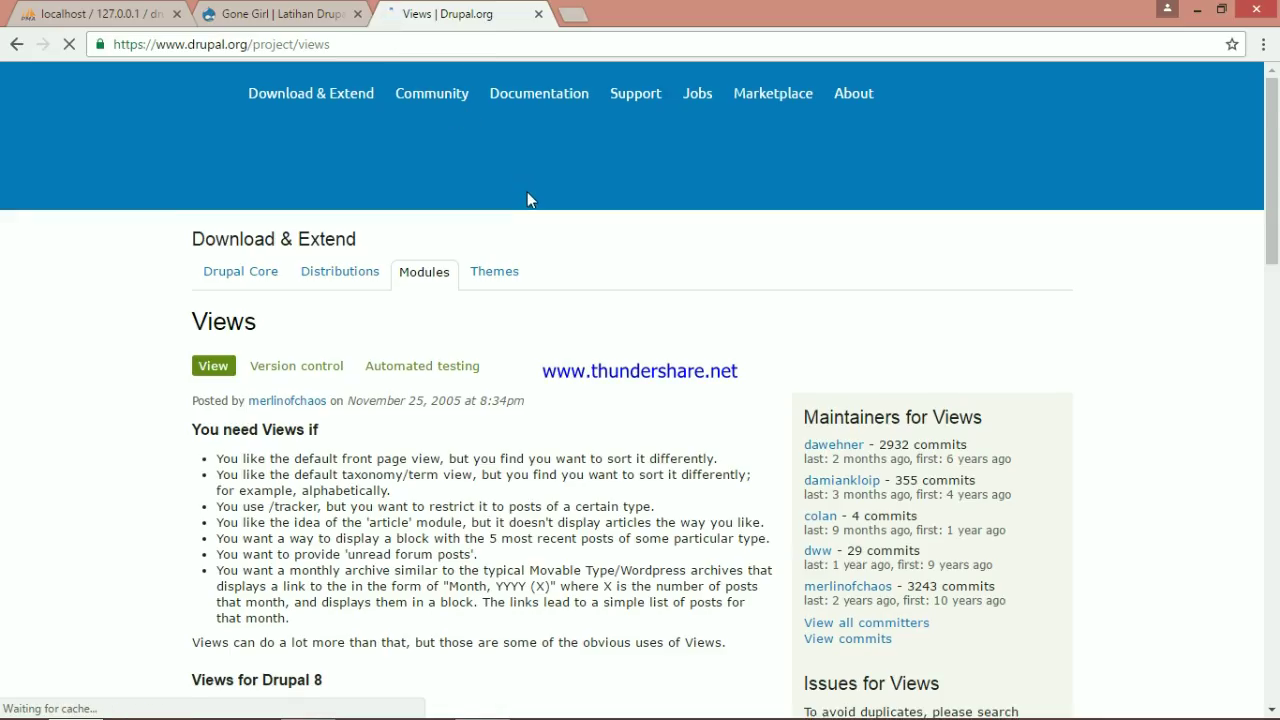
pyautogui.scroll(-6, 537, 243)
pyautogui.scroll(-7, 539, 243)
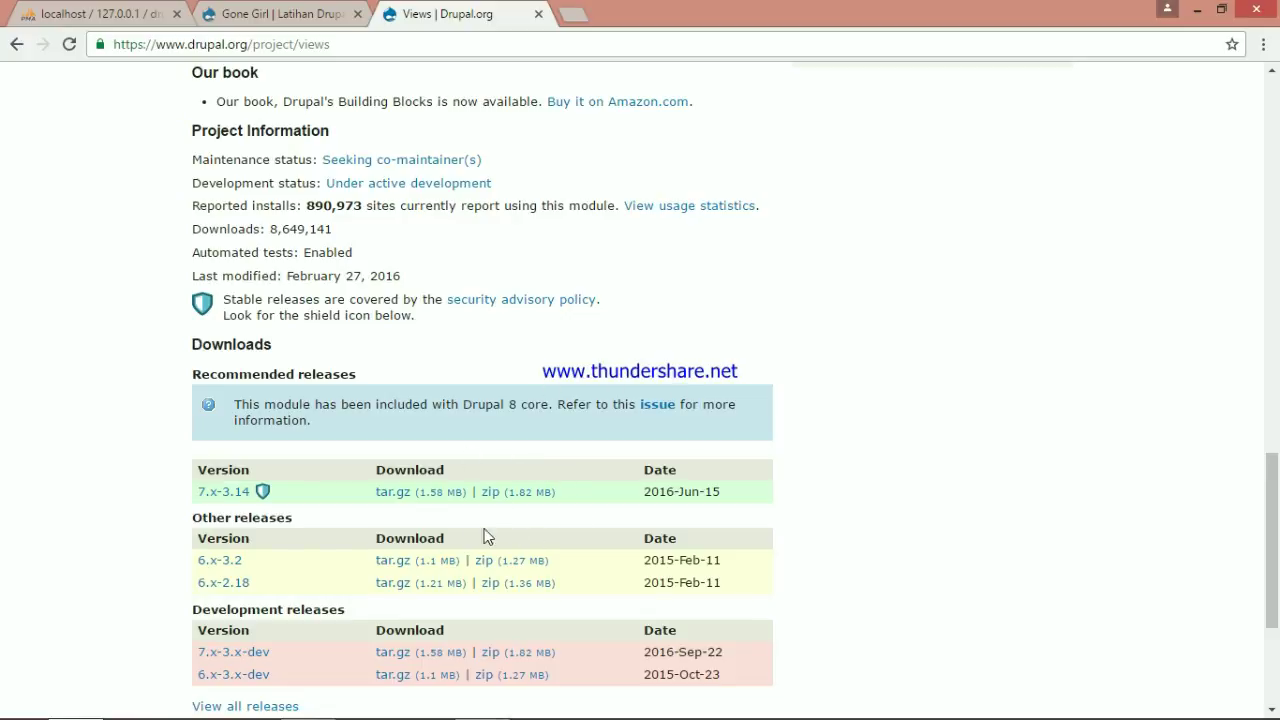
# Open the Chaos tool suite (ctools) project page and scroll to the 7.x-1.11 release
pyautogui.click(571, 16)
pyautogui.write('drup')
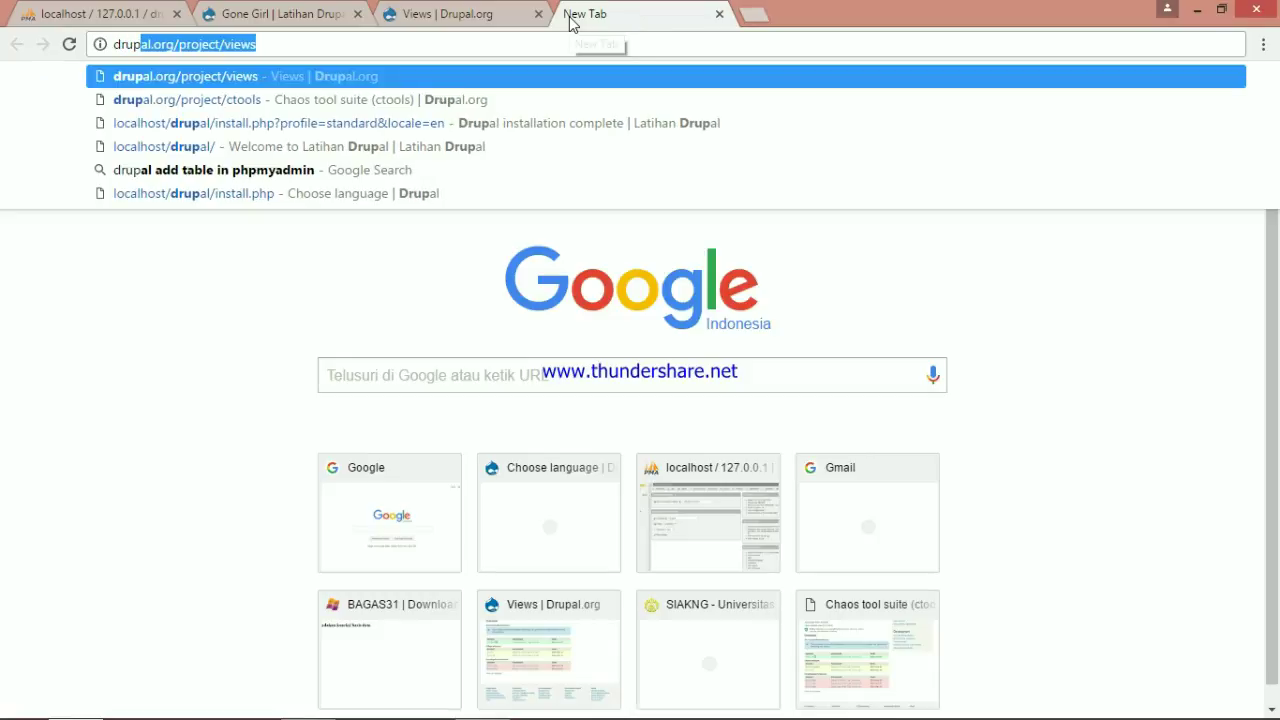
pyautogui.write('al')
pyautogui.press('Down')
pyautogui.press('Return')
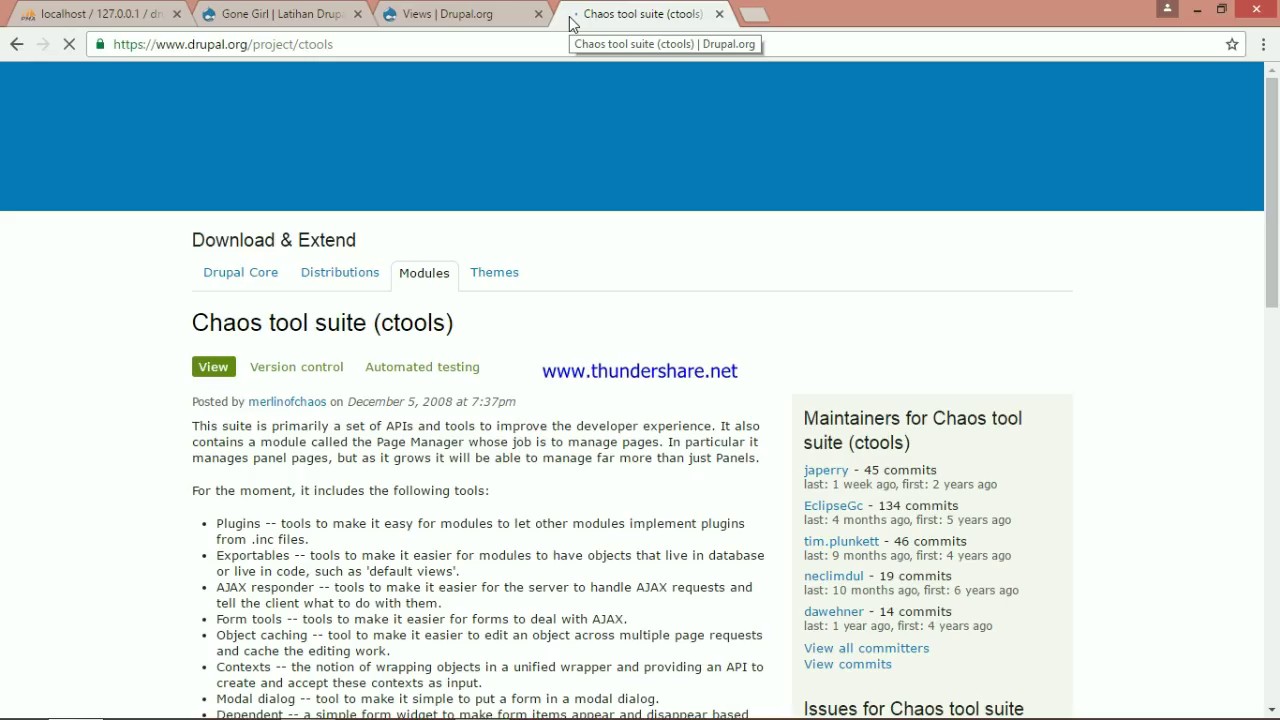
pyautogui.scroll(-10, 561, 140)
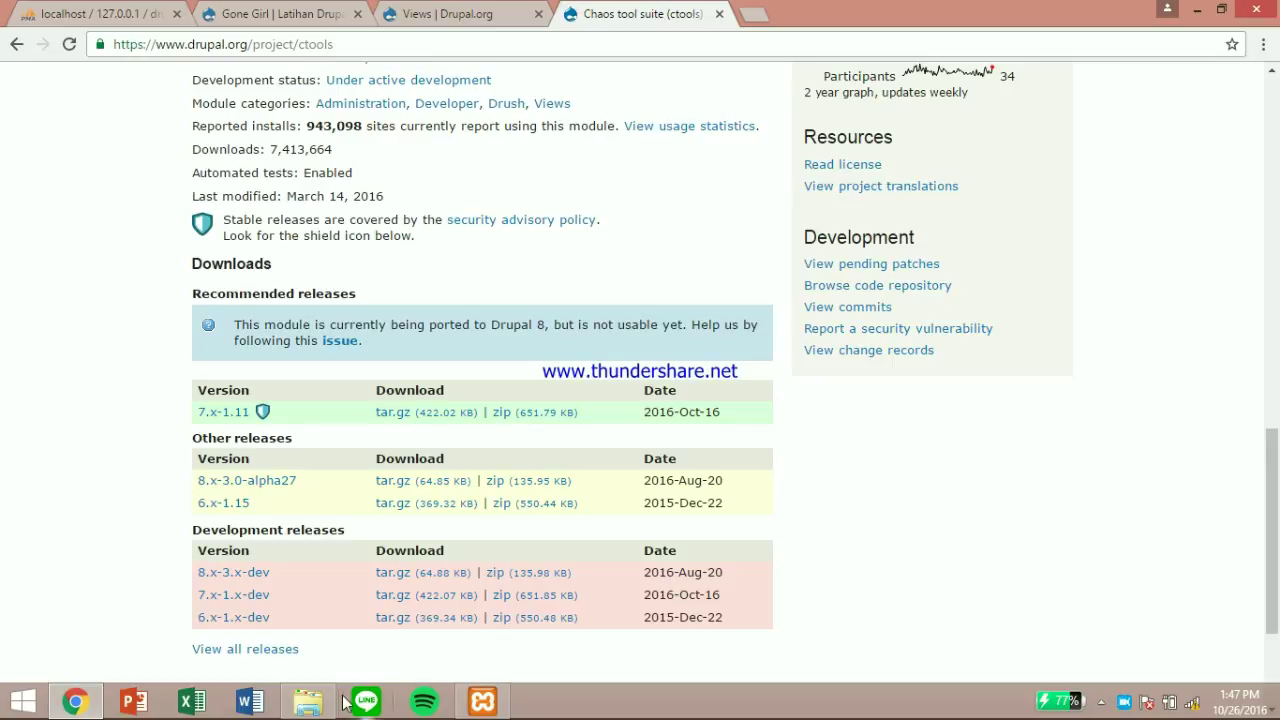
# Copy the views-7.x-3.14 and ctools-7.x-1.11 archives from the Desktop
pyautogui.click(308, 701)
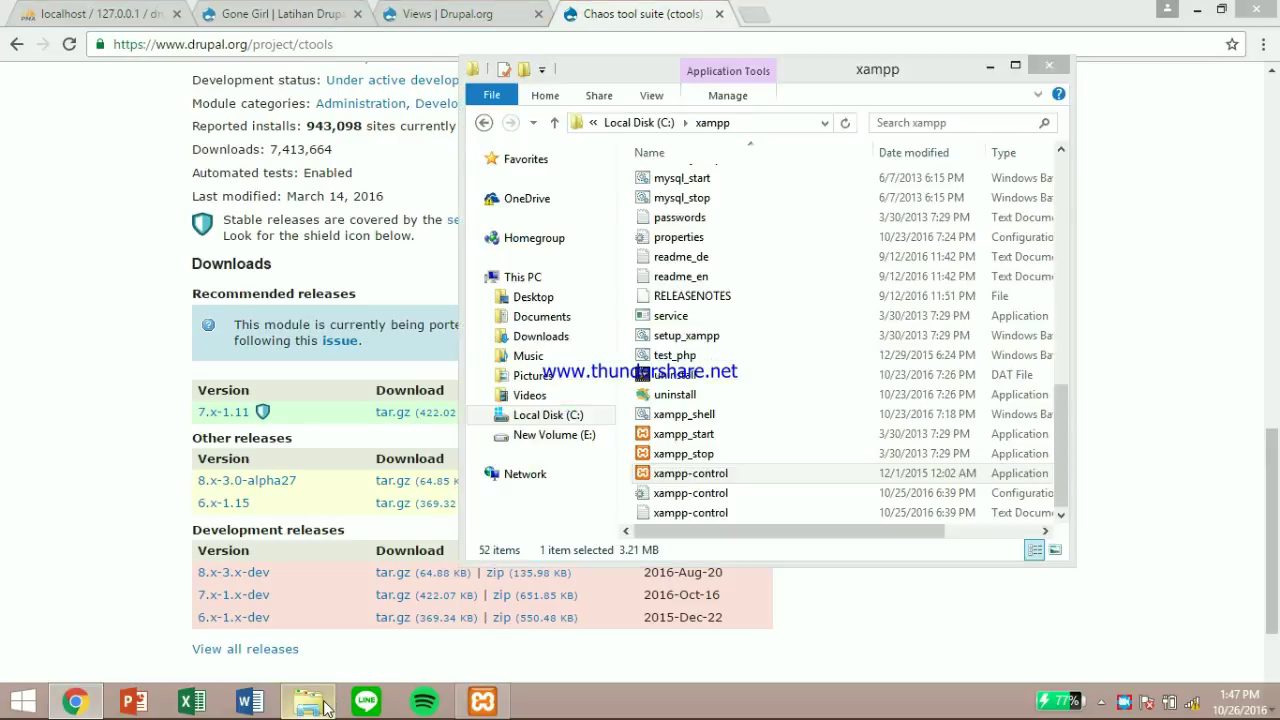
pyautogui.click(535, 299)
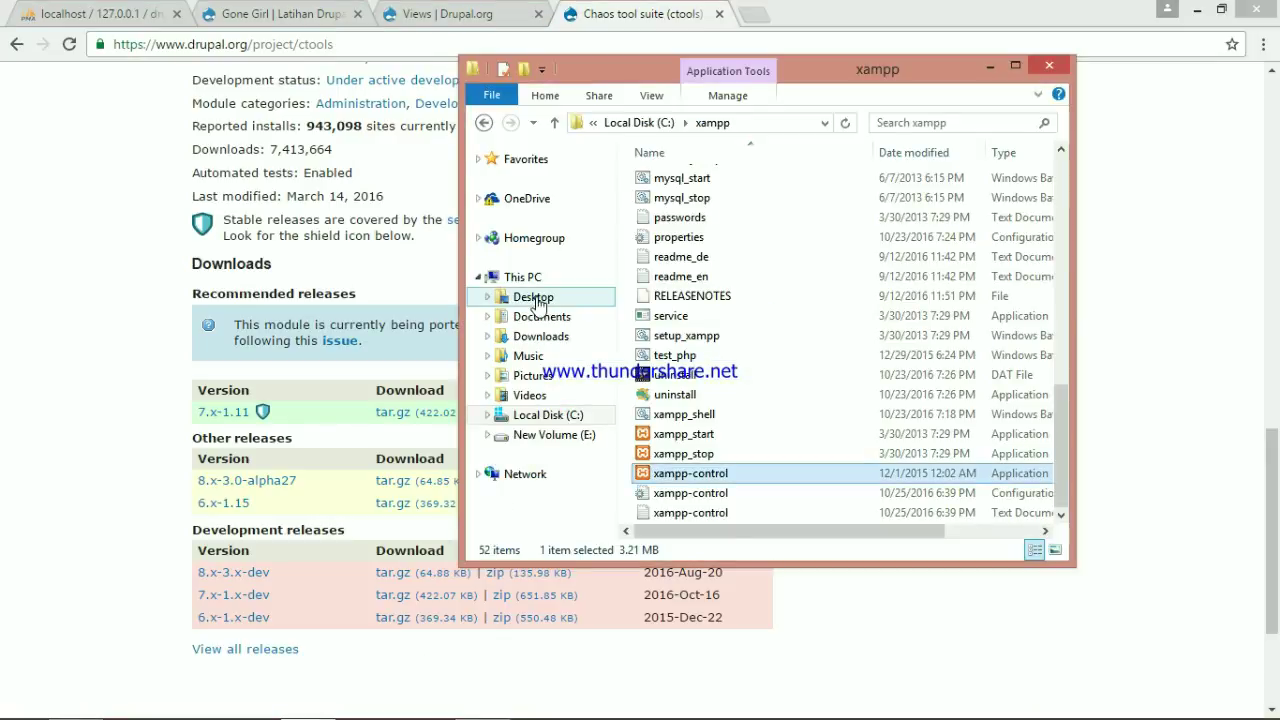
pyautogui.doubleClick(712, 316)
pyautogui.click(586, 297)
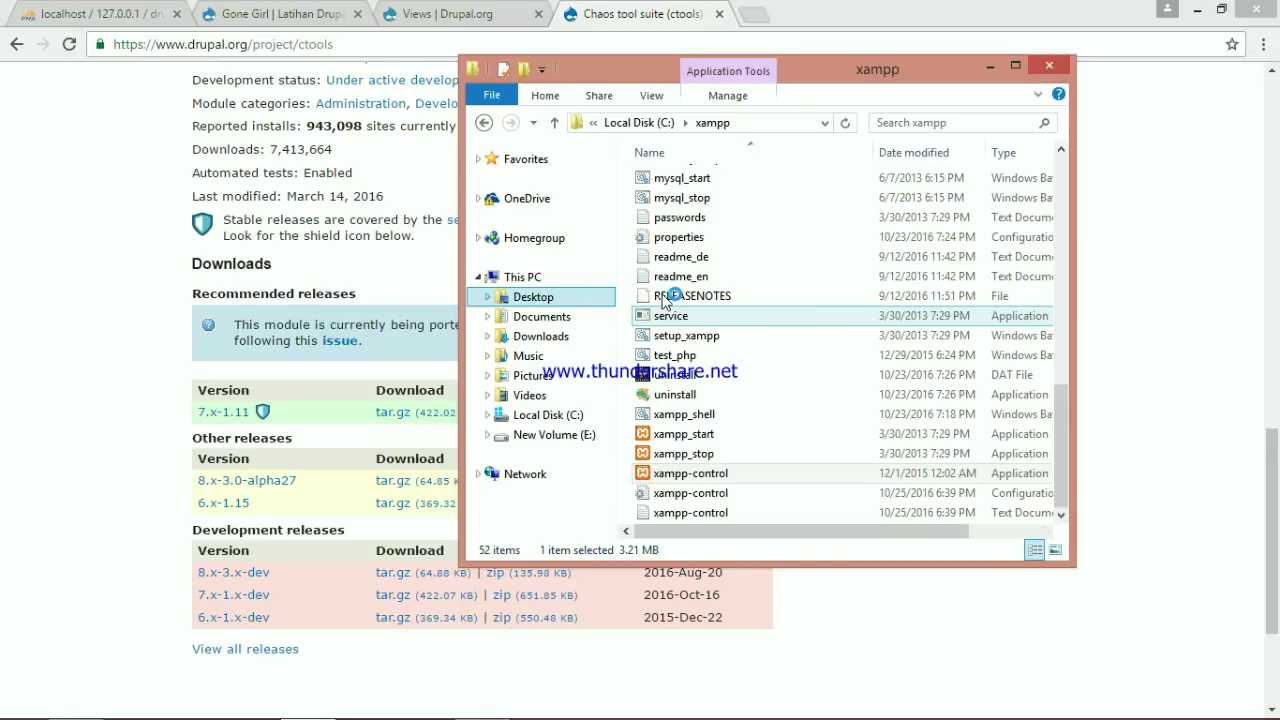
pyautogui.click(692, 341)
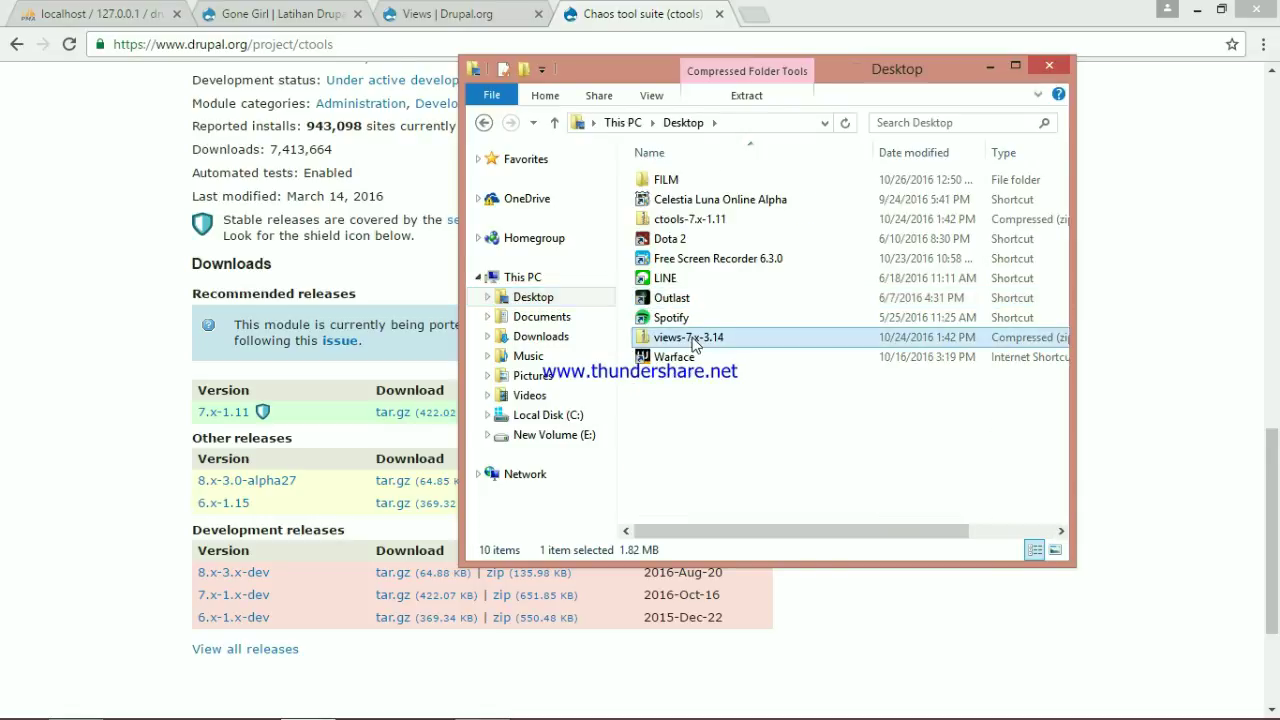
pyautogui.keyDown('ctrl'); pyautogui.click(691, 219); pyautogui.keyUp('ctrl')
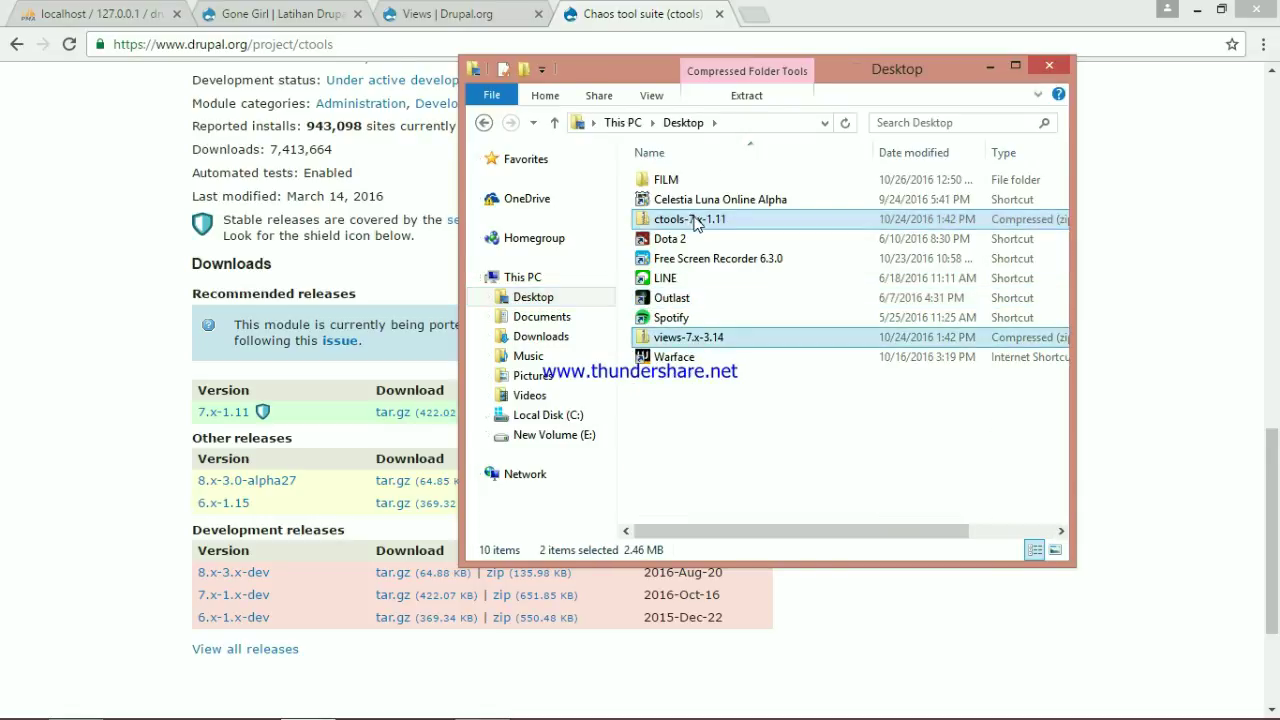
pyautogui.rightClick(699, 219)
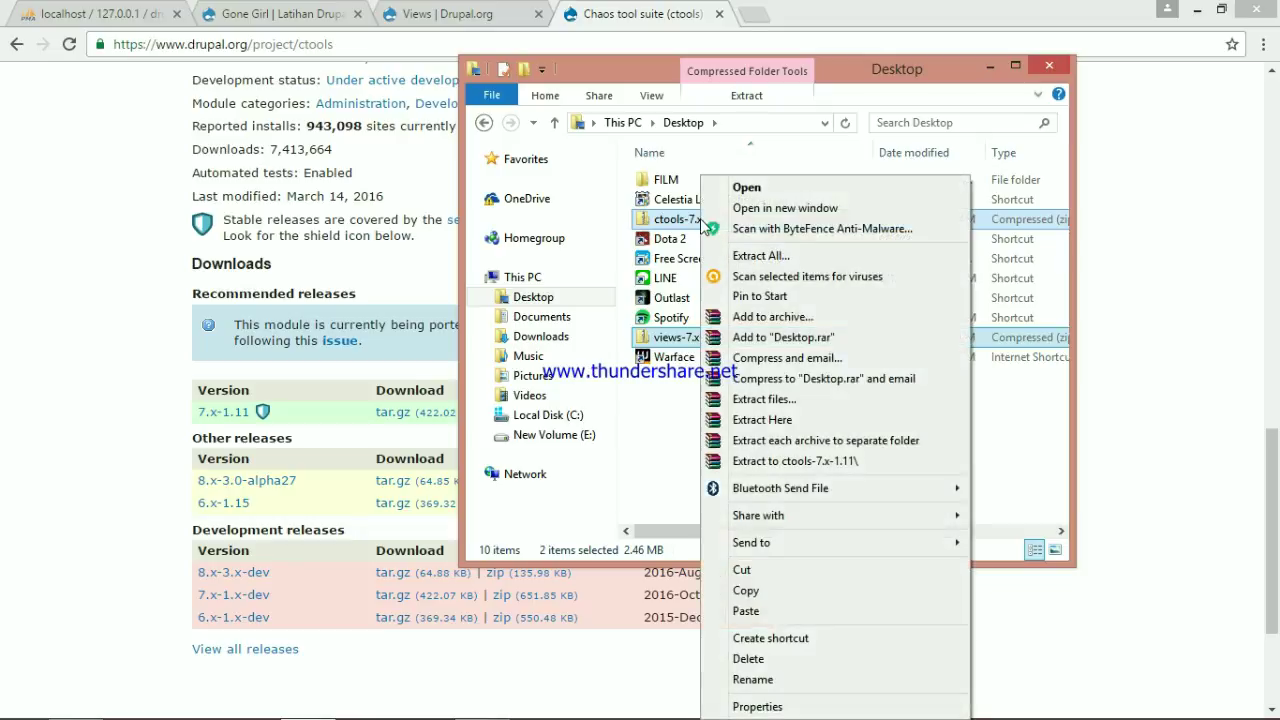
pyautogui.click(760, 590)
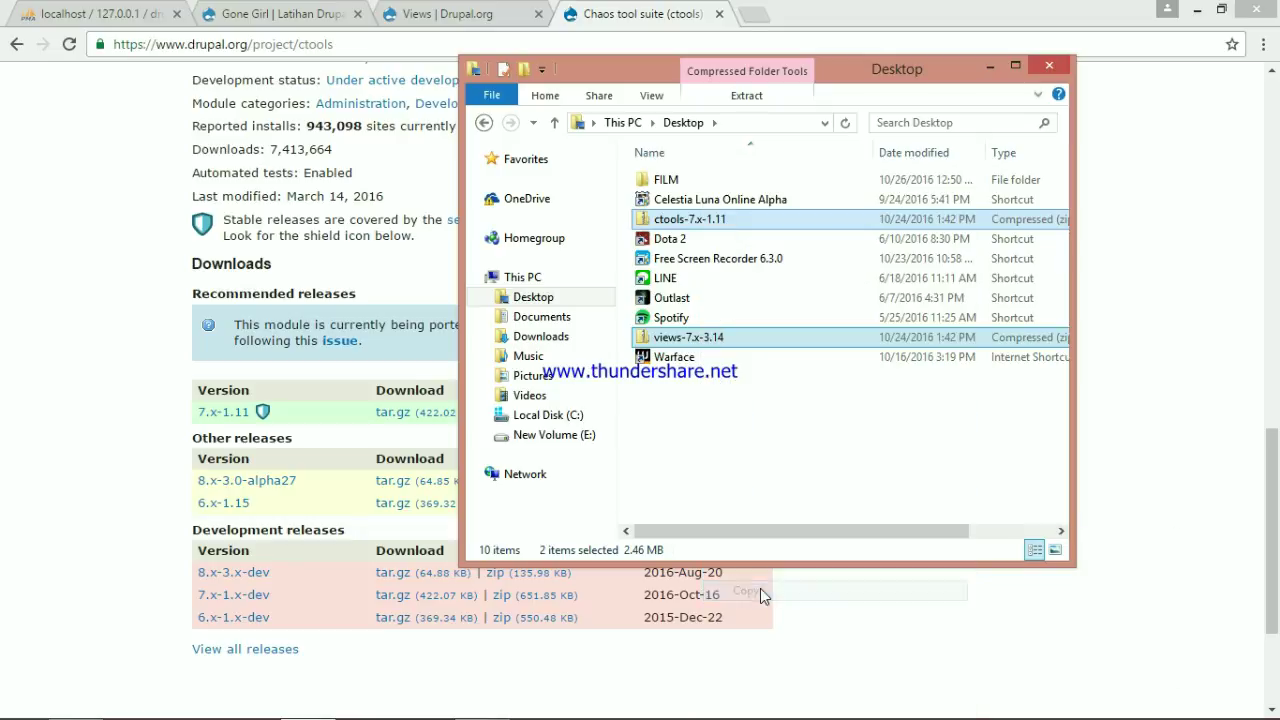
# Paste both archives into C:\xampp\htdocs\drupal\sites\all\modules
pyautogui.click(575, 415)
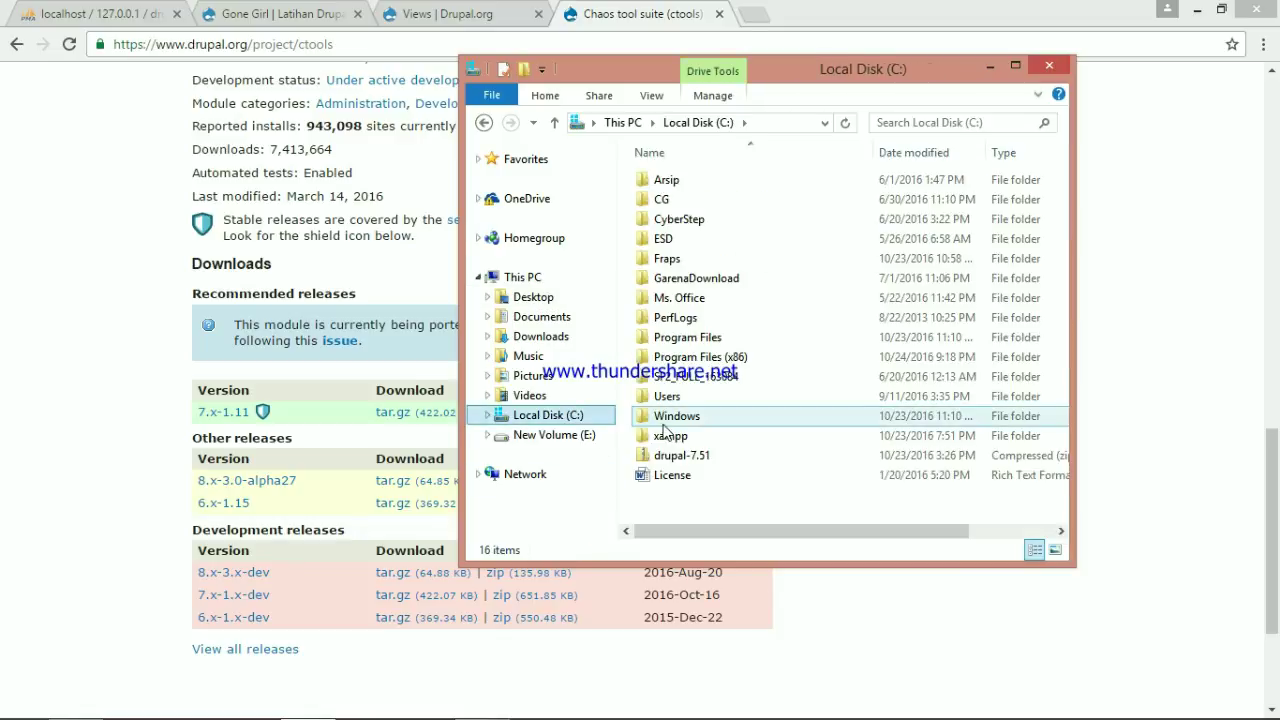
pyautogui.click(679, 440)
pyautogui.doubleClick(680, 438)
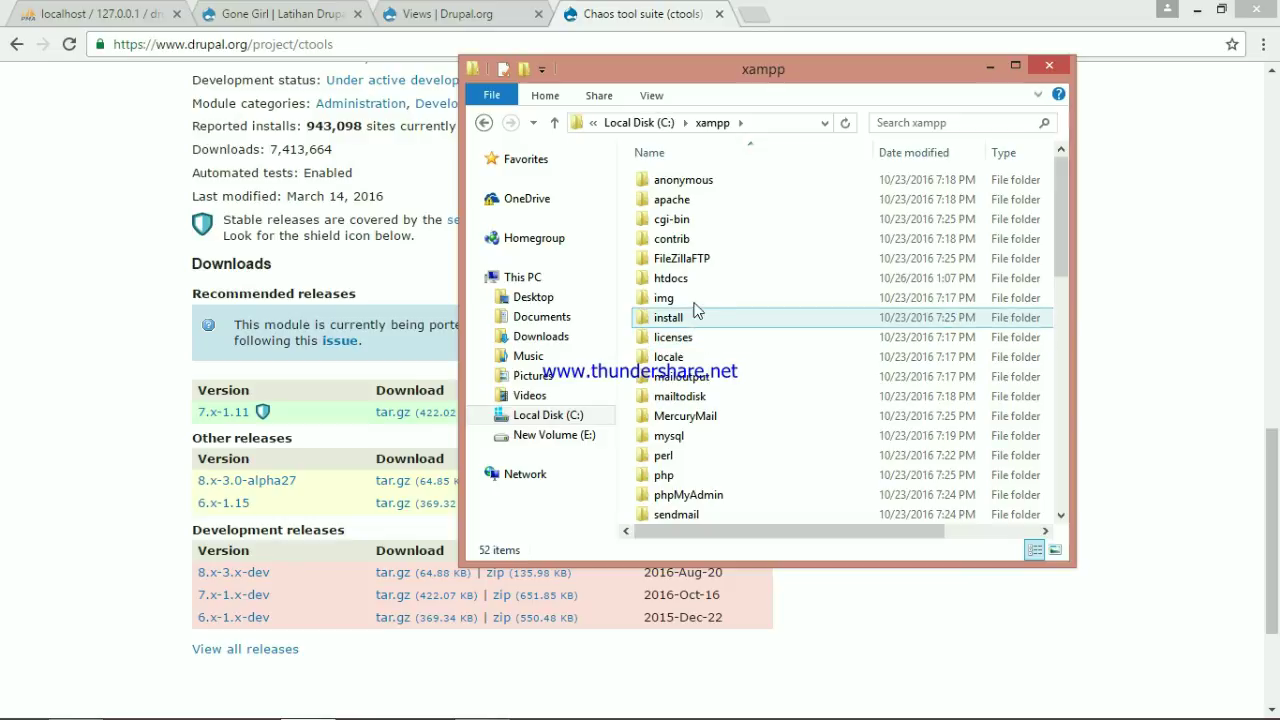
pyautogui.doubleClick(691, 278)
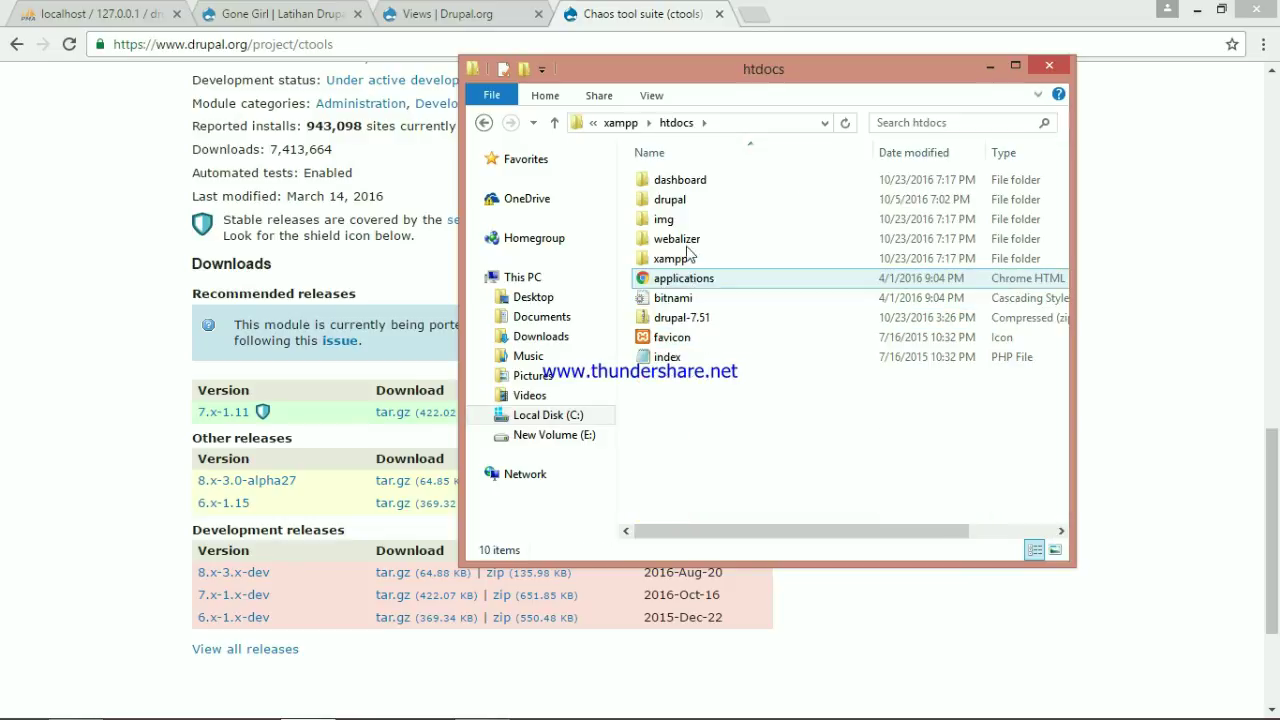
pyautogui.doubleClick(677, 202)
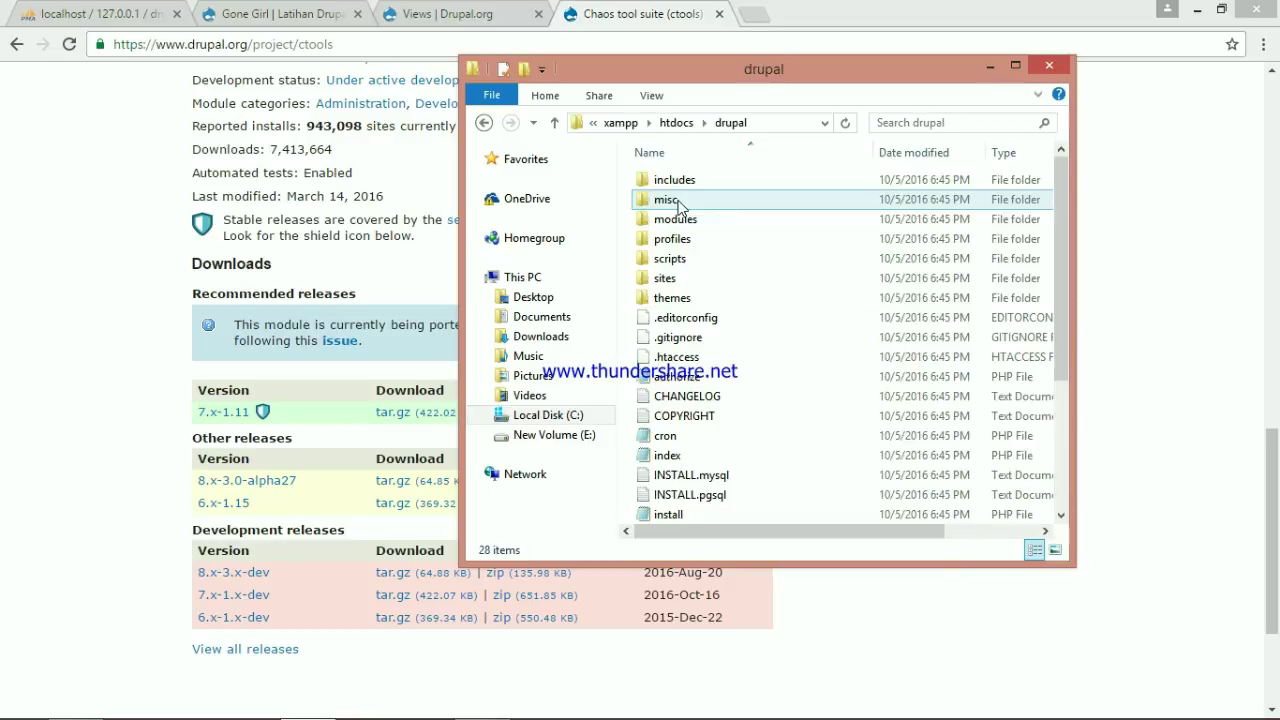
pyautogui.doubleClick(688, 280)
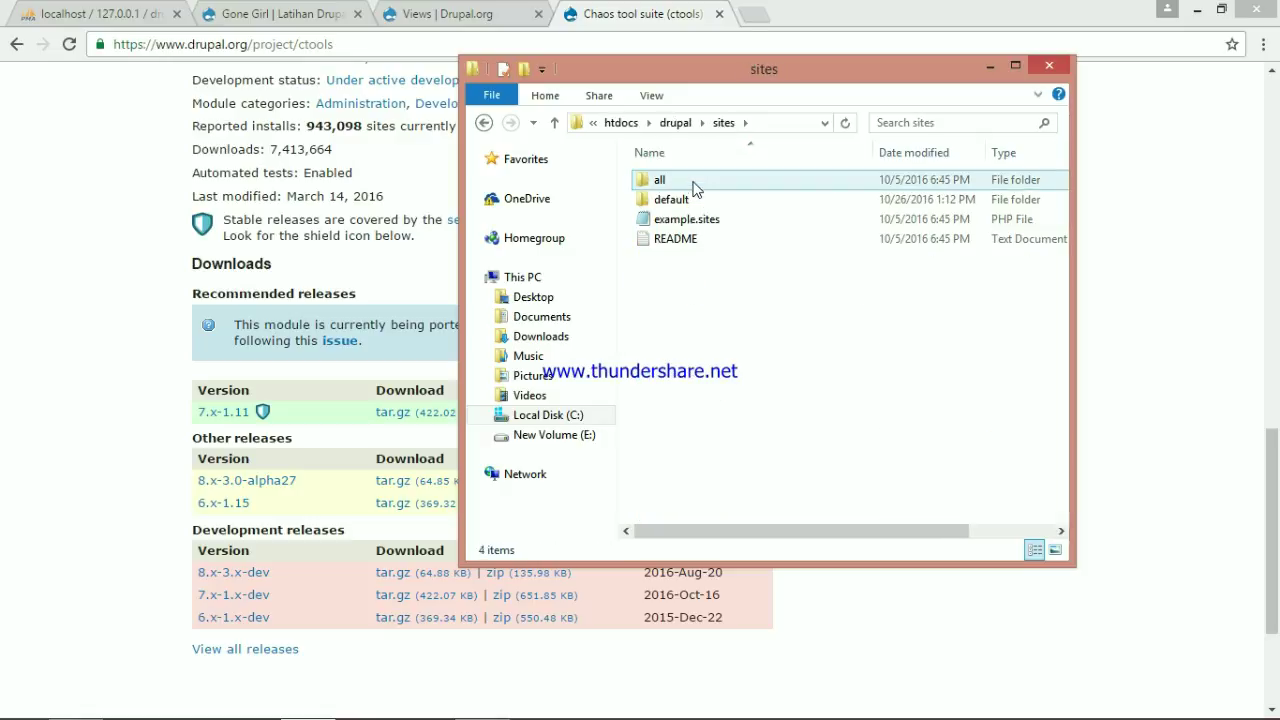
pyautogui.doubleClick(697, 189)
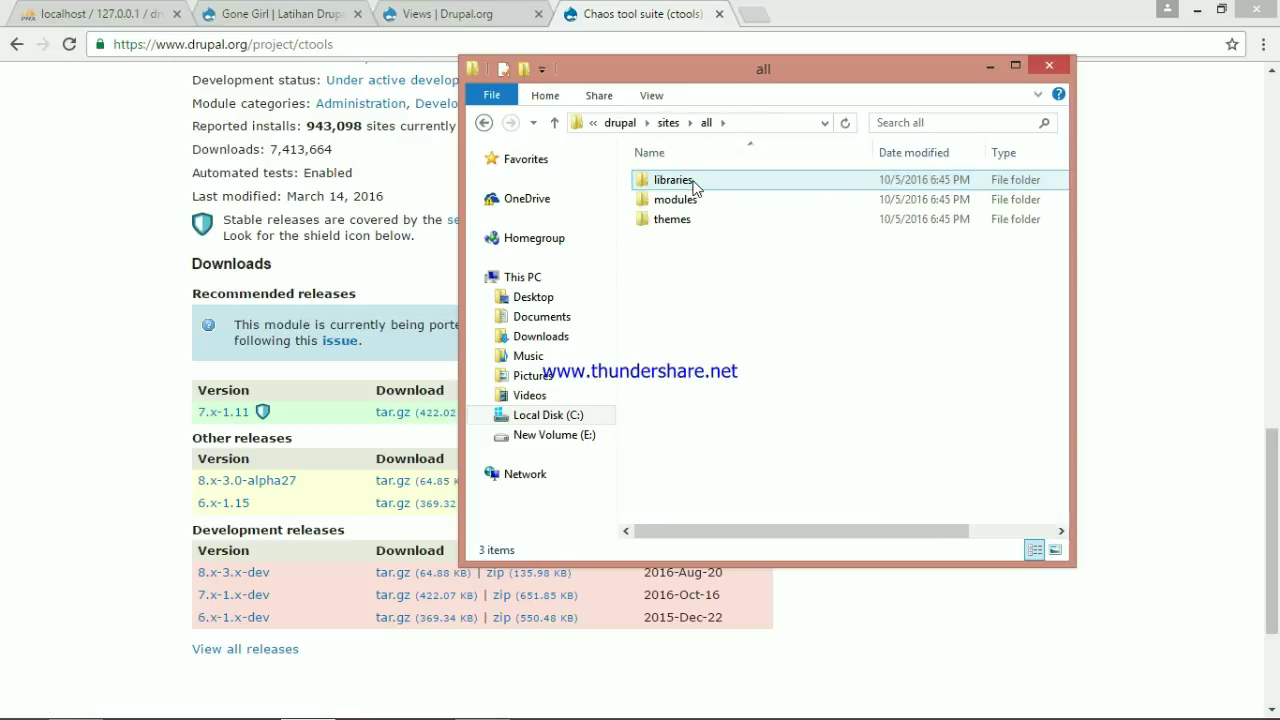
pyautogui.doubleClick(710, 204)
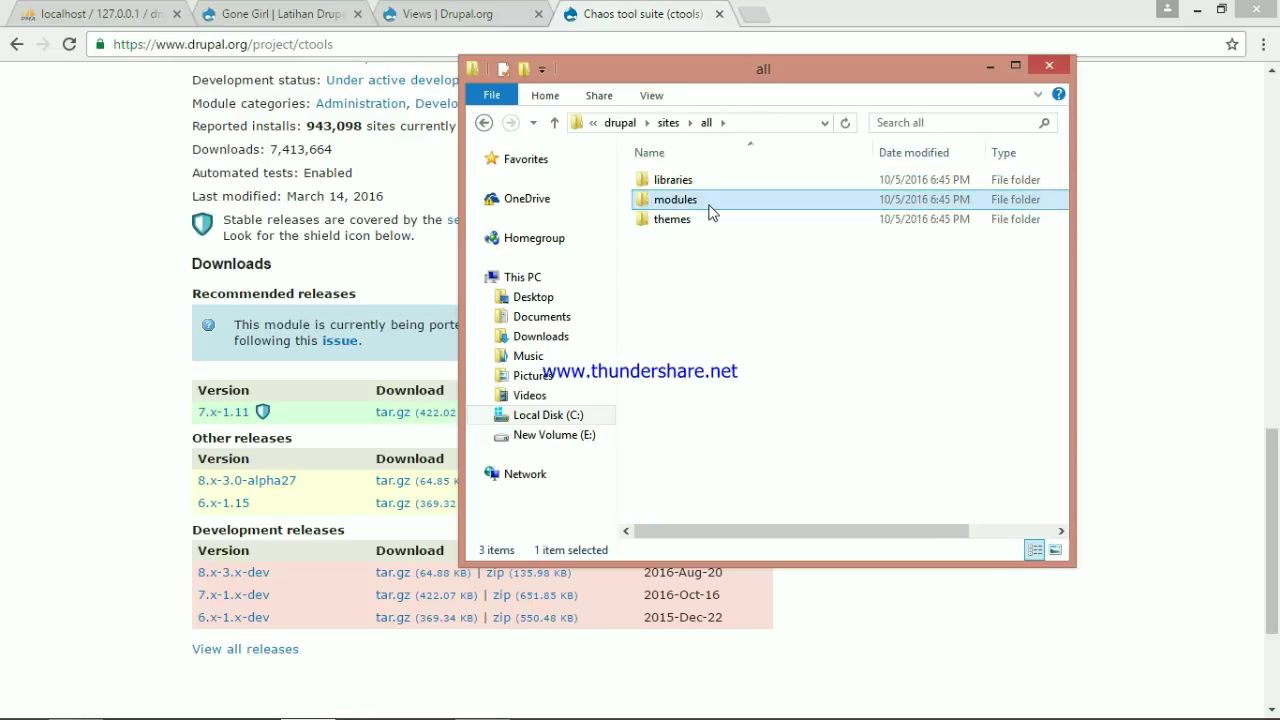
pyautogui.rightClick(717, 268)
pyautogui.click(810, 416)
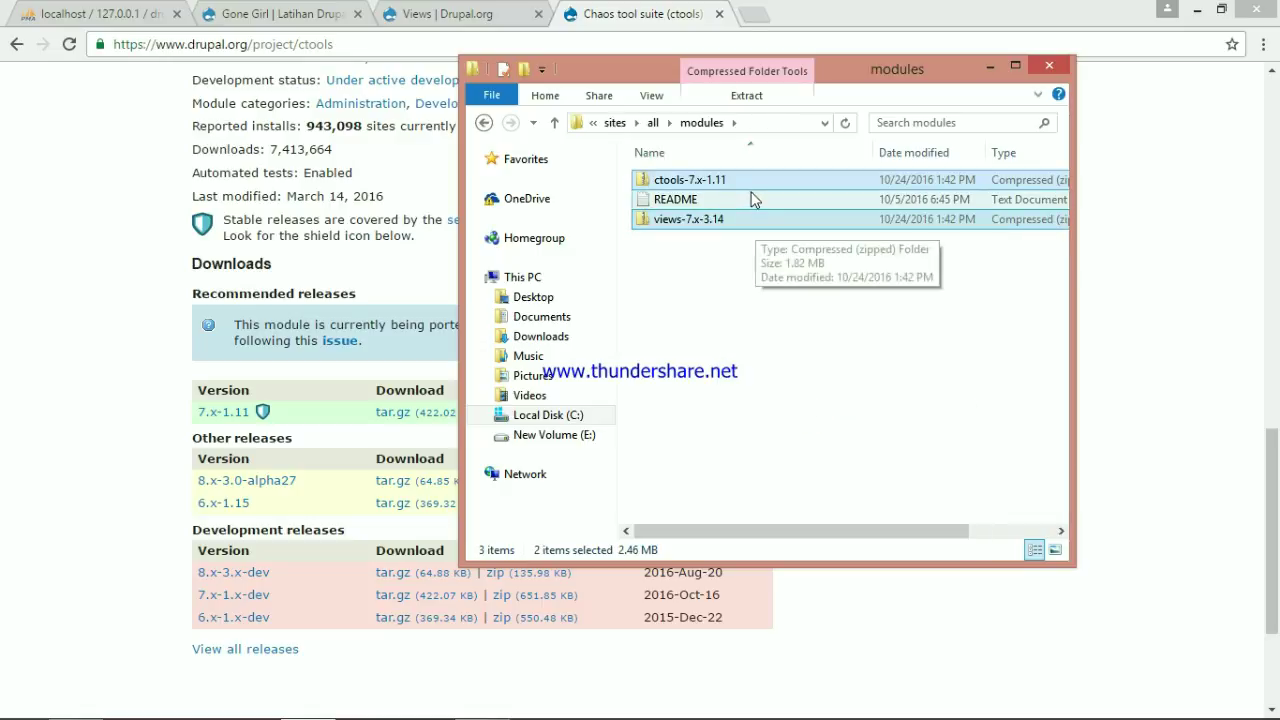
# Extract both archives in the modules folder into ctools and views folders
pyautogui.rightClick(772, 222)
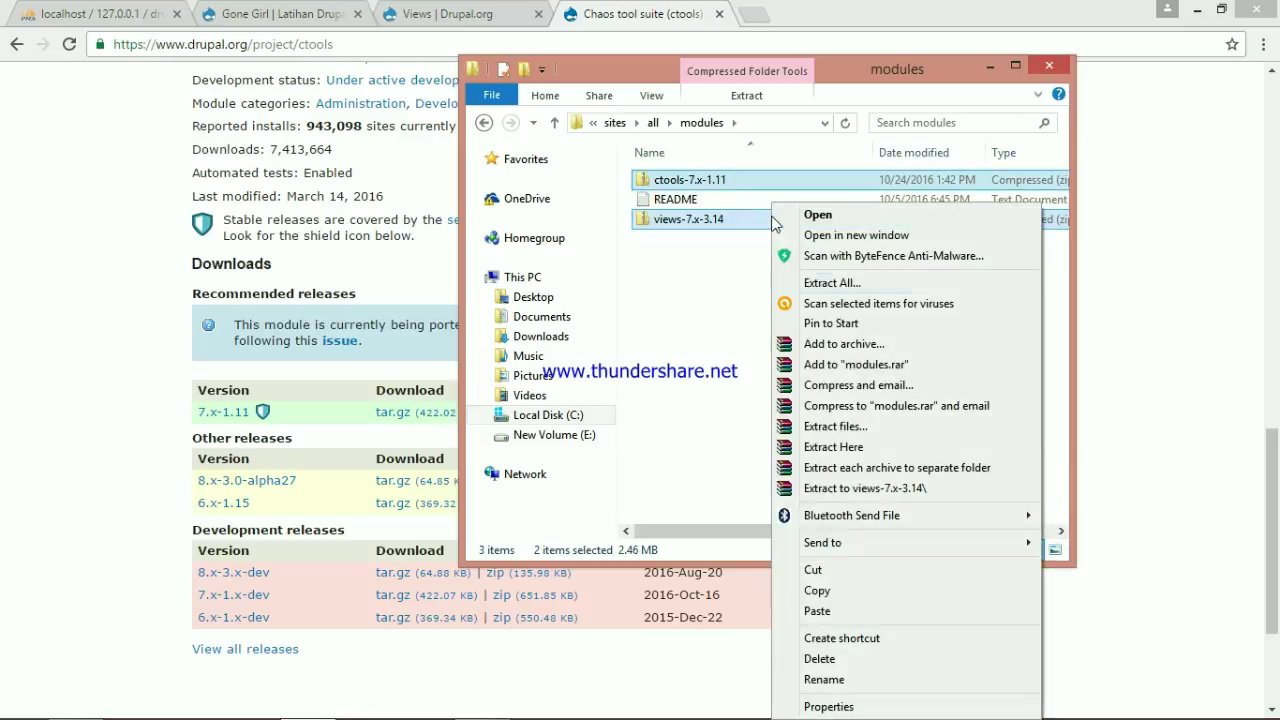
pyautogui.click(880, 447)
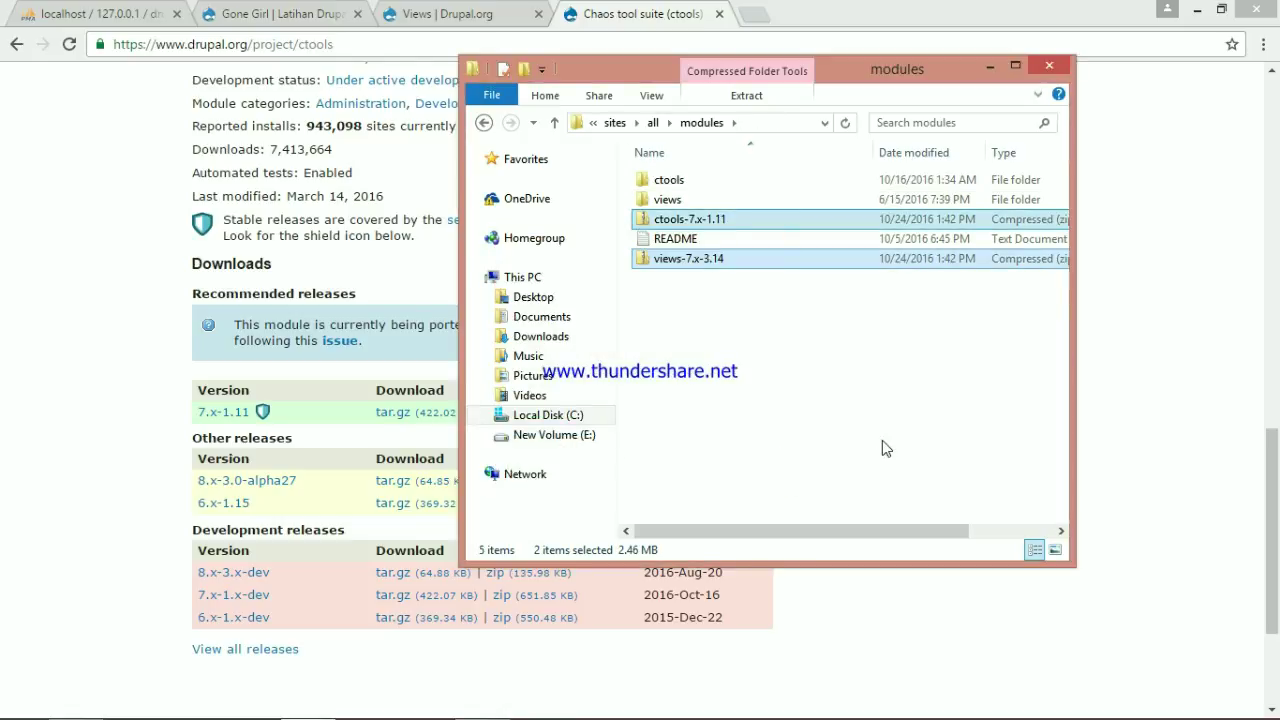
pyautogui.click(988, 67)
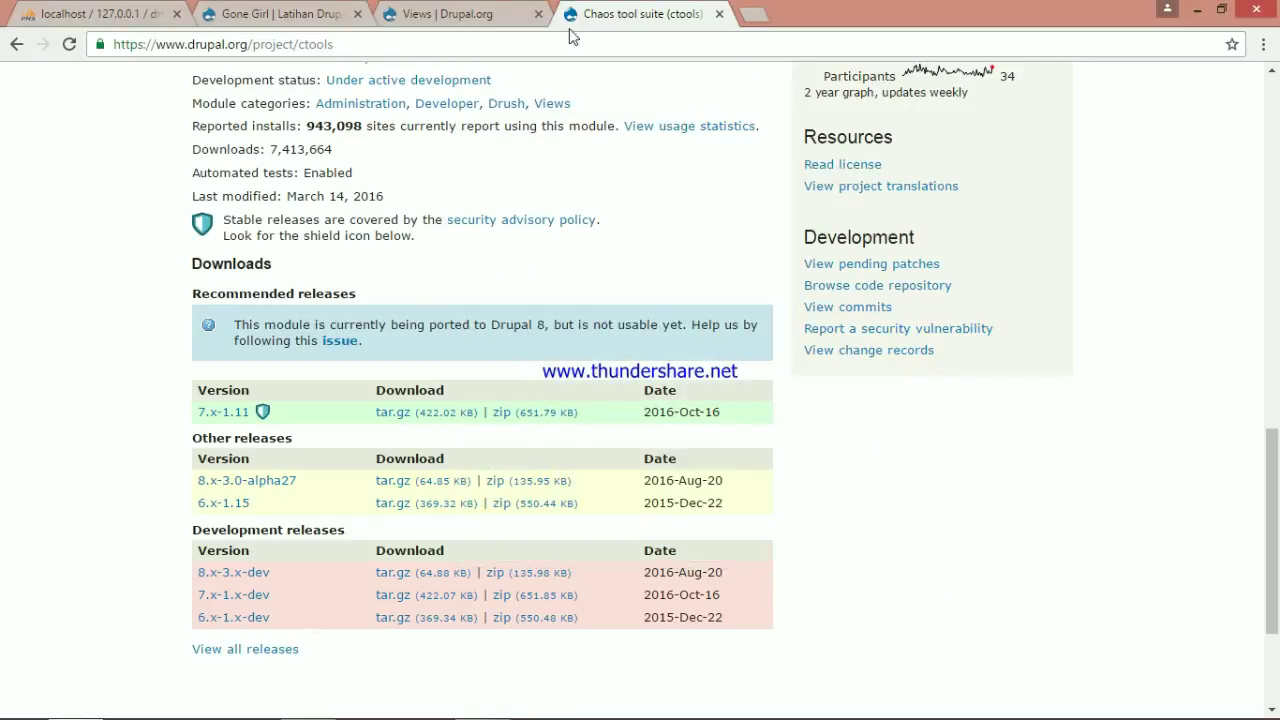
# Enable Views UI on the Modules page, confirming the required Views and Chaos tools modules
pyautogui.click(270, 8)
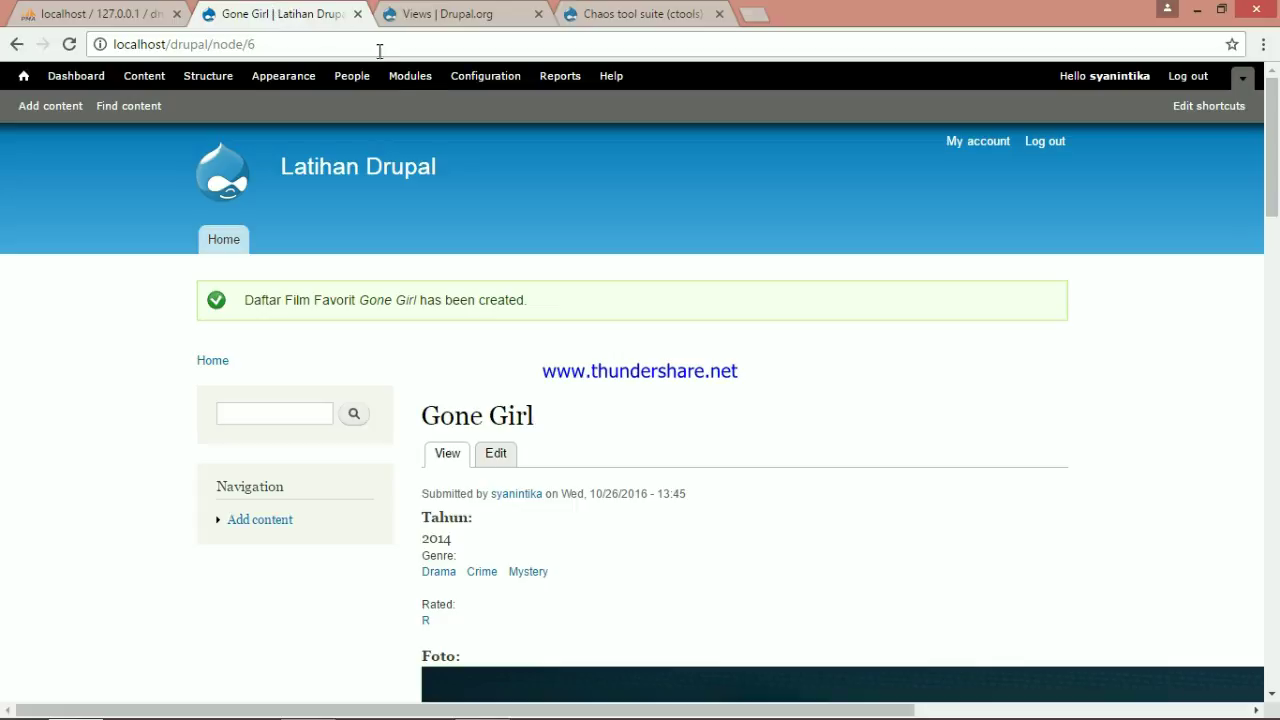
pyautogui.click(410, 84)
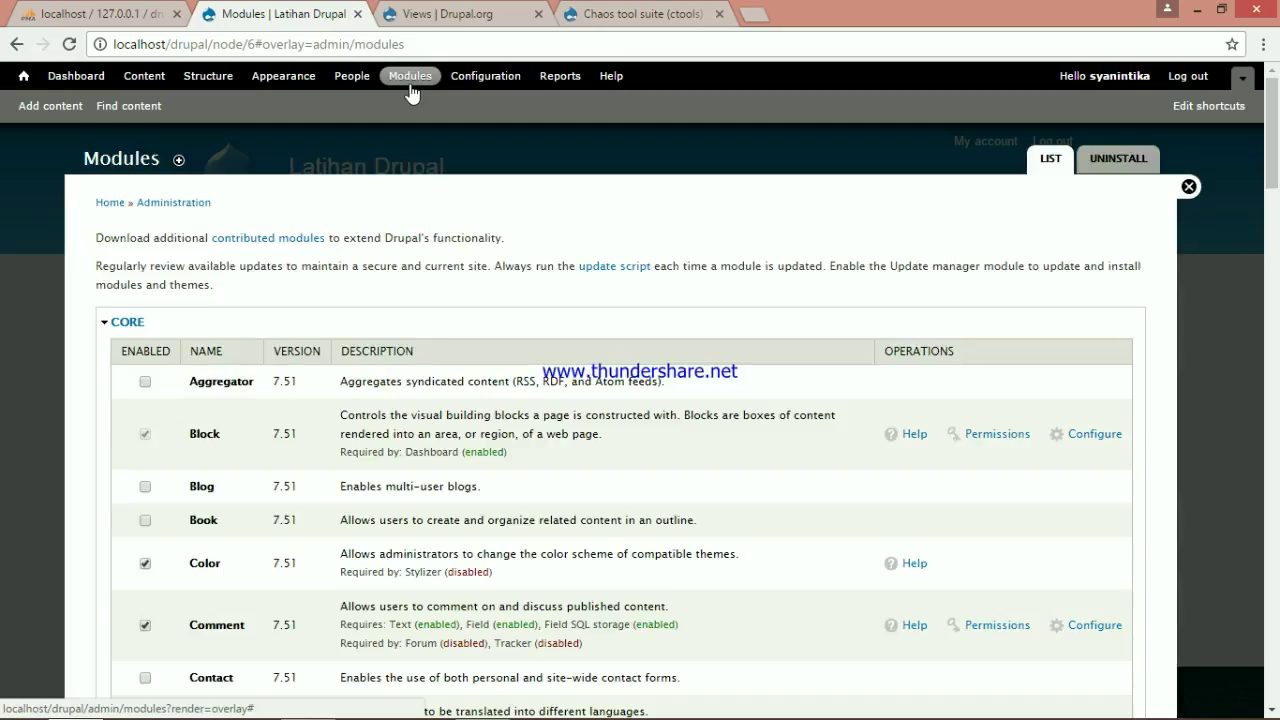
pyautogui.scroll(-10, 794, 346)
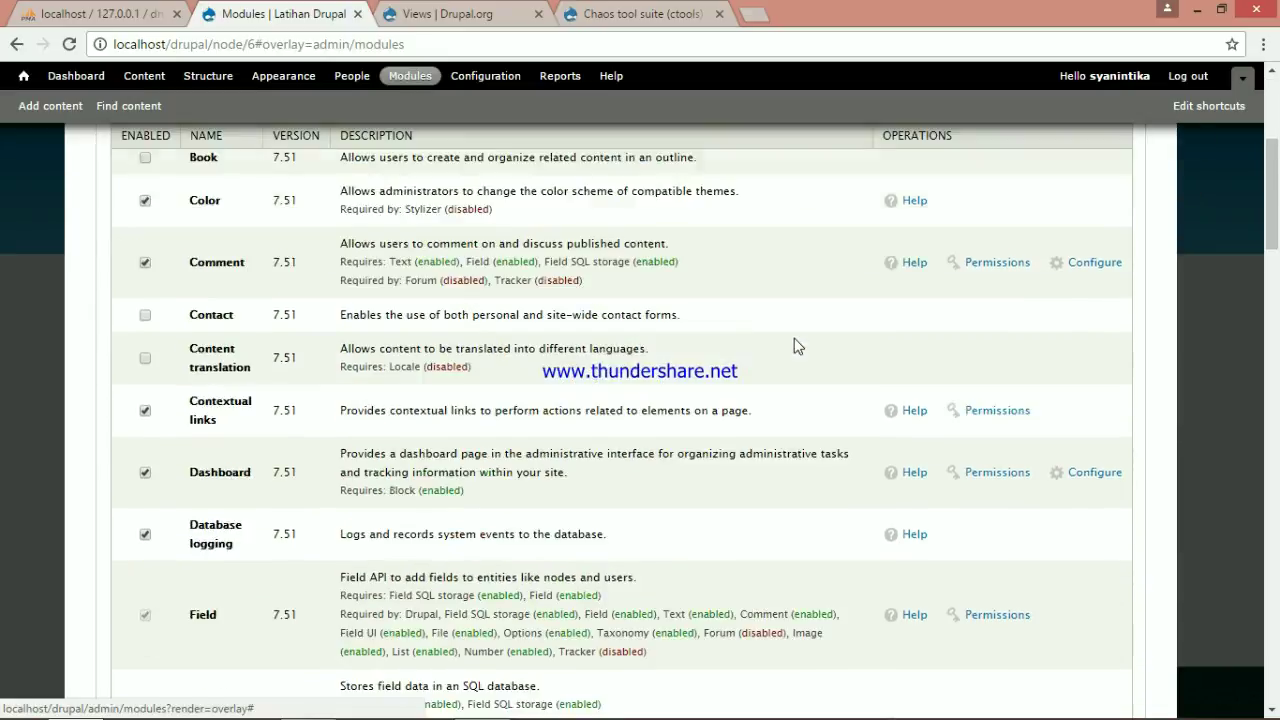
pyautogui.scroll(-20, 195, 468)
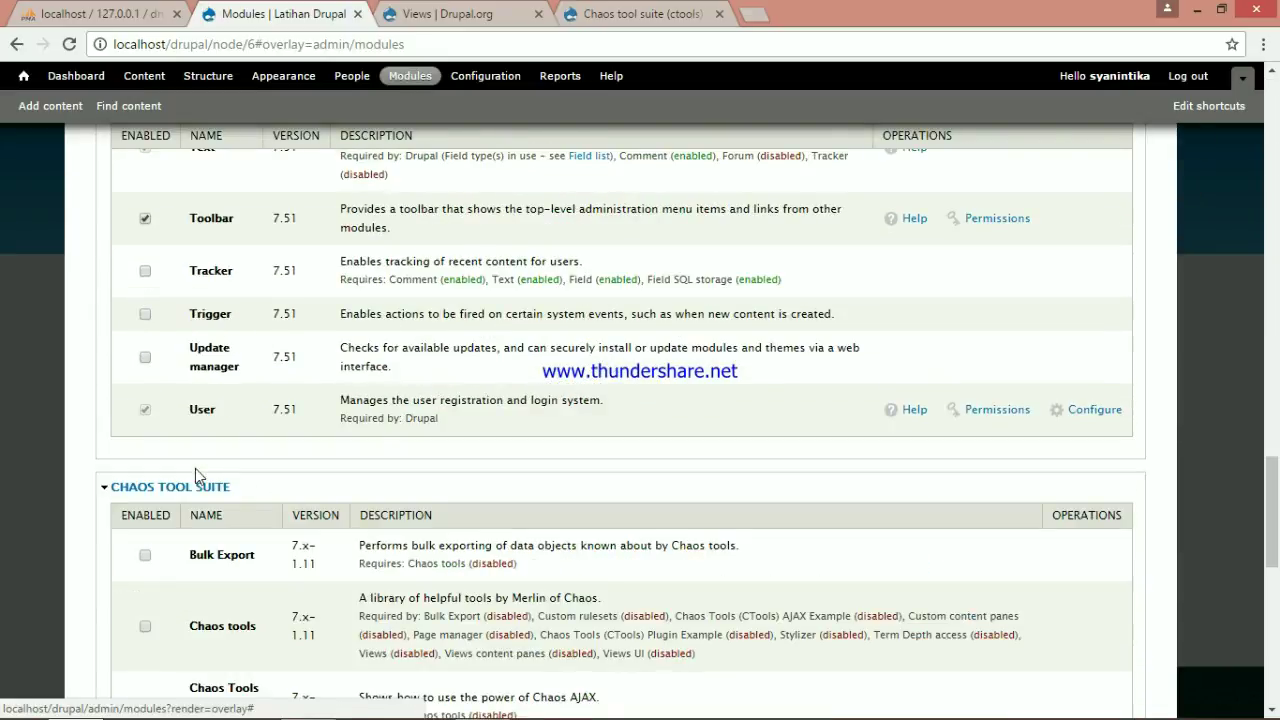
pyautogui.scroll(1, 236, 278)
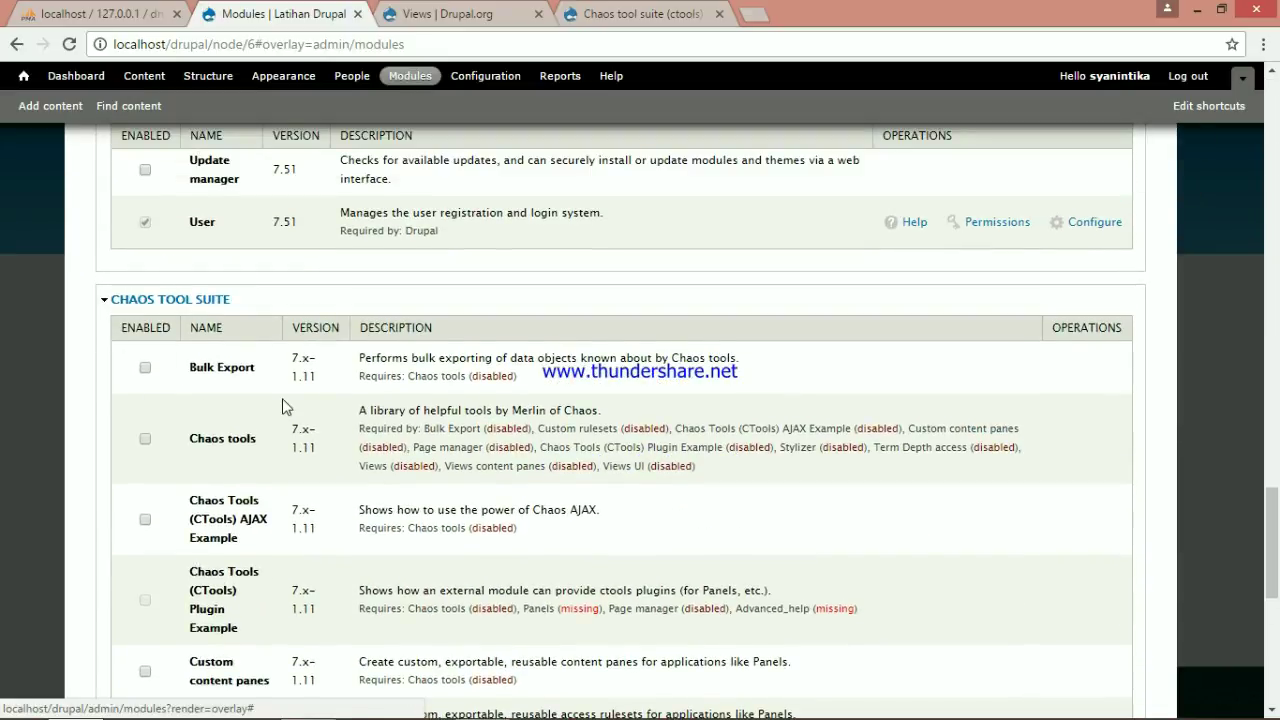
pyautogui.scroll(-6, 282, 405)
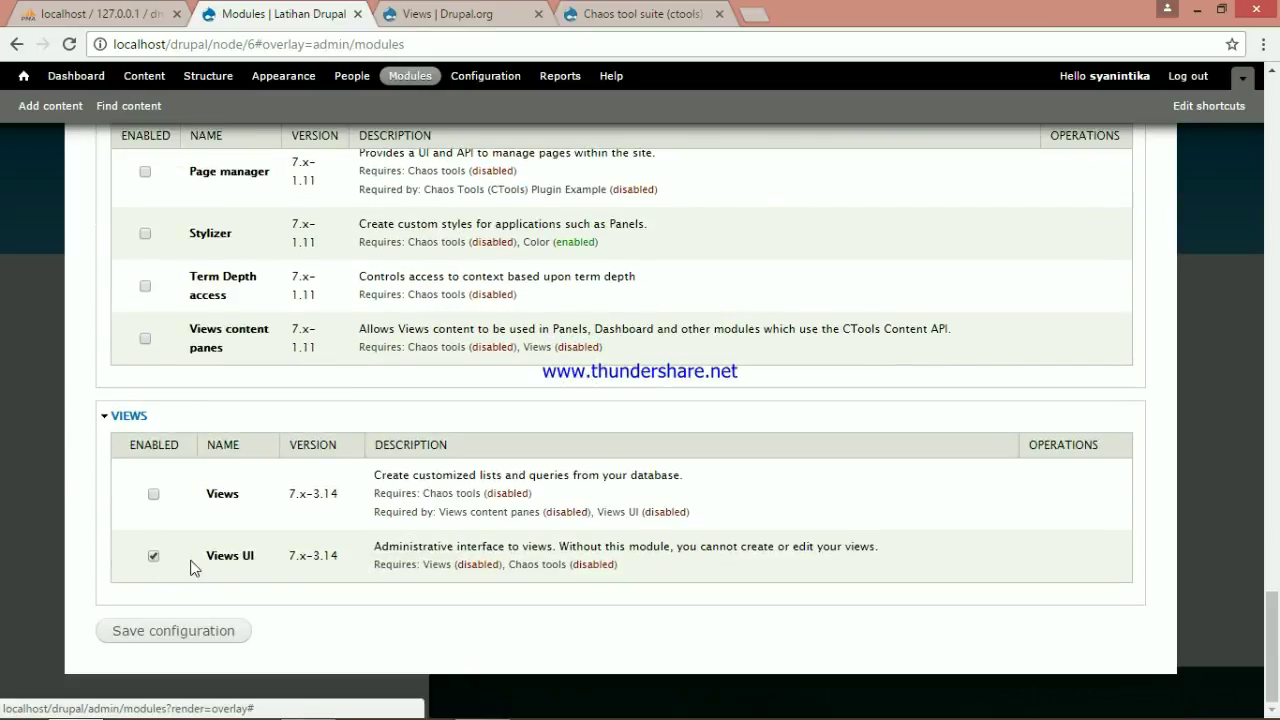
pyautogui.click(215, 632)
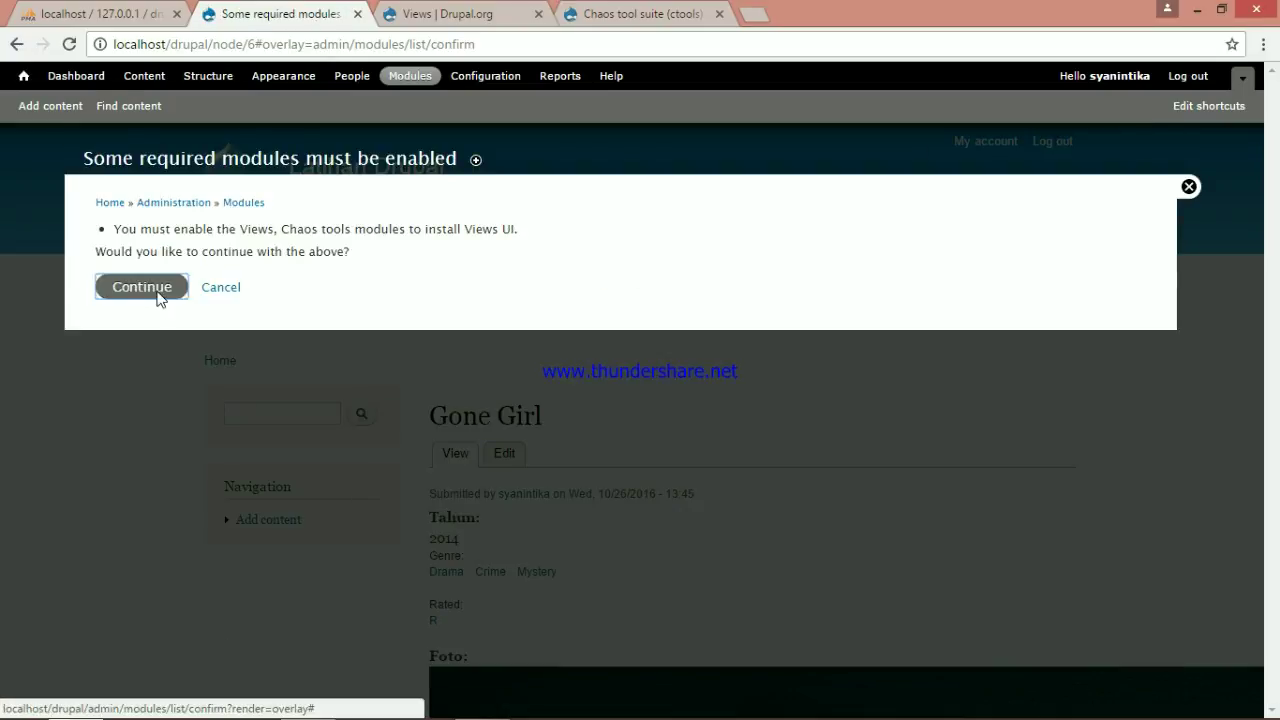
pyautogui.click(157, 297)
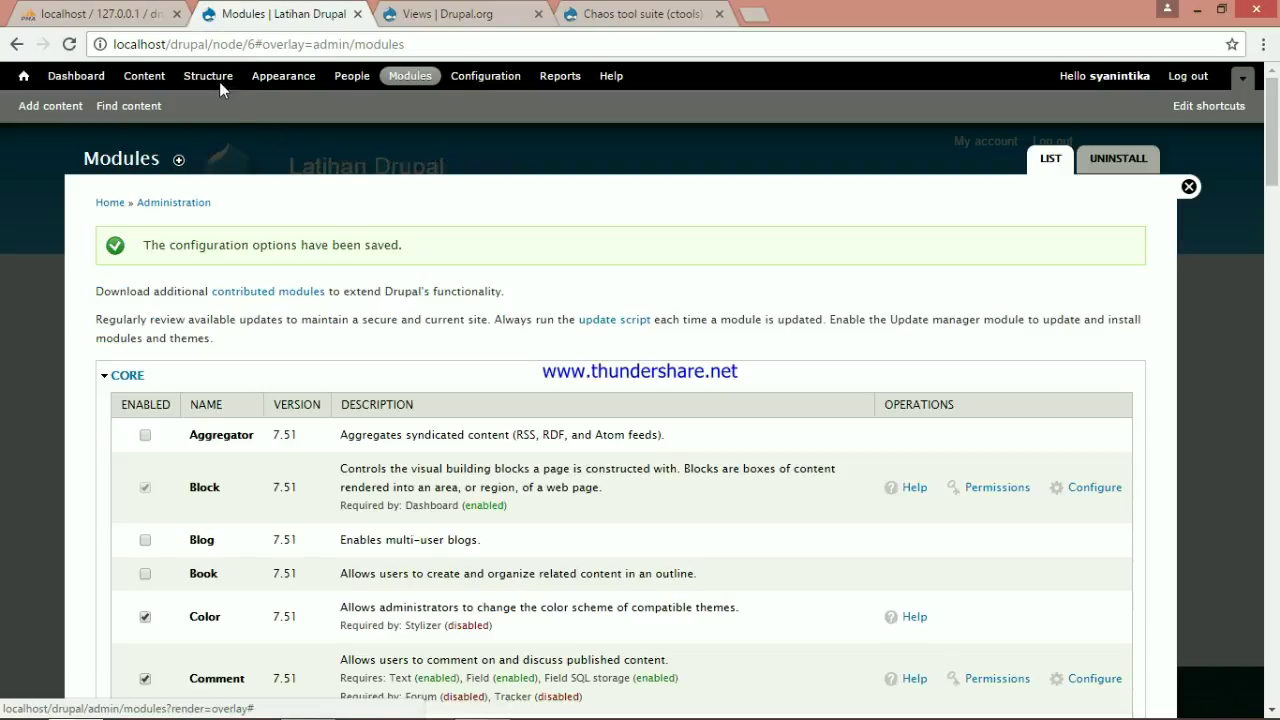
# Start a new view from Structure > Views
pyautogui.click(219, 82)
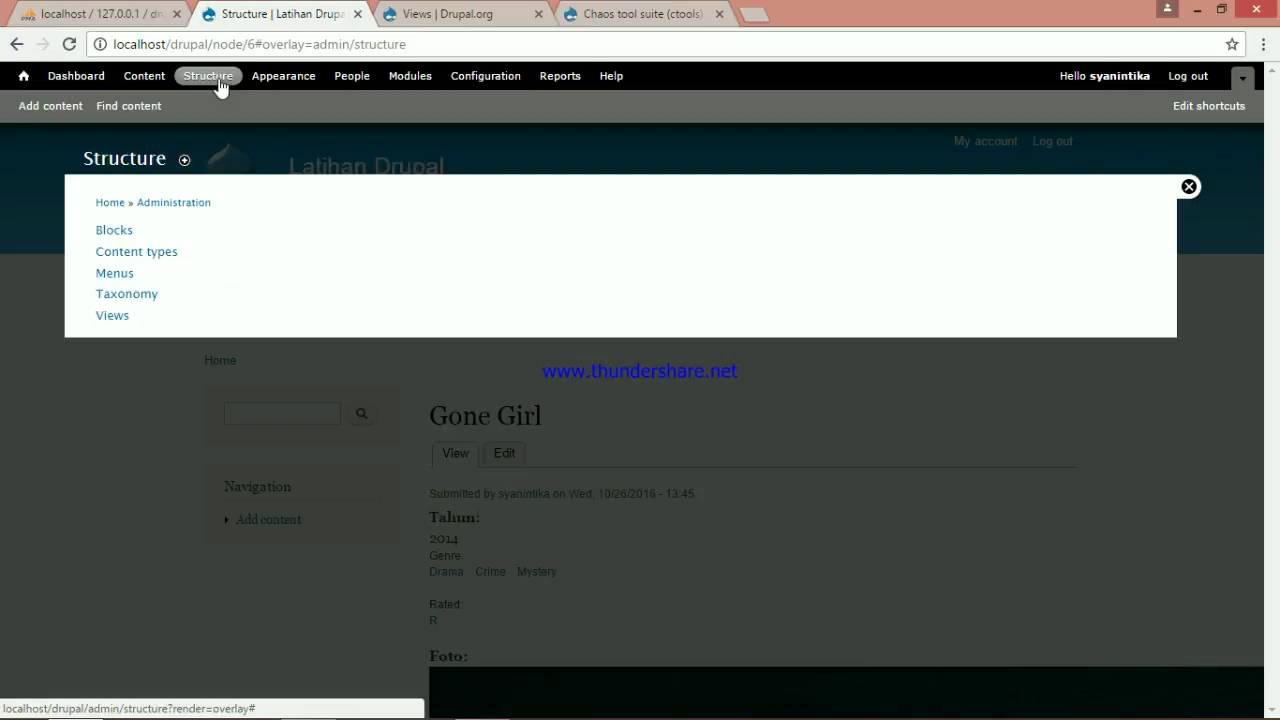
pyautogui.click(109, 318)
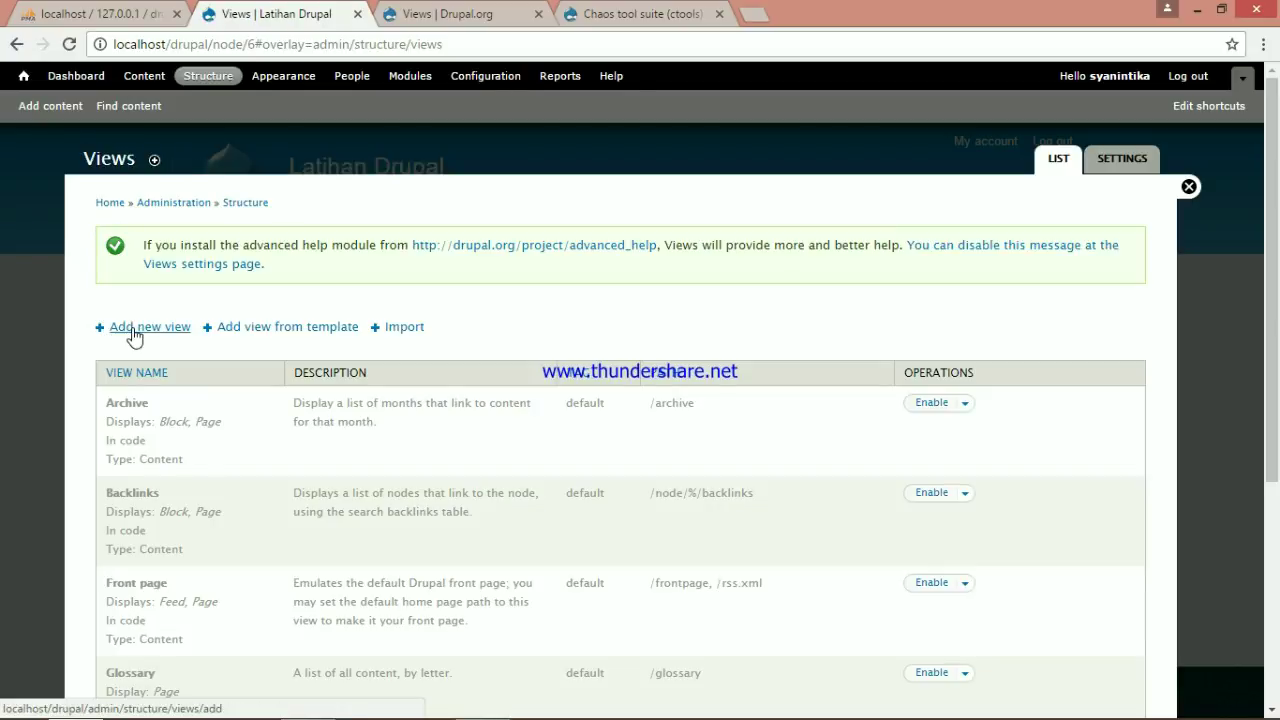
pyautogui.click(134, 330)
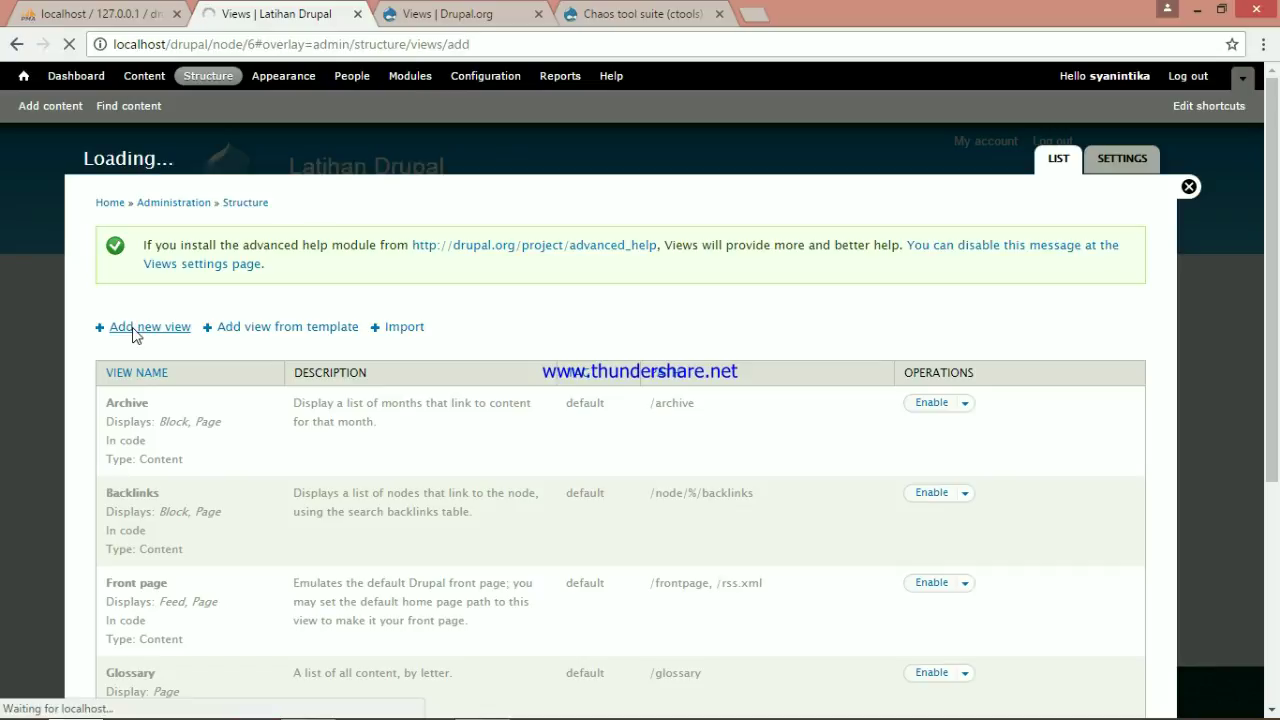
# Name the view 'Daftar Film Favorit', show Daftar Film Favorit content, and skip the page display
pyautogui.click(162, 259)
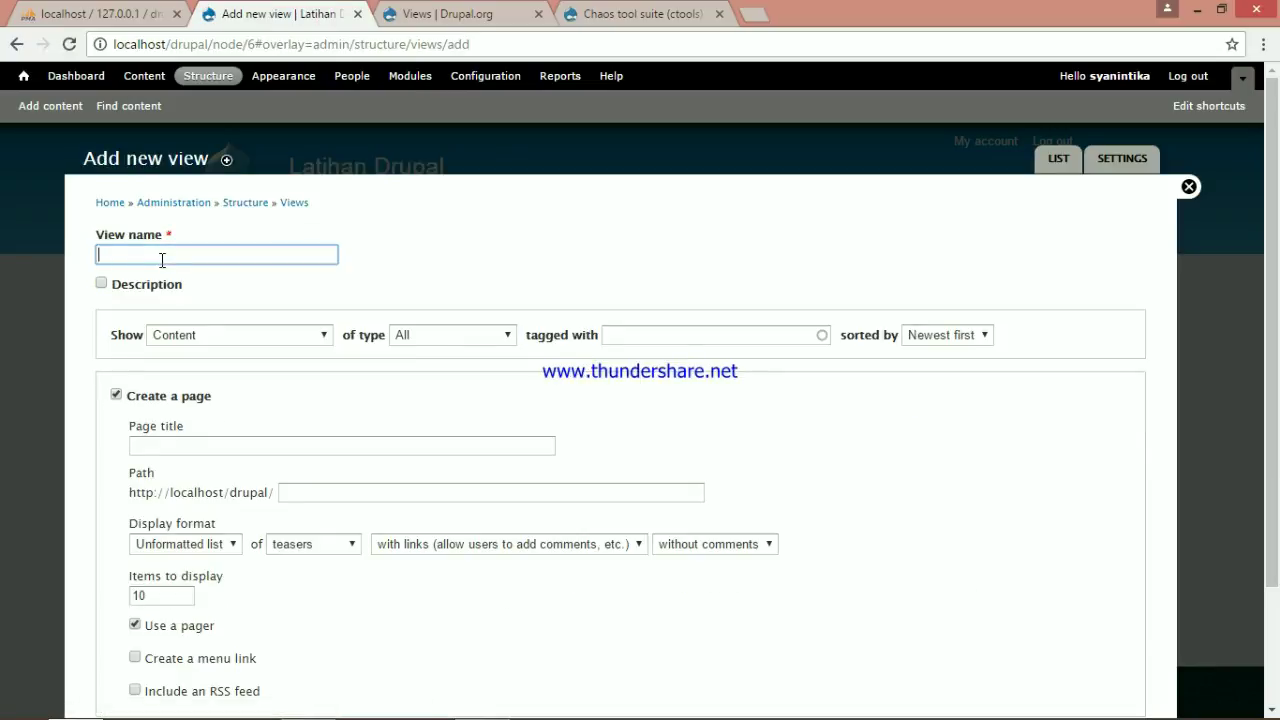
pyautogui.write('Daftar ')
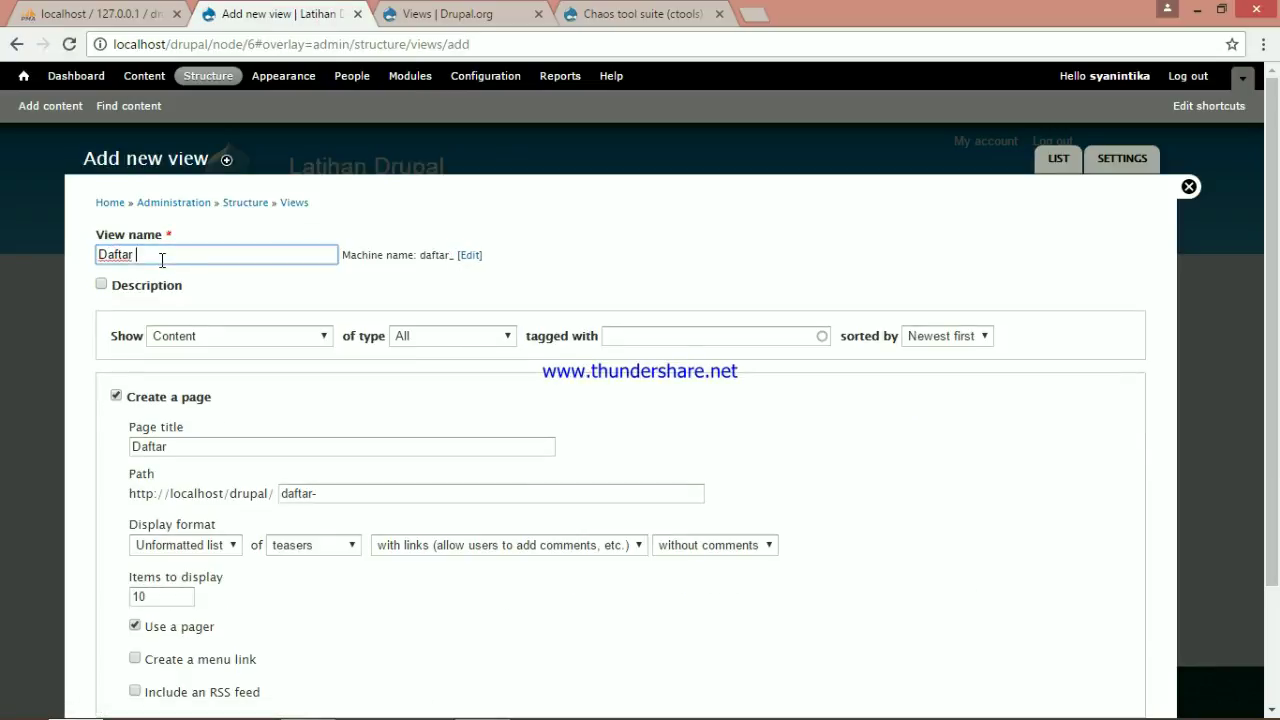
pyautogui.write('Film Favorit')
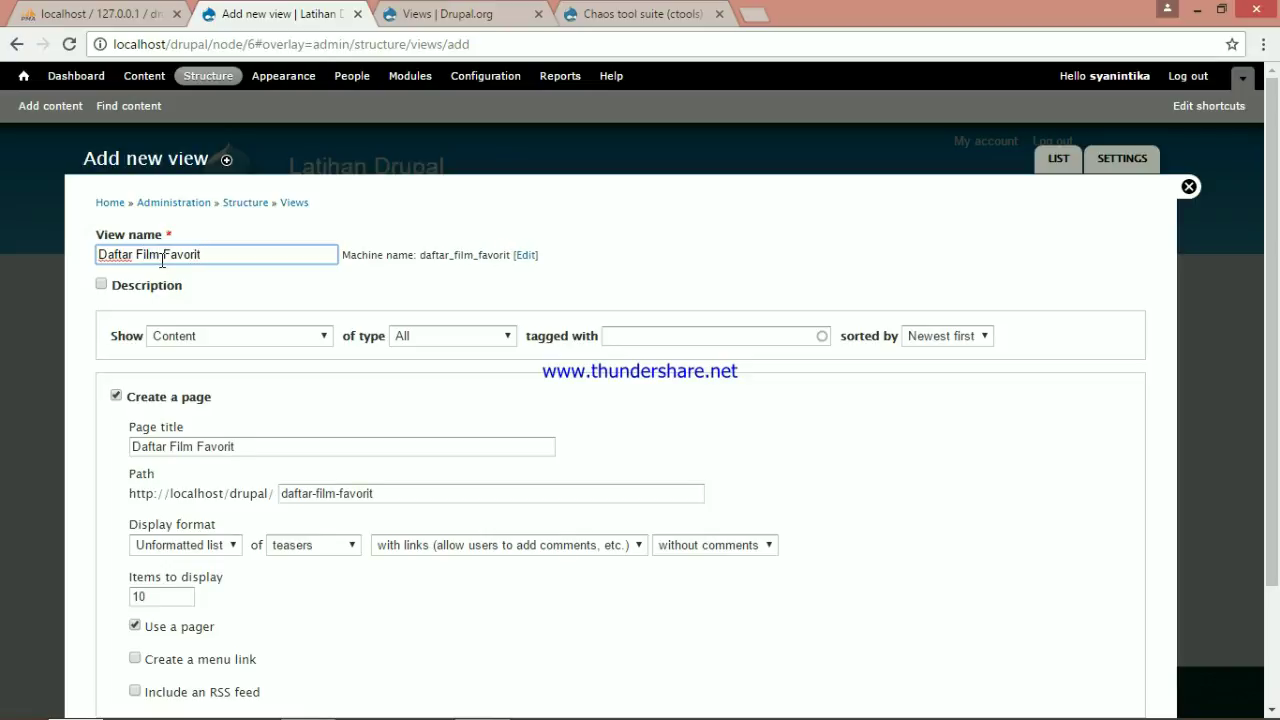
pyautogui.click(508, 337)
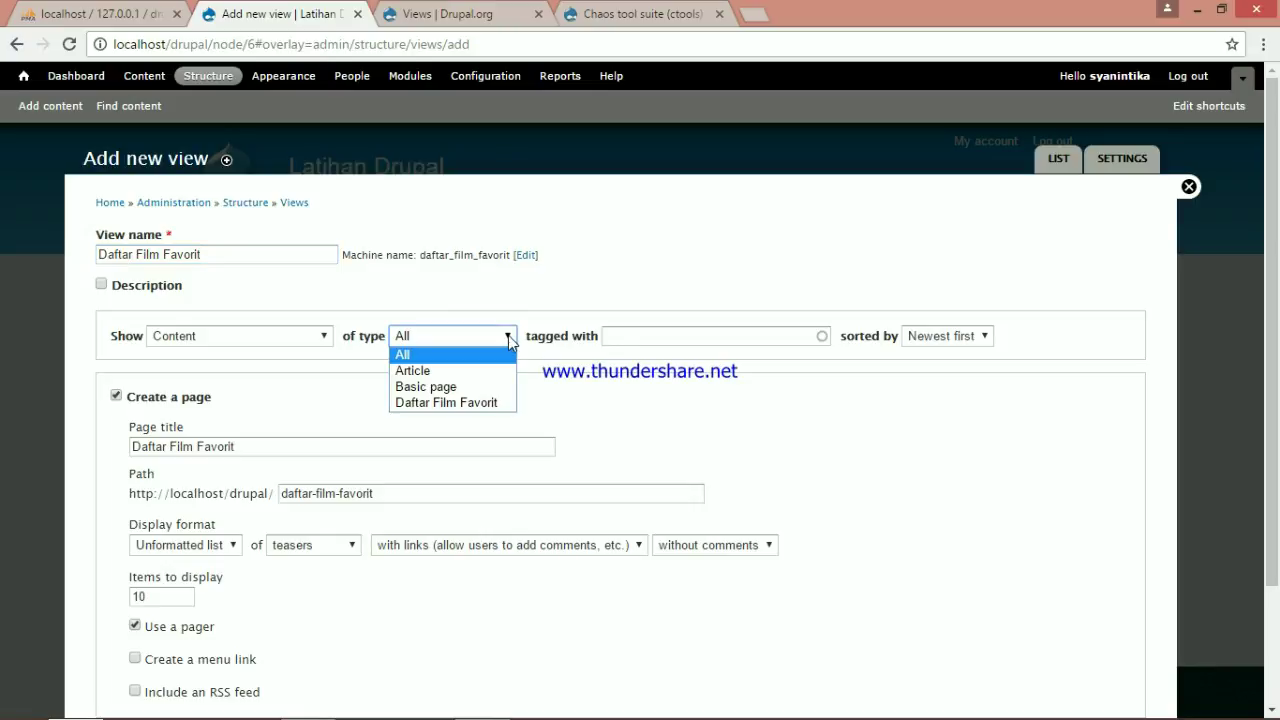
pyautogui.click(470, 404)
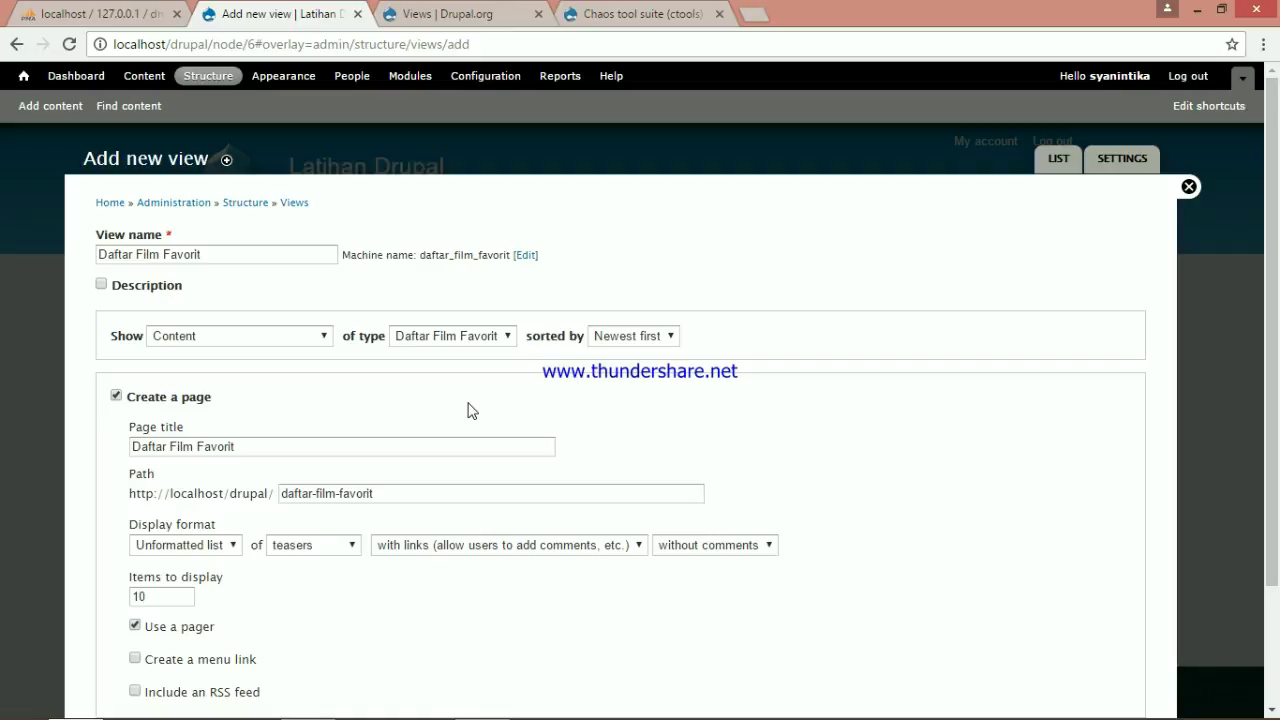
pyautogui.click(116, 397)
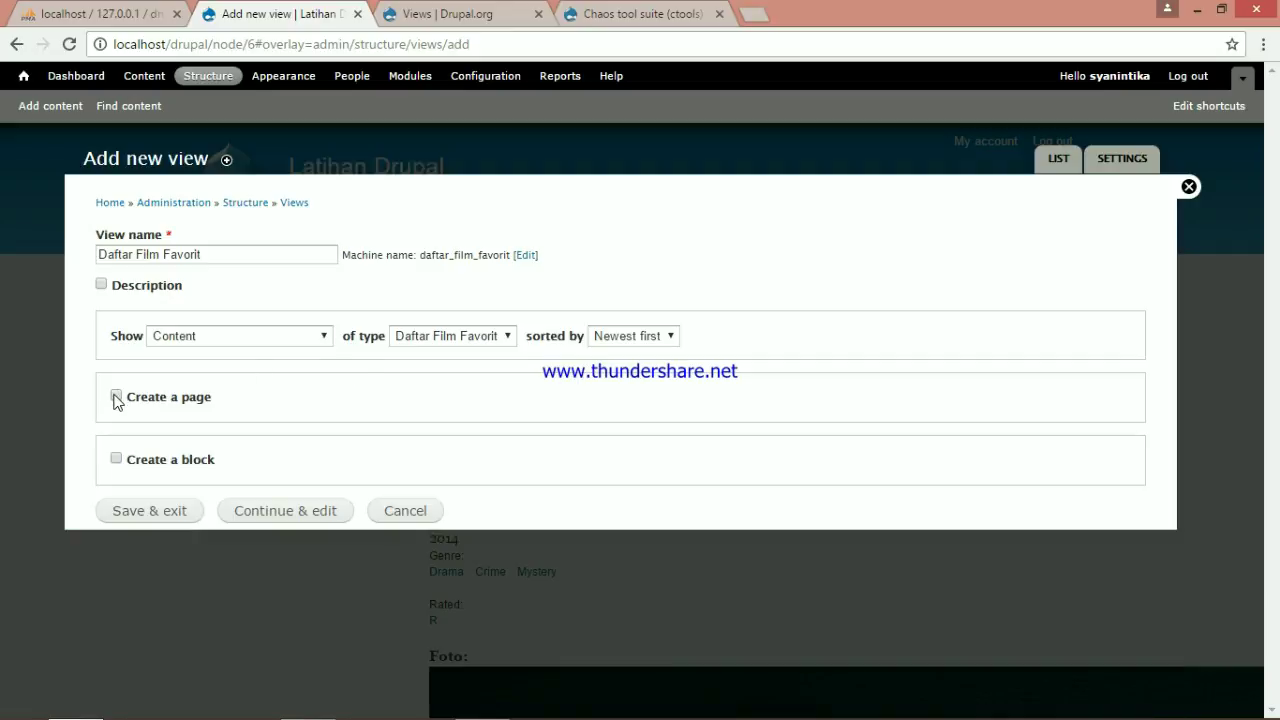
pyautogui.click(268, 512)
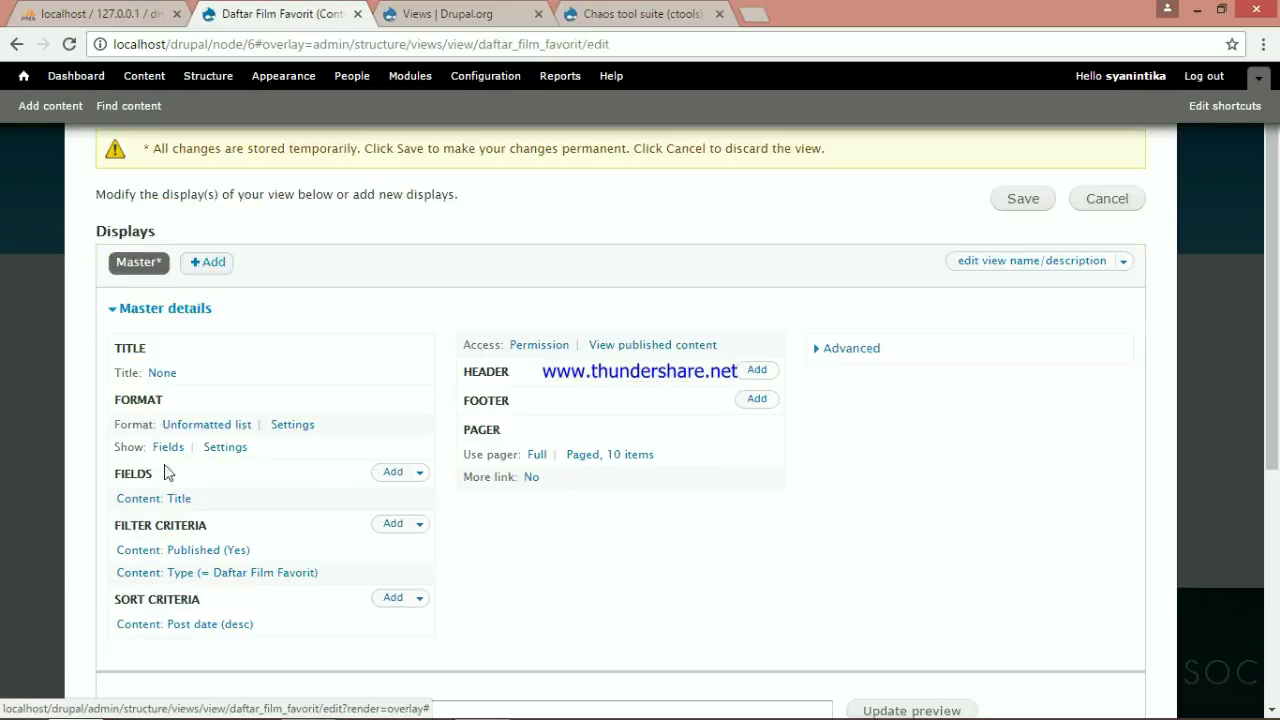
# Add the Content: Genre field to the view and check the genres in the preview
pyautogui.click(394, 473)
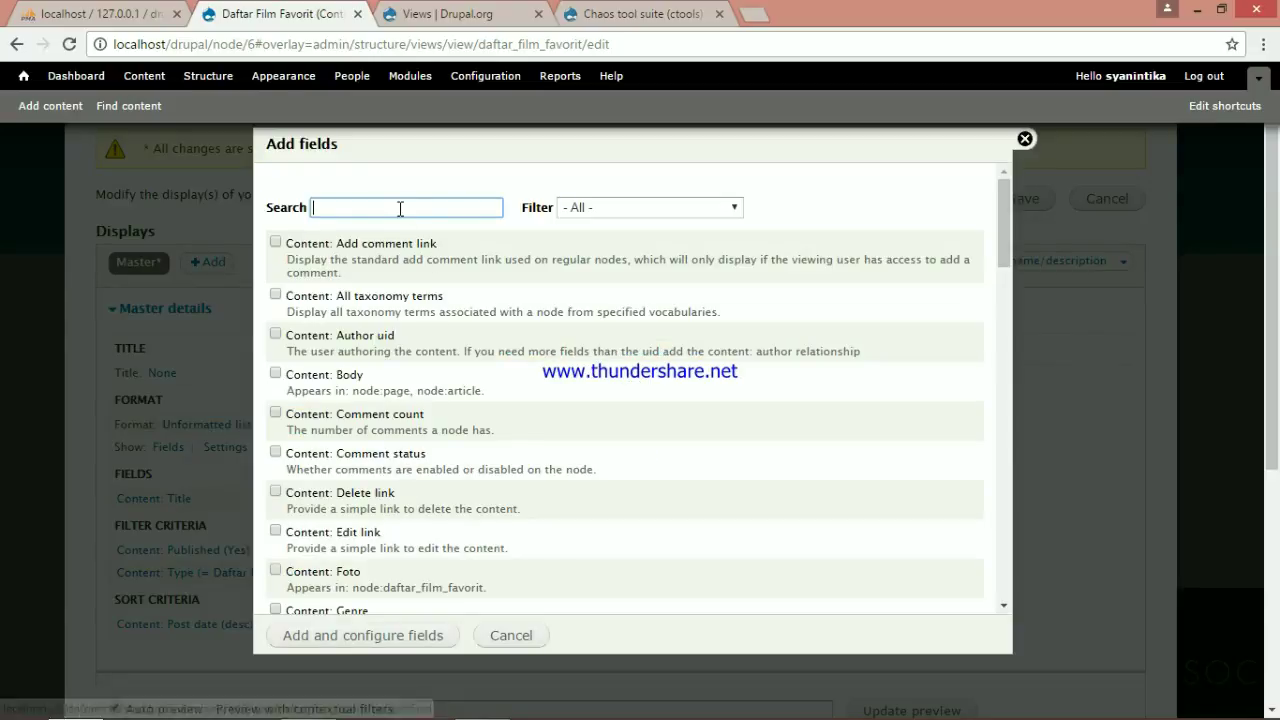
pyautogui.write('genre')
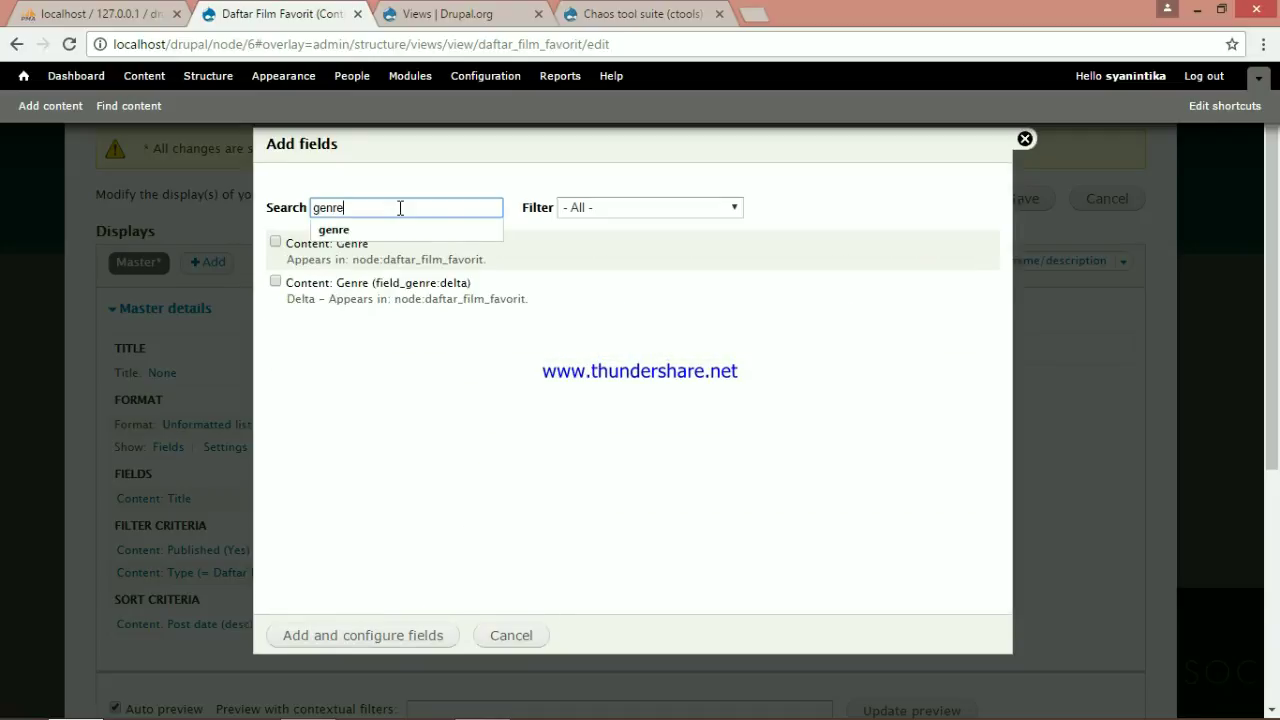
pyautogui.click(276, 243)
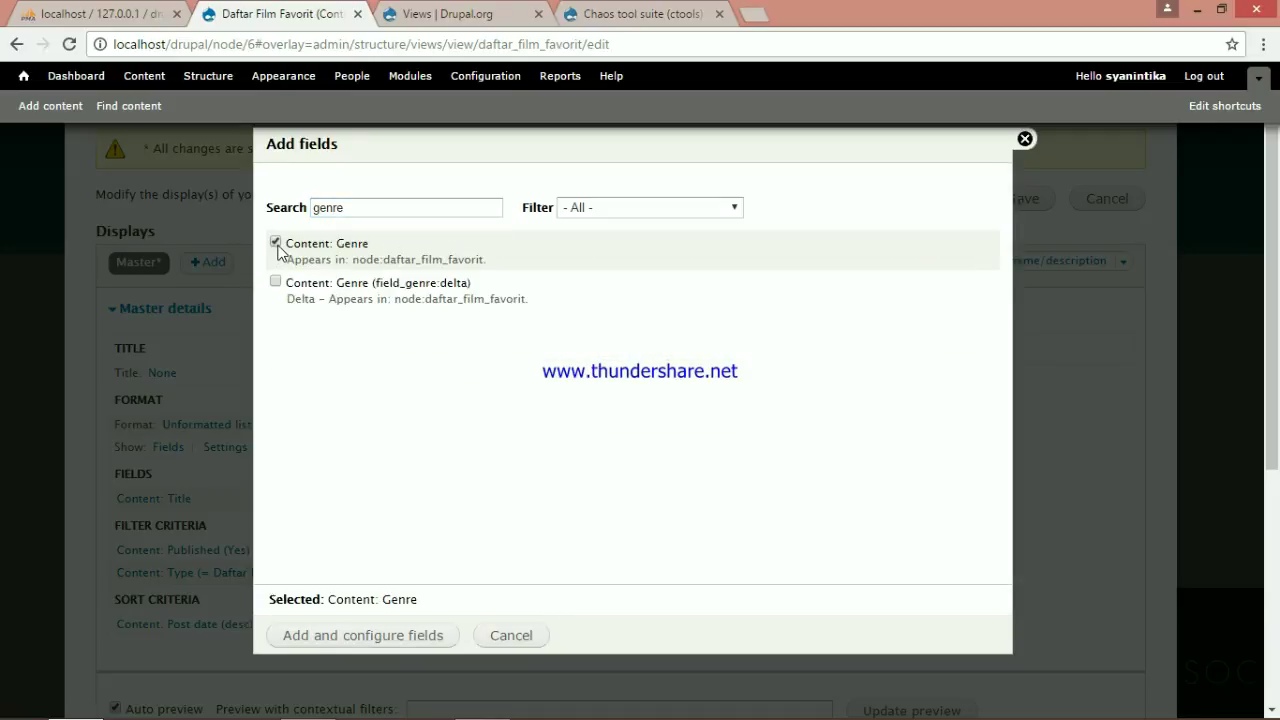
pyautogui.click(345, 643)
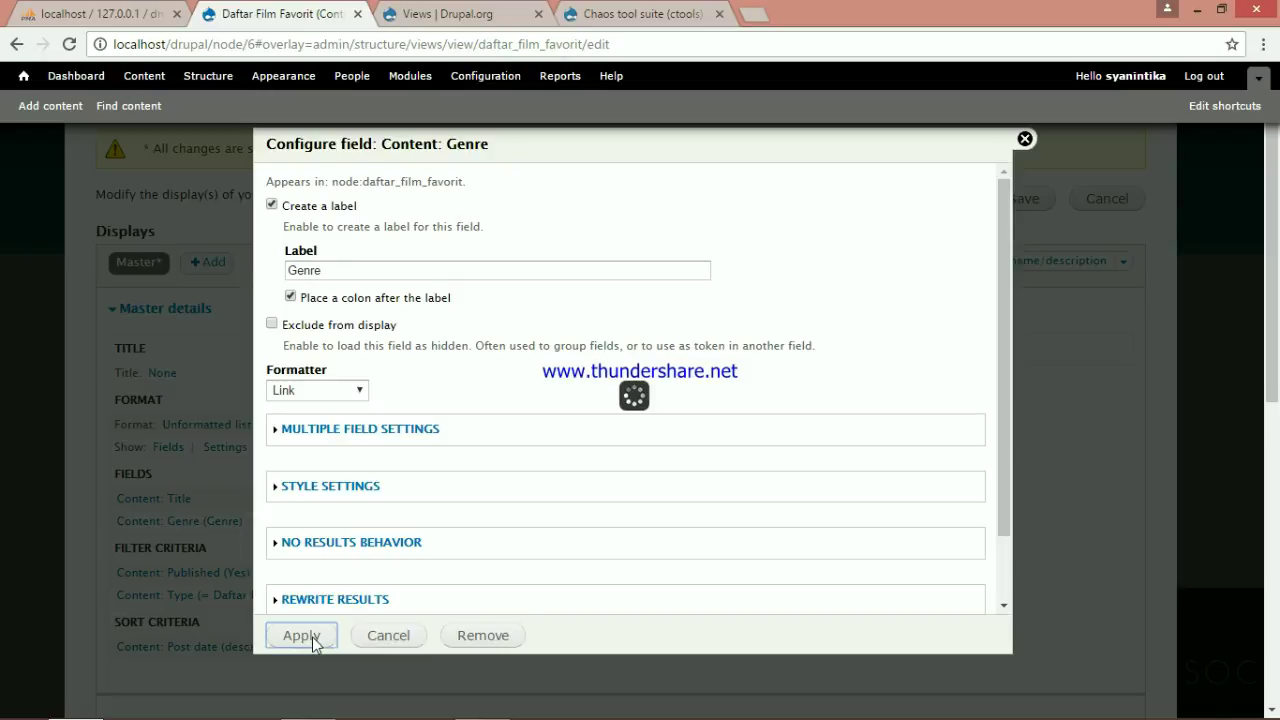
pyautogui.scroll(-4, 386, 549)
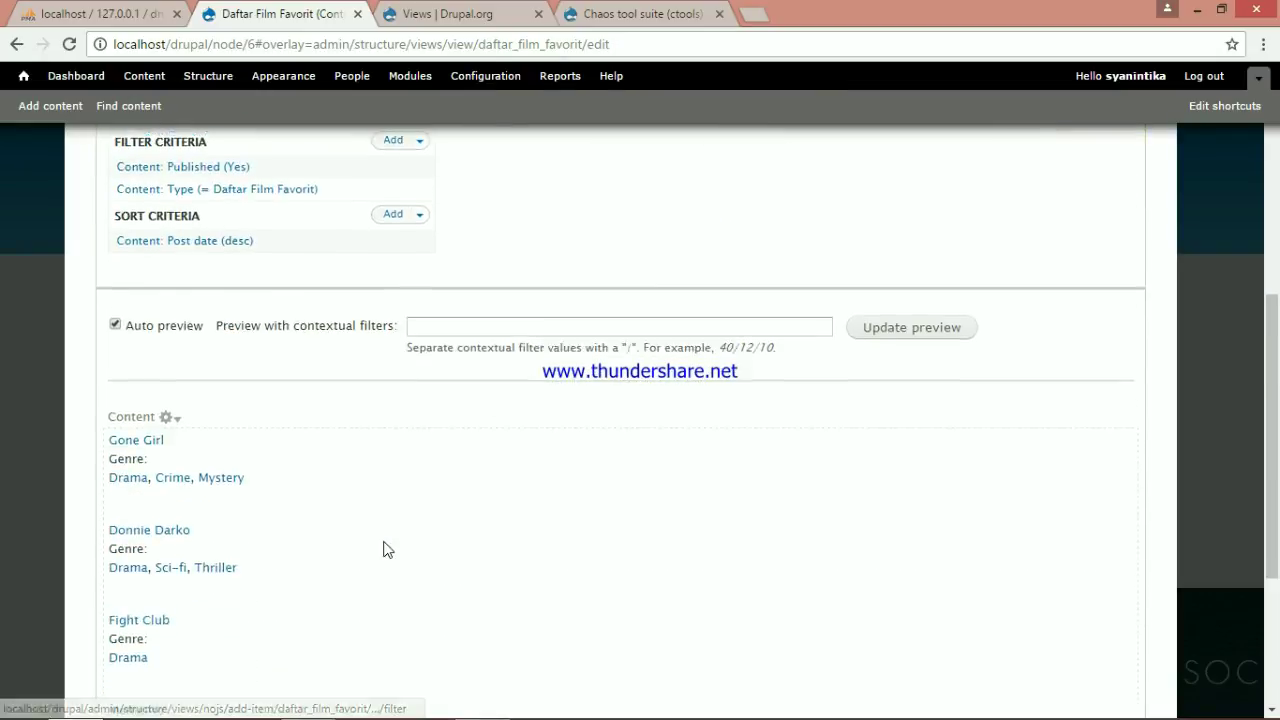
pyautogui.scroll(-1, 386, 549)
pyautogui.scroll(-2, 190, 555)
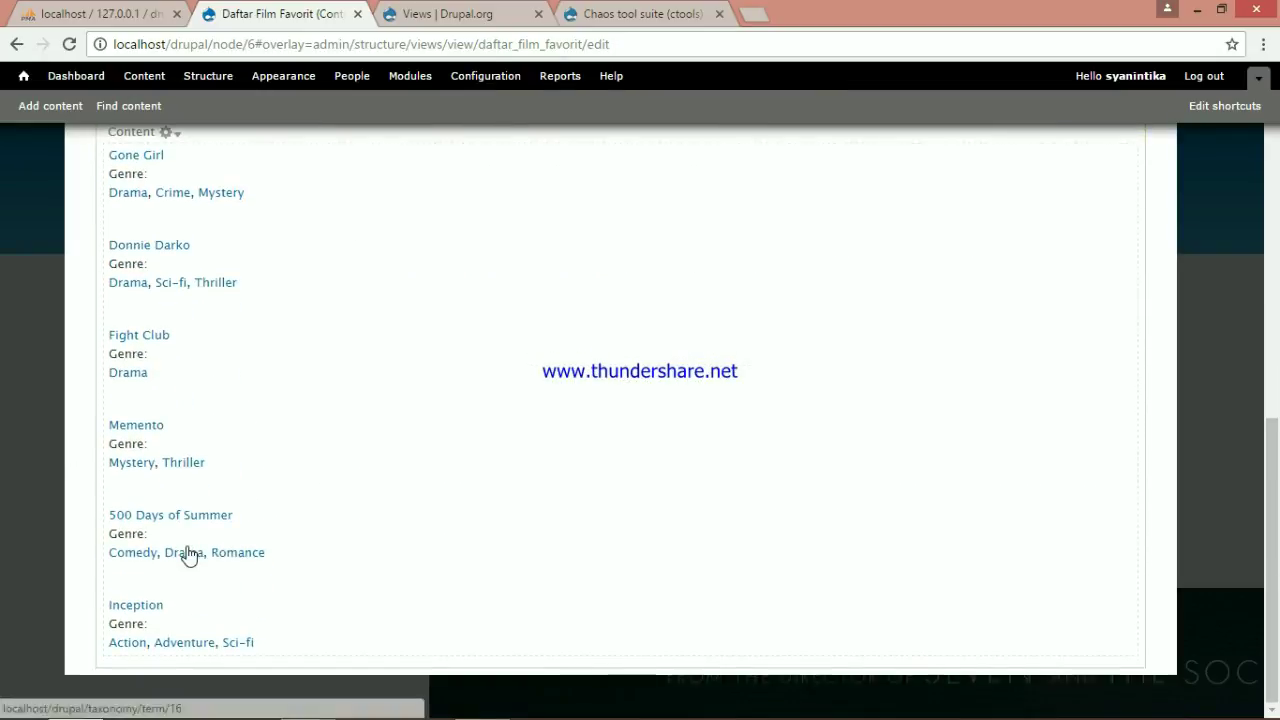
pyautogui.scroll(6, 190, 555)
pyautogui.scroll(1, 189, 555)
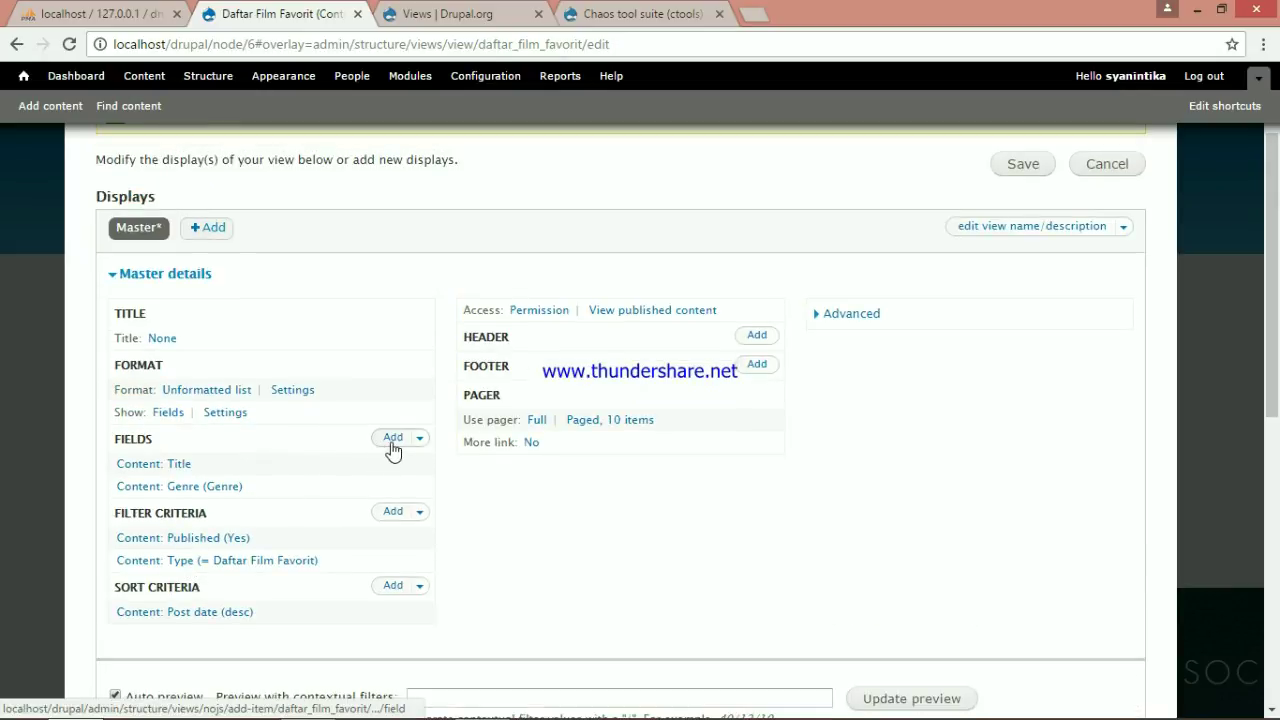
# Add the Rated and Tahun fields to the view
pyautogui.click(392, 441)
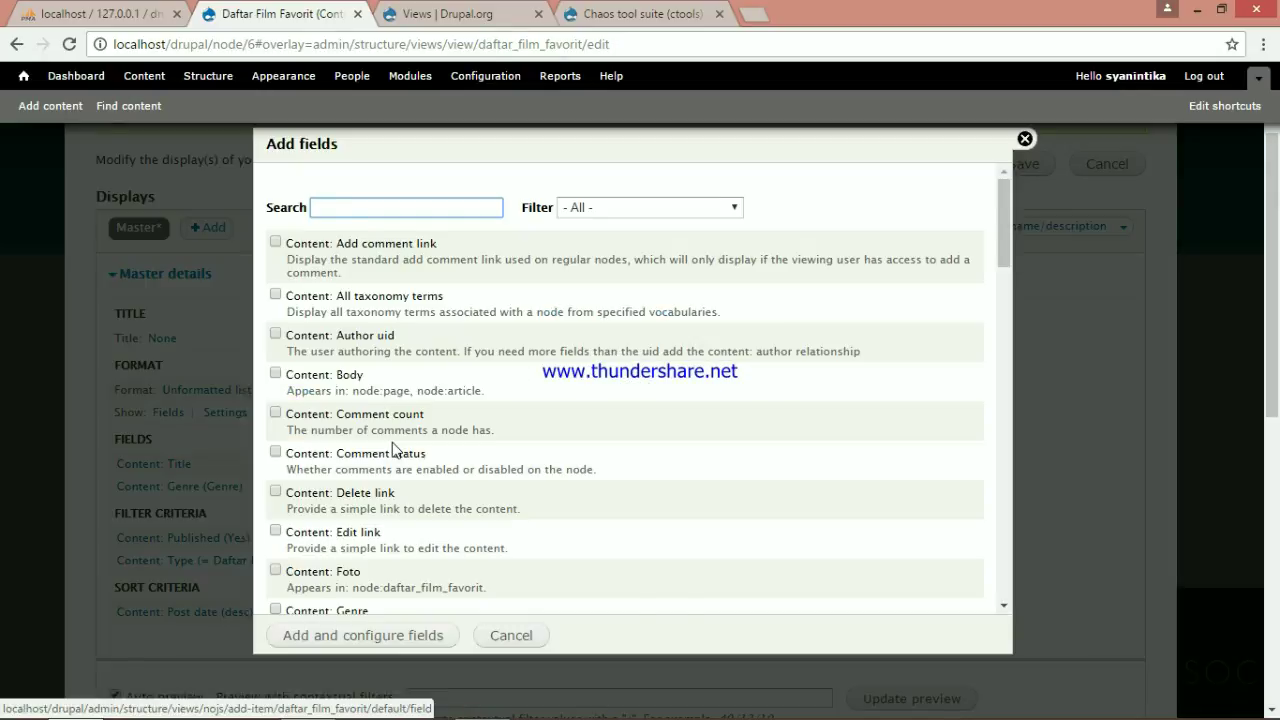
pyautogui.write('rated')
pyautogui.click(277, 243)
pyautogui.click(391, 634)
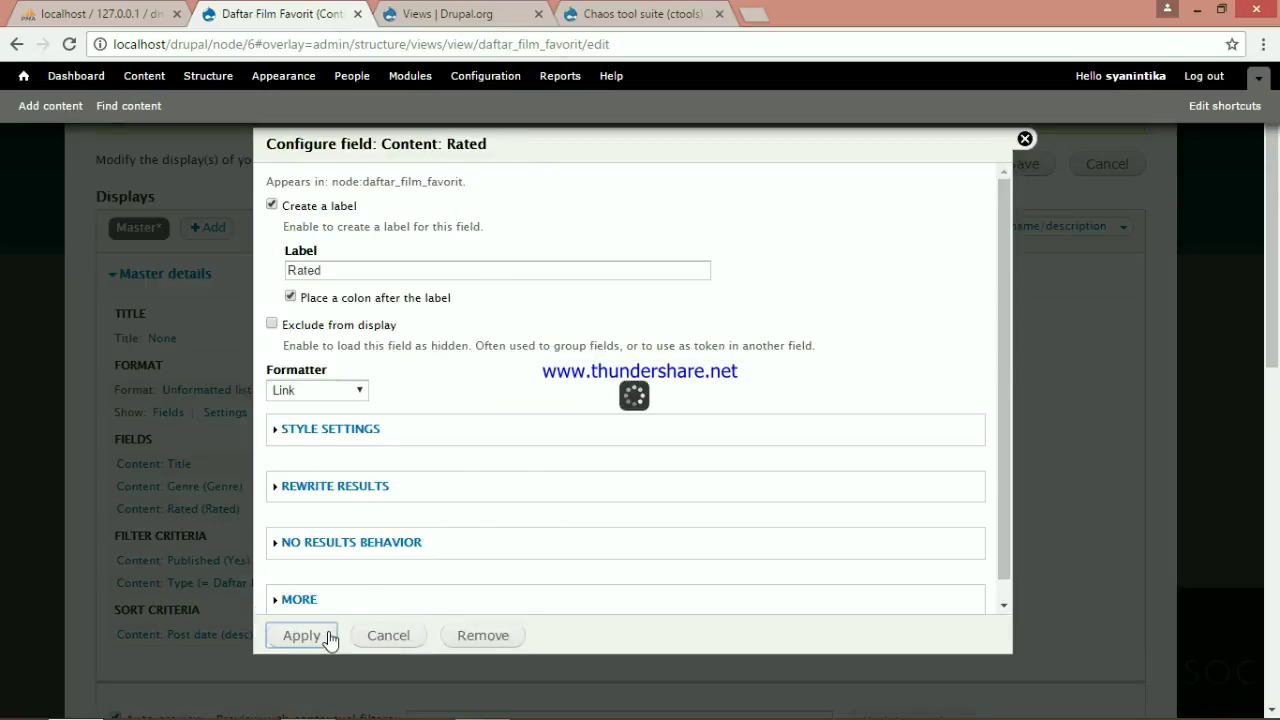
pyautogui.click(330, 637)
pyautogui.click(391, 443)
pyautogui.write('tahun')
pyautogui.click(275, 243)
pyautogui.click(330, 634)
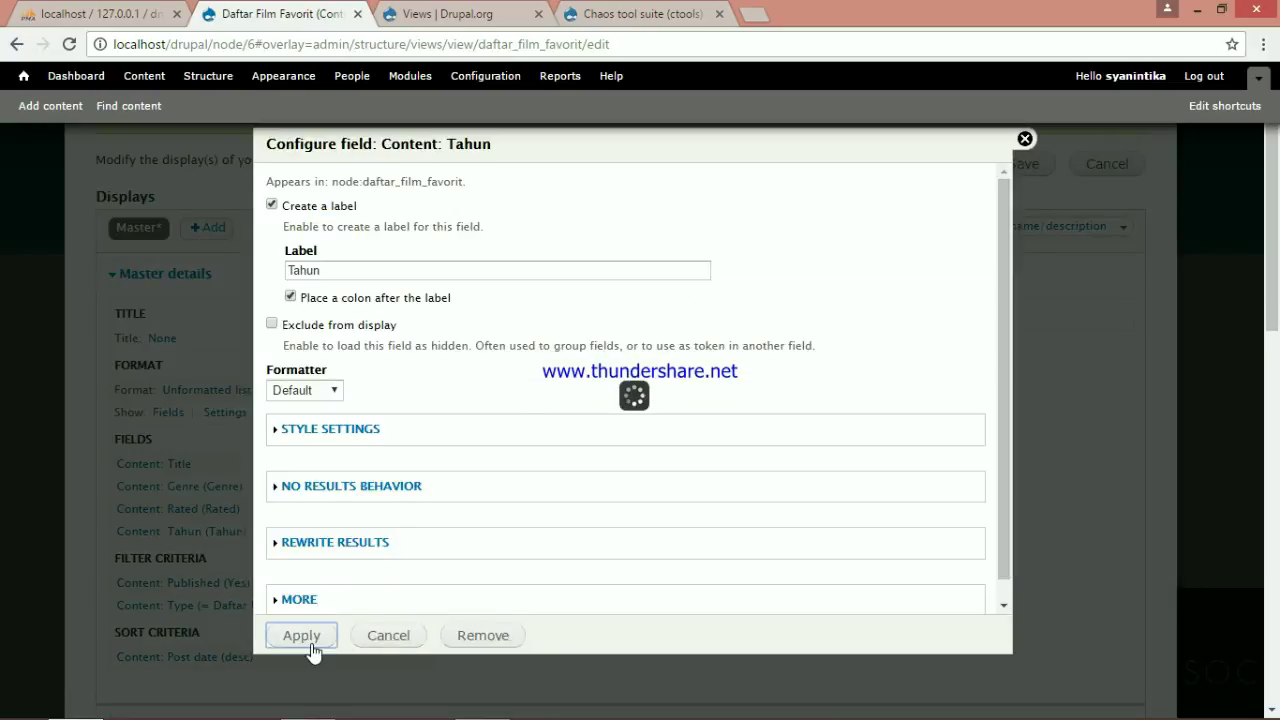
pyautogui.click(388, 441)
# Add the Foto and Nama Pemain fields to the view
pyautogui.click(376, 208)
pyautogui.write('foto')
pyautogui.click(276, 243)
pyautogui.click(422, 638)
pyautogui.click(304, 636)
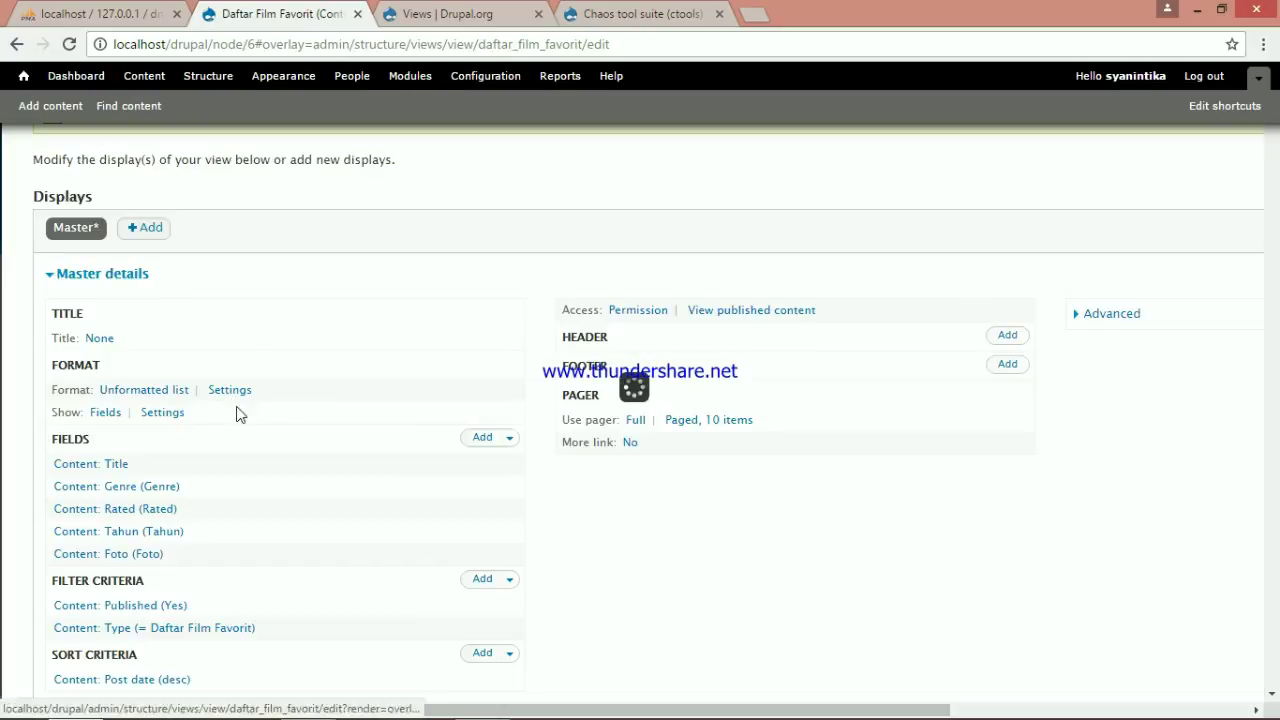
pyautogui.click(483, 437)
pyautogui.write('nama')
pyautogui.click(274, 243)
pyautogui.click(406, 622)
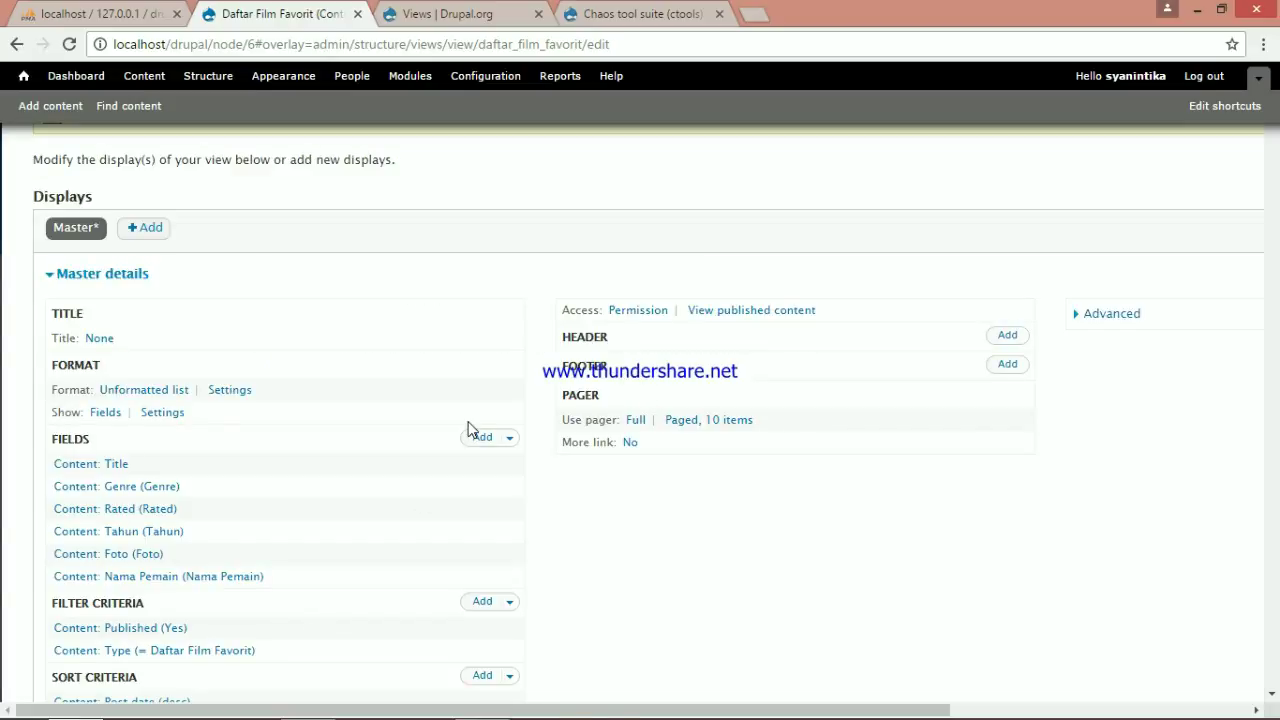
pyautogui.scroll(-7, 469, 424)
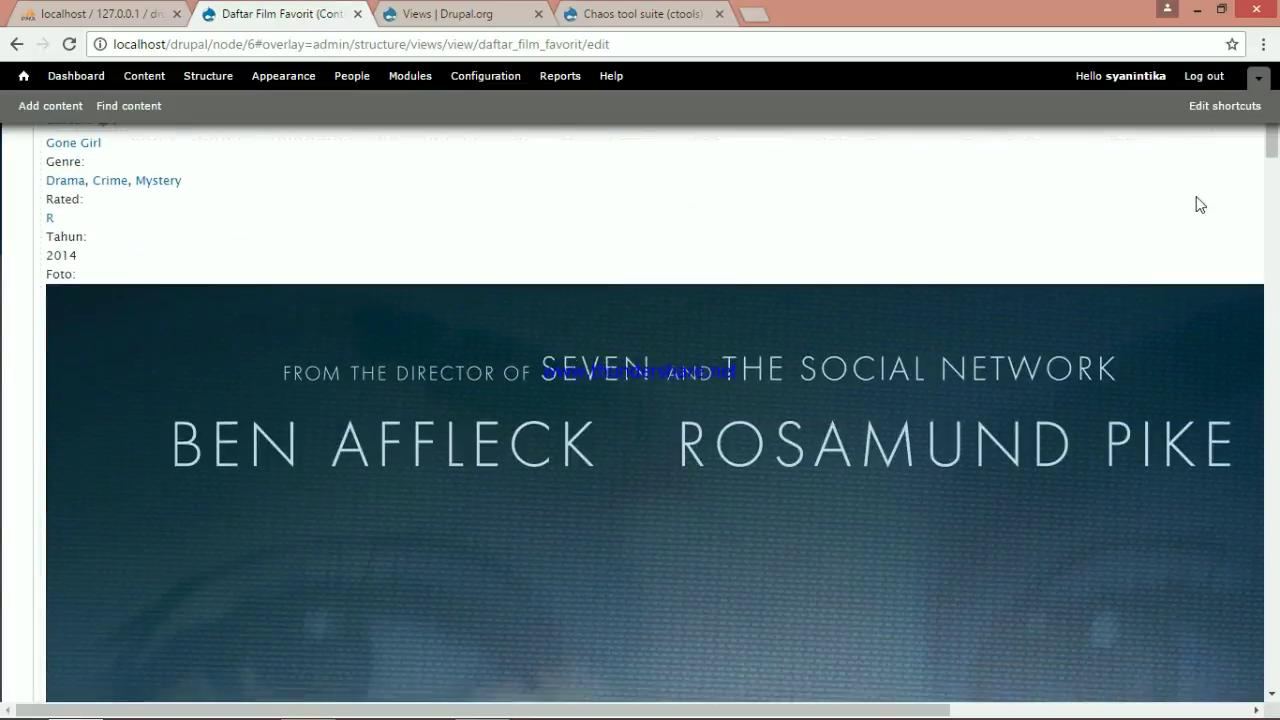
pyautogui.scroll(-1, 1201, 205)
pyautogui.moveTo(1273, 161); pyautogui.dragTo(1126, 134)
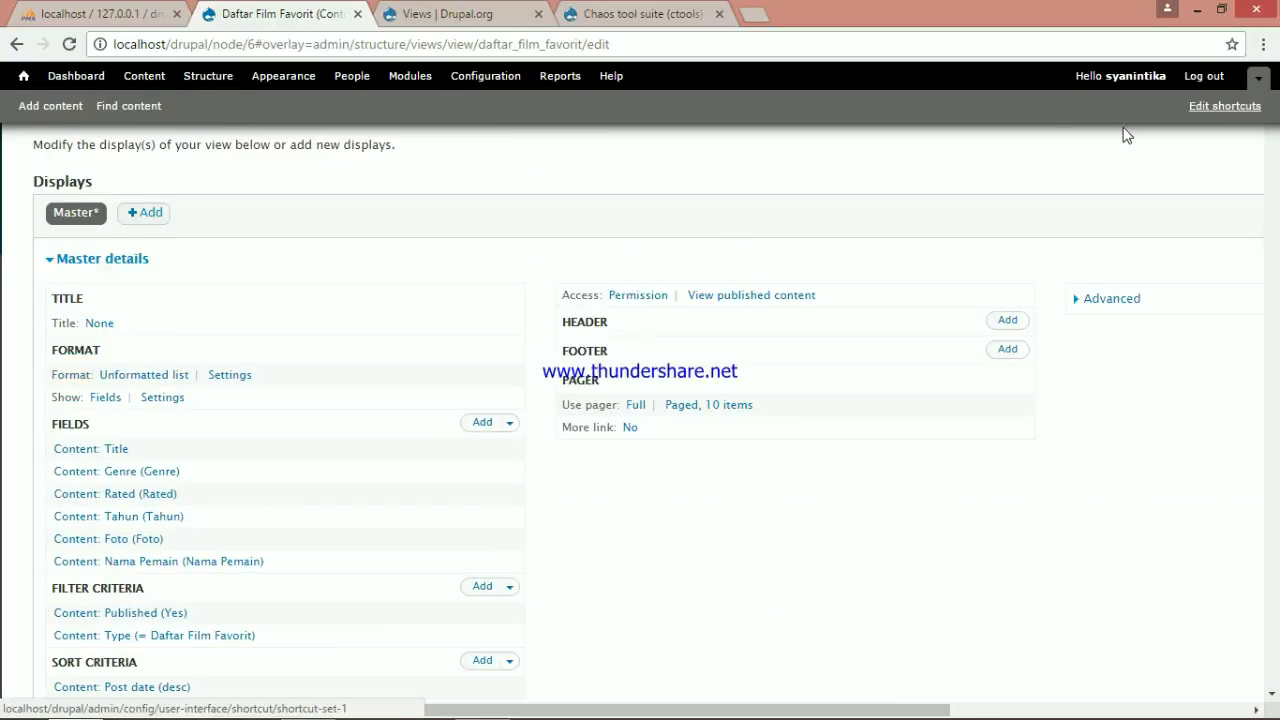
# Change the Foto field's image style to Medium (220x220)
pyautogui.click(123, 543)
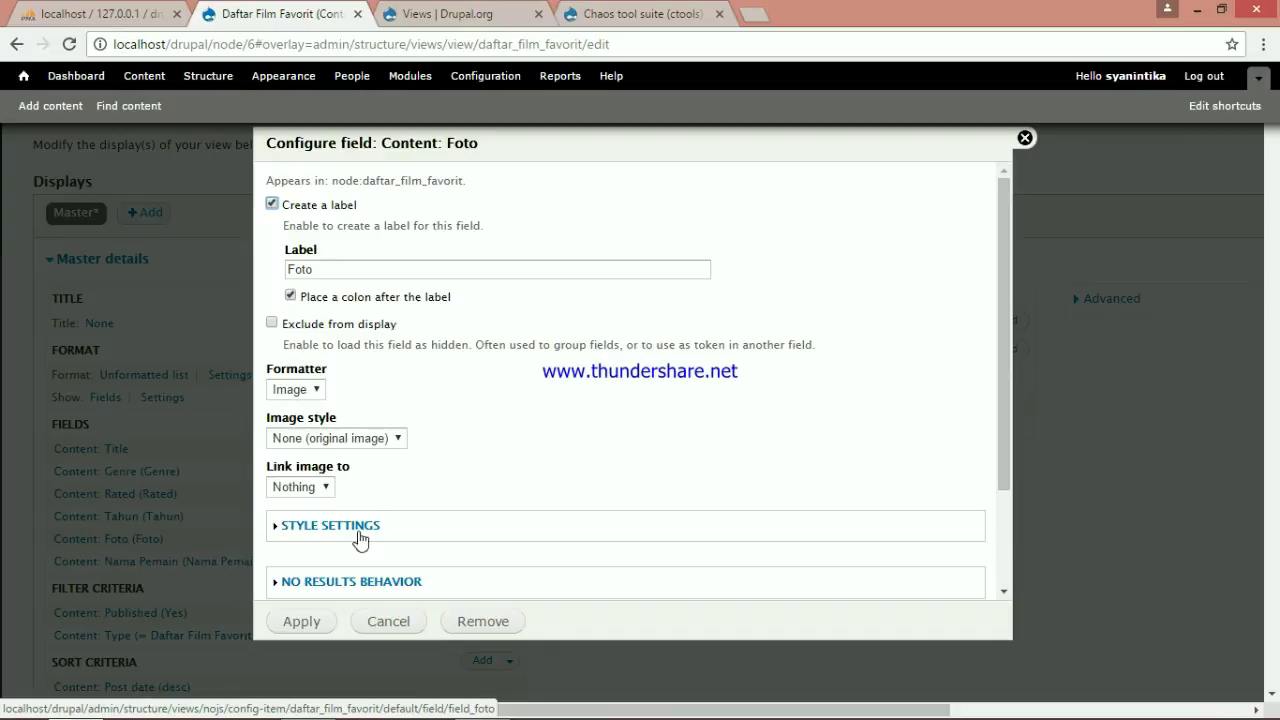
pyautogui.click(390, 438)
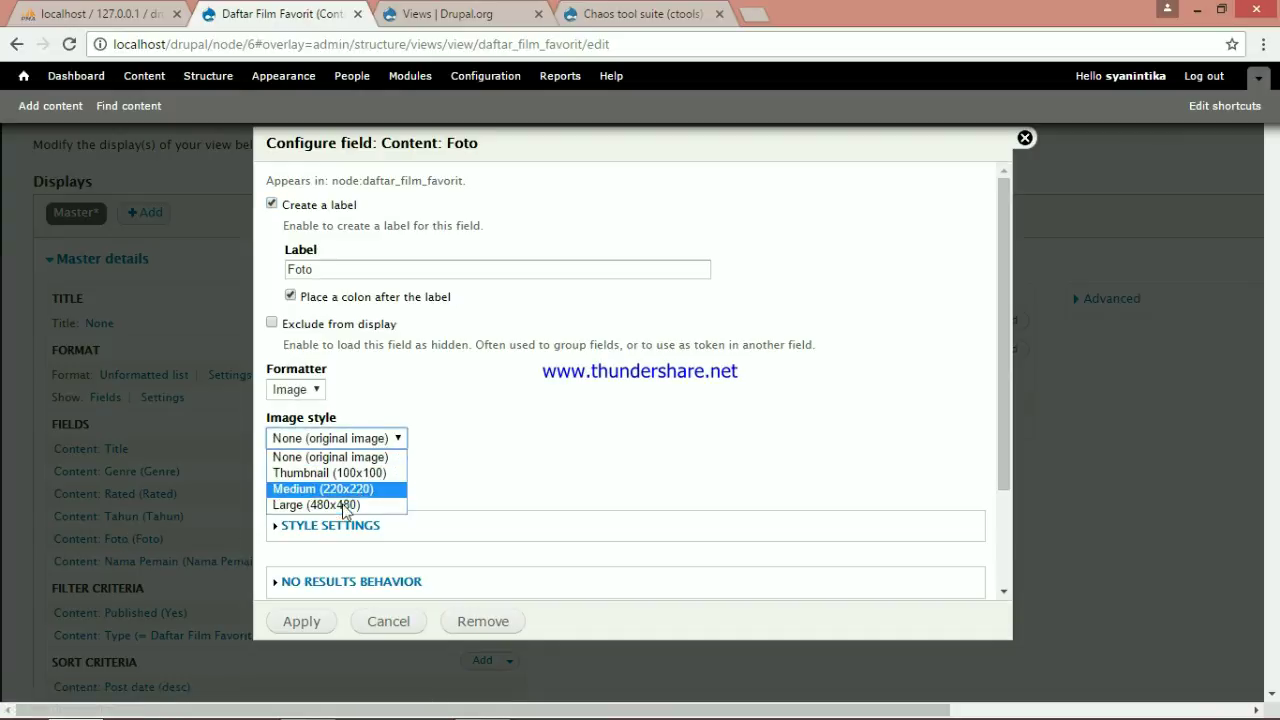
pyautogui.click(337, 489)
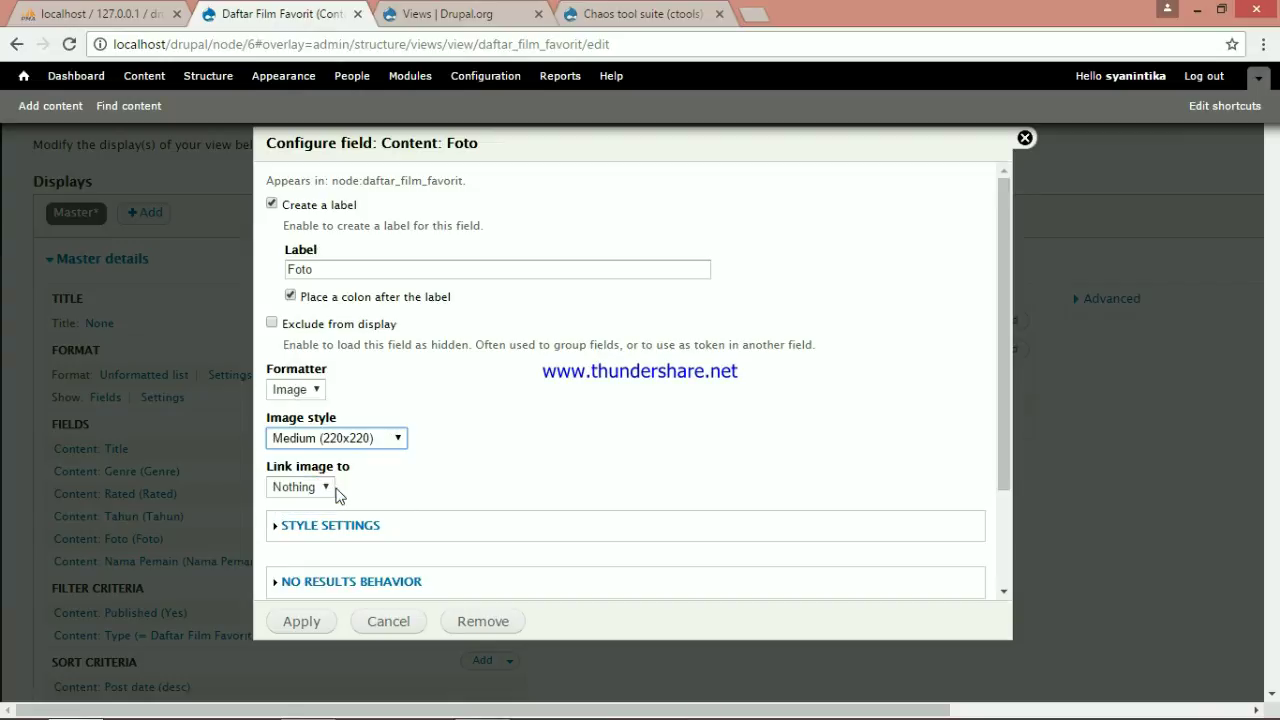
pyautogui.click(313, 628)
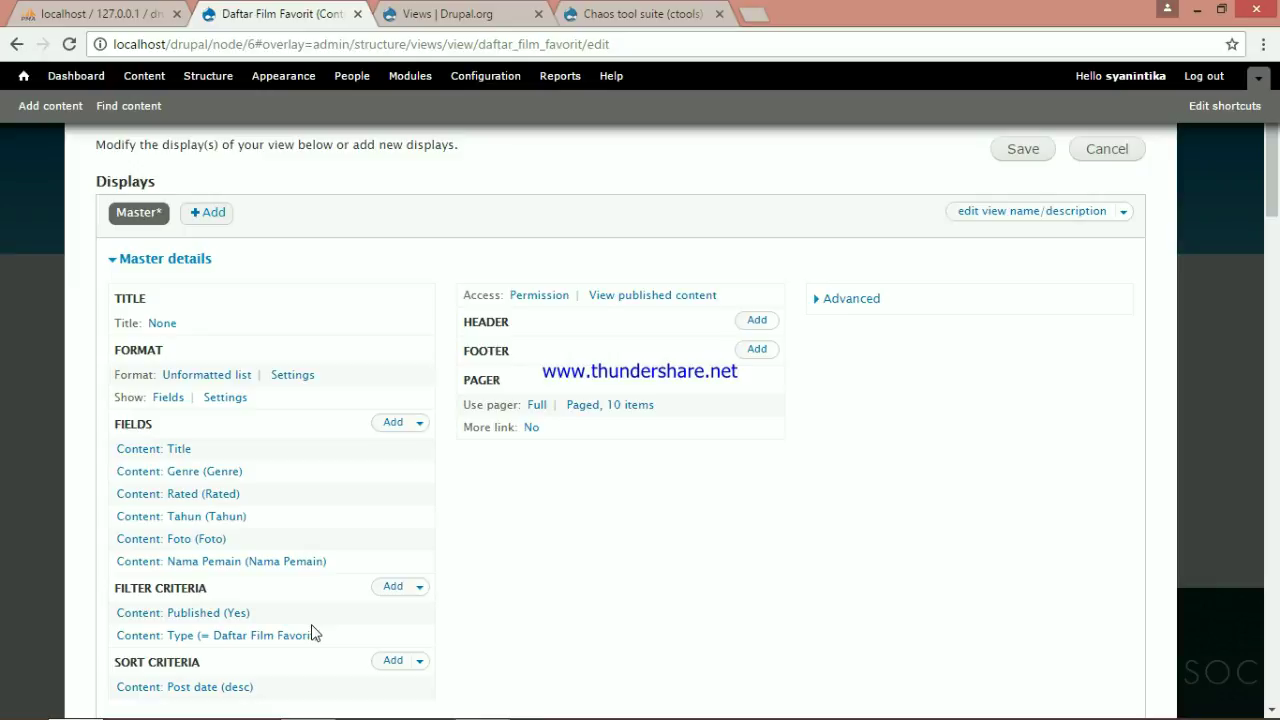
pyautogui.scroll(-8, 567, 489)
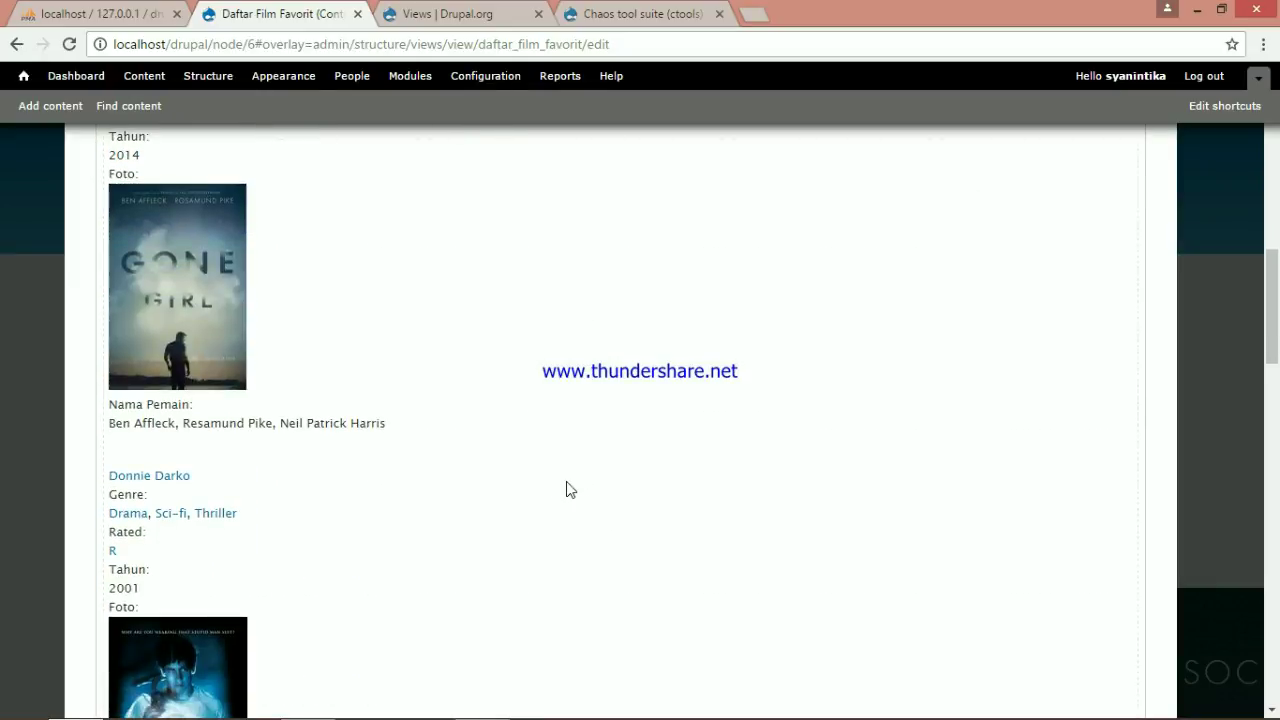
pyautogui.scroll(1, 206, 374)
pyautogui.scroll(1, 193, 310)
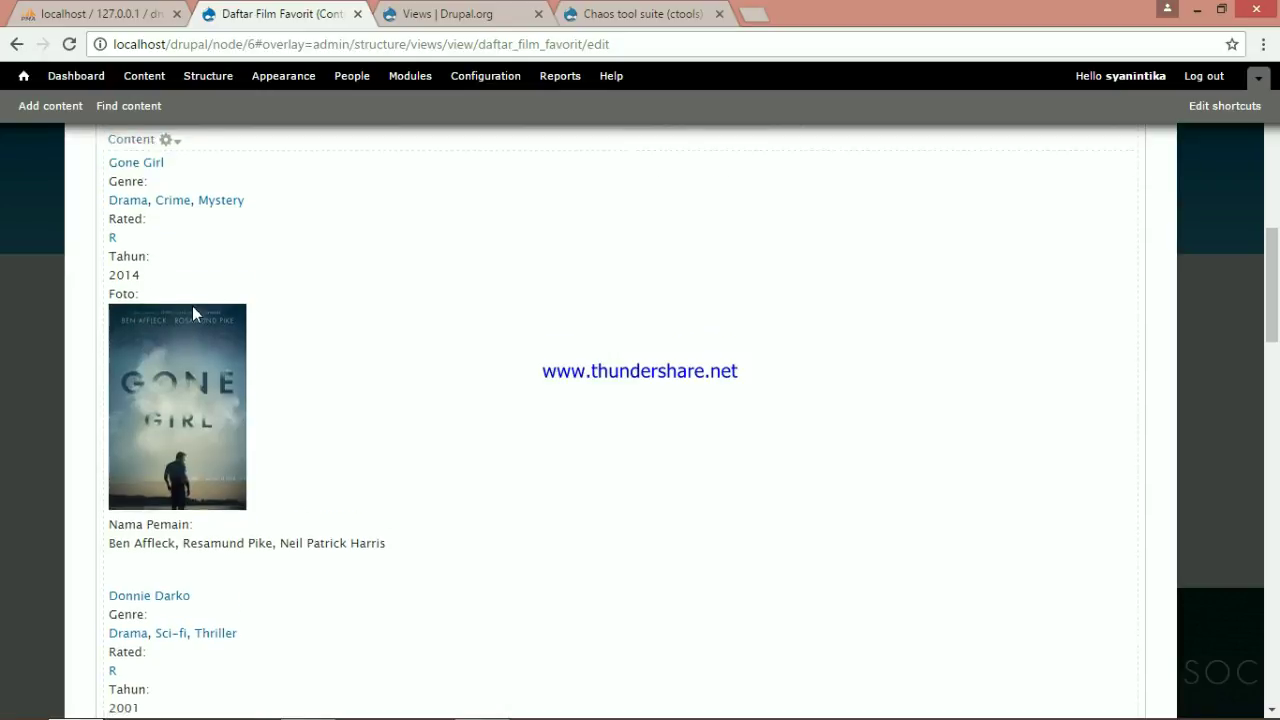
pyautogui.scroll(-5, 194, 314)
pyautogui.scroll(-15, 193, 314)
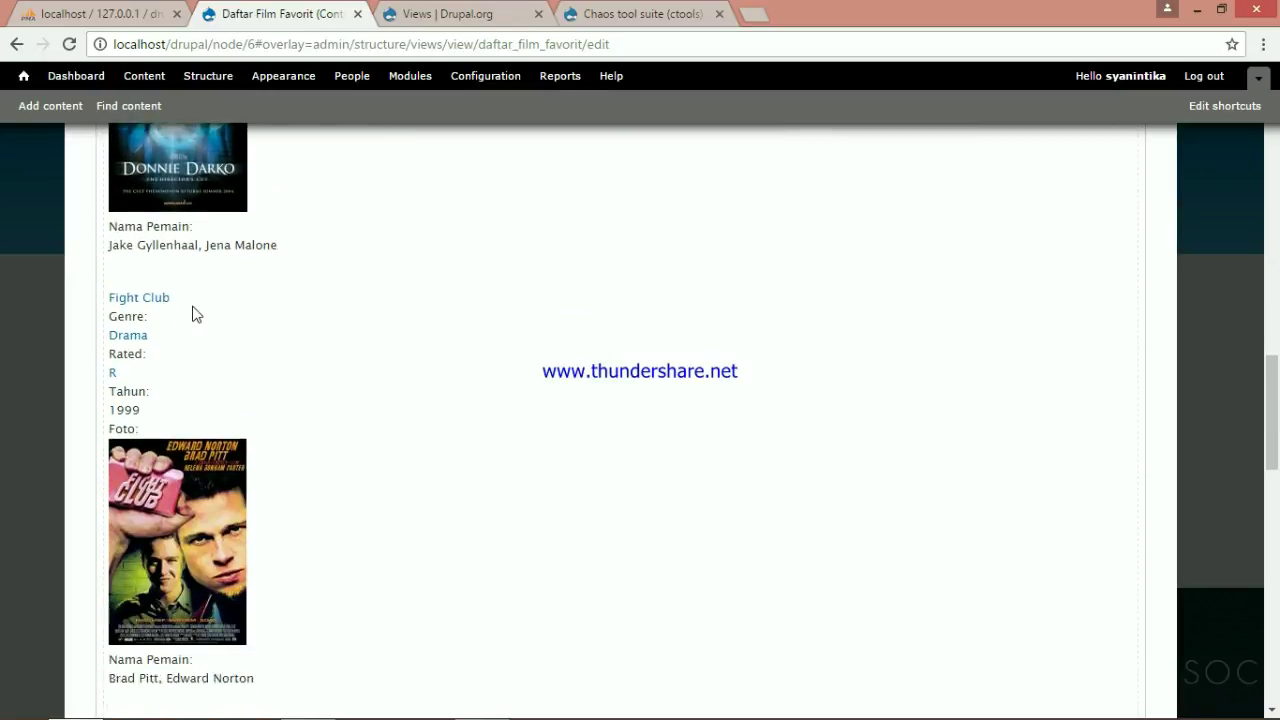
pyautogui.scroll(-3, 396, 445)
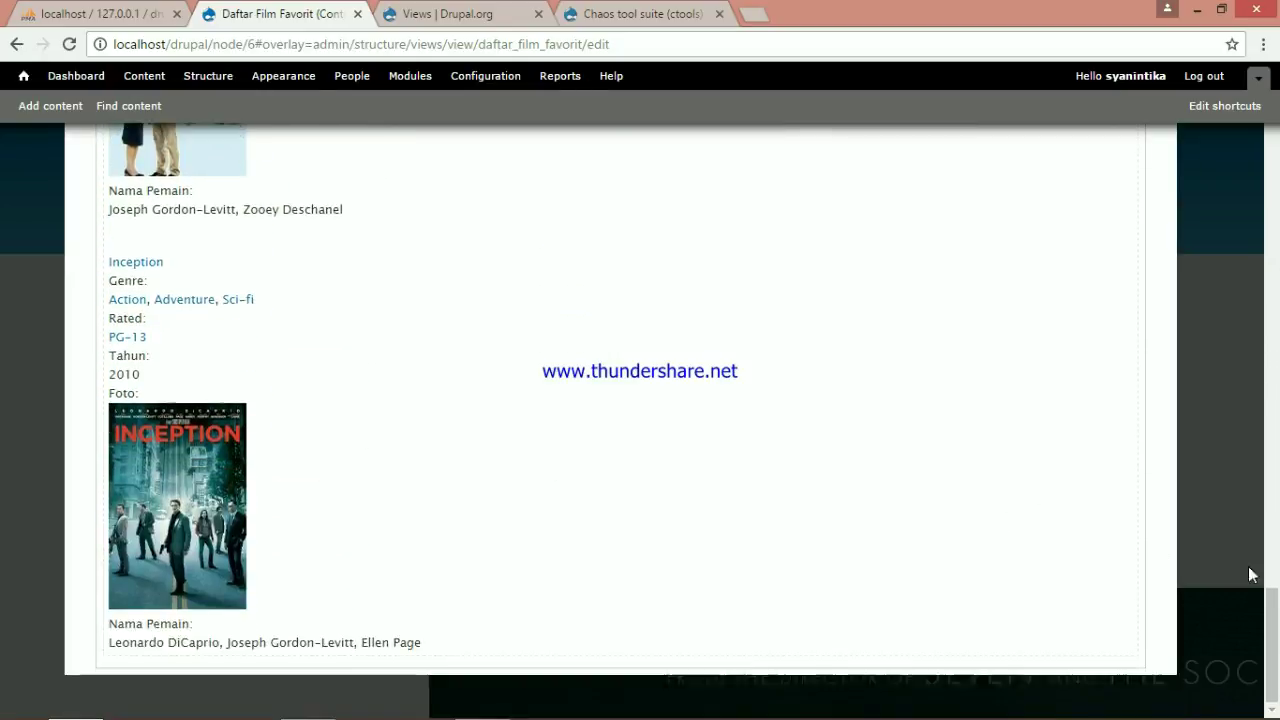
pyautogui.scroll(5, 1269, 528)
pyautogui.scroll(6, 1273, 470)
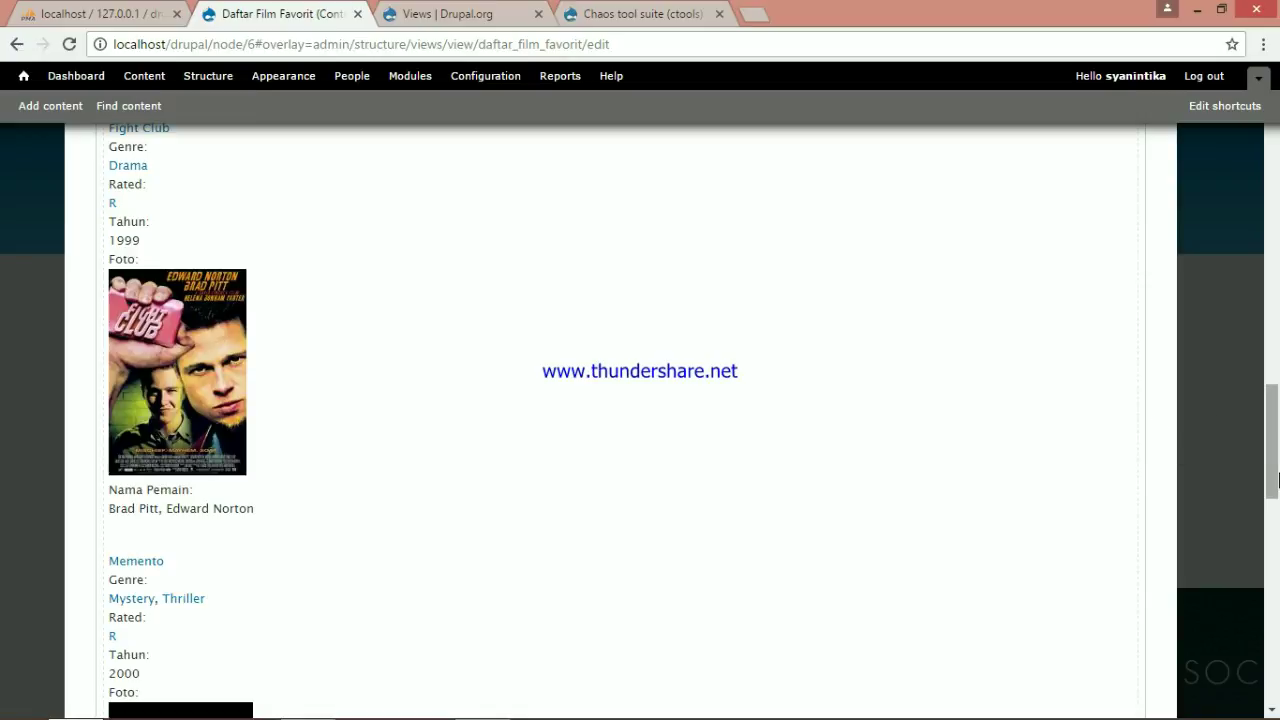
pyautogui.scroll(1, 1272, 453)
pyautogui.scroll(4, 1272, 453)
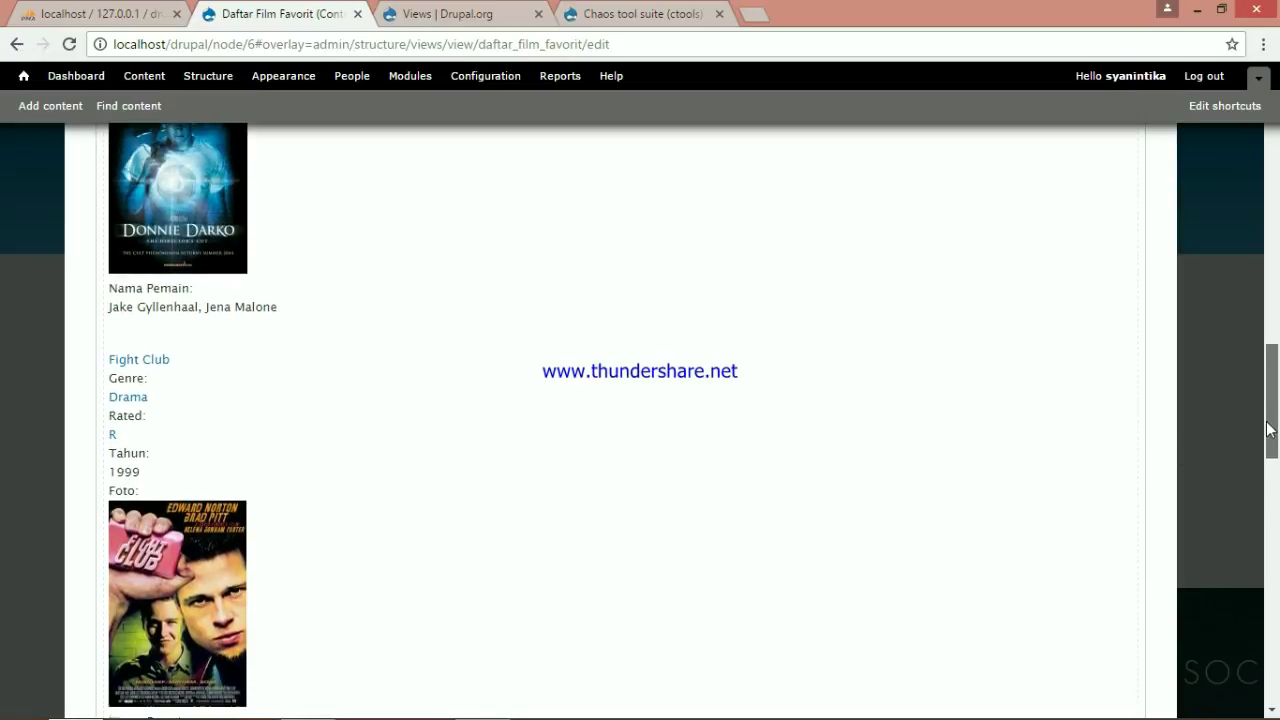
pyautogui.moveTo(1271, 390); pyautogui.dragTo(1278, 209)
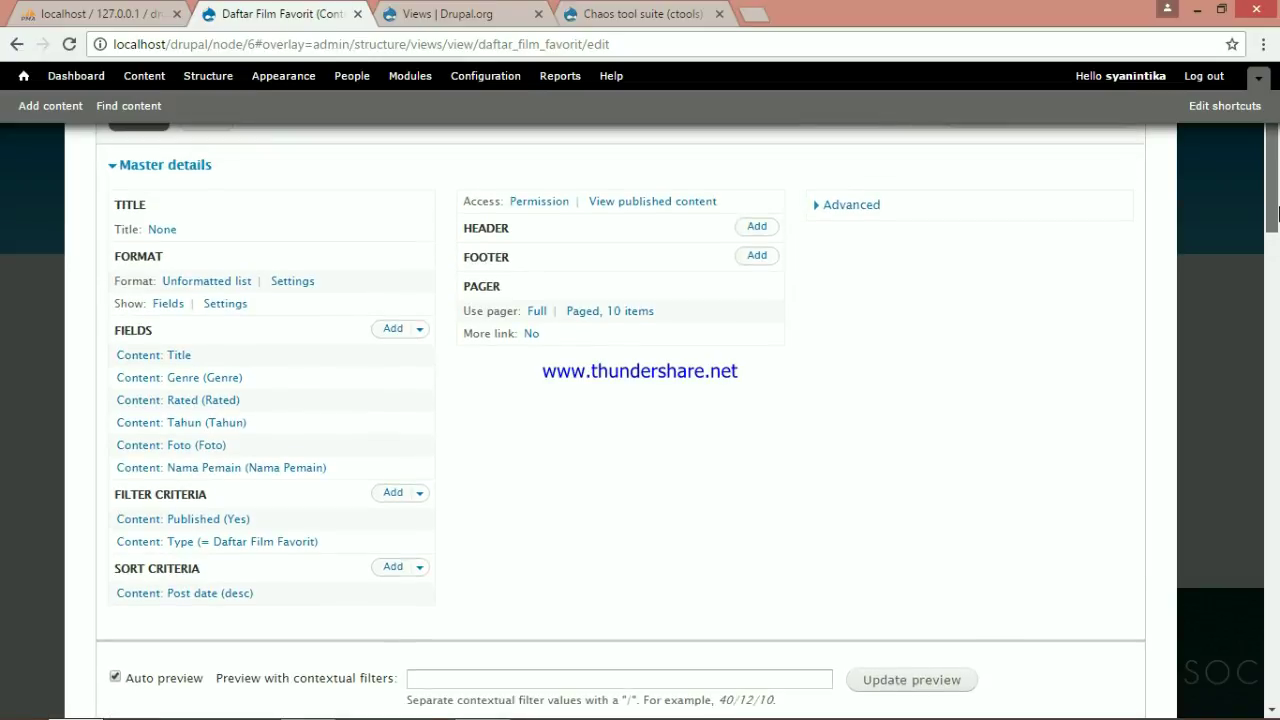
# Switch the view format to Table, keeping the default table style options
pyautogui.click(212, 284)
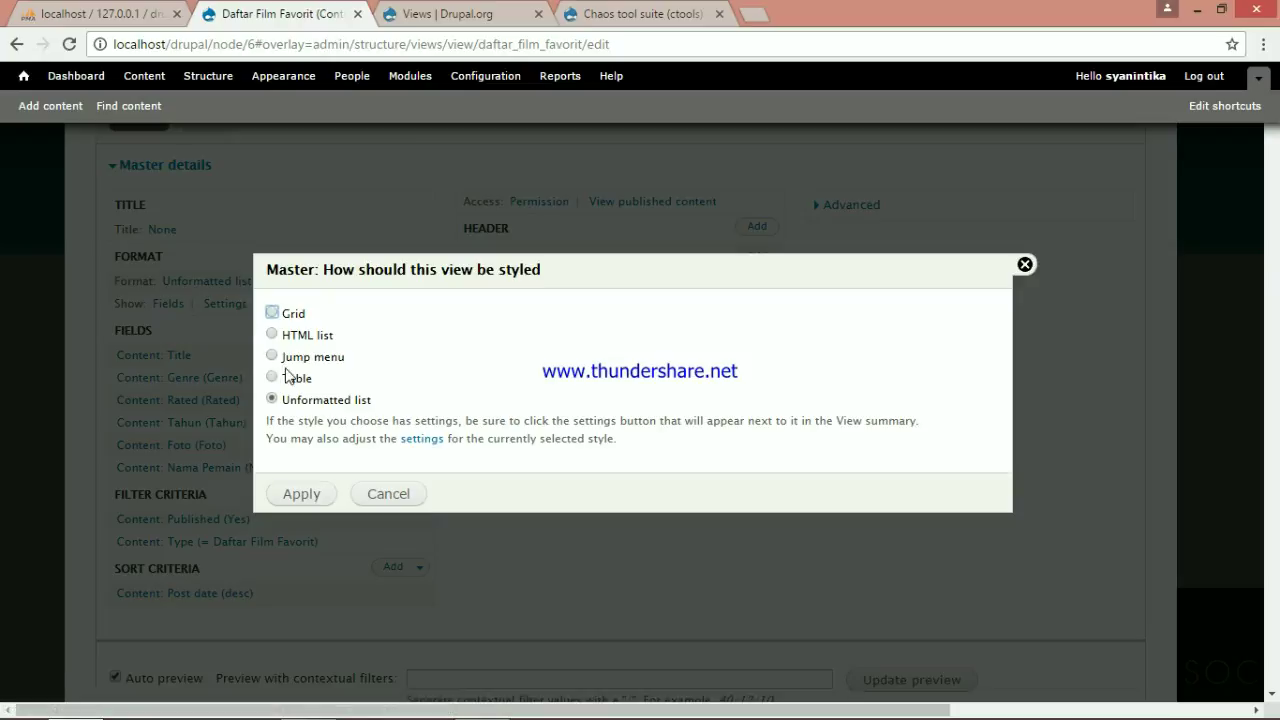
pyautogui.click(272, 377)
pyautogui.click(301, 494)
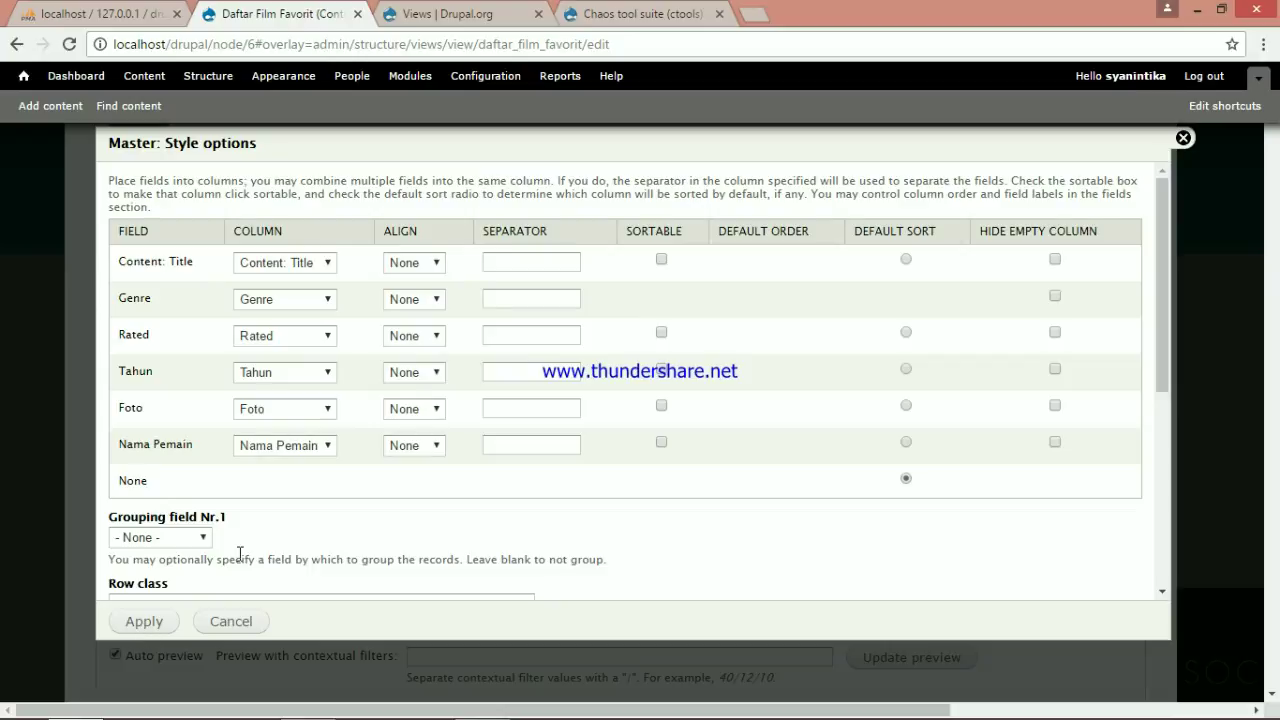
pyautogui.scroll(-3, 150, 595)
pyautogui.click(145, 622)
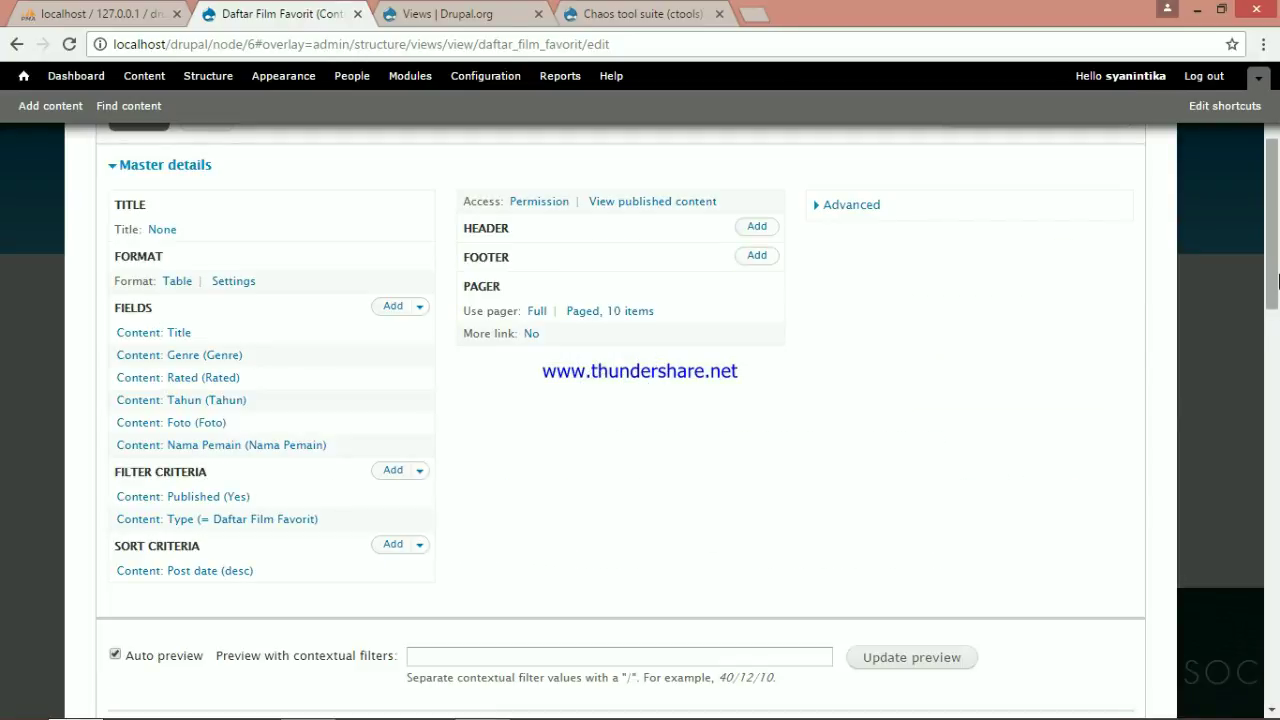
pyautogui.moveTo(1278, 282); pyautogui.dragTo(1278, 667)
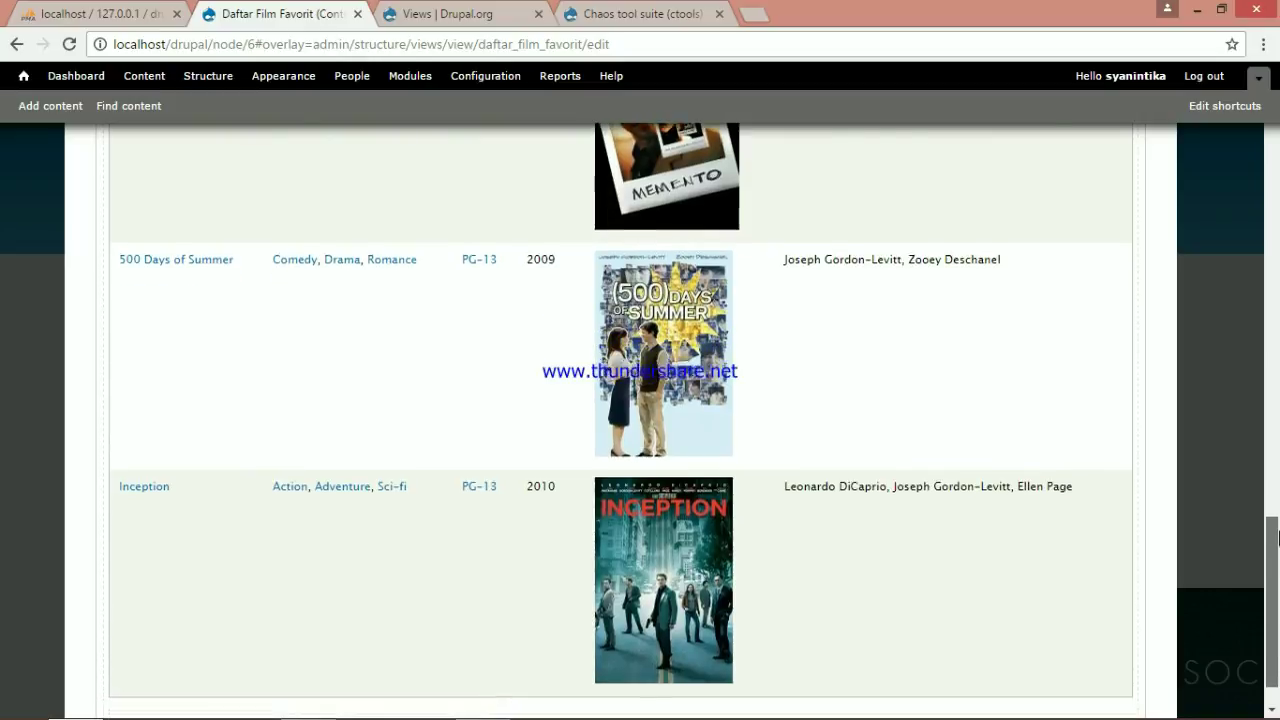
pyautogui.moveTo(1278, 538); pyautogui.dragTo(1278, 218)
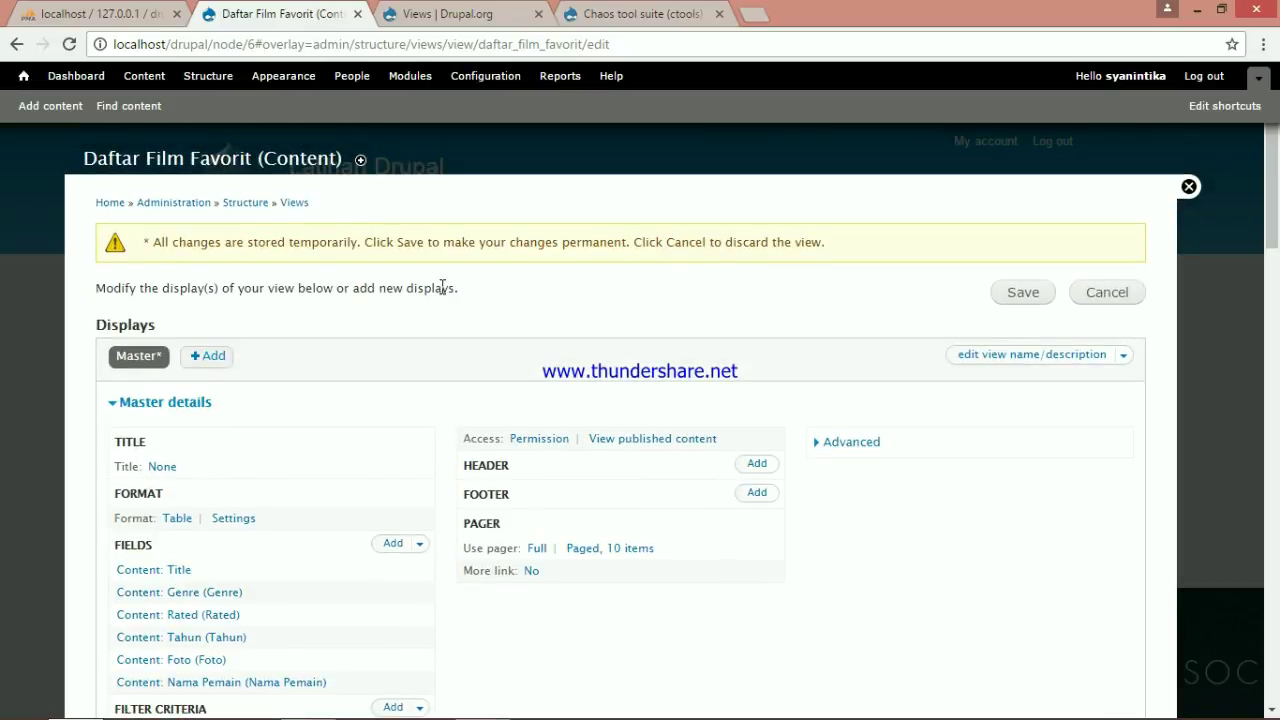
# Add a Page display at path daftar_film_favorit and save the view
pyautogui.click(205, 356)
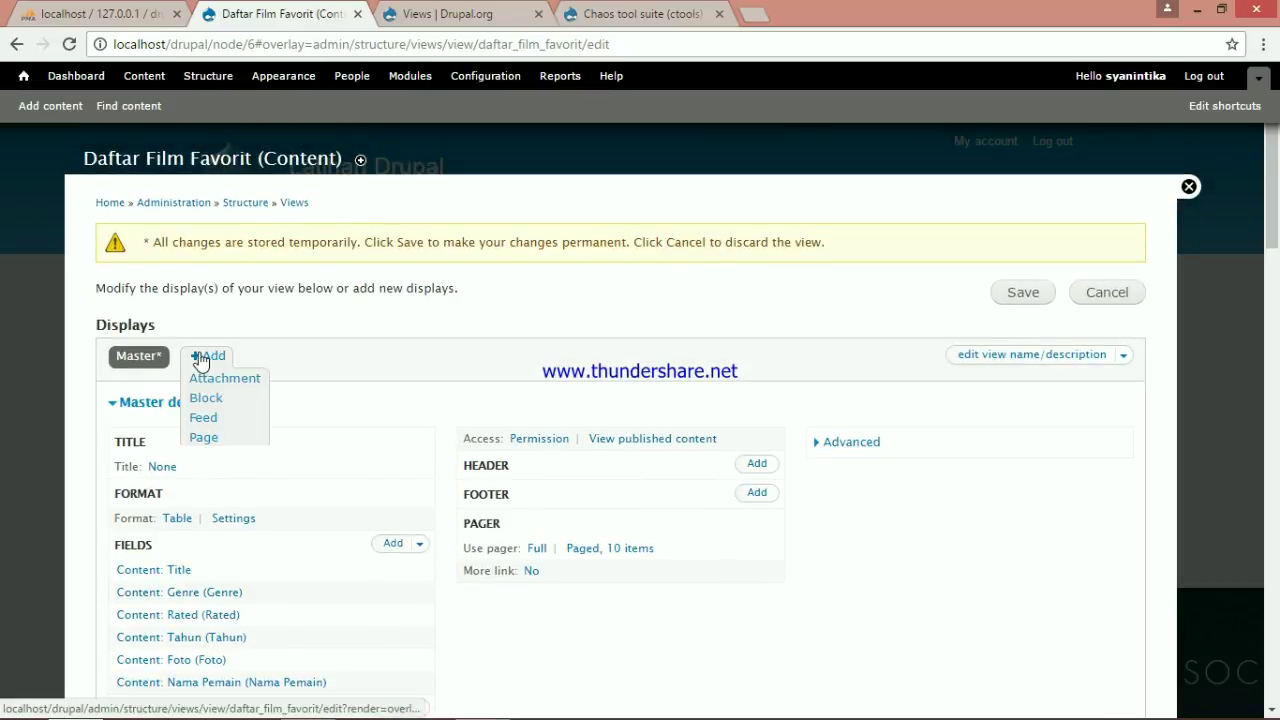
pyautogui.click(212, 438)
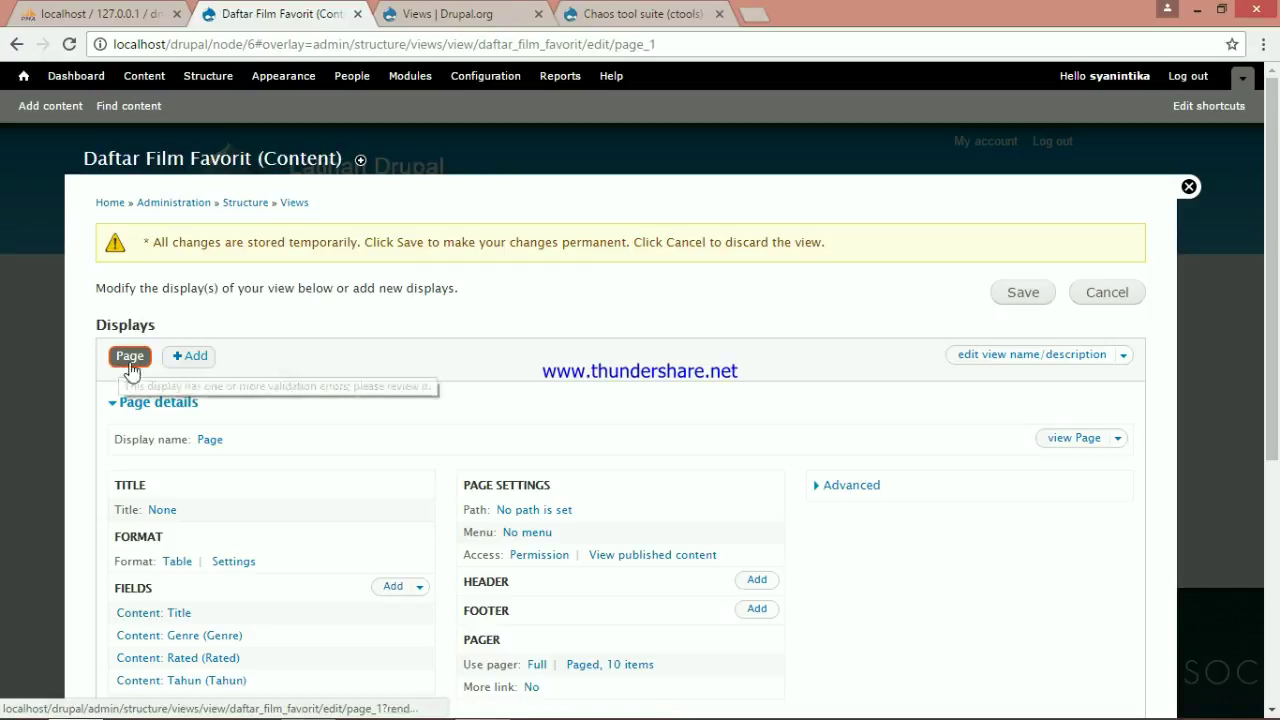
pyautogui.scroll(-2, 527, 460)
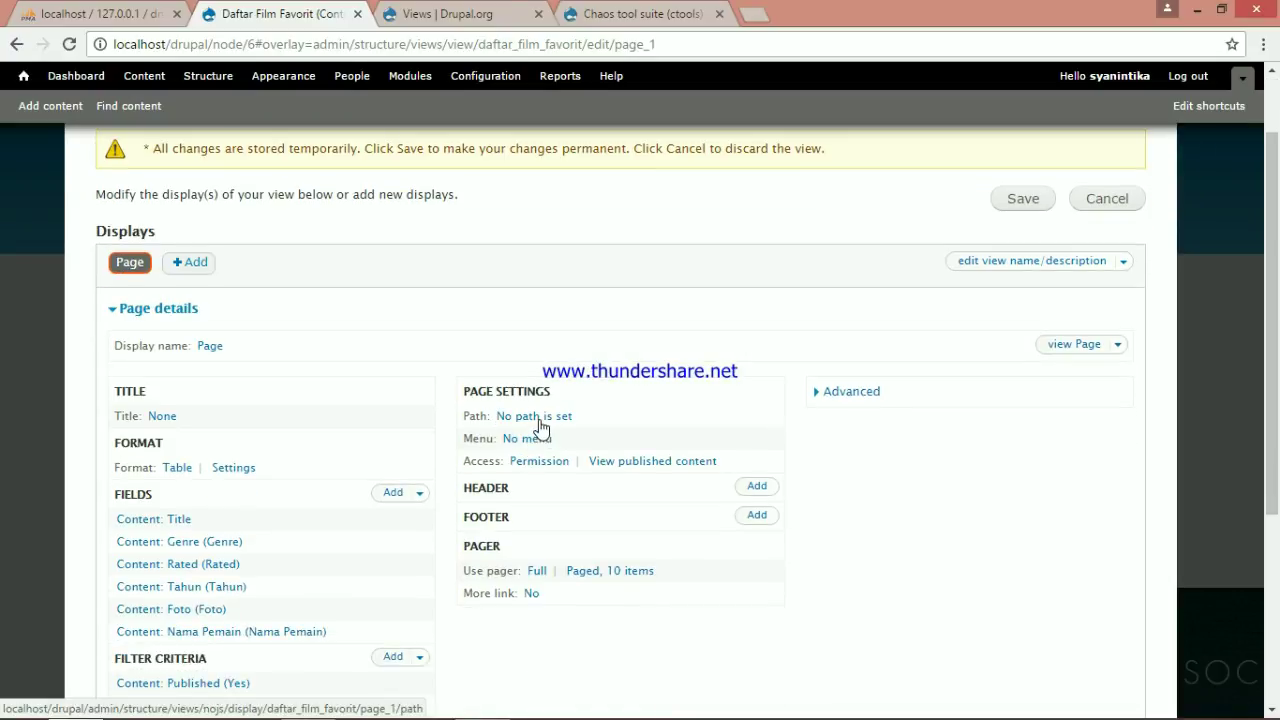
pyautogui.click(543, 424)
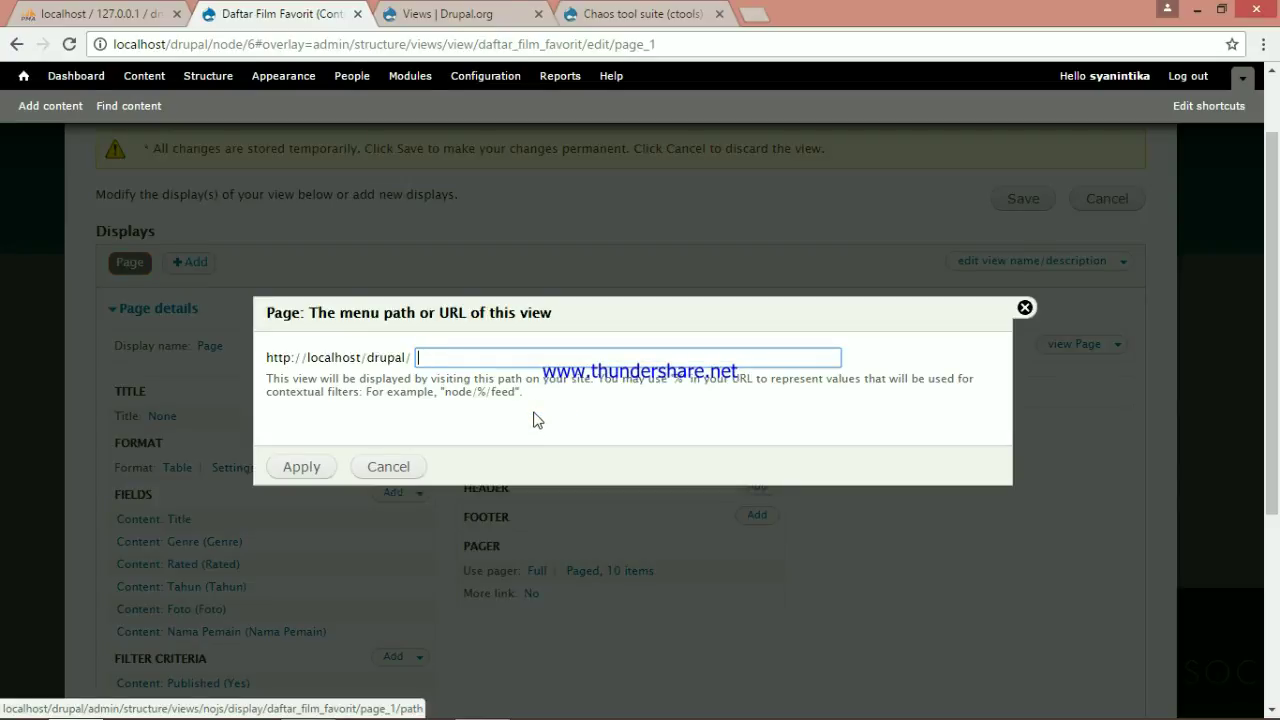
pyautogui.write('daftar')
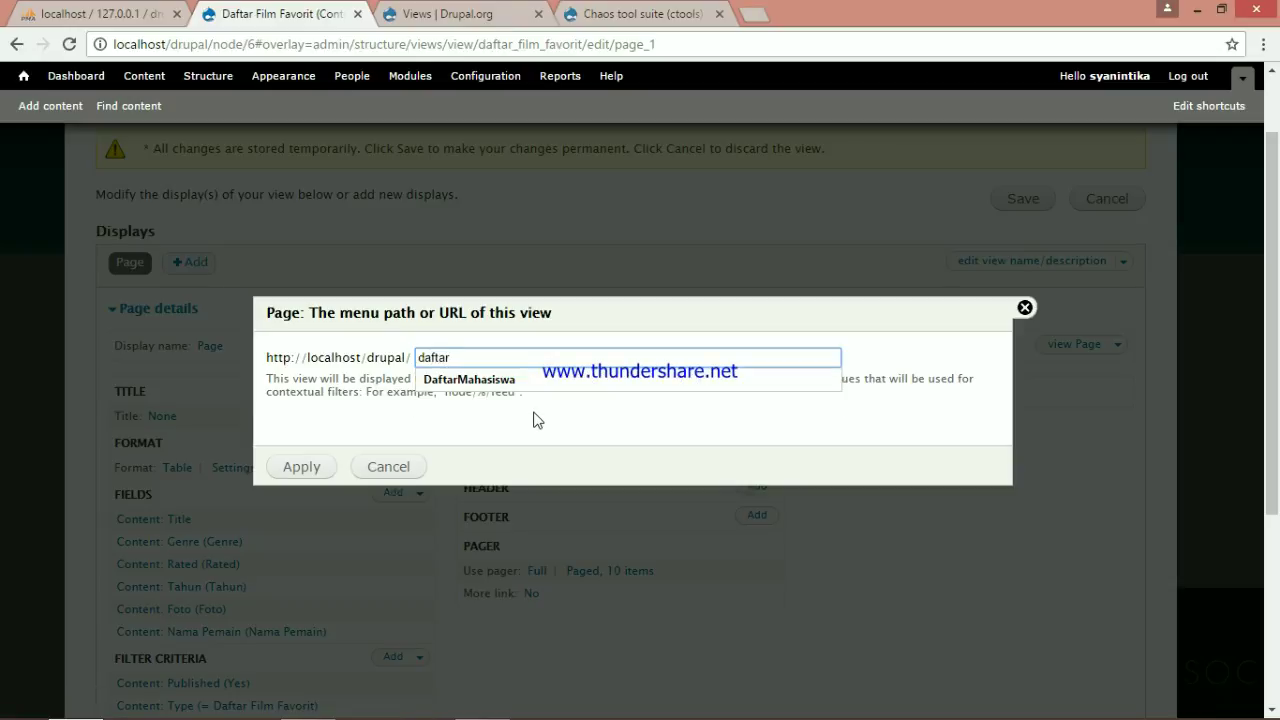
pyautogui.write('_film_favorit')
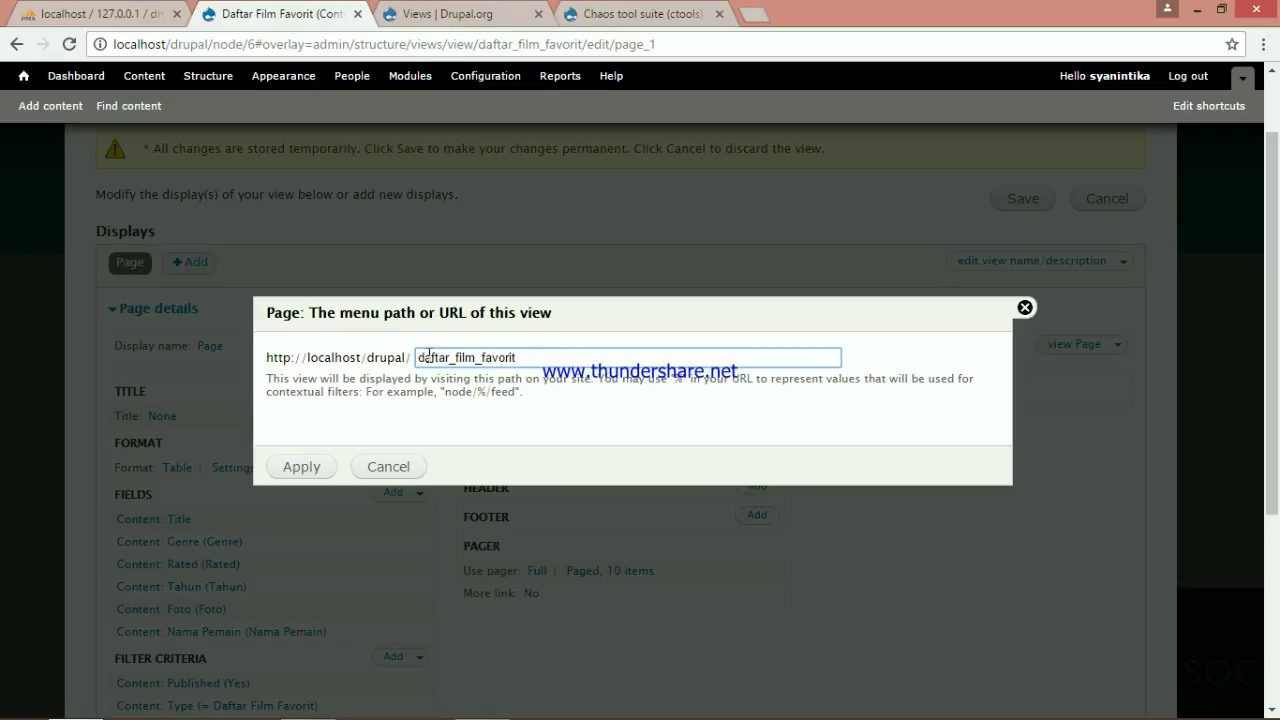
pyautogui.click(320, 467)
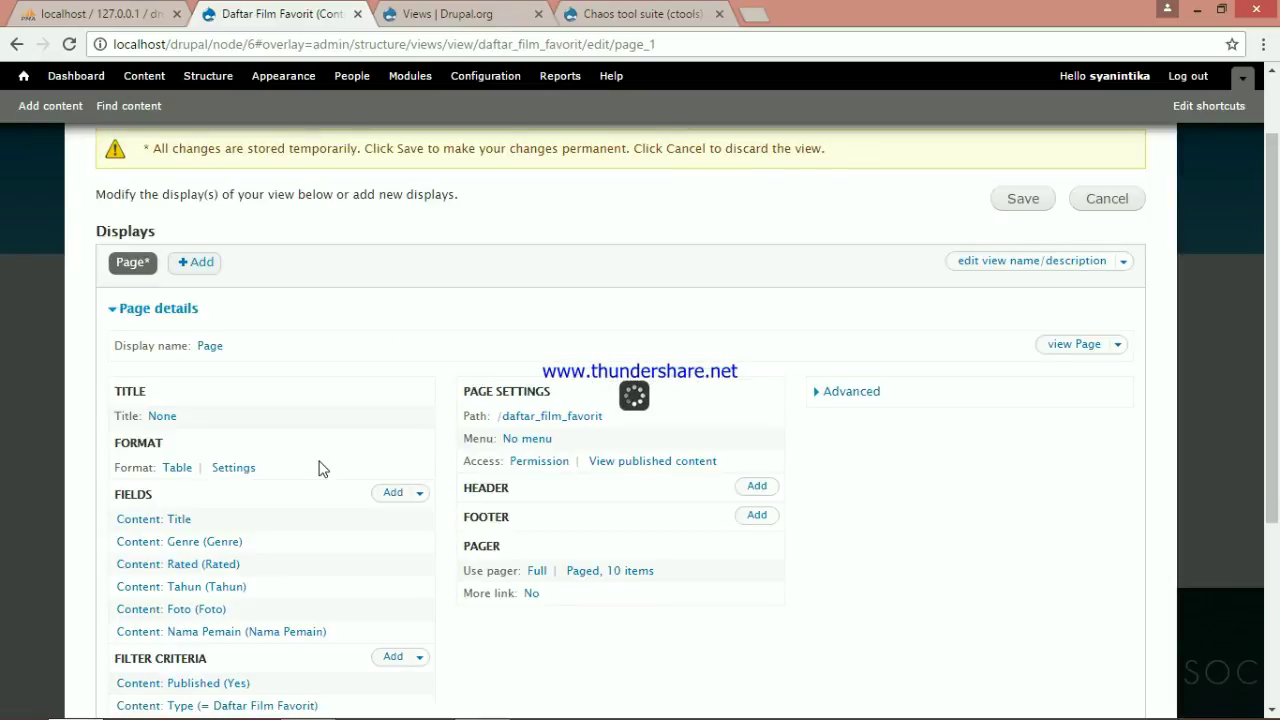
pyautogui.click(1012, 203)
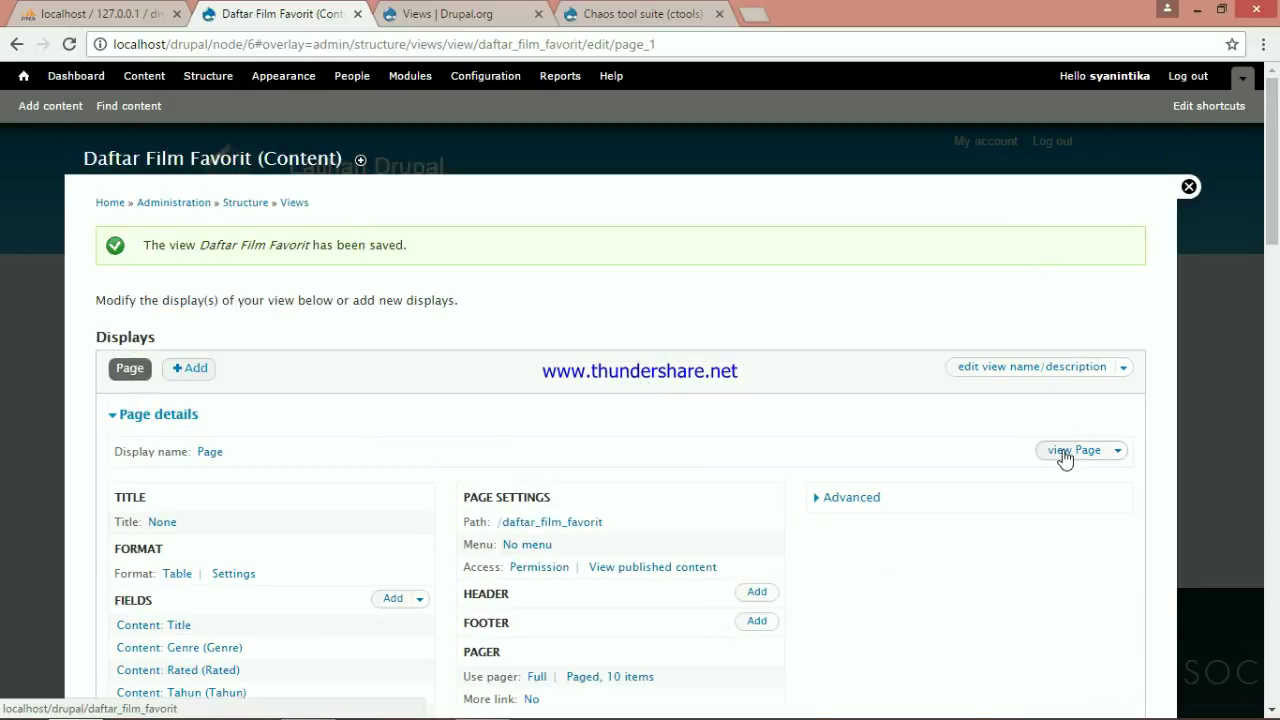
pyautogui.click(1066, 455)
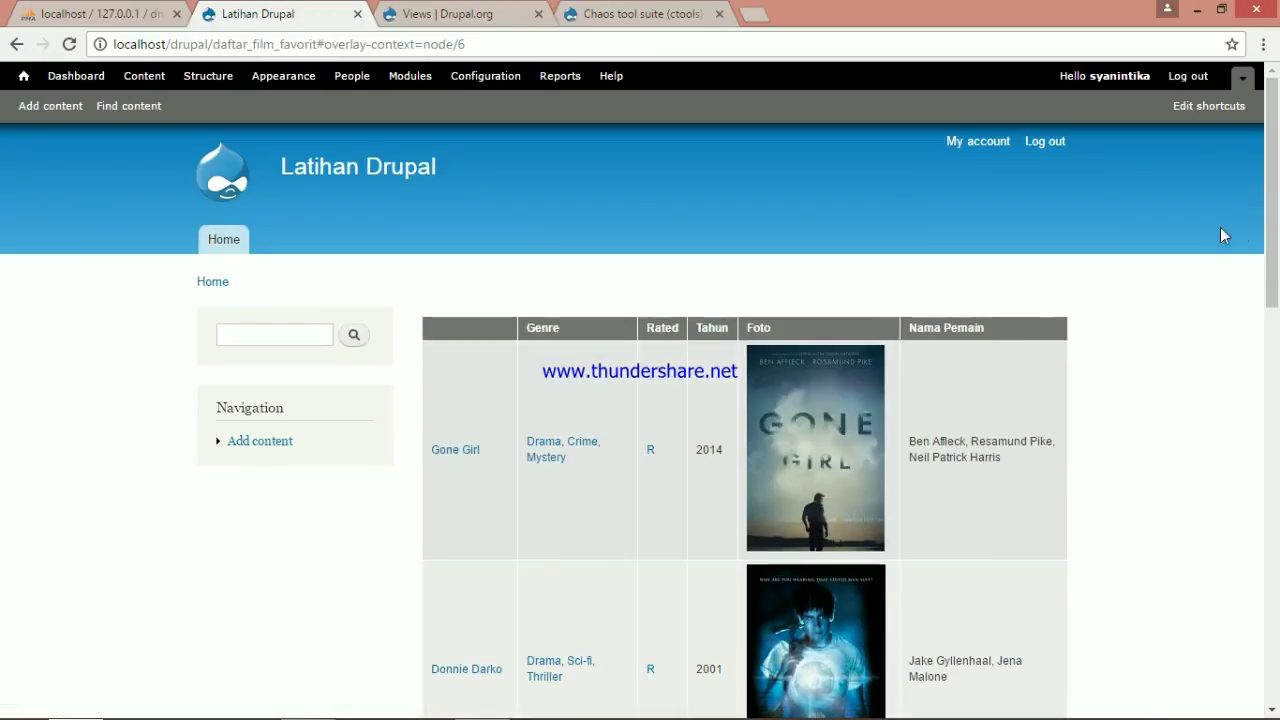
# Scroll through the daftar_film_favorit film table, from Gone Girl to Inception
pyautogui.moveTo(1273, 263); pyautogui.dragTo(1274, 180)
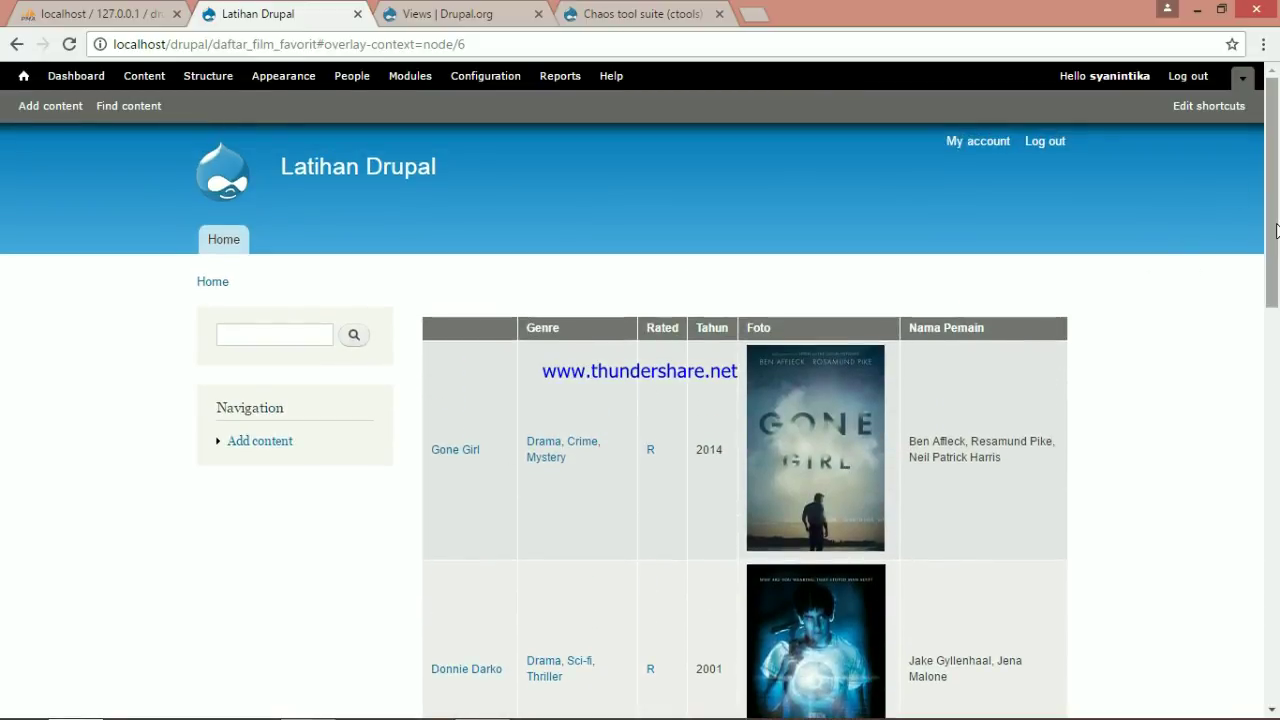
pyautogui.moveTo(1276, 230); pyautogui.dragTo(1272, 311)
pyautogui.scroll(2, 920, 384)
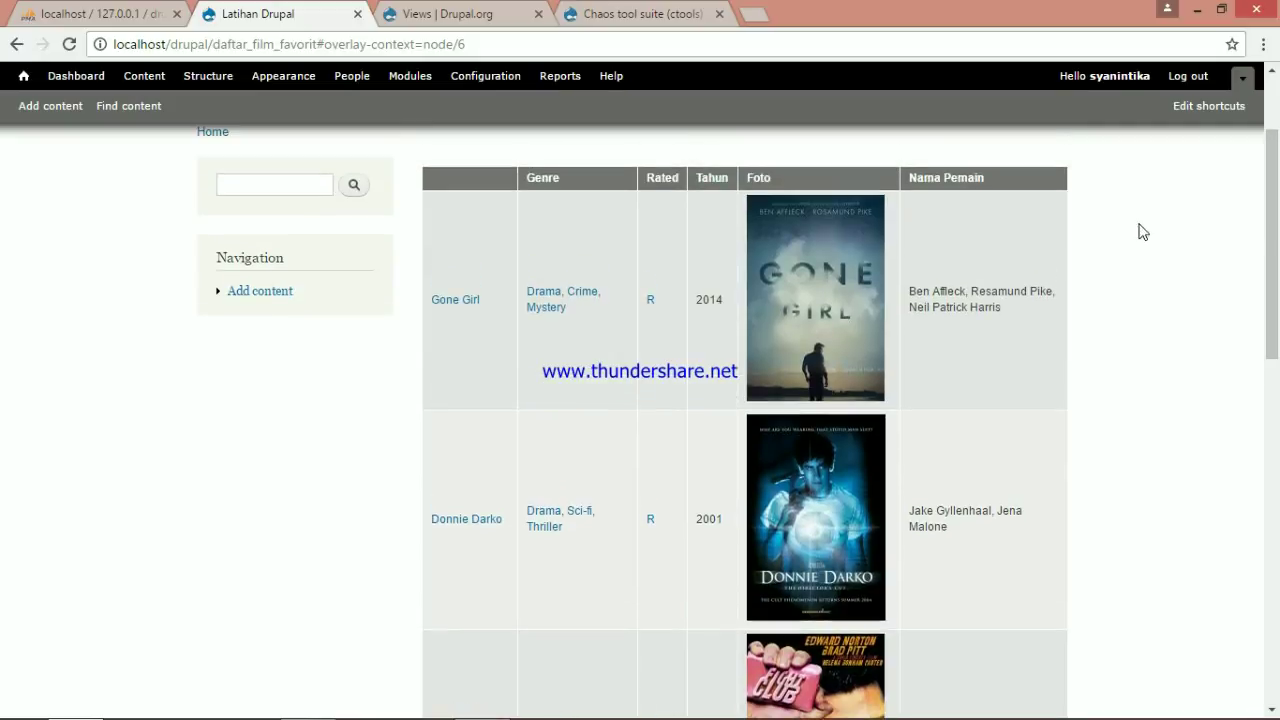
pyautogui.click(1057, 178)
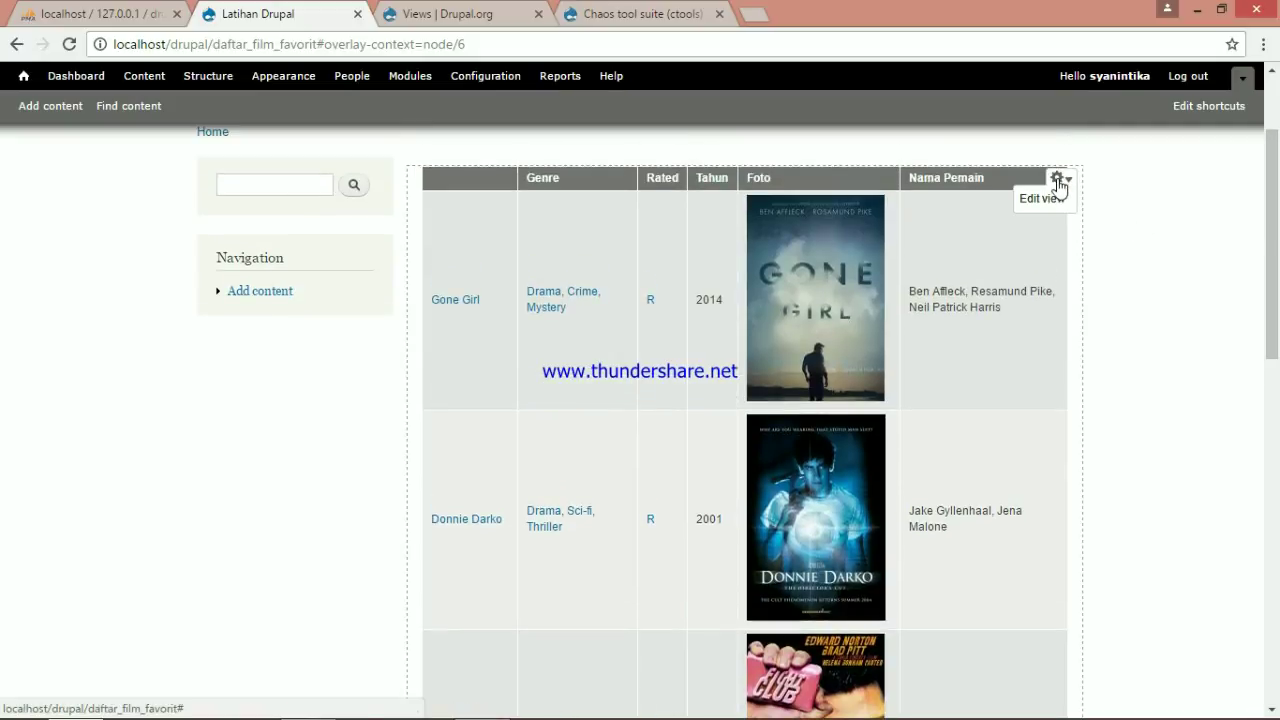
# Change the view's pager from 10 to 2 items per page for all displays and save the view
pyautogui.click(1059, 203)
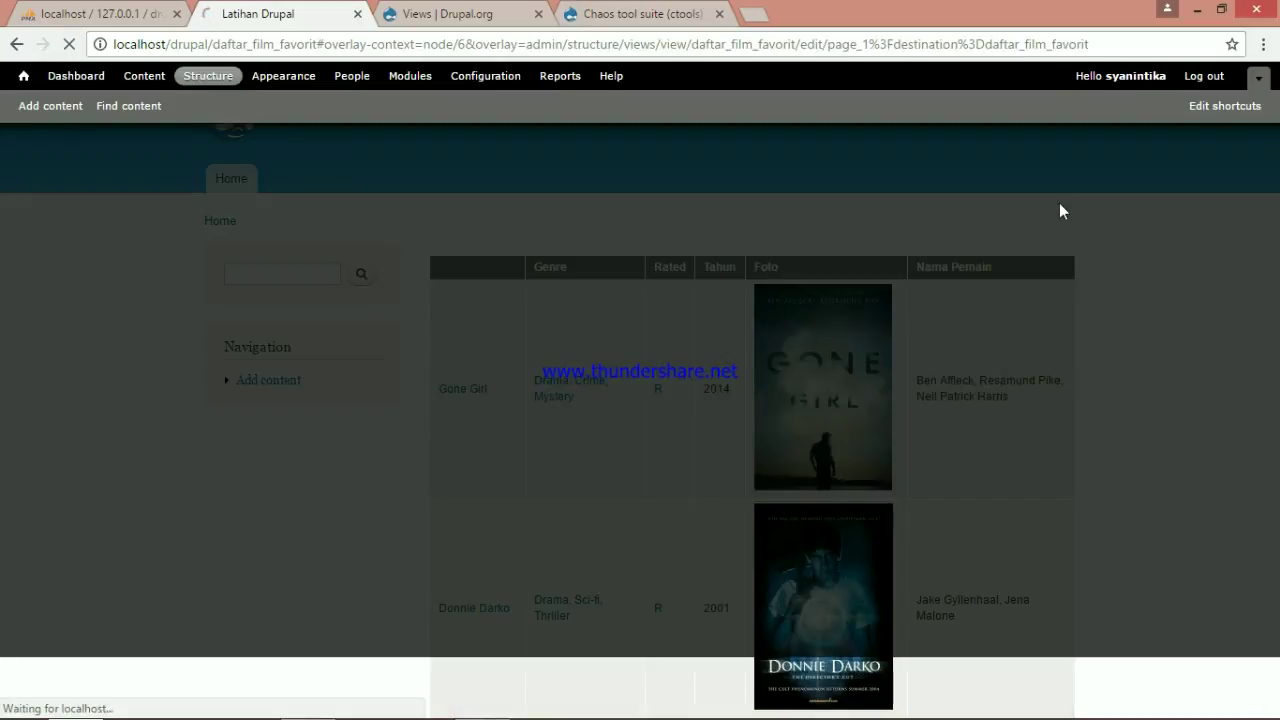
pyautogui.scroll(-1, 817, 425)
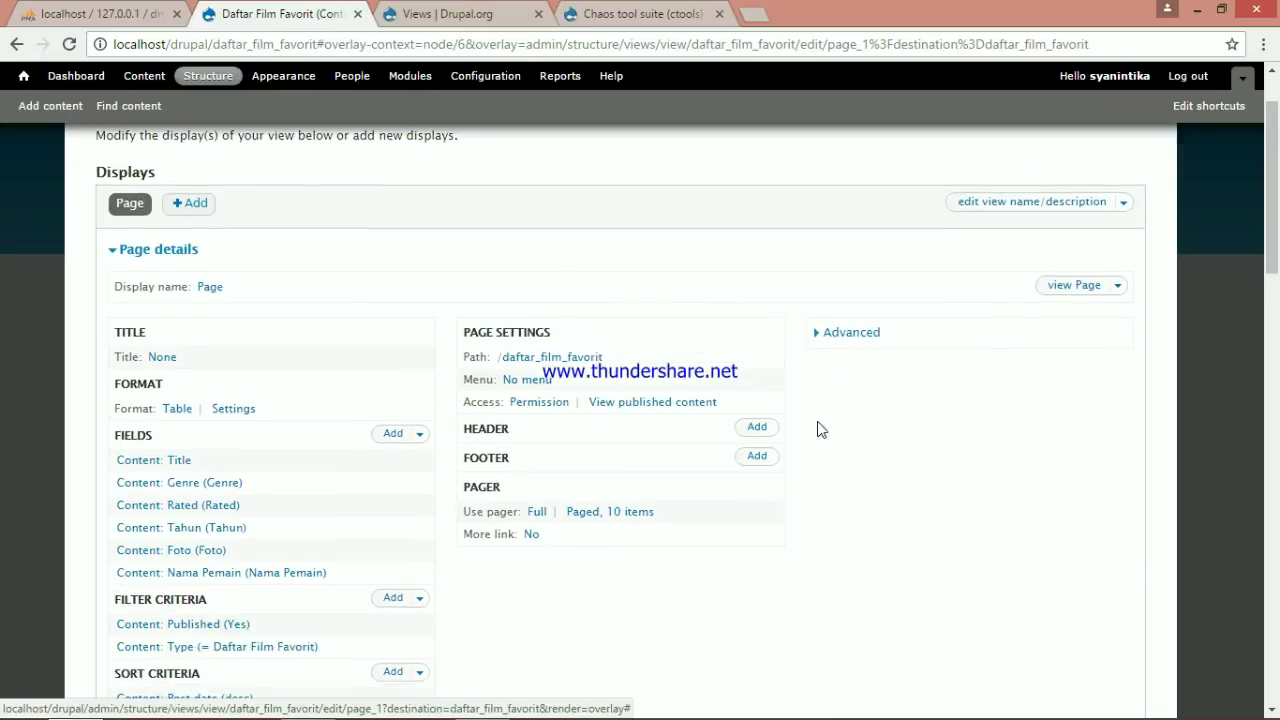
pyautogui.click(631, 518)
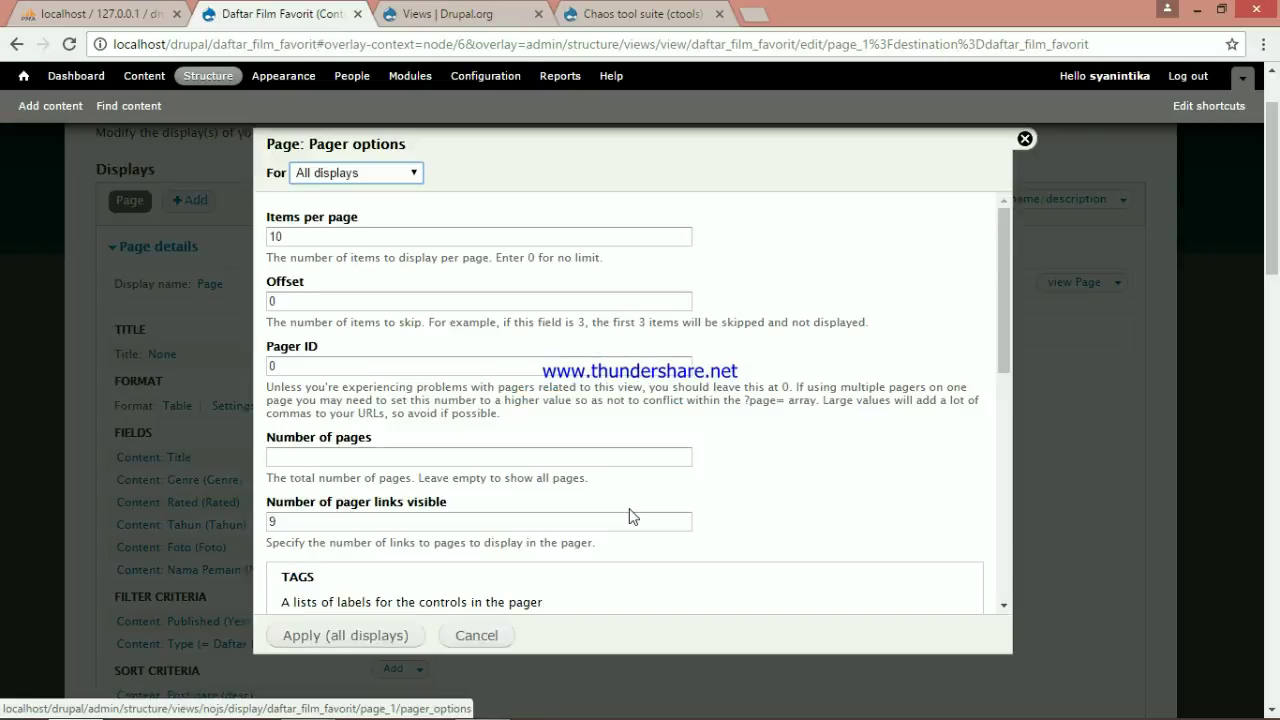
pyautogui.click(340, 238)
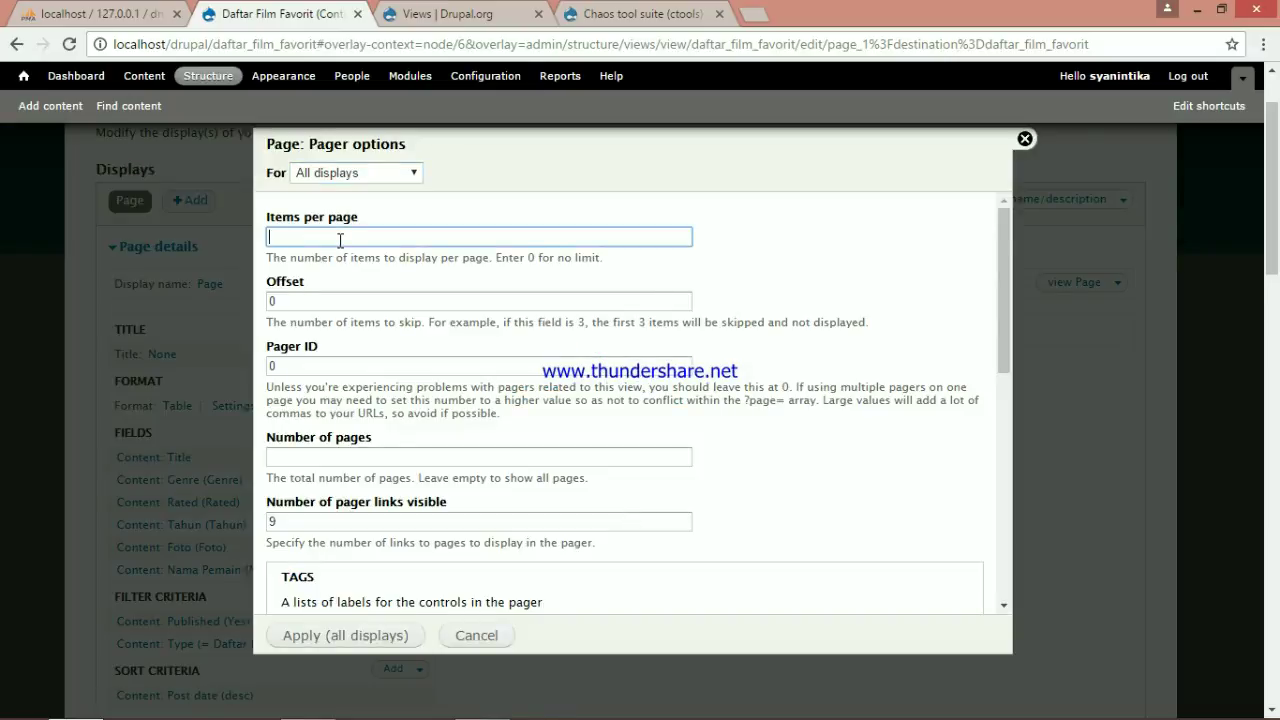
pyautogui.write('2')
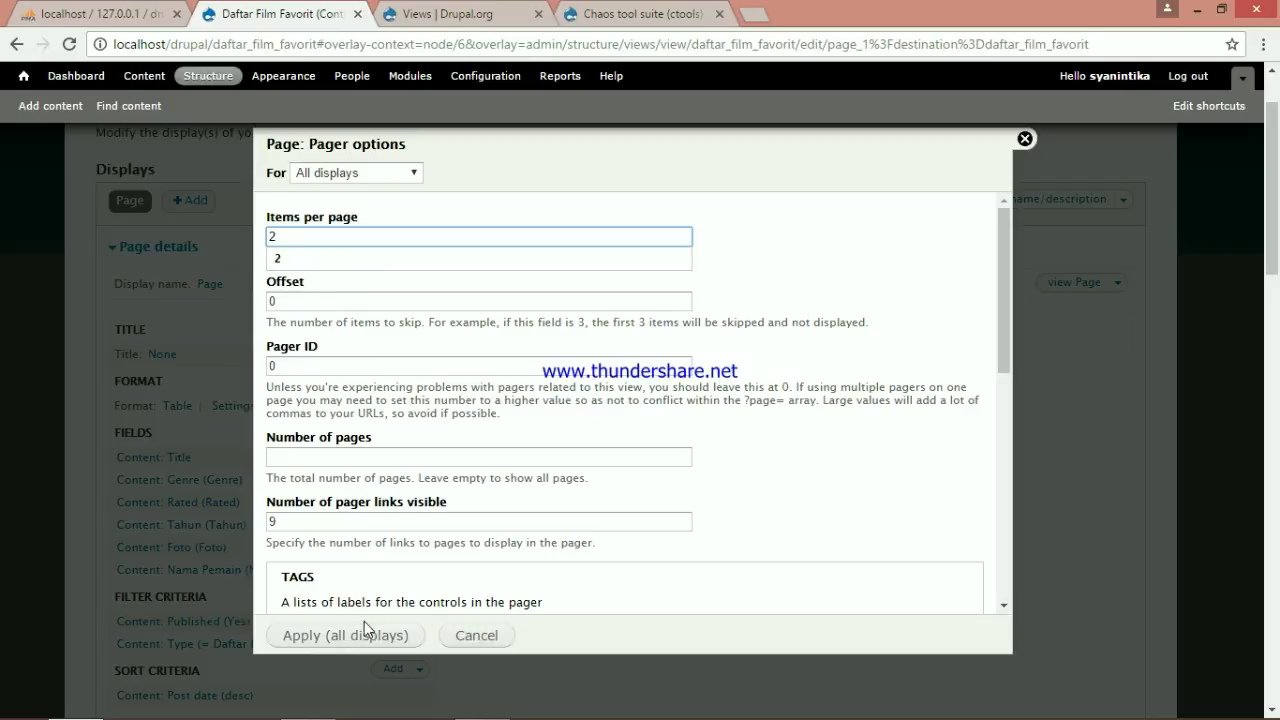
pyautogui.click(367, 636)
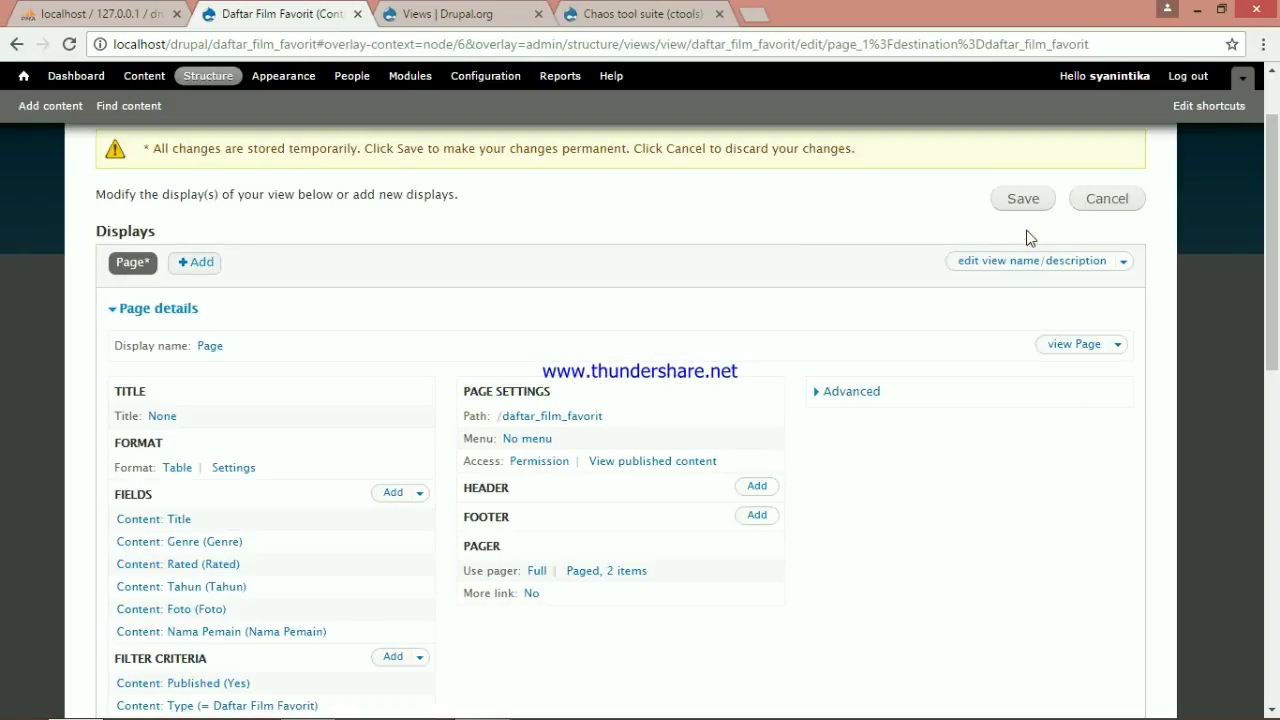
pyautogui.doubleClick(1022, 214)
pyautogui.click(1022, 206)
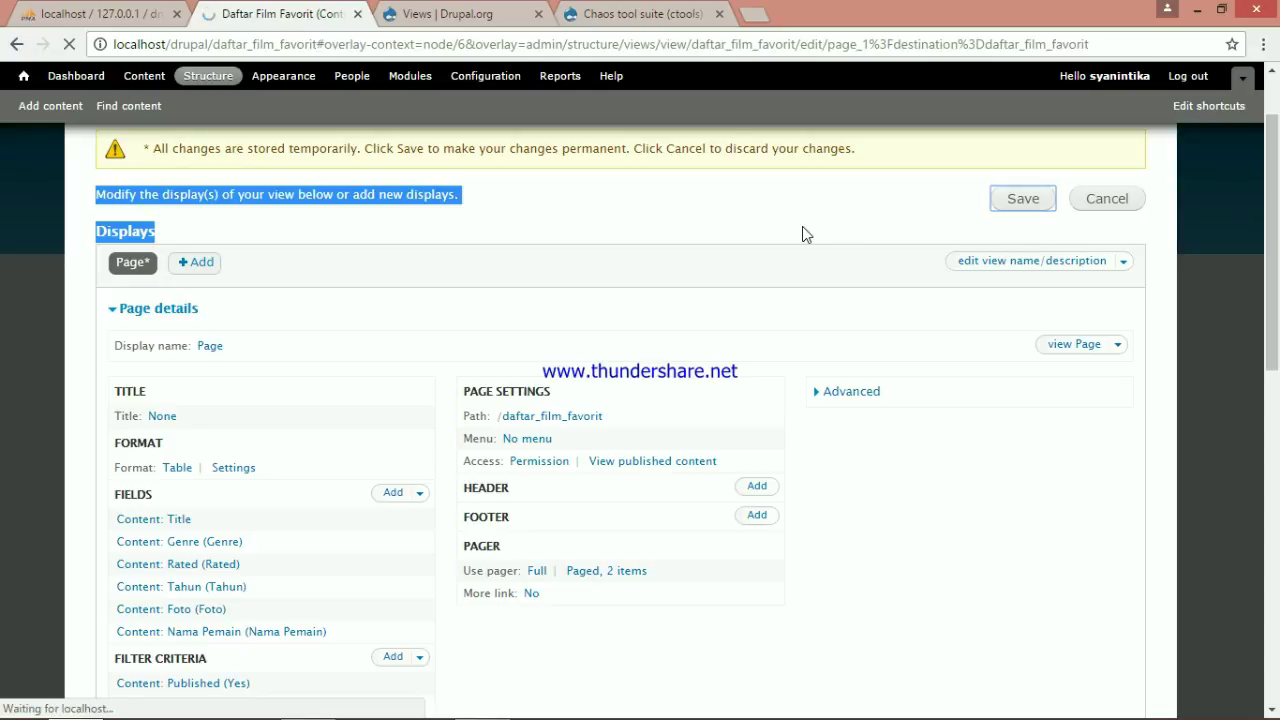
pyautogui.scroll(-3, 435, 270)
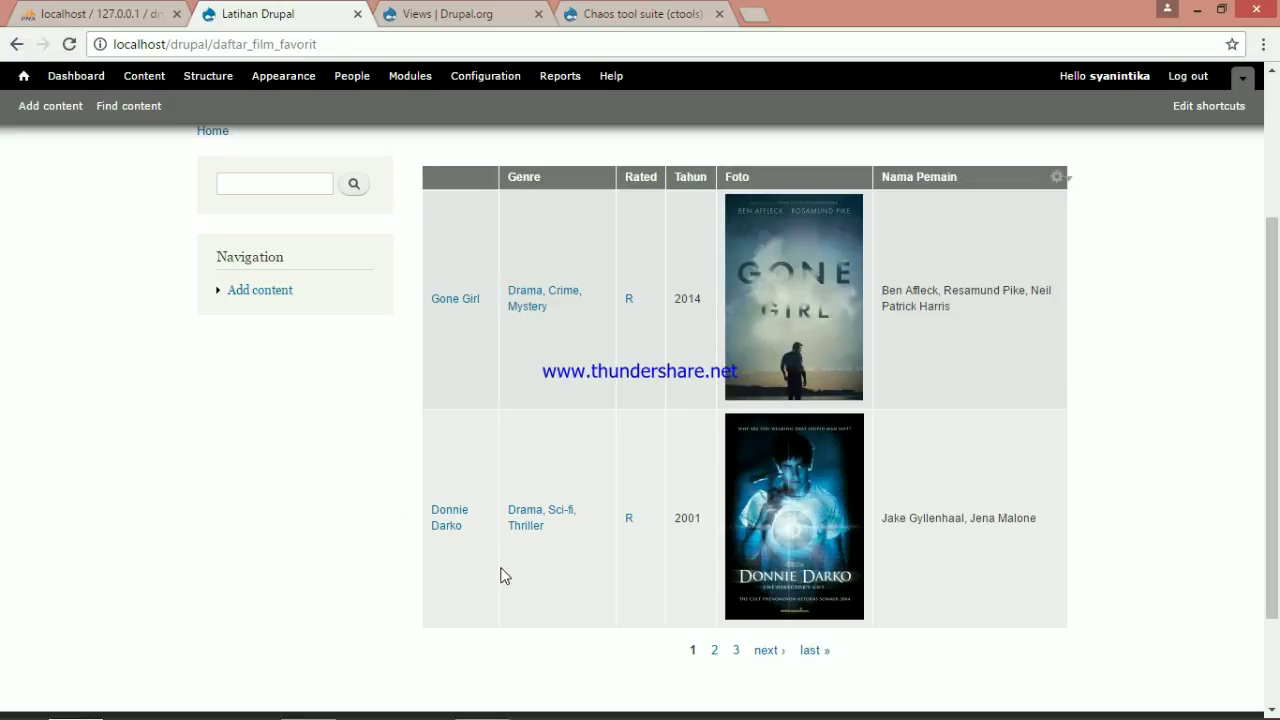
# Page forward twice through the film list to page 3, showing 500 Days of Summer and Inception
pyautogui.scroll(1, 563, 520)
pyautogui.scroll(-1, 563, 523)
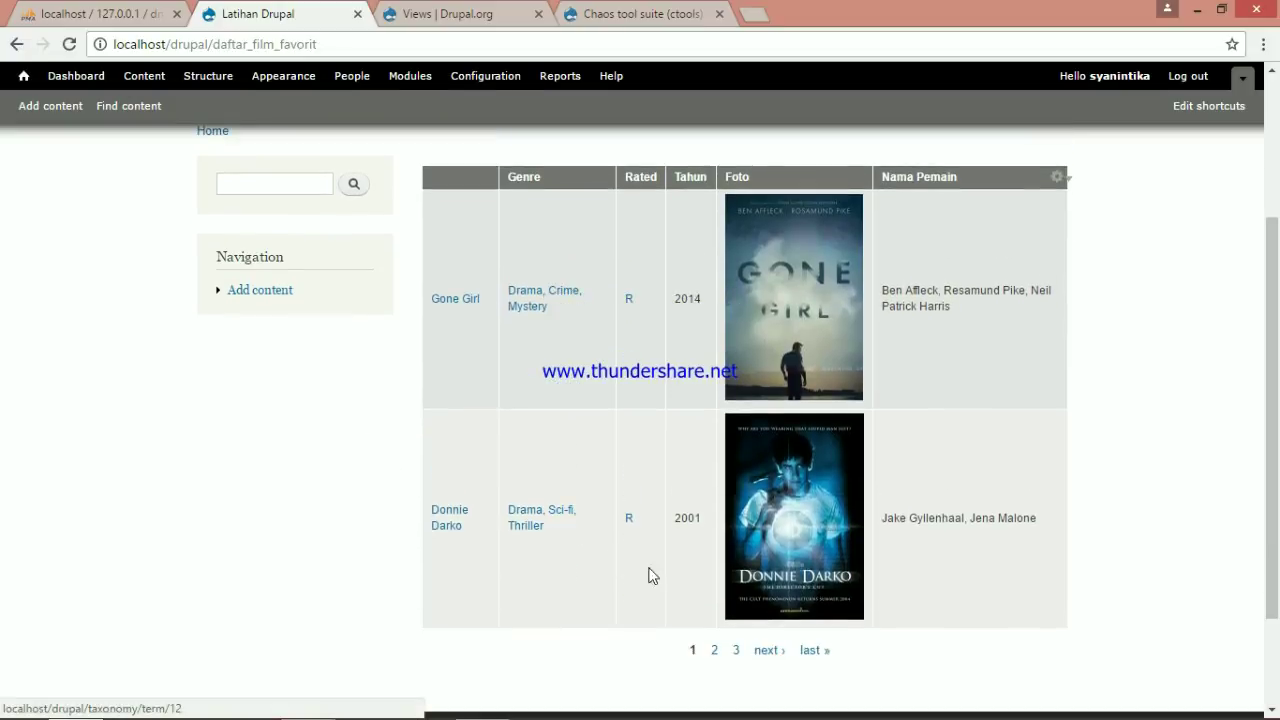
pyautogui.click(773, 654)
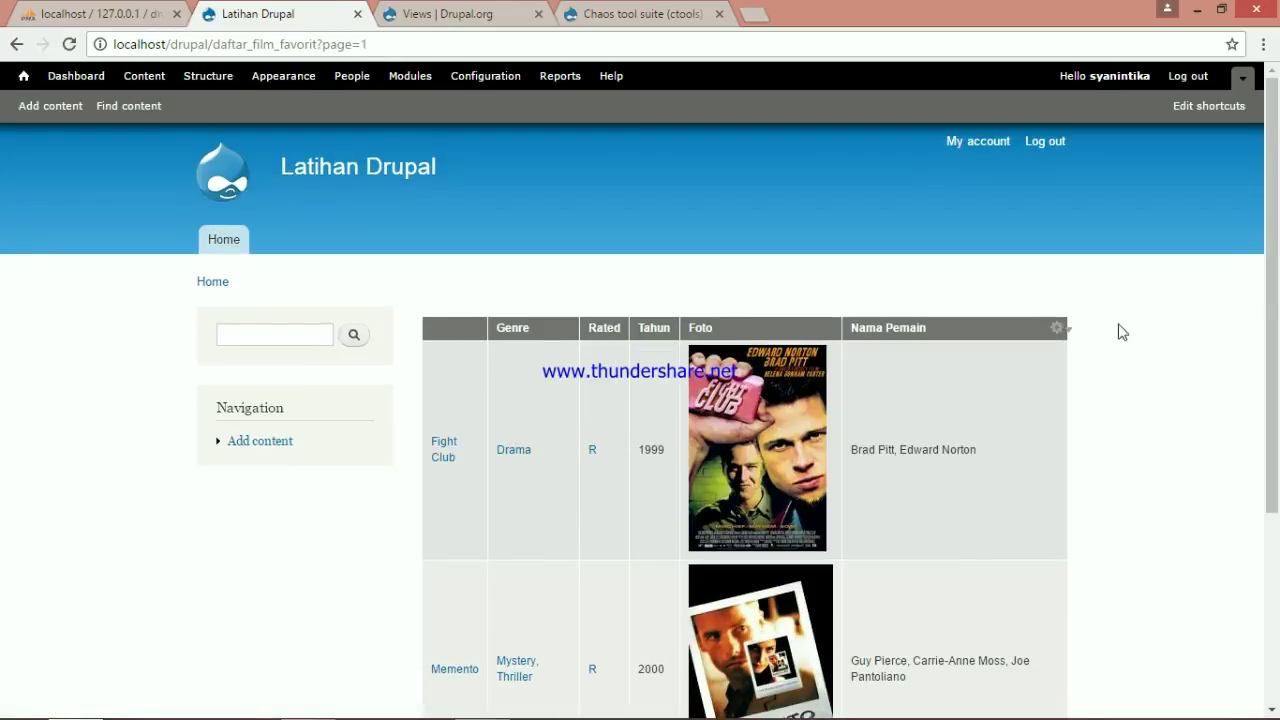
pyautogui.moveTo(1278, 293); pyautogui.dragTo(1252, 368)
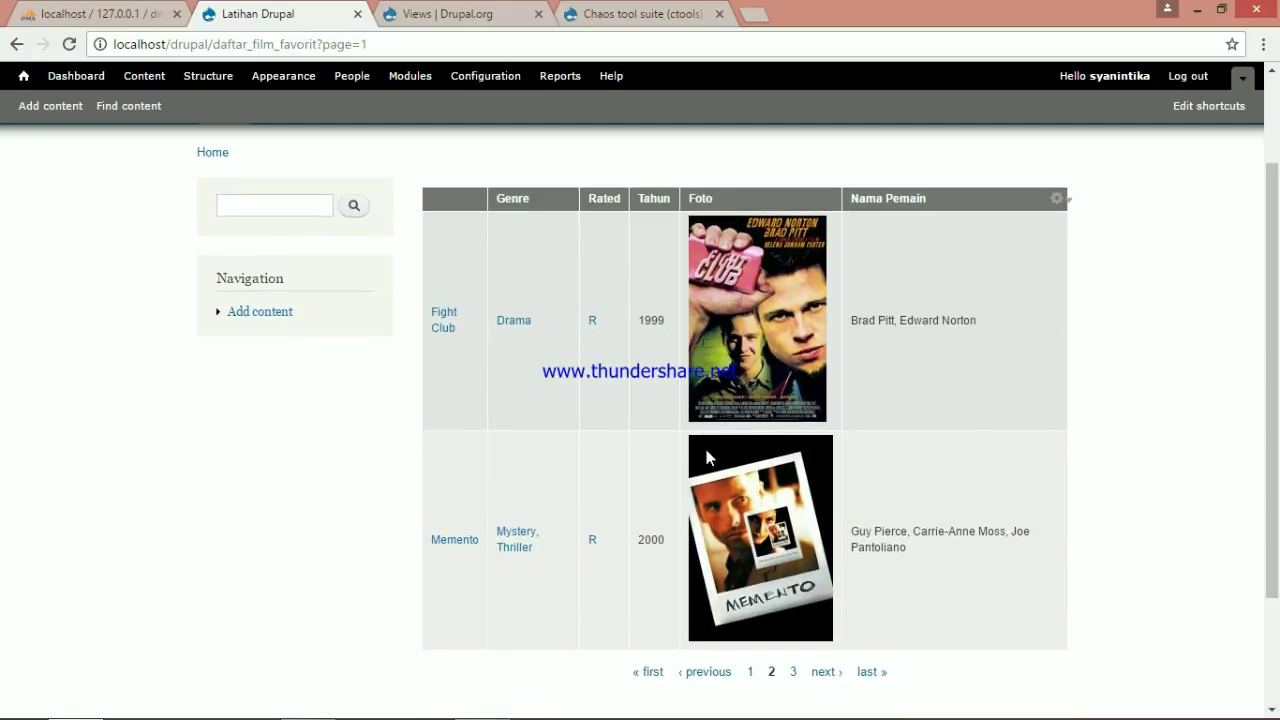
pyautogui.click(824, 673)
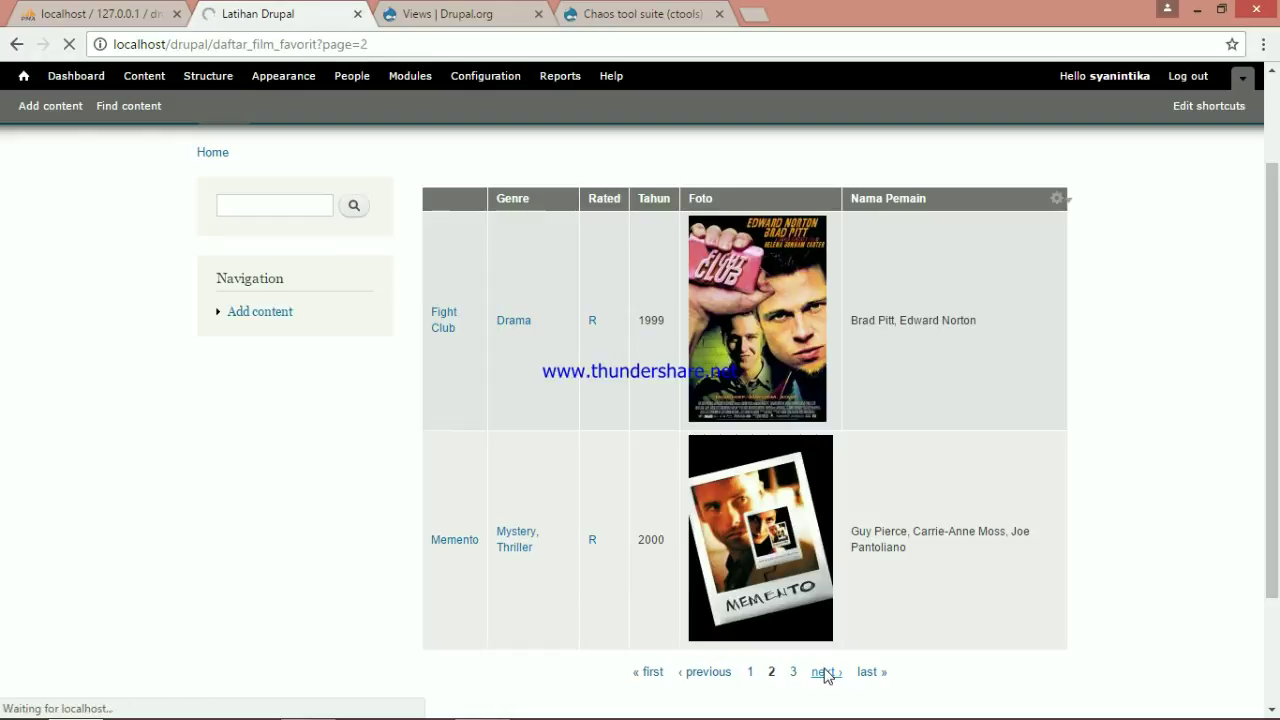
pyautogui.scroll(-1, 845, 505)
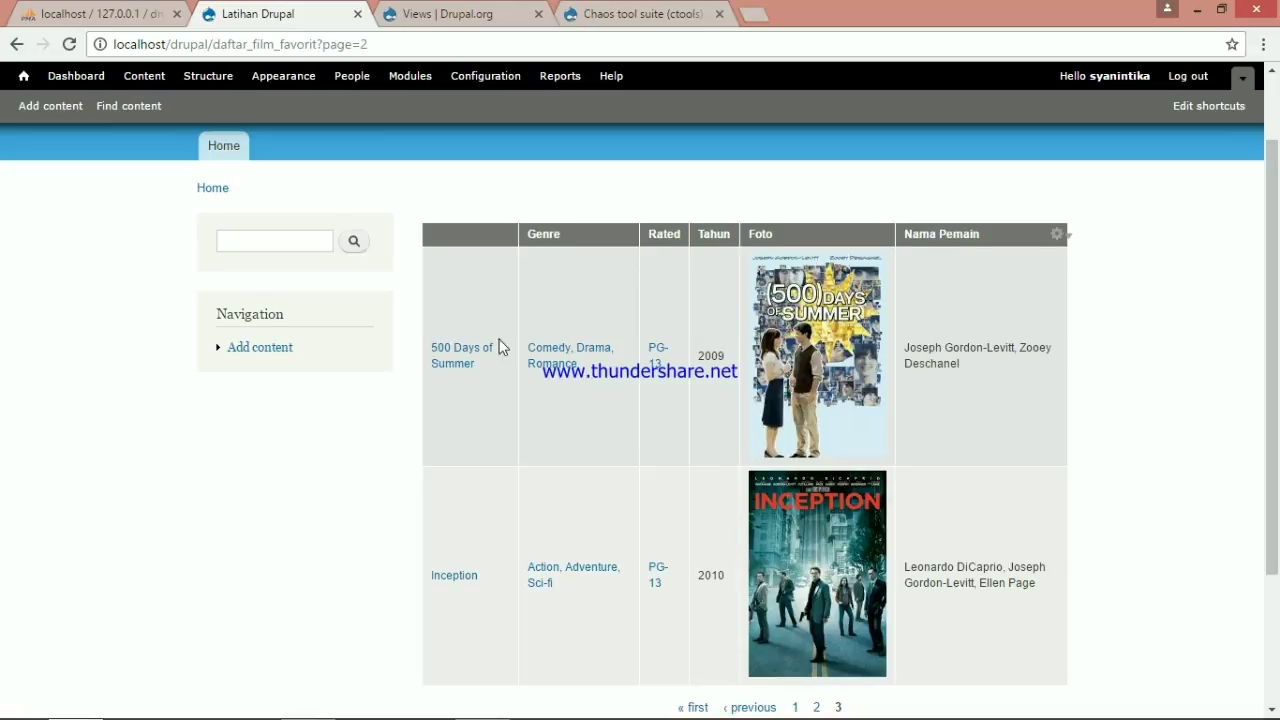
pyautogui.scroll(1, 500, 346)
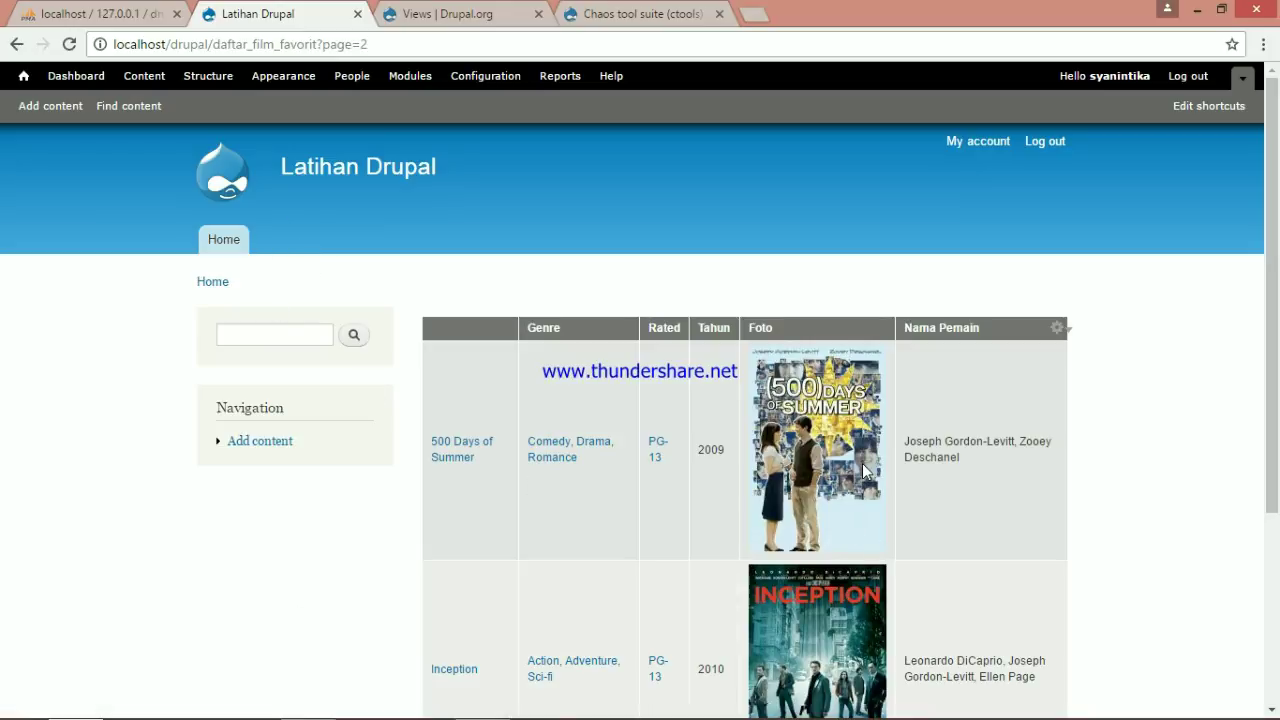
# Go to Structure > Menus > Main menu and start adding a new link
pyautogui.click(210, 81)
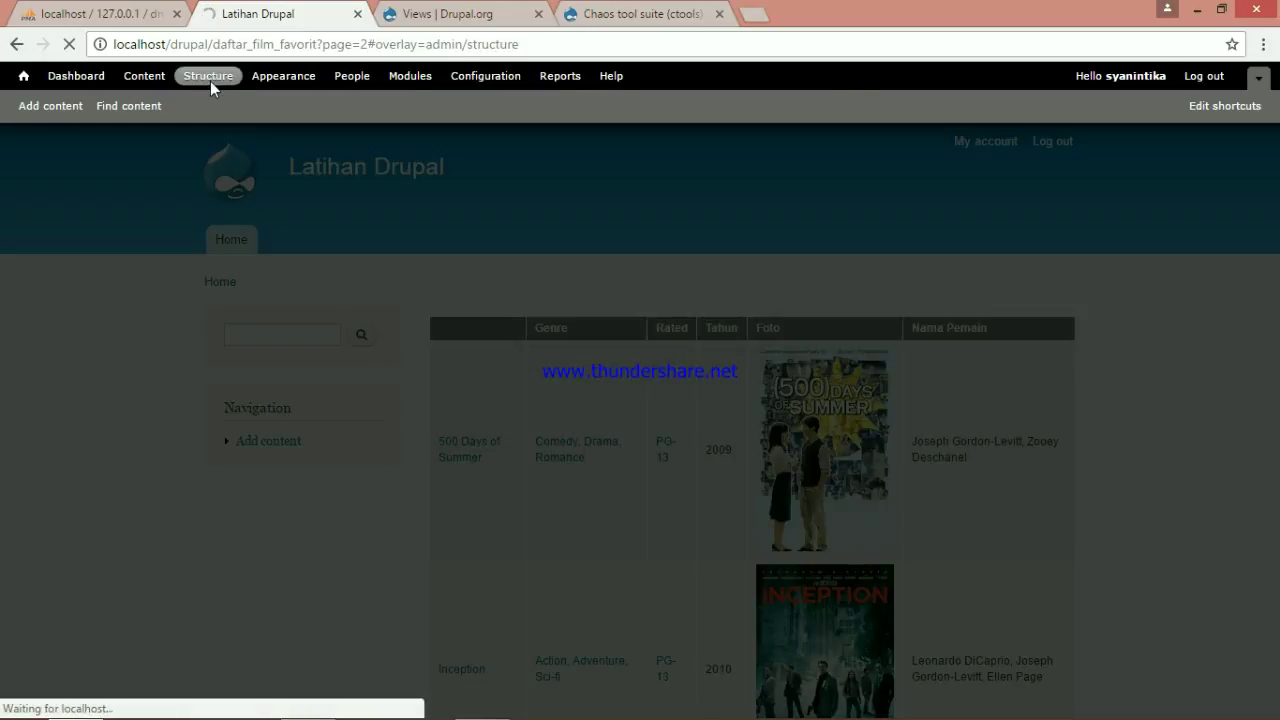
pyautogui.click(116, 280)
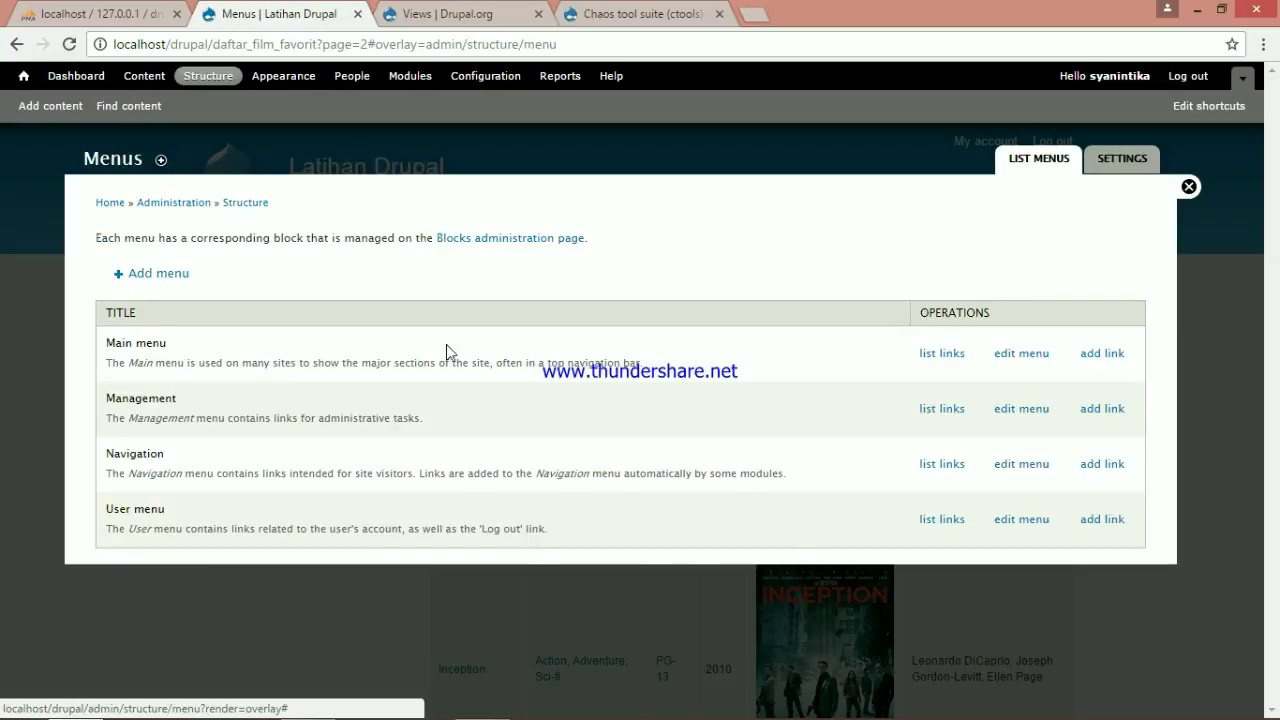
pyautogui.click(940, 355)
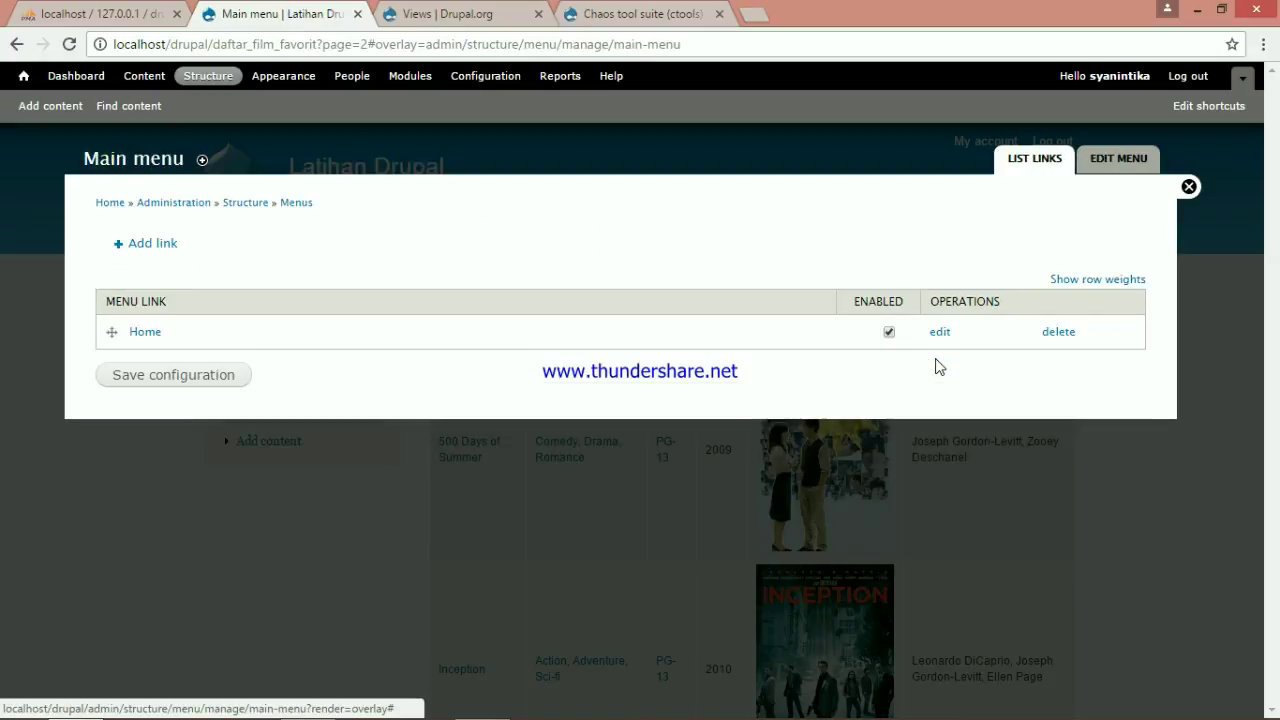
pyautogui.click(147, 256)
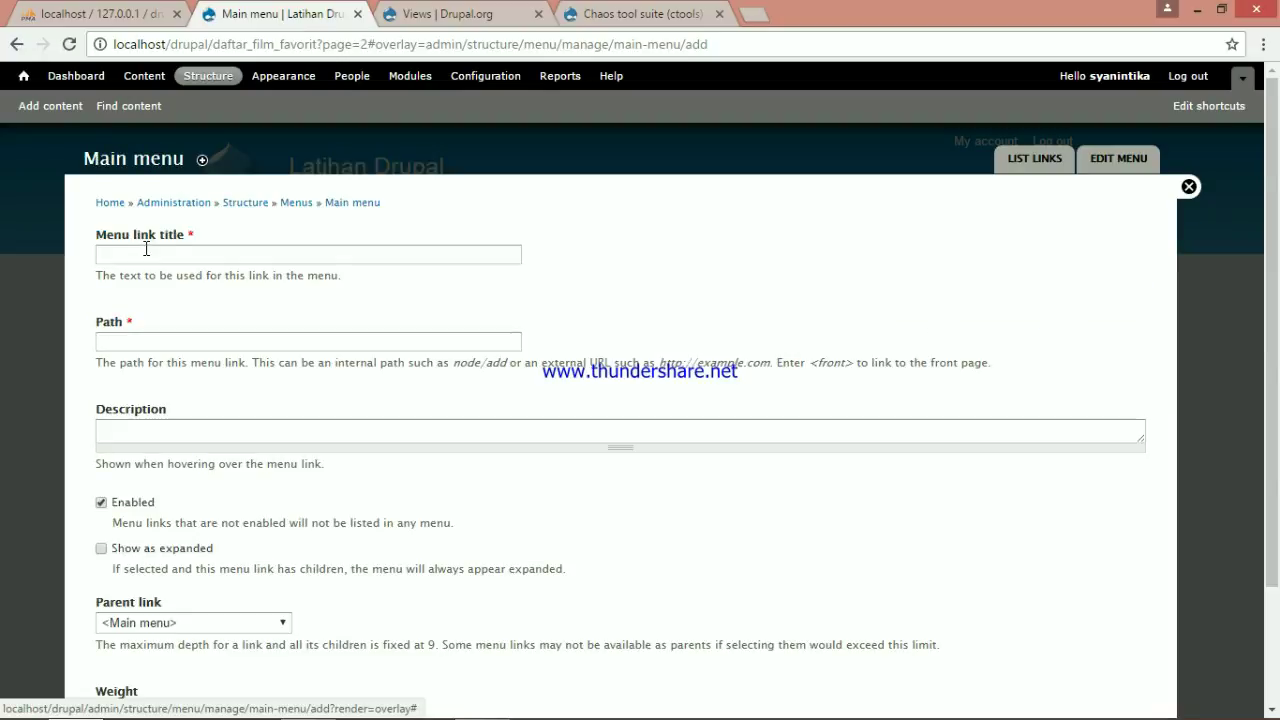
# Enter the link title and the path daftar_film_favorit, then save the menu link
pyautogui.click(164, 254)
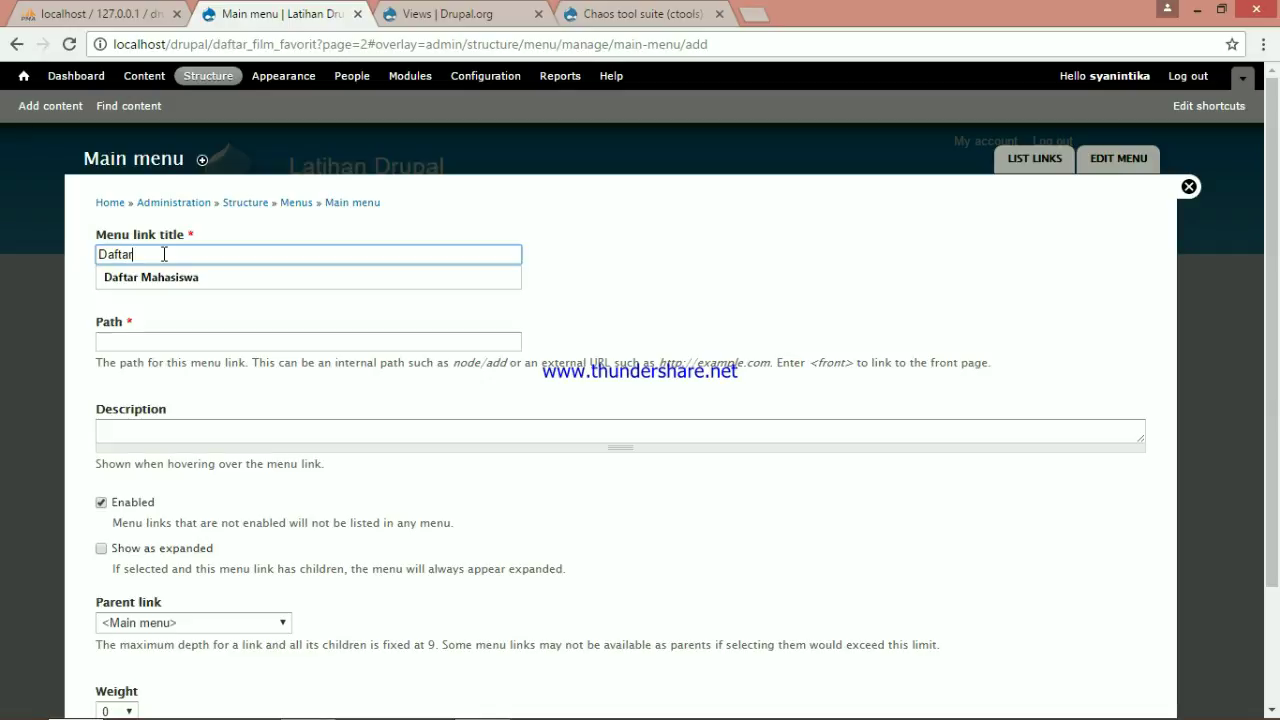
pyautogui.write('Film Favorit')
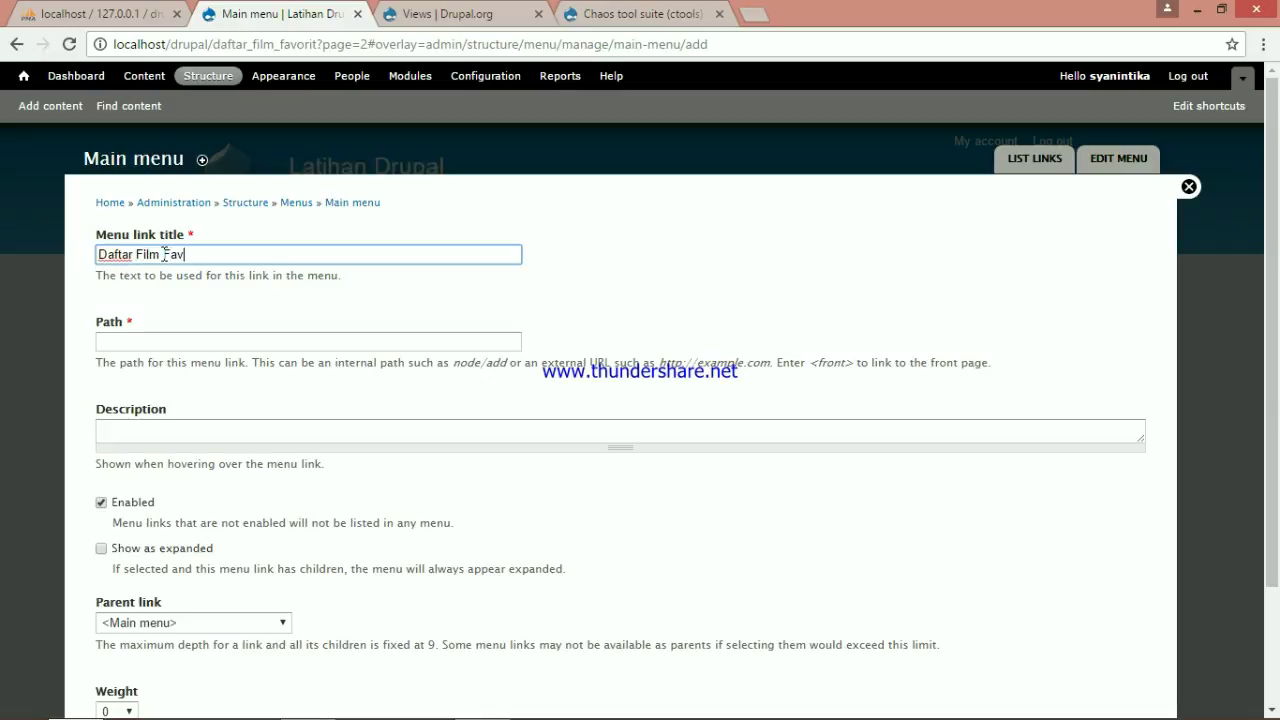
pyautogui.click(246, 337)
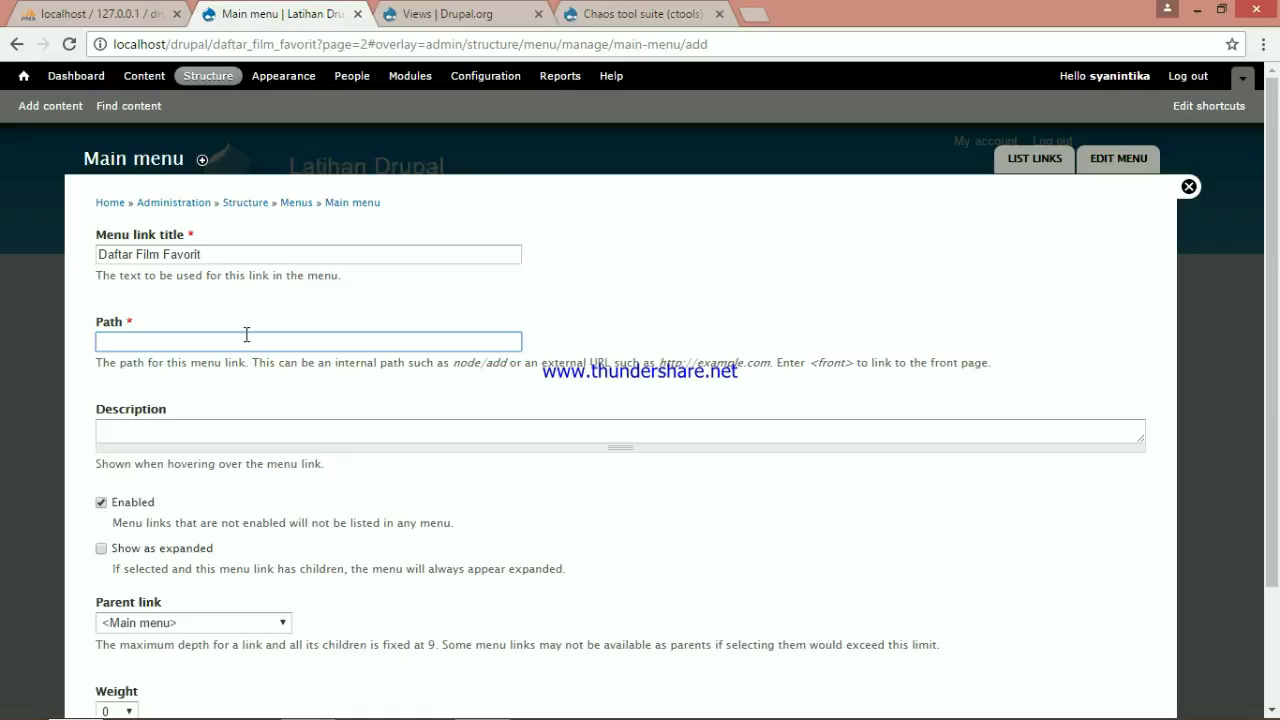
pyautogui.write('daftar_film_favorit')
pyautogui.scroll(-3, 246, 335)
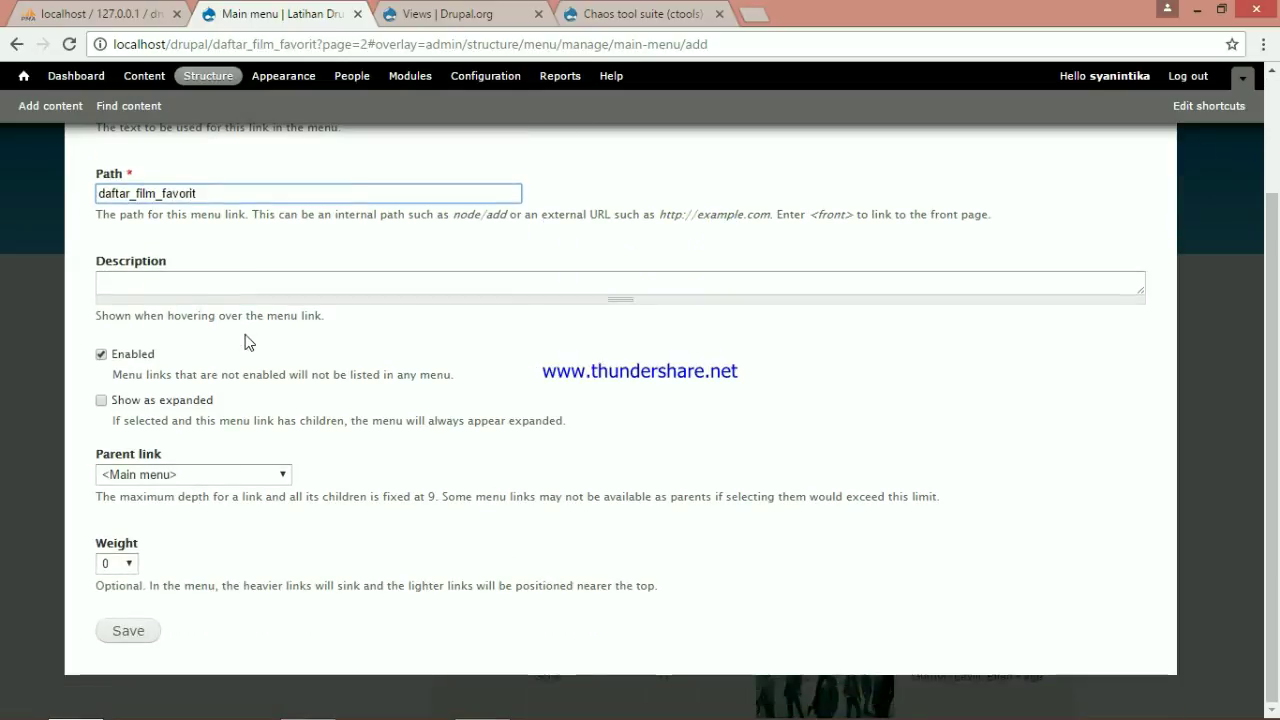
pyautogui.click(148, 630)
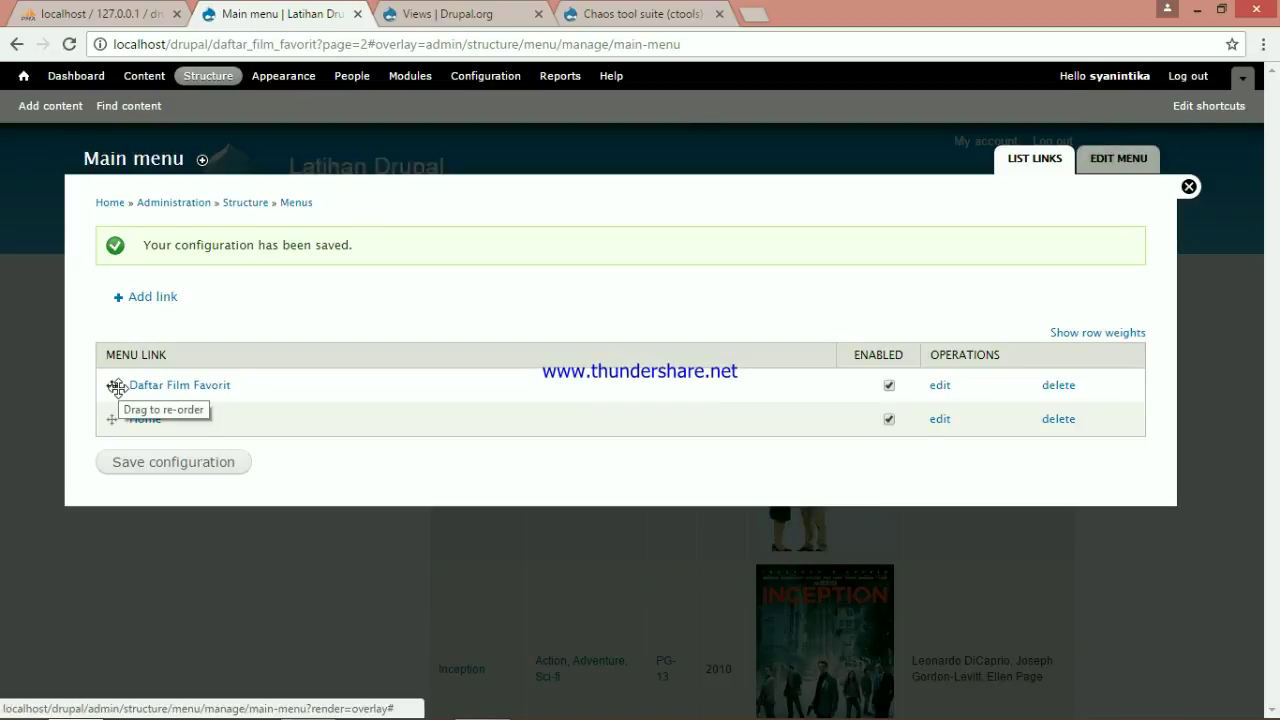
# Move the Daftar Film Favorit link below Home, save the order, and close the overlay
pyautogui.moveTo(117, 387); pyautogui.dragTo(118, 426)
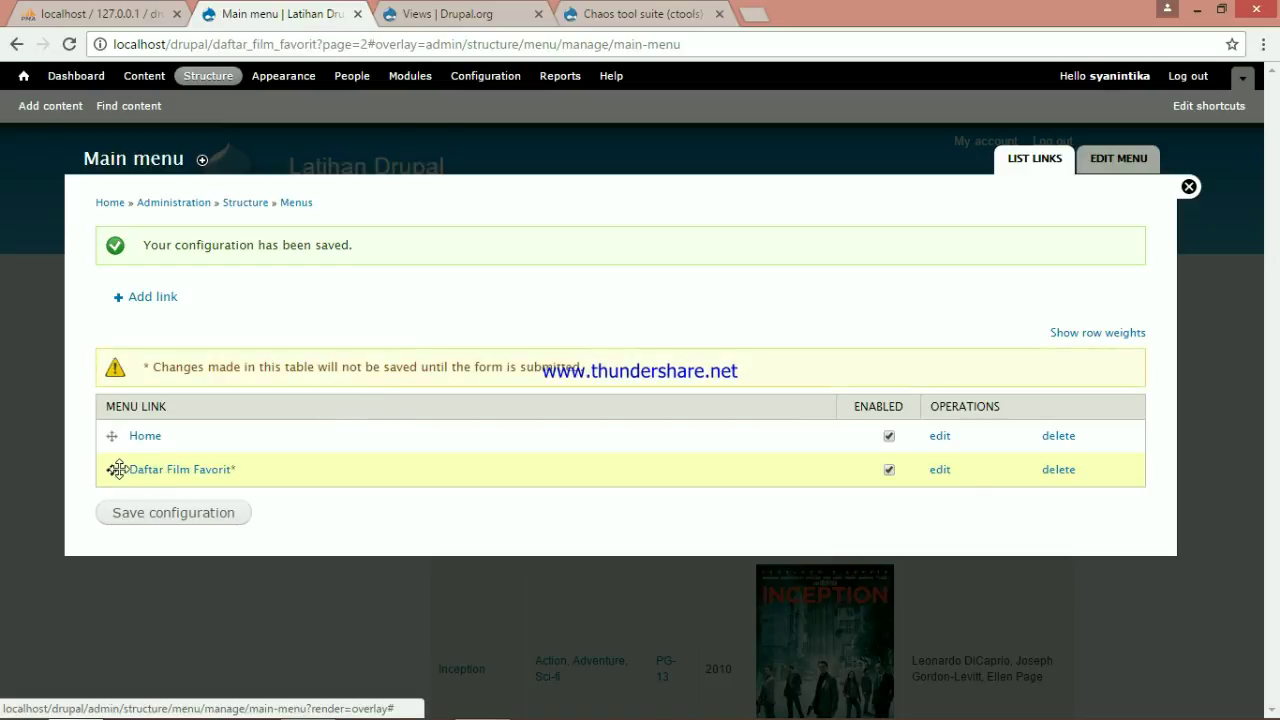
pyautogui.click(160, 514)
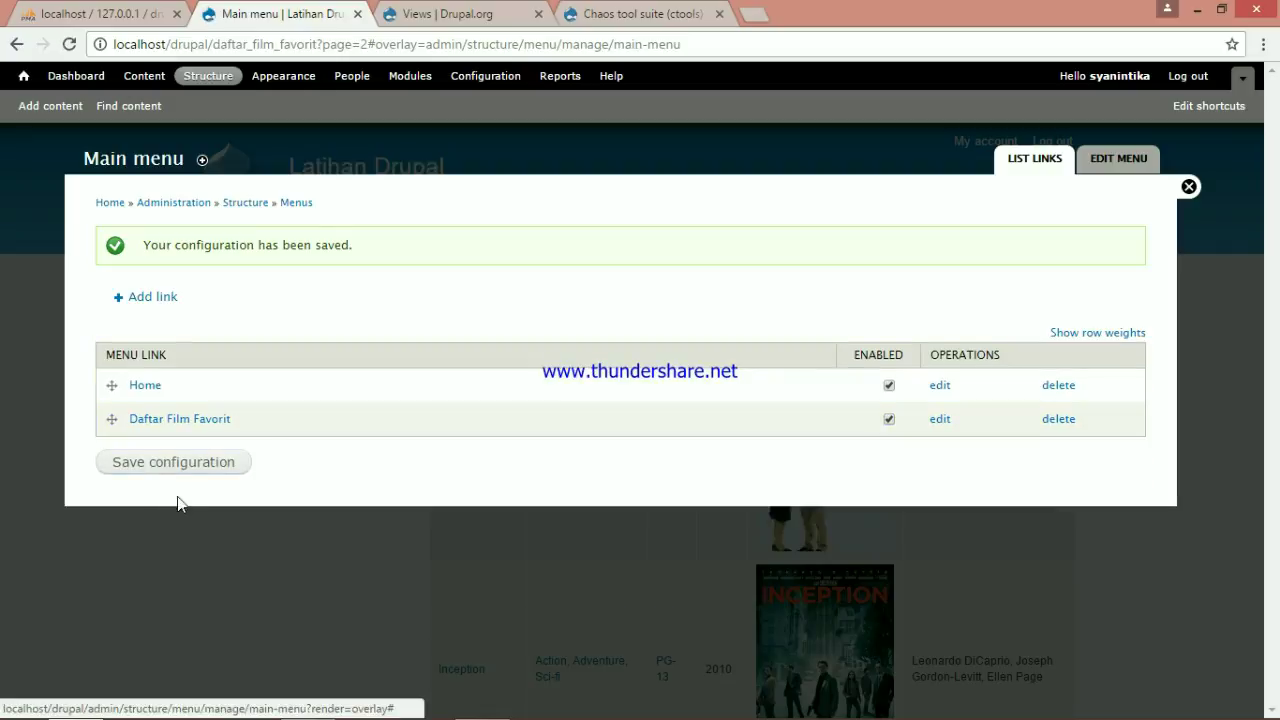
pyautogui.click(1190, 188)
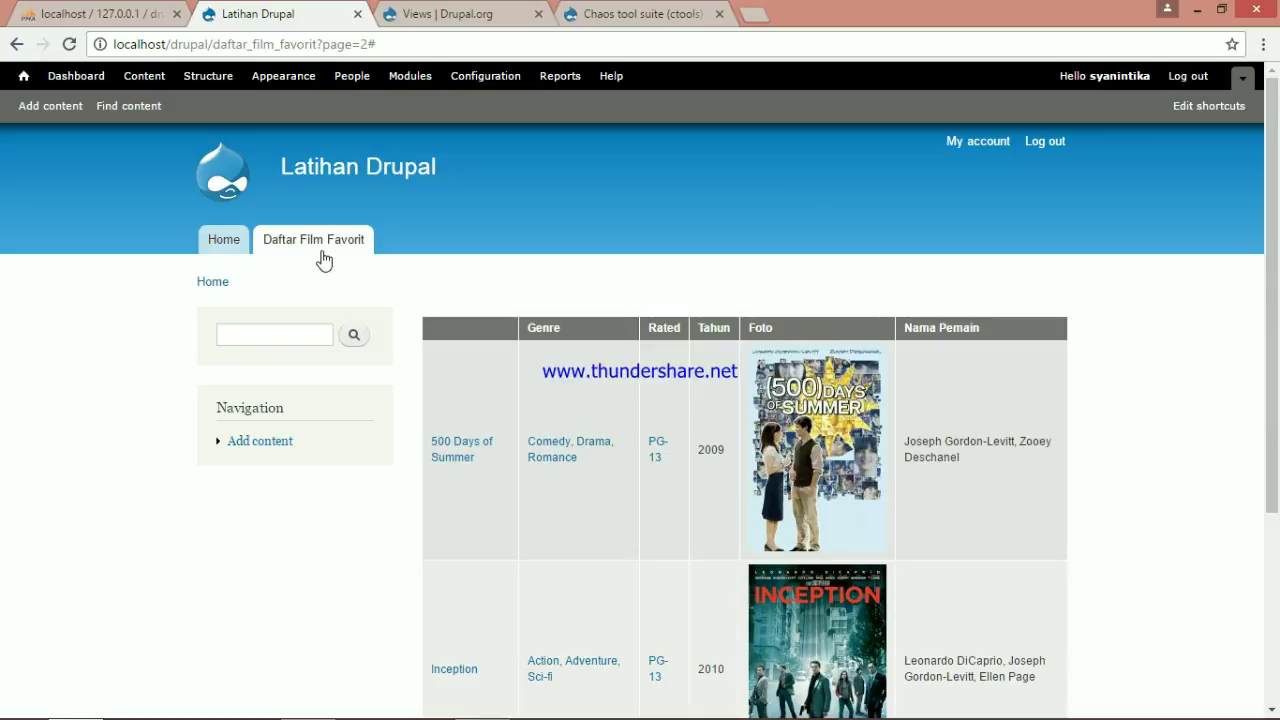
# Go to page 2 of the film list, then back to page 1 (Gone Girl, Donnie Darko)
pyautogui.moveTo(1273, 250); pyautogui.dragTo(1278, 420)
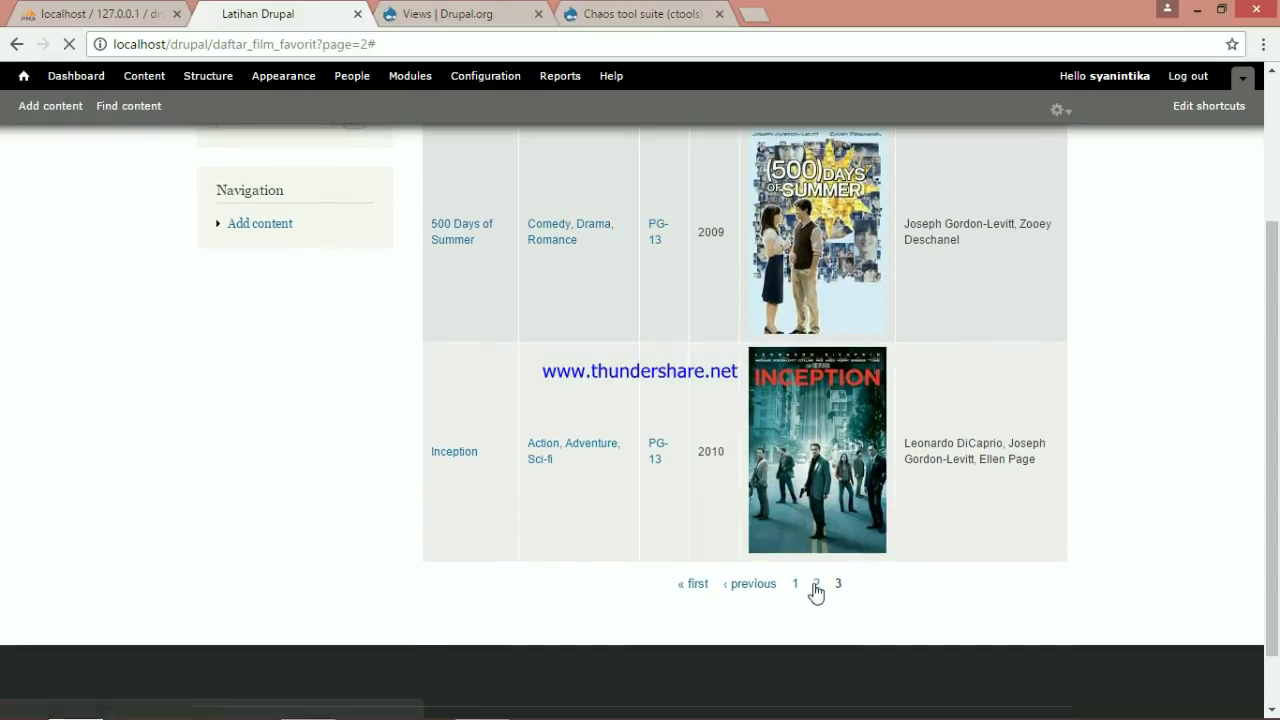
pyautogui.click(815, 584)
pyautogui.scroll(-2, 940, 560)
pyautogui.click(751, 660)
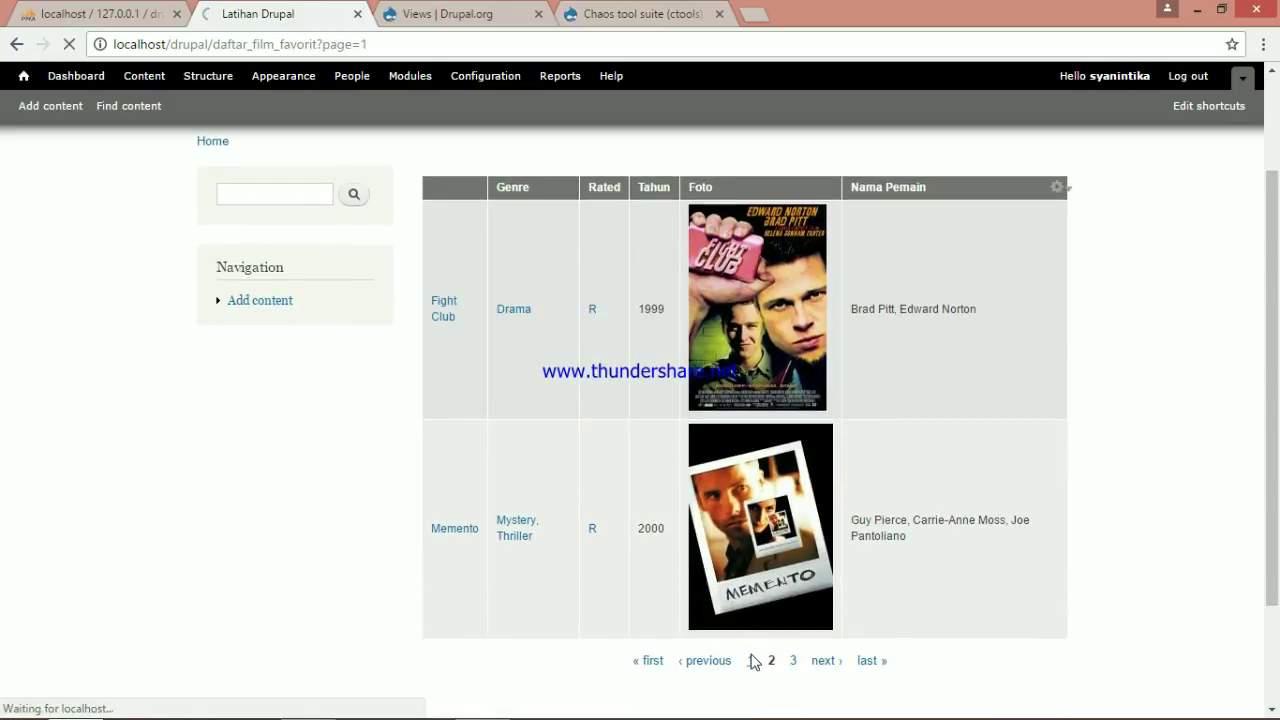
pyautogui.moveTo(1277, 340); pyautogui.dragTo(1278, 432)
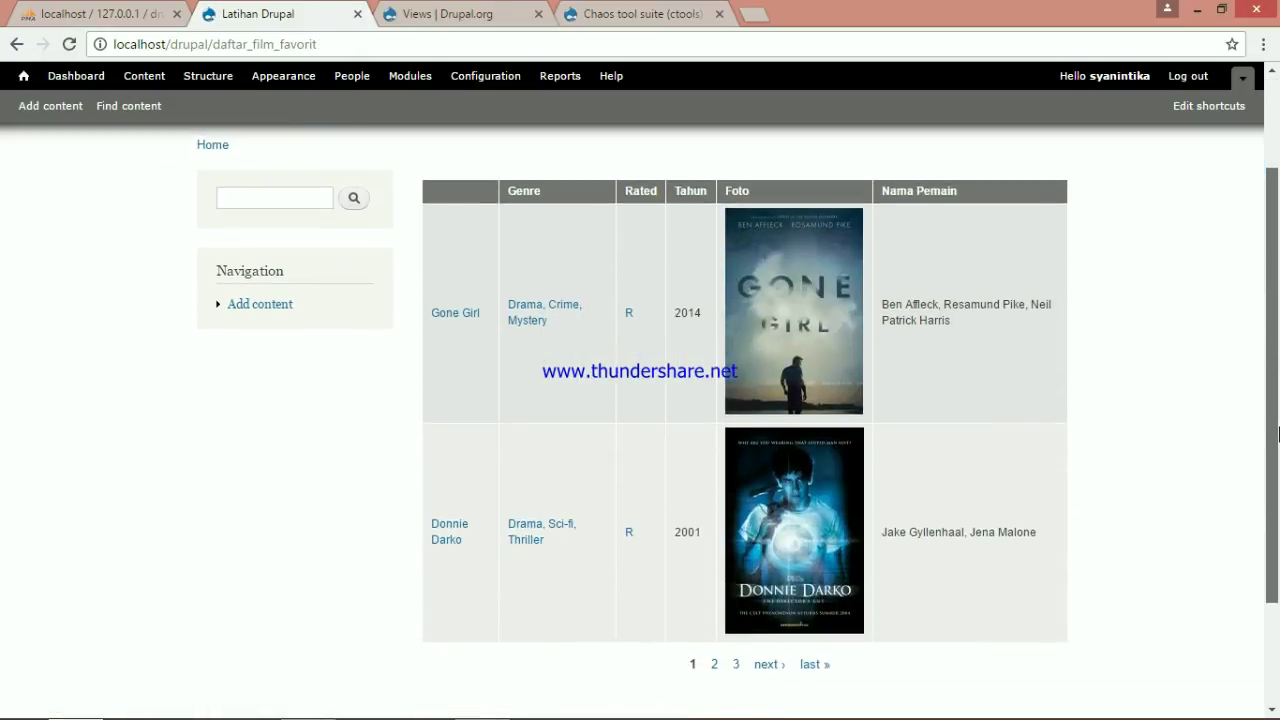